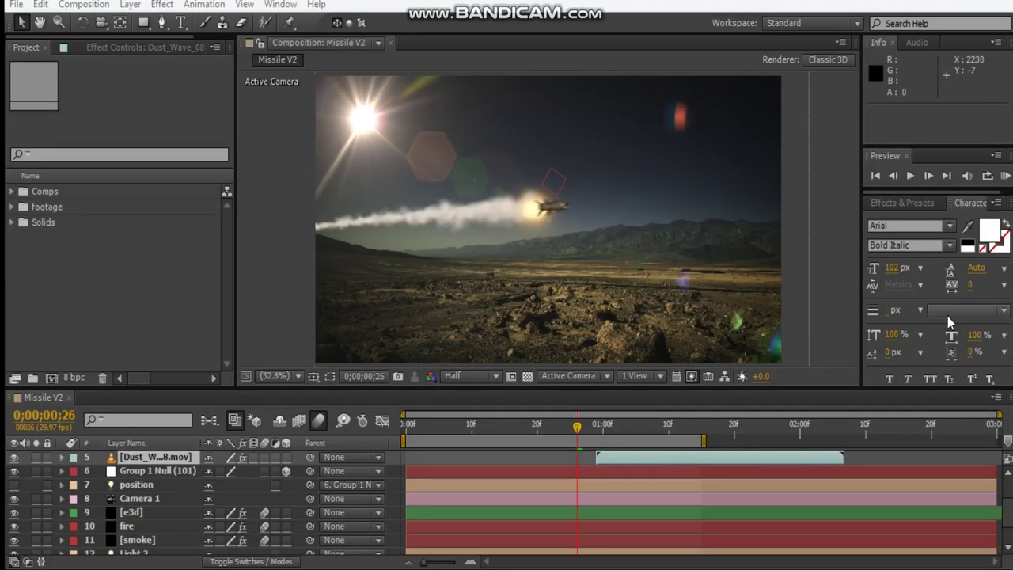
- Create a 1920×1080, 29.97 fps composition named 'missile launch' lasting 2 seconds
left_click(513, 438)
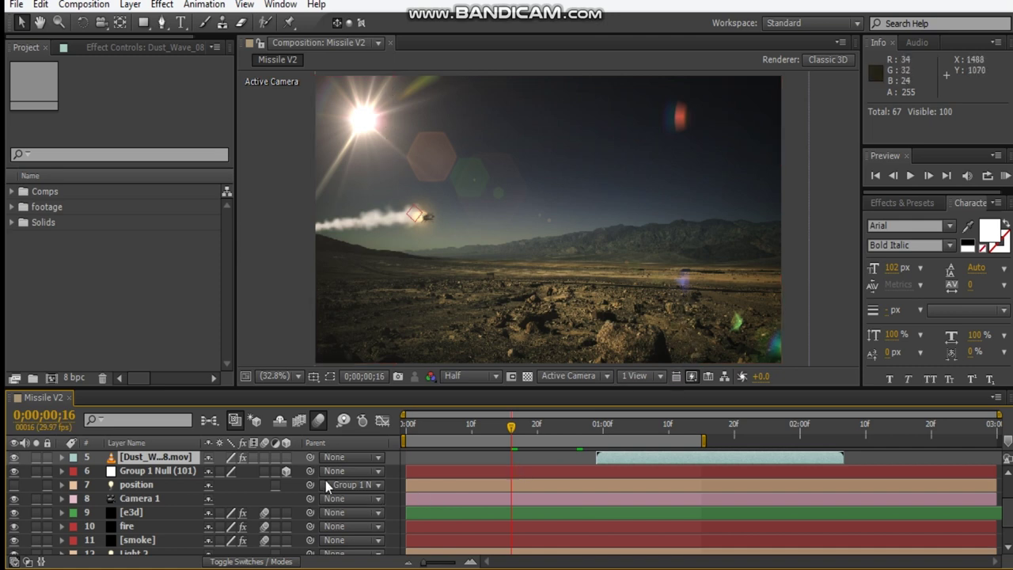
left_click(161, 302)
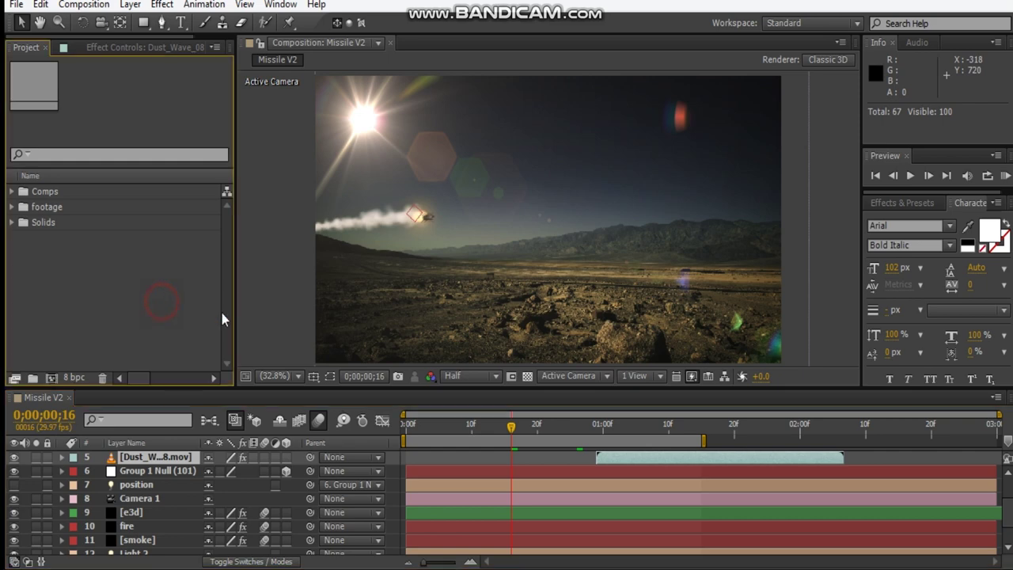
left_click(49, 378)
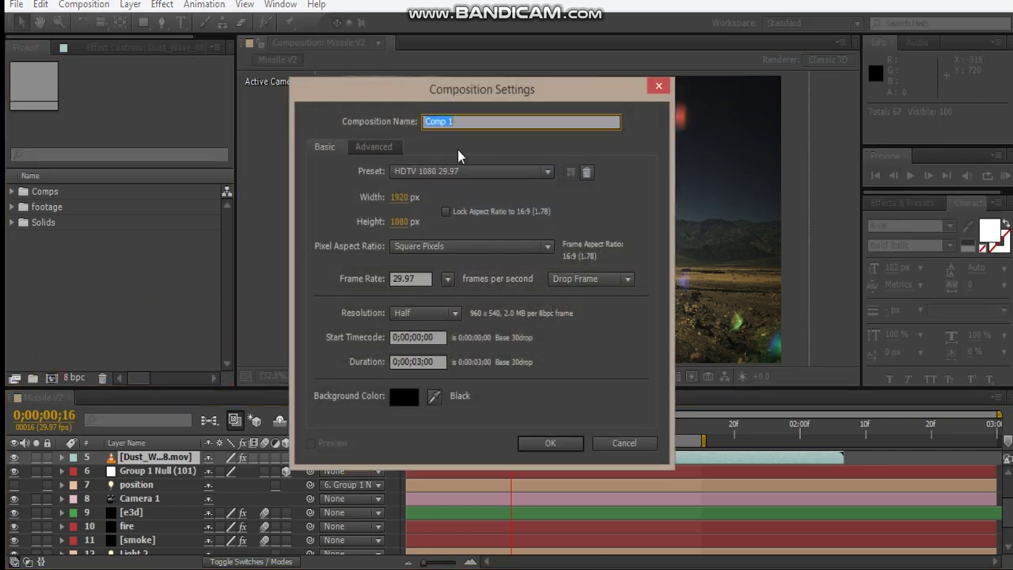
type("mss")
double_click(420, 362)
type("03")
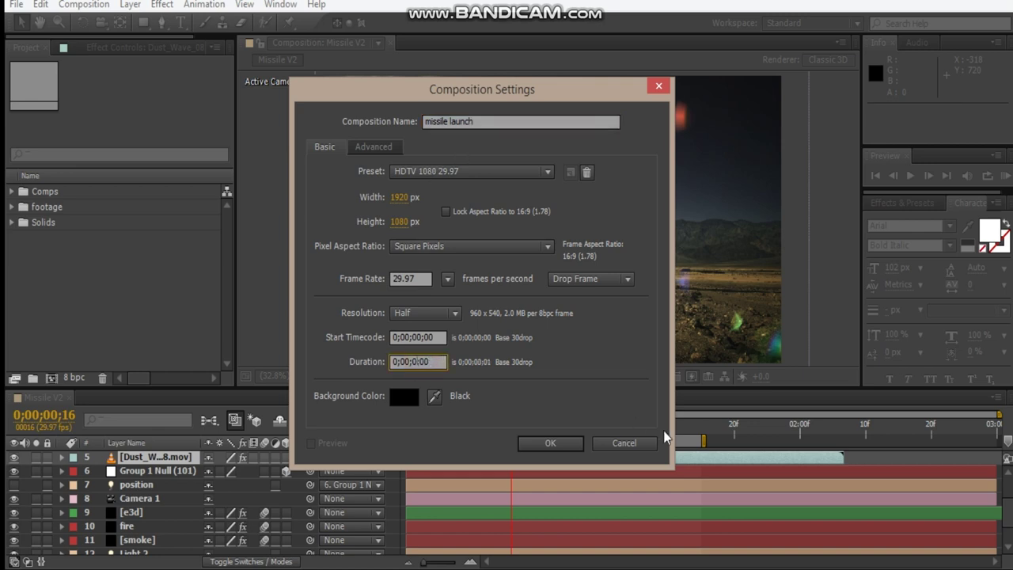
type("2")
key("Return")
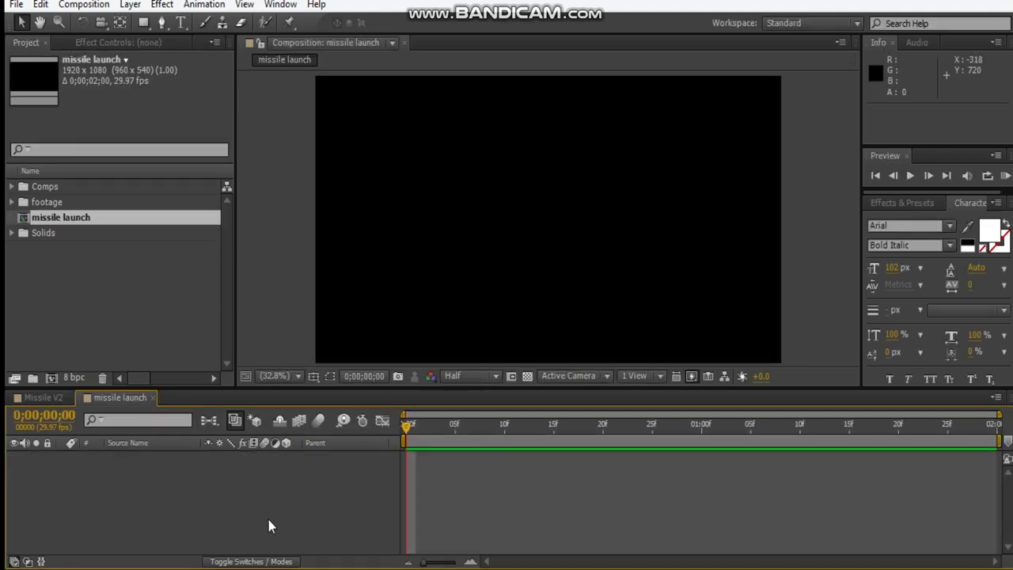
- Add a pure red (FF0000) solid layer named e3d
key("ctrl+y")
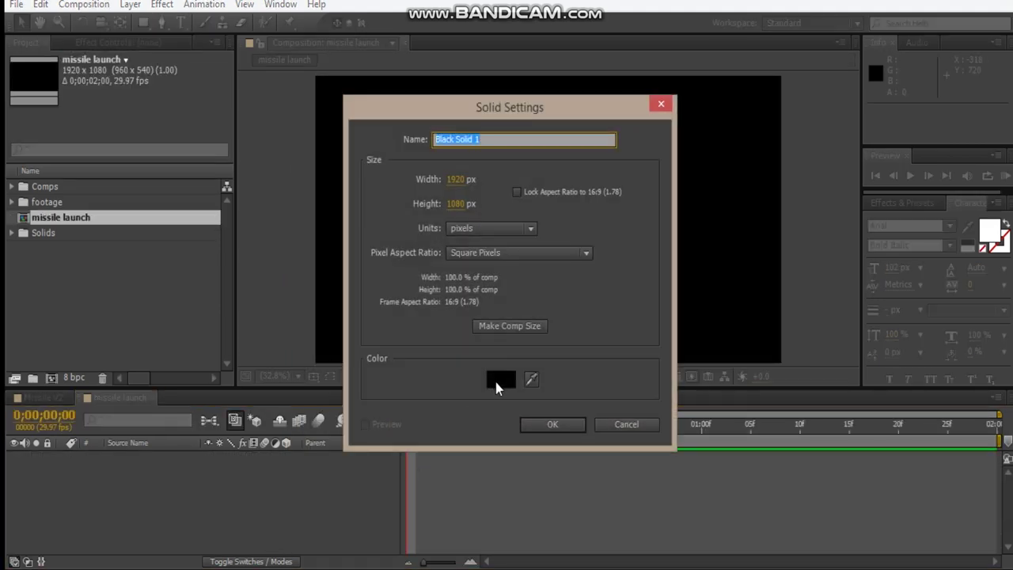
left_click(500, 380)
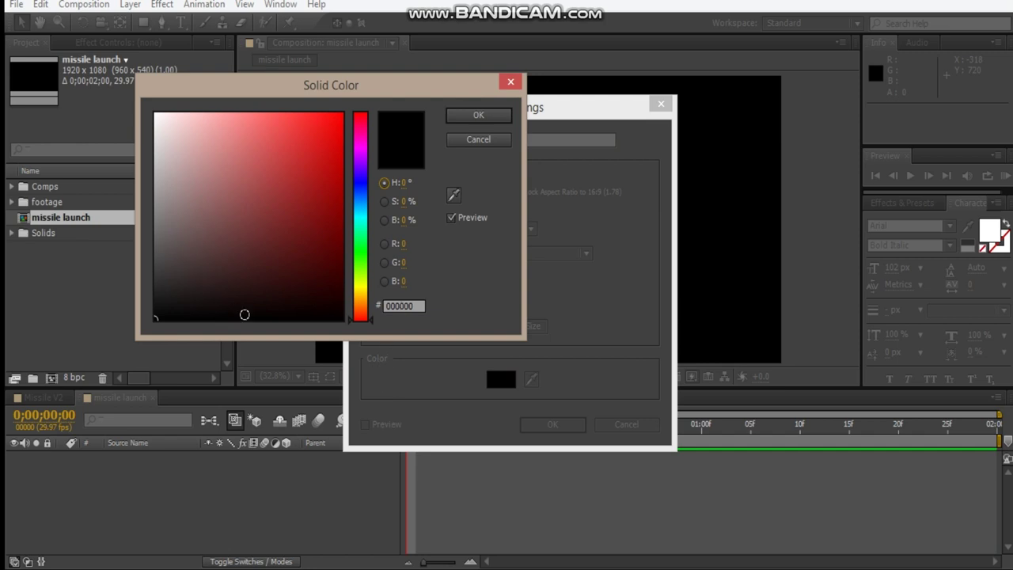
left_click_drag(229, 283, 342, 115)
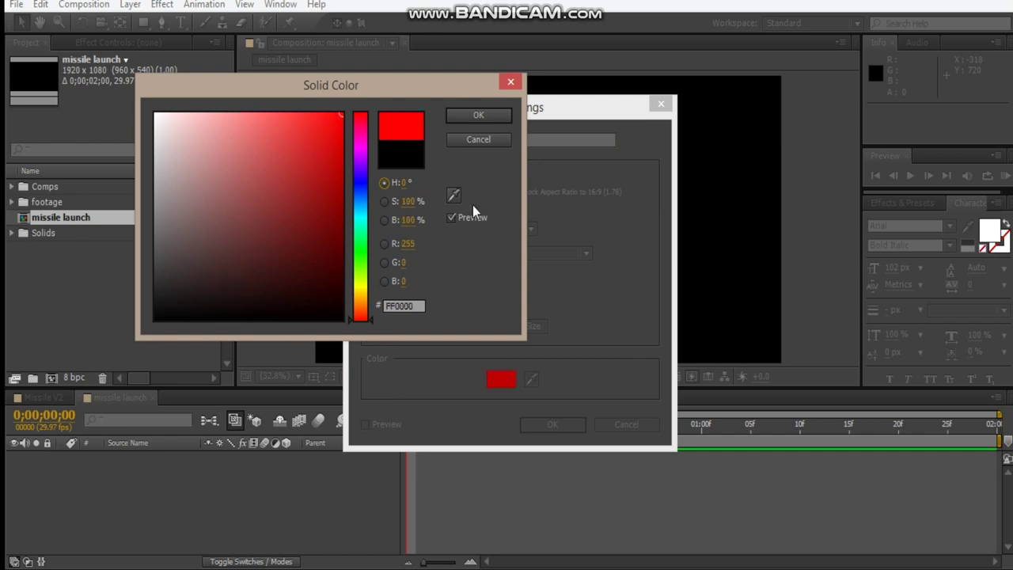
left_click(479, 115)
triple_click(538, 140)
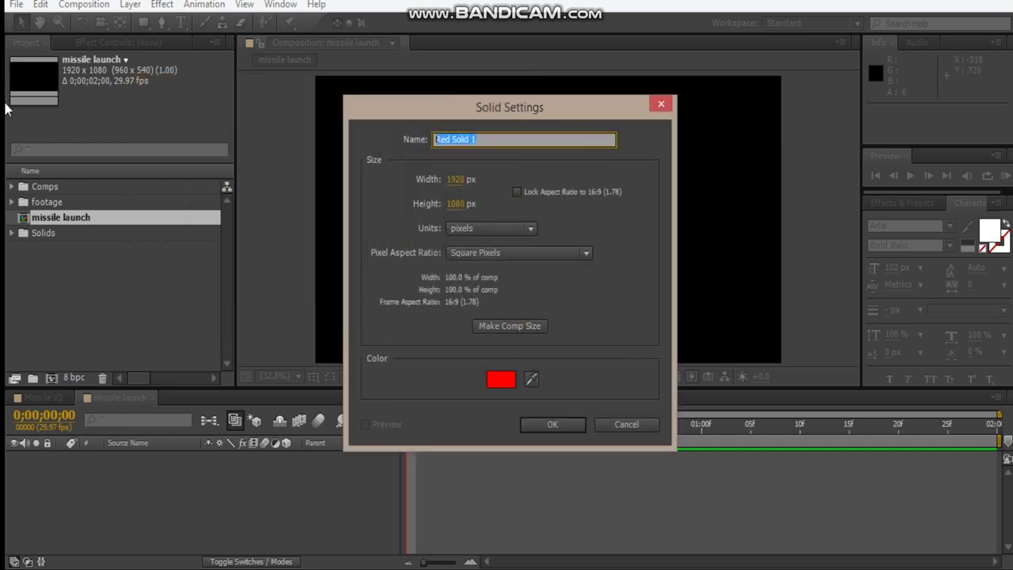
type("e3d")
key("Return")
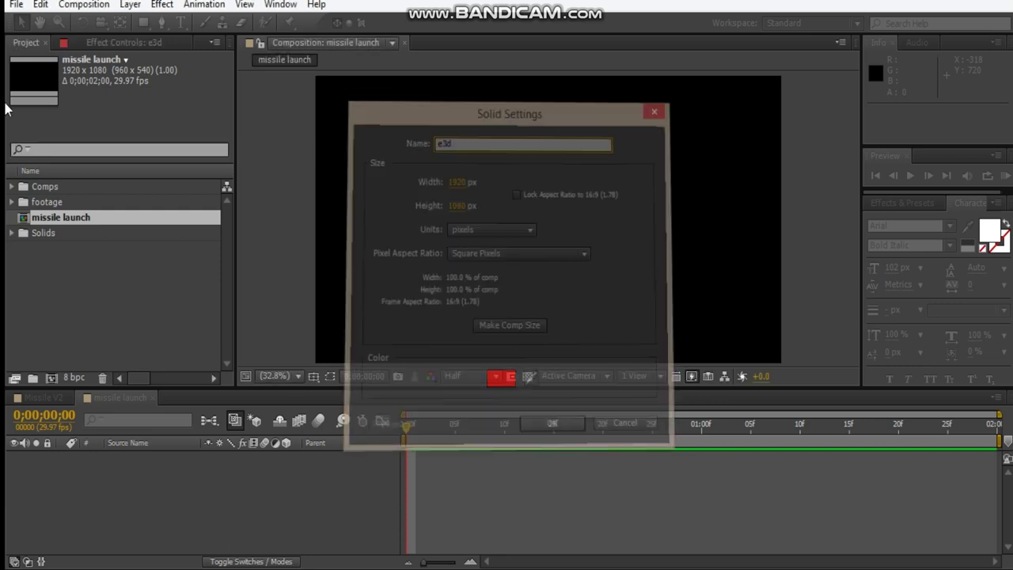
- Apply the Video Copilot Element effect to e3d and open its Scene Setup
right_click(87, 167)
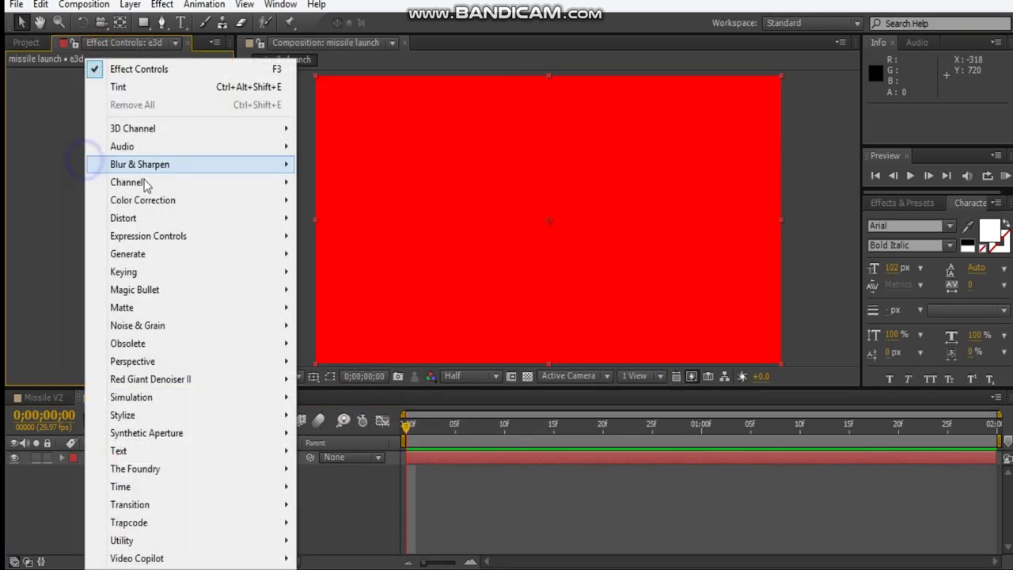
left_click(183, 556)
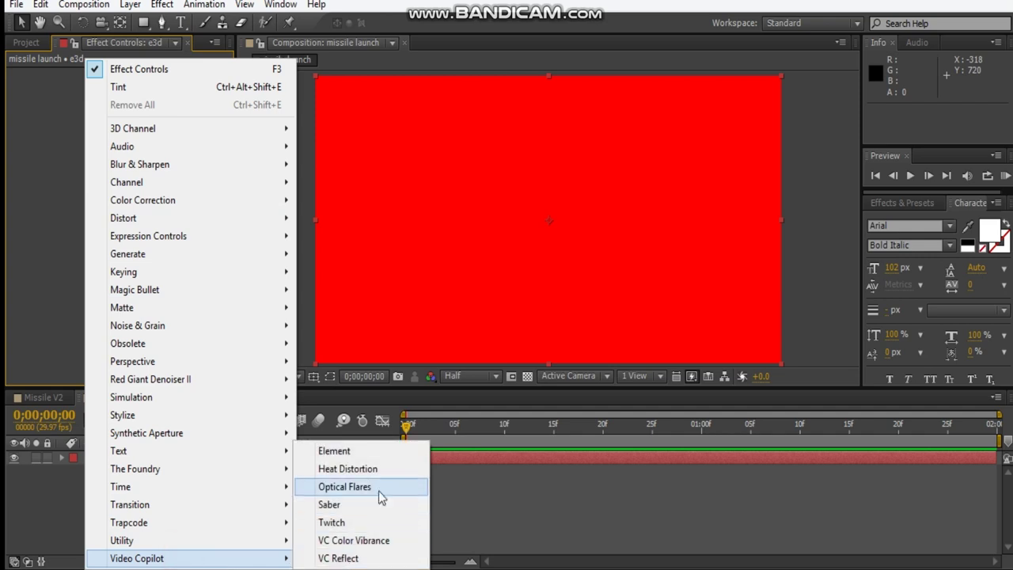
left_click(339, 451)
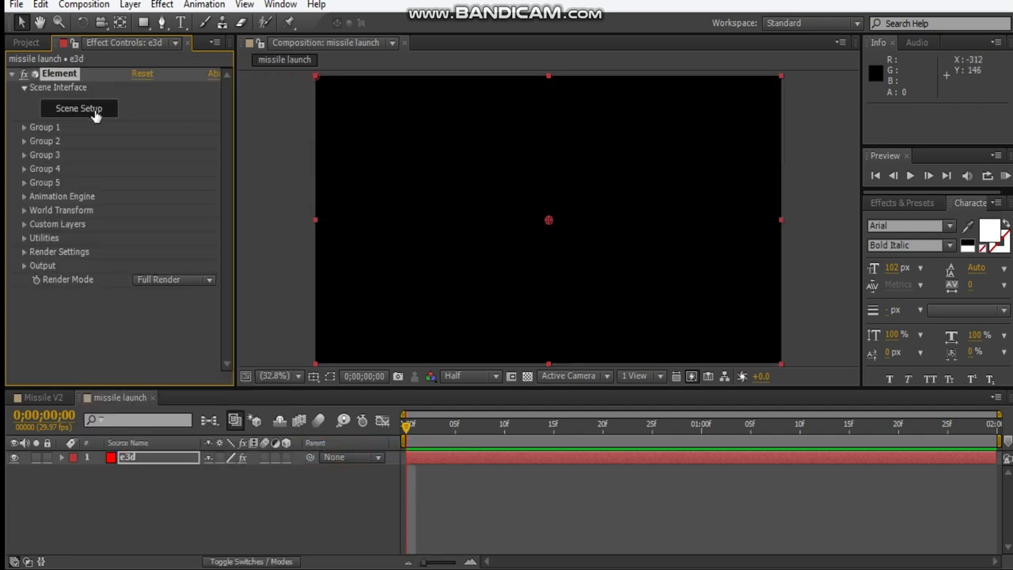
left_click(79, 109)
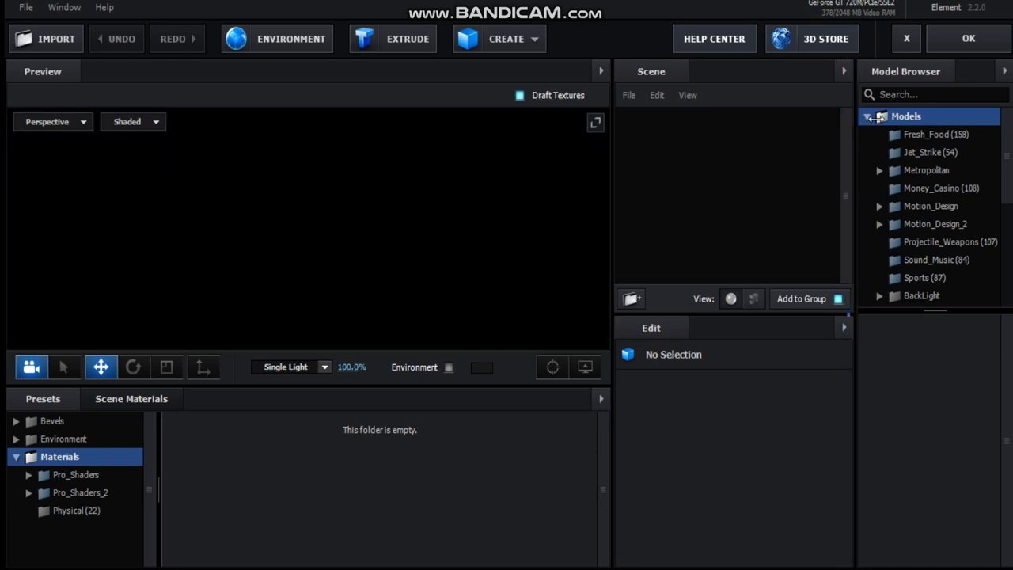
- Add the agm-84d_fire missile model and raise it to Y position 0.32
left_click_drag(1006, 139, 1007, 164)
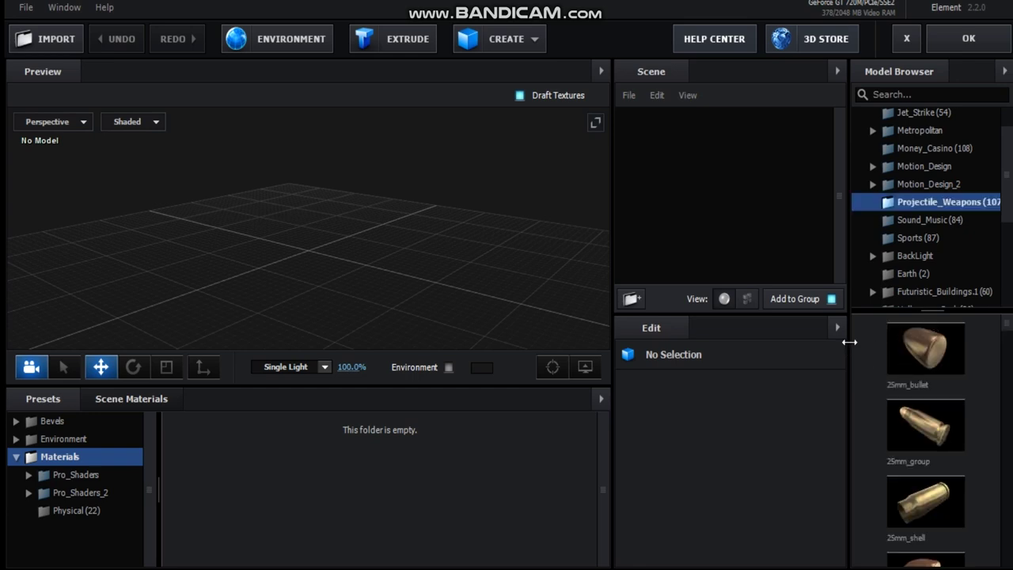
left_click_drag(847, 342, 800, 341)
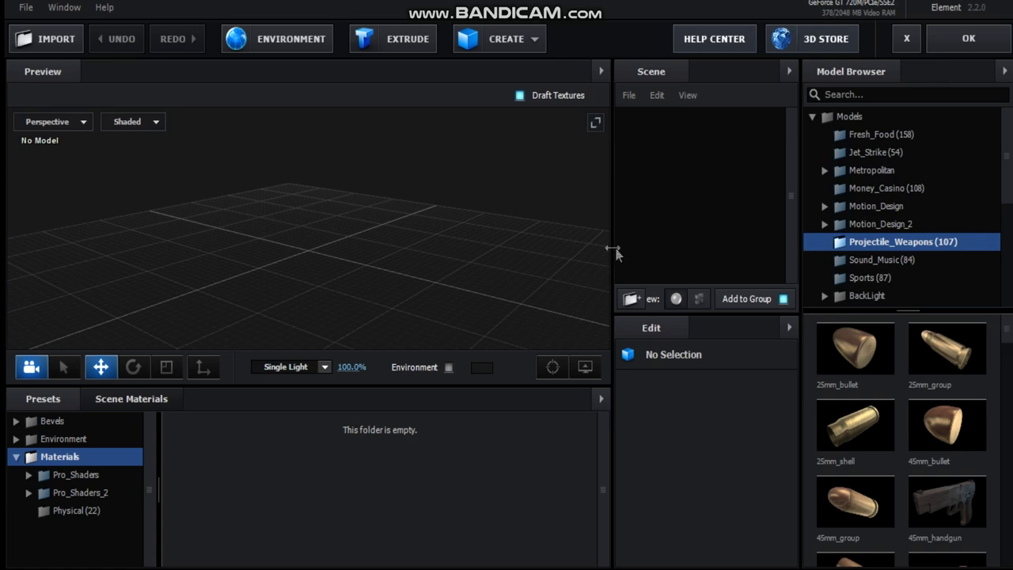
left_click_drag(615, 252, 613, 248)
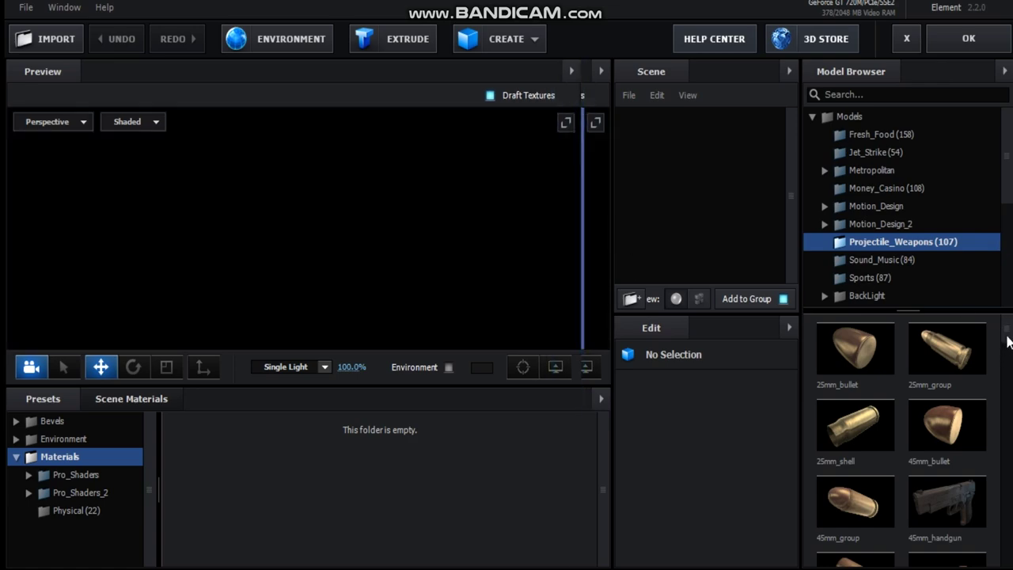
scroll(1008, 340, "down", 5)
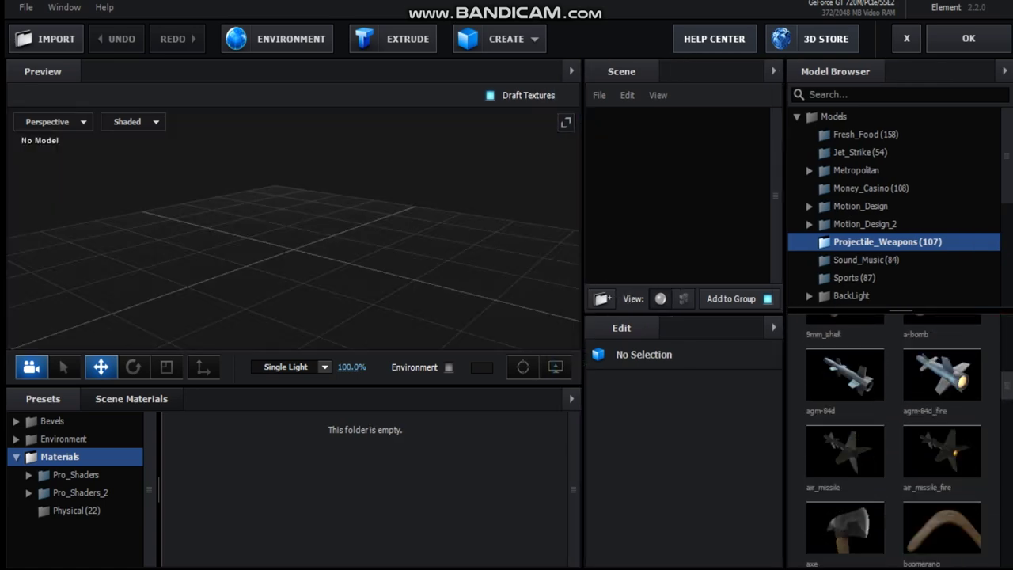
left_click(931, 386)
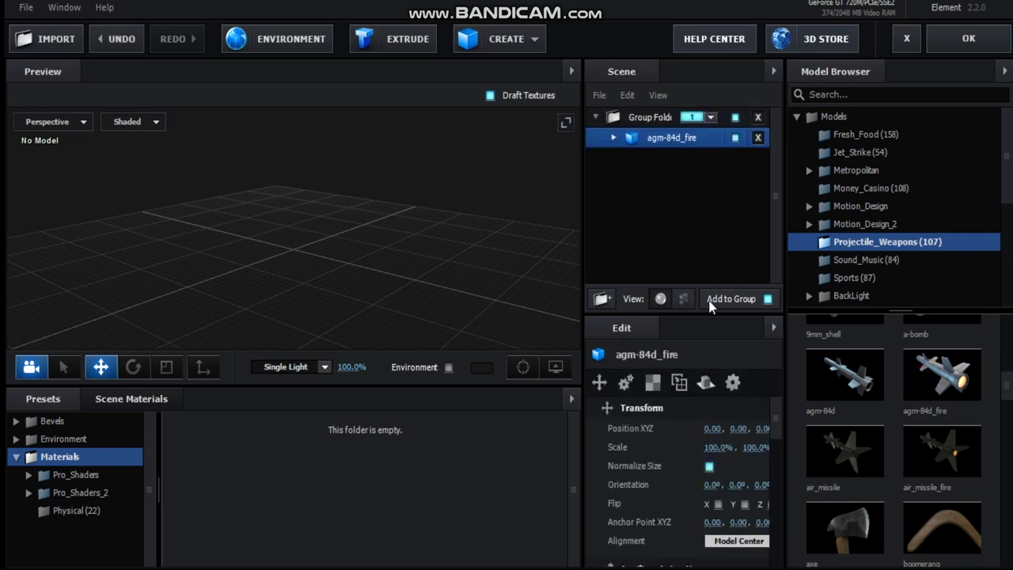
left_click_drag(340, 253, 265, 254)
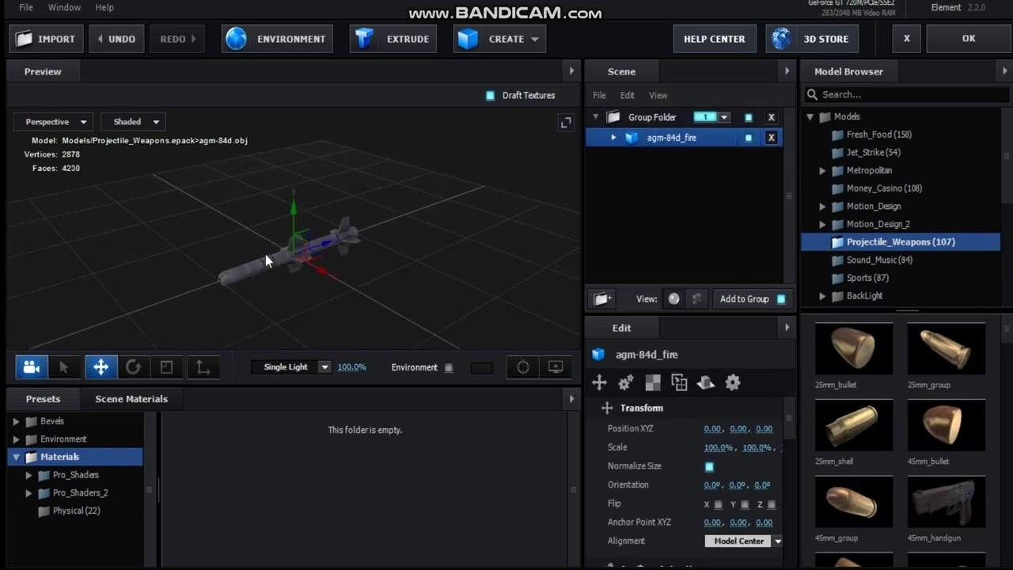
left_click_drag(454, 301, 353, 245)
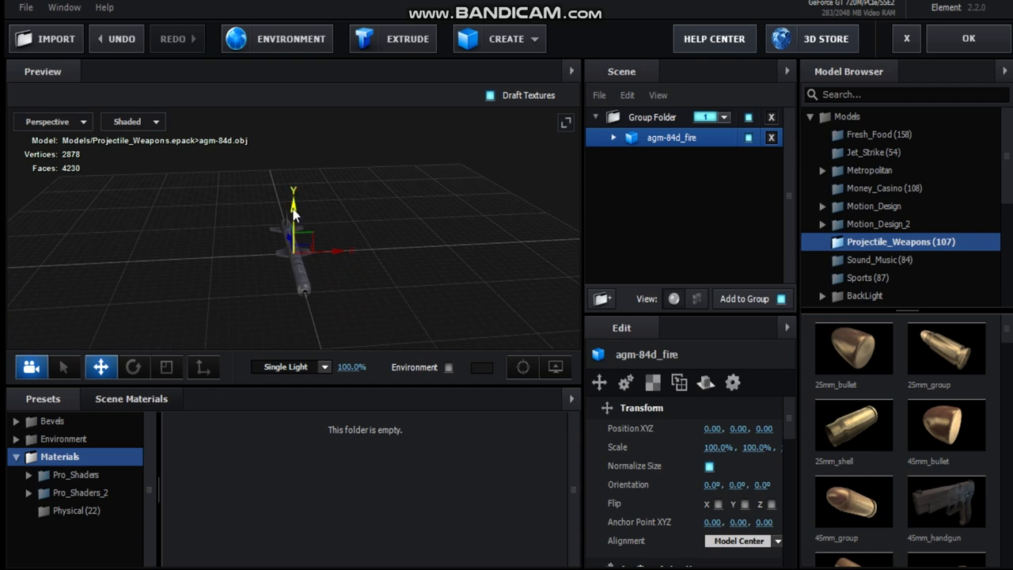
left_click_drag(293, 213, 293, 178)
left_click_drag(341, 237, 393, 269)
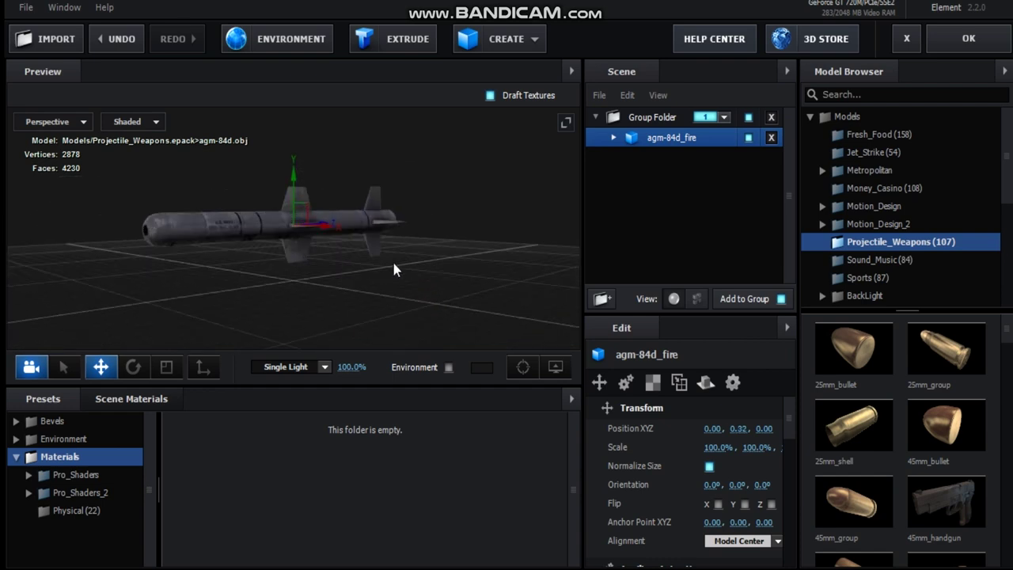
- Expand Presets > Environment > BackLight_2K to show its environment thumbnails
left_click(86, 438)
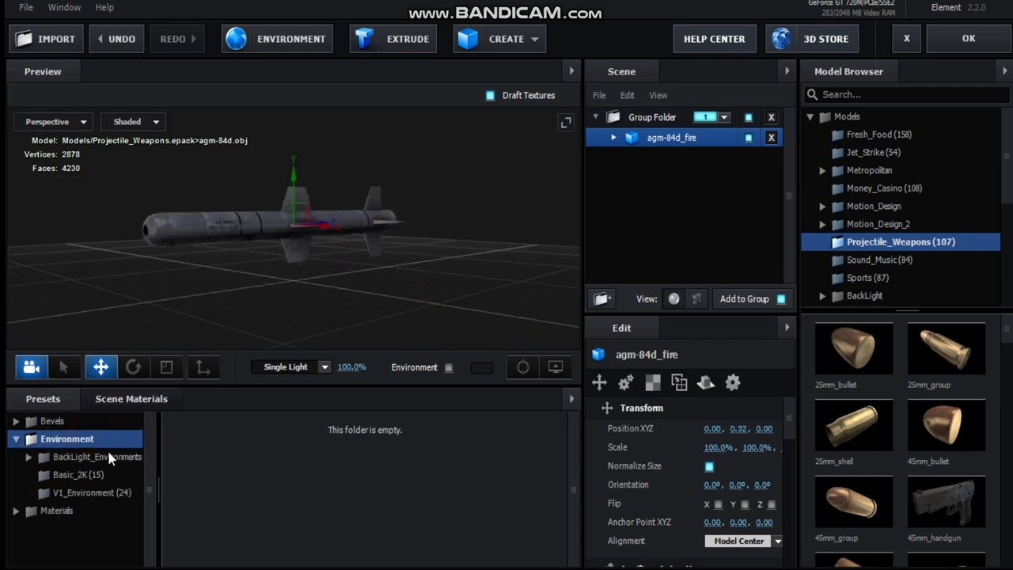
left_click(100, 458)
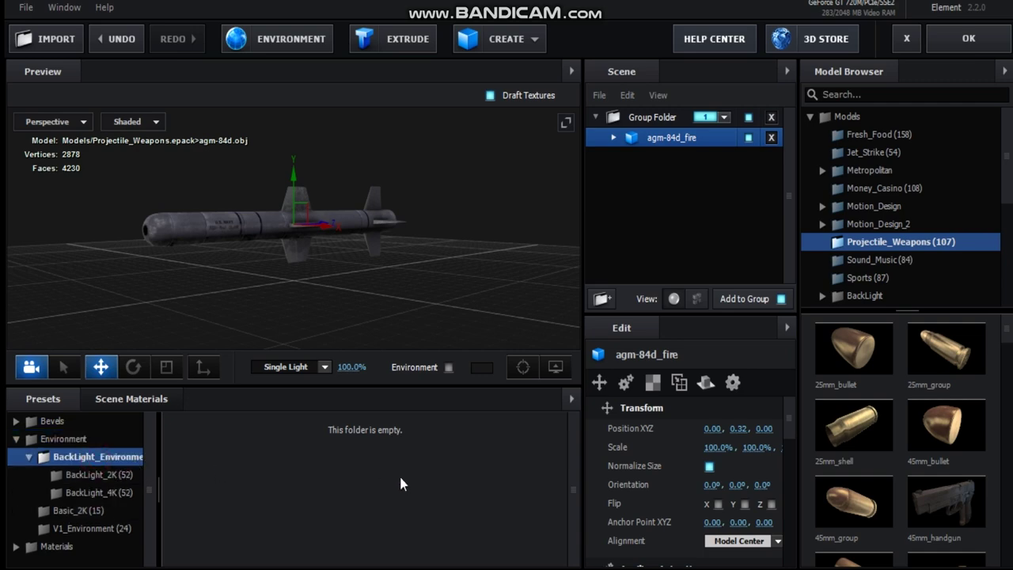
left_click(87, 475)
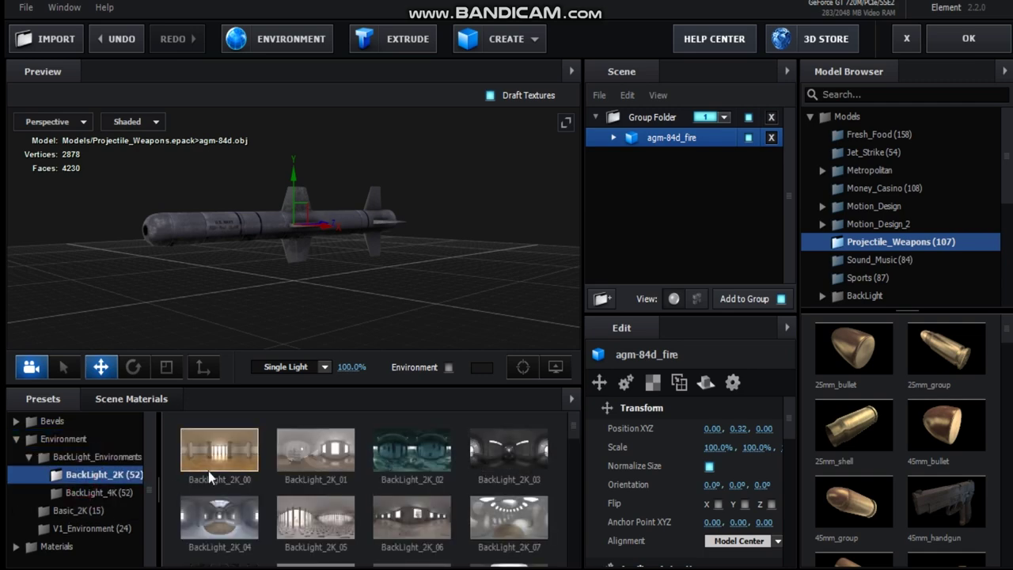
- Adjust the environment map levels by lowering the white level and raising the midpoint
left_click_drag(198, 259, 310, 251)
left_click(290, 39)
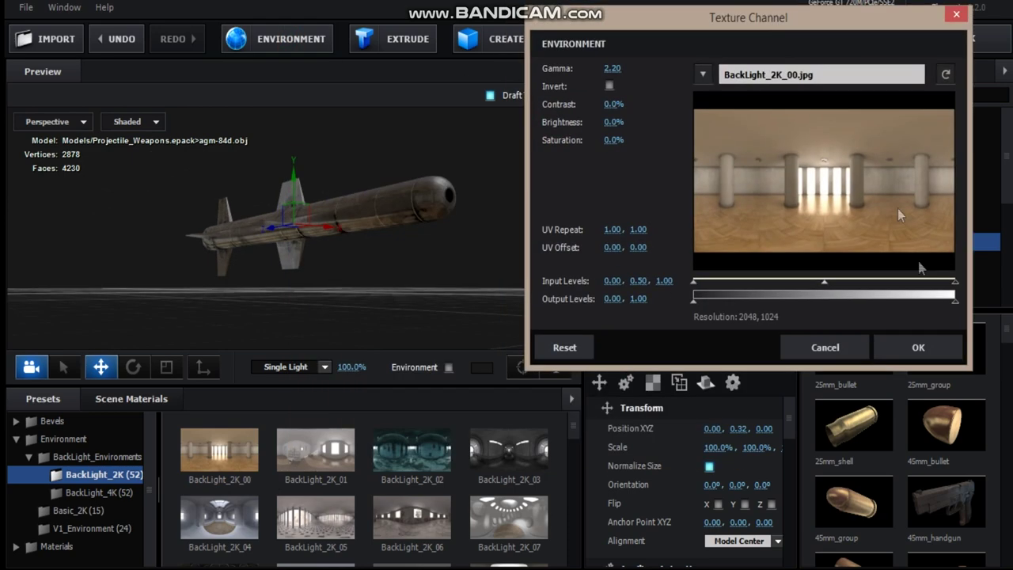
left_click_drag(956, 284, 873, 289)
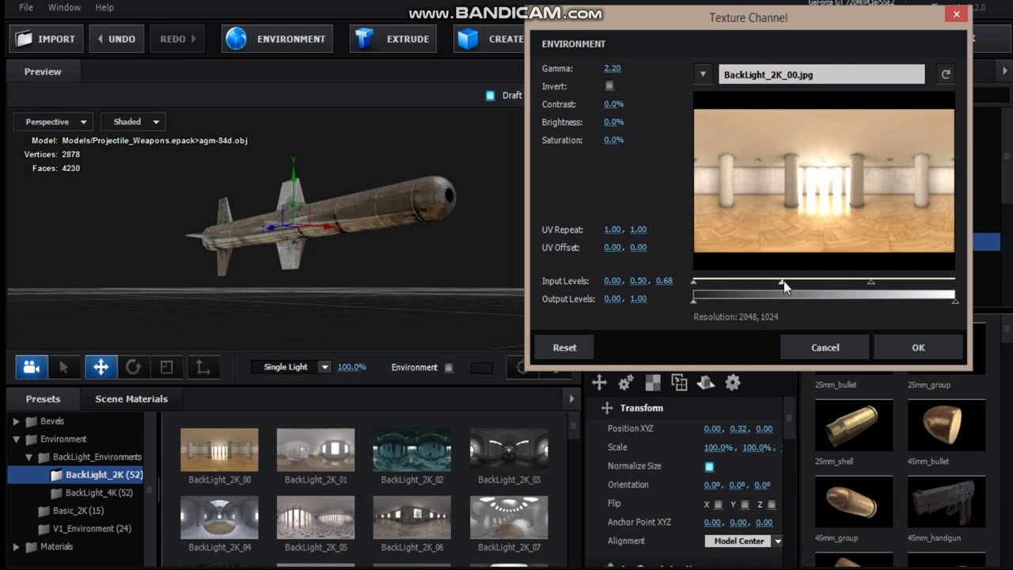
mouse_move(784, 281)
left_mouse_down()
mouse_move(807, 279)
mouse_move(794, 279)
left_mouse_up()
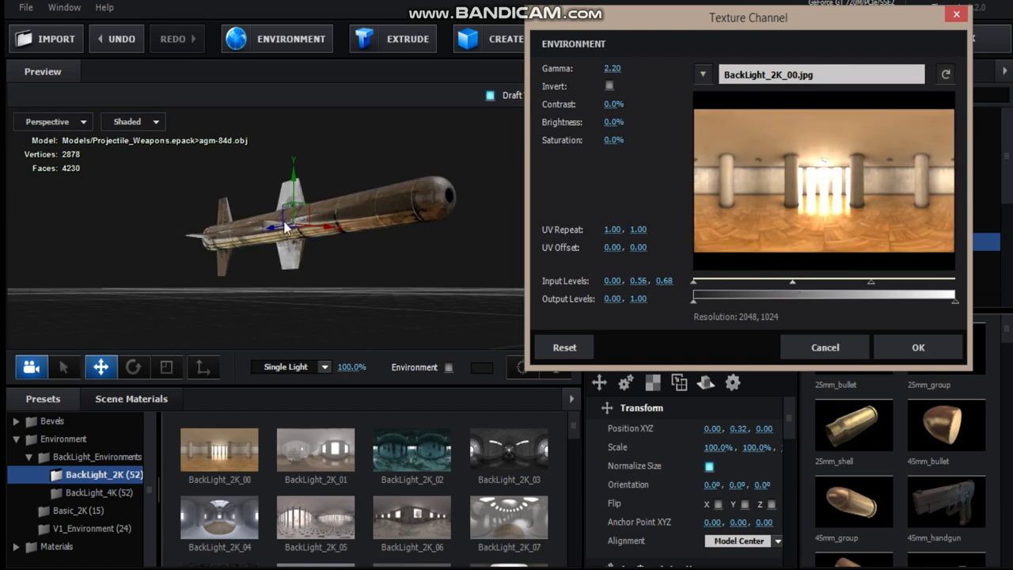
left_click(918, 347)
- Apply the Warm lighting preset at 194% intensity and accept the Element scene
left_click_drag(366, 280, 327, 285)
left_click(323, 367)
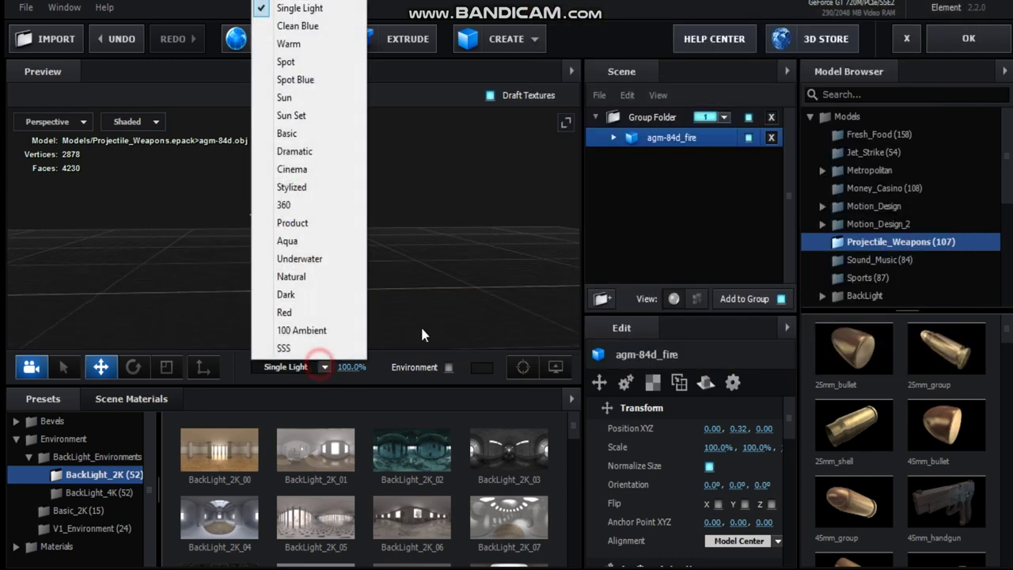
left_click(316, 41)
left_click_drag(385, 262, 311, 283)
left_click_drag(349, 367, 419, 359)
left_click(225, 248)
left_click_drag(264, 268, 353, 251)
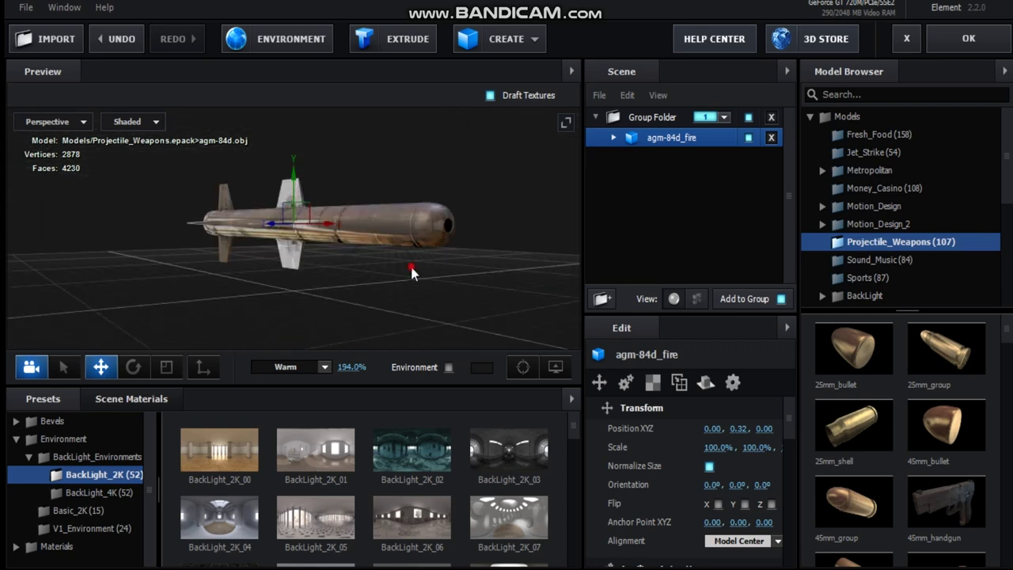
left_click_drag(411, 273, 261, 290)
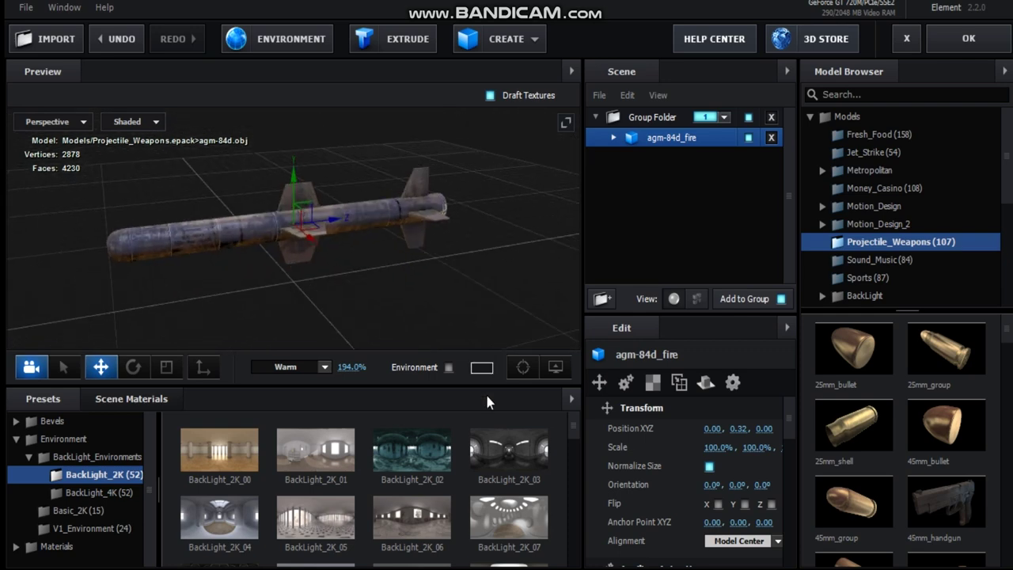
left_click(948, 36)
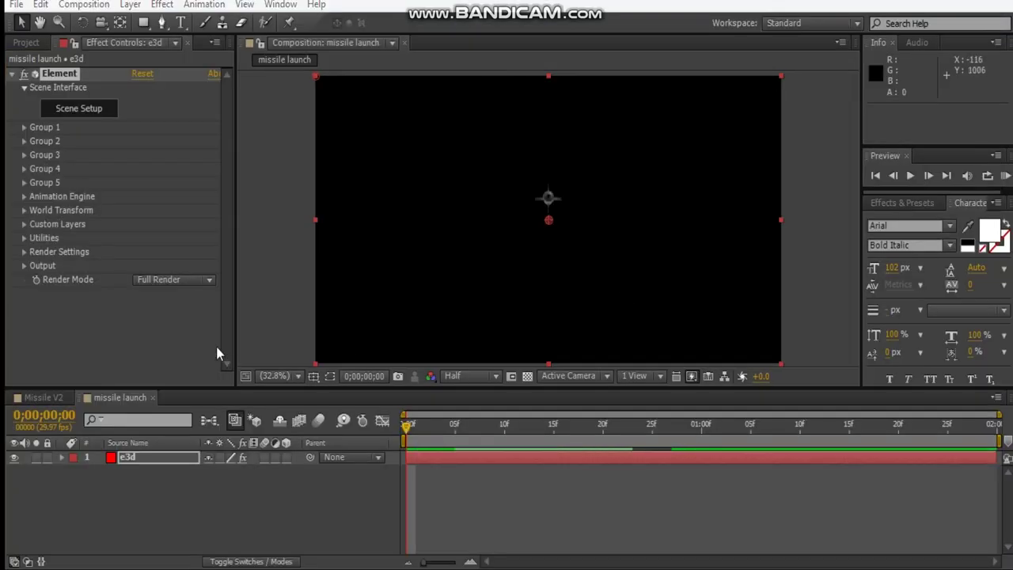
- Set Element's render mode to Preview and add a 50mm Camera 1 layer
left_click(185, 280)
left_click(194, 316)
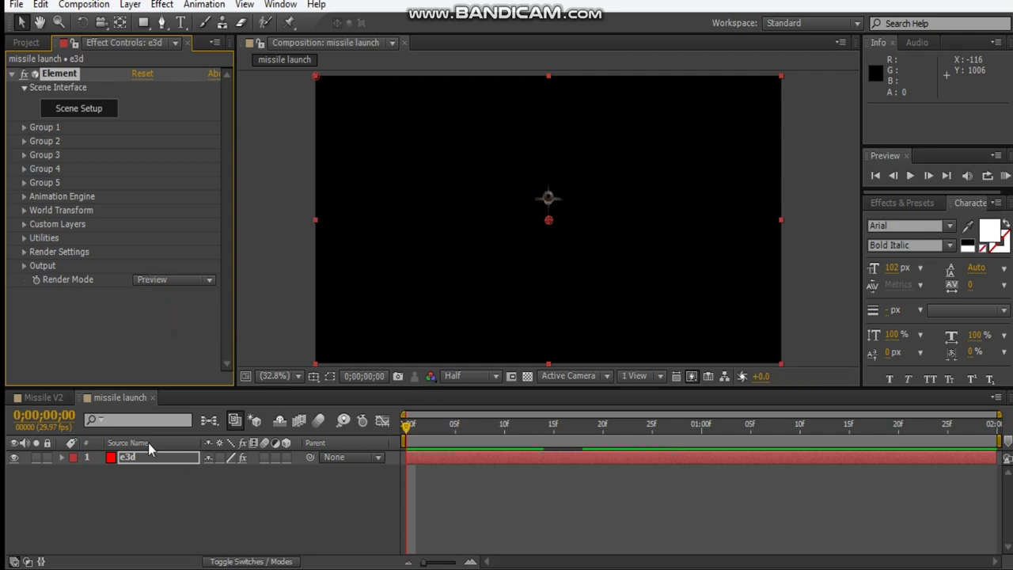
left_click(16, 5)
left_click(131, 5)
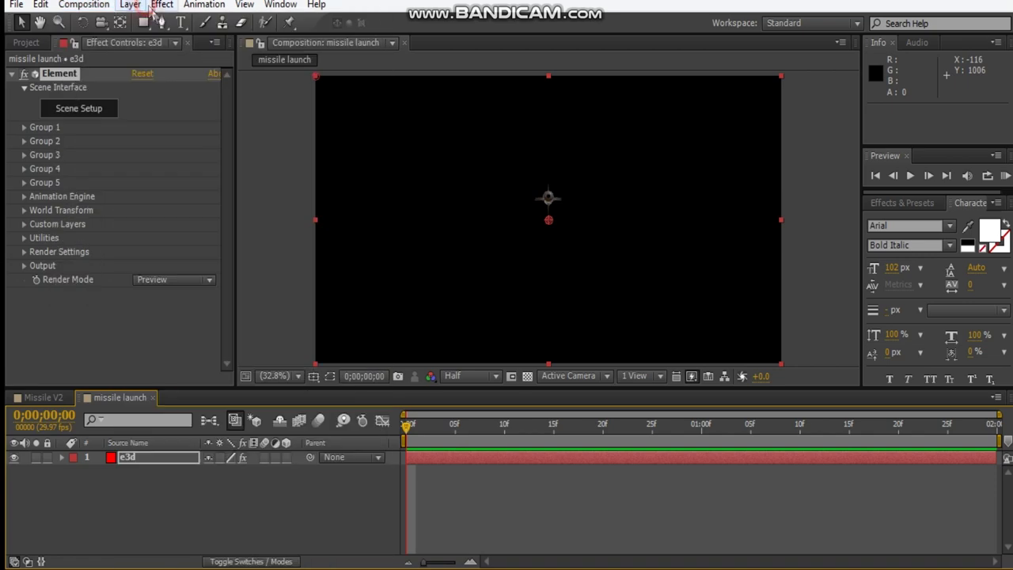
left_click(131, 4)
mouse_move(159, 16)
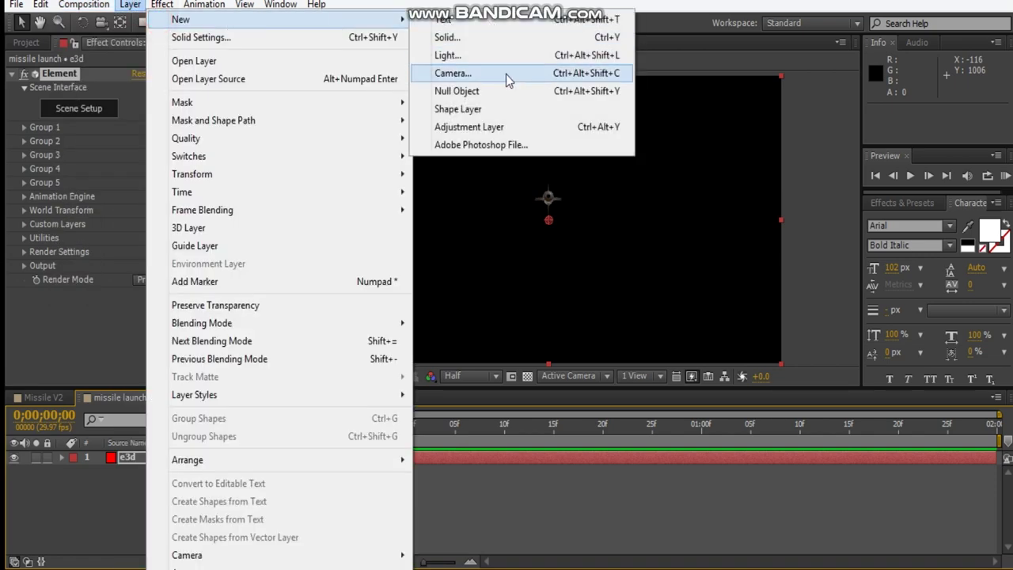
left_click(507, 74)
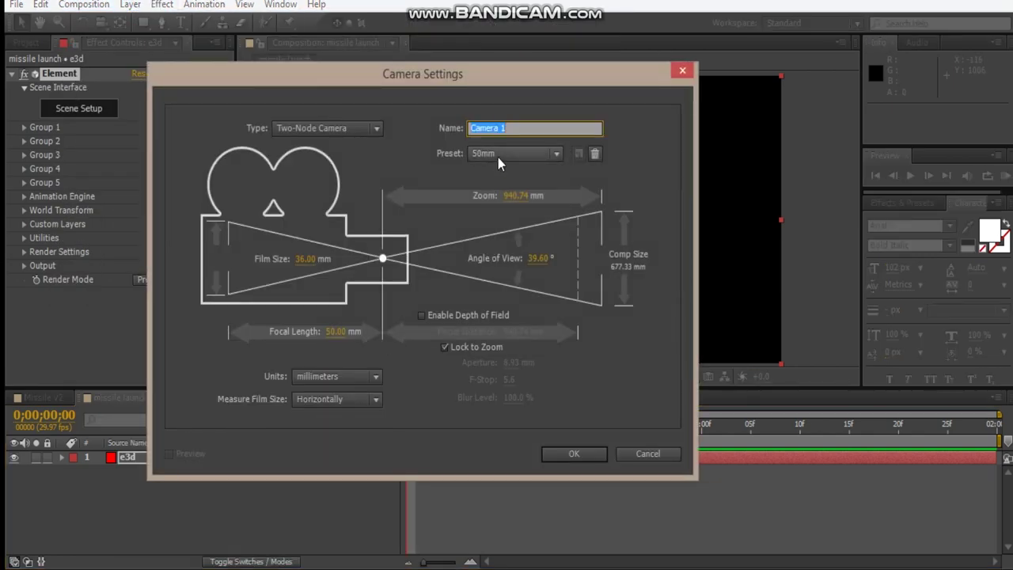
left_click(586, 457)
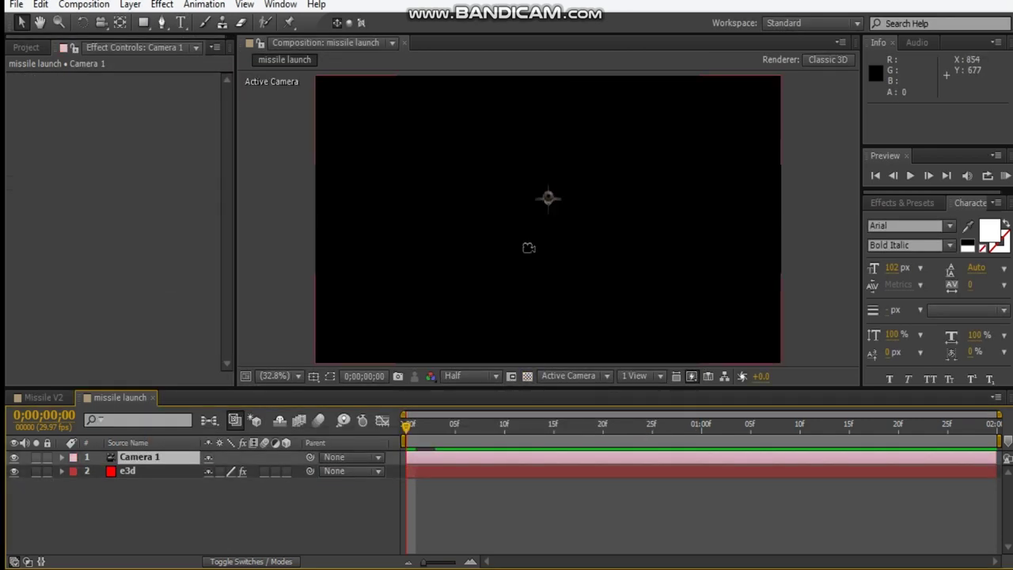
- Dolly and orbit the camera to view the missile from behind its nozzle
key("c")
left_click_drag(545, 197, 764, 262)
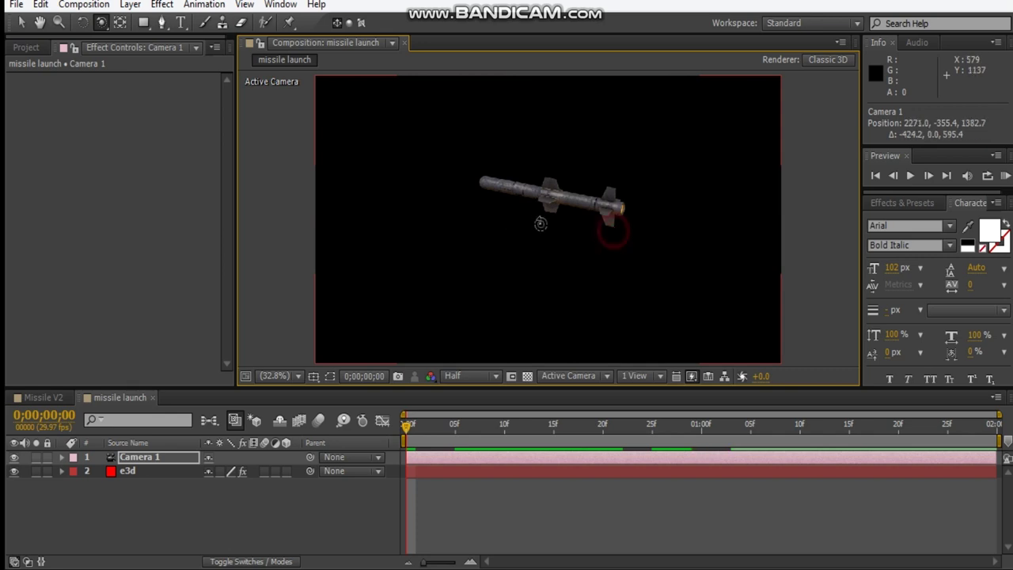
left_click_drag(540, 224, 208, 514)
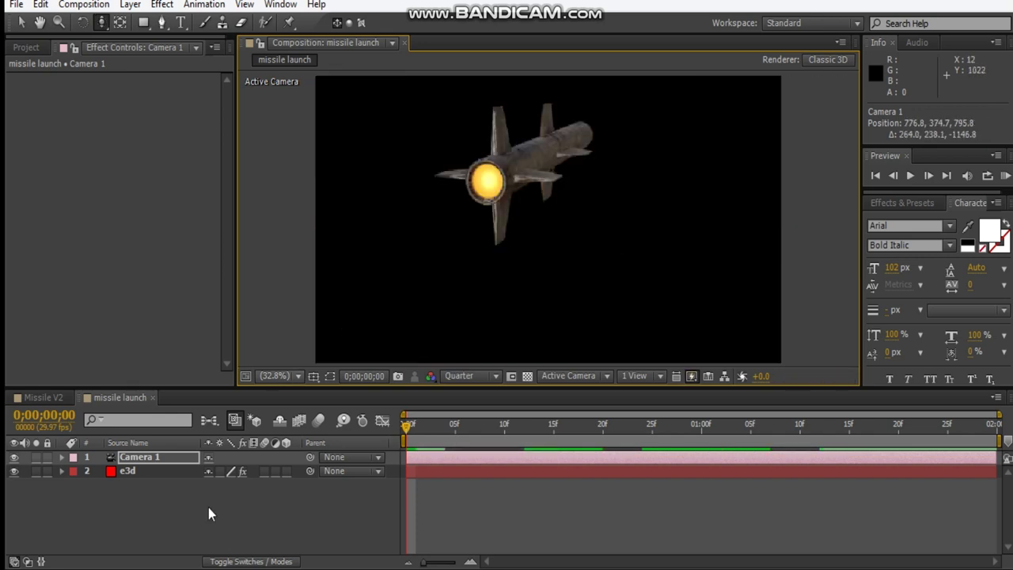
left_click(133, 472)
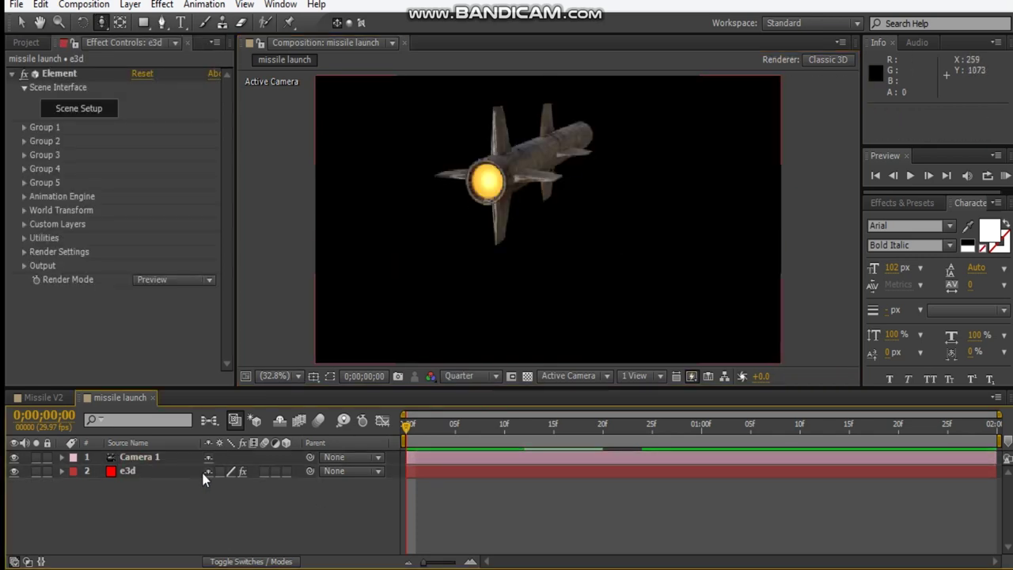
- Add a black solid layer named smoke
key("ctrl+y")
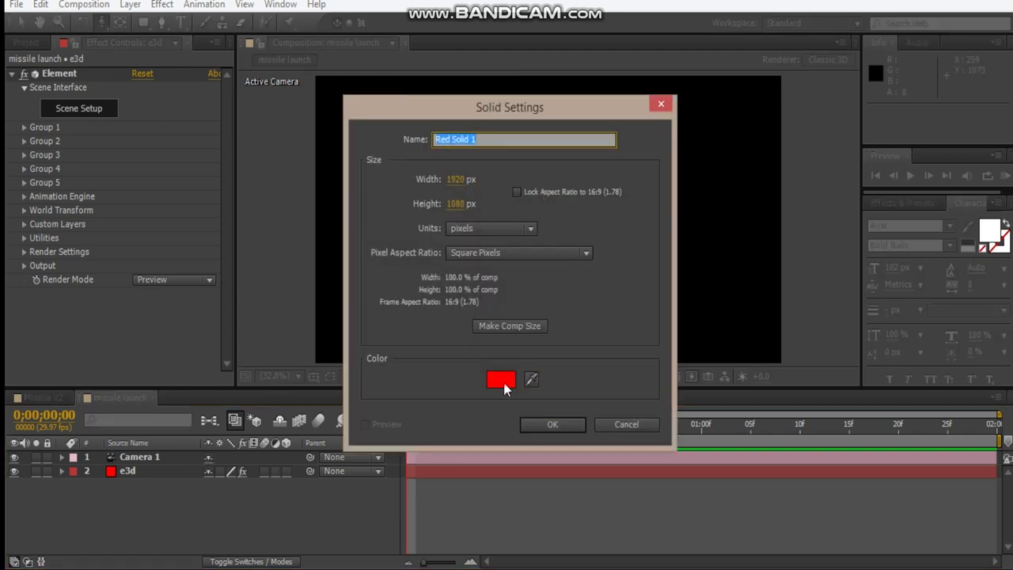
left_click(501, 380)
left_click(276, 233)
left_click(474, 111)
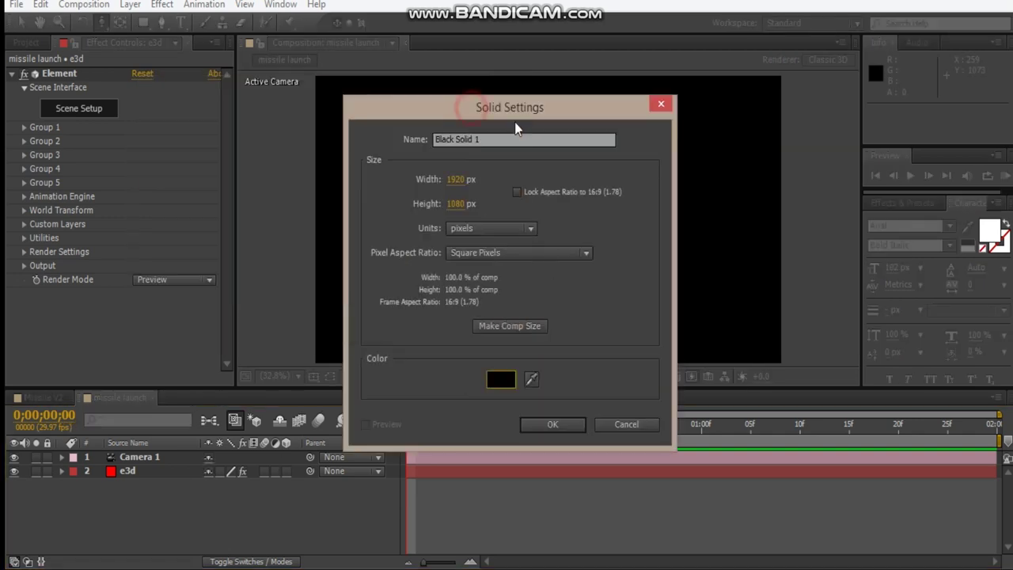
left_click(512, 142)
type("smoke")
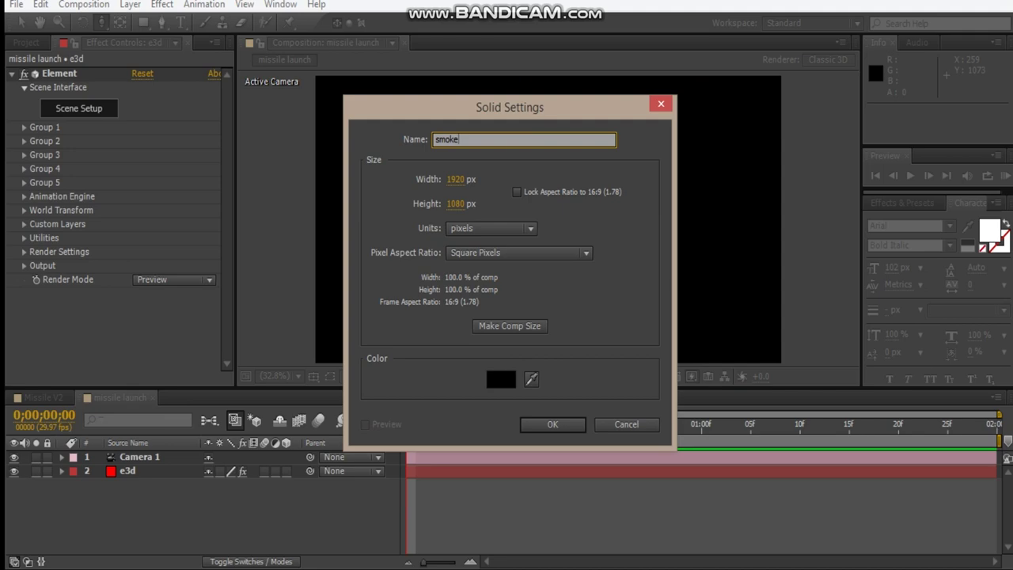
key("Return")
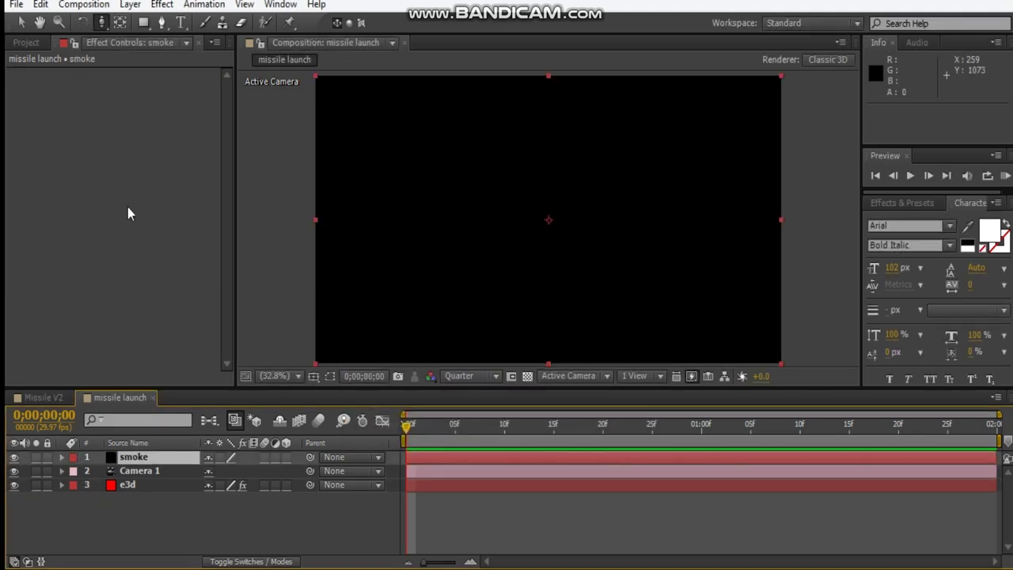
- Apply Trapcode Particular to the smoke solid, then hide the smoke layer
right_click(128, 205)
left_click(215, 523)
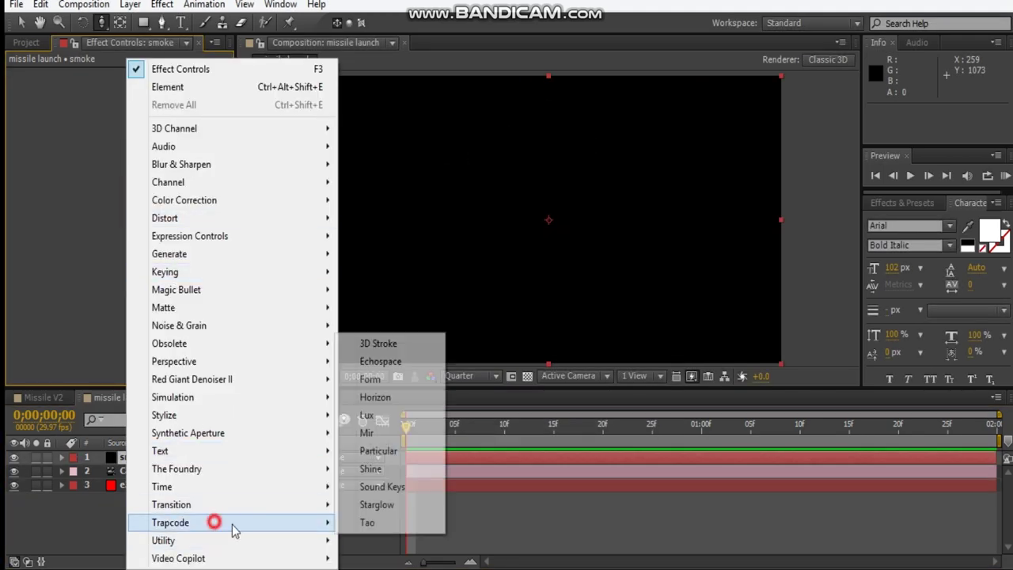
left_click(414, 452)
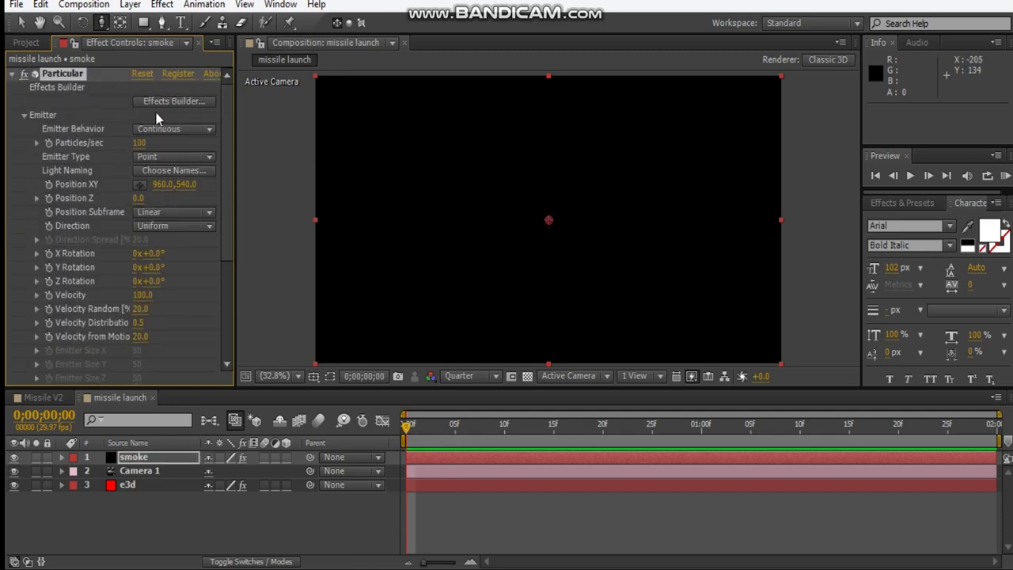
left_click(13, 457)
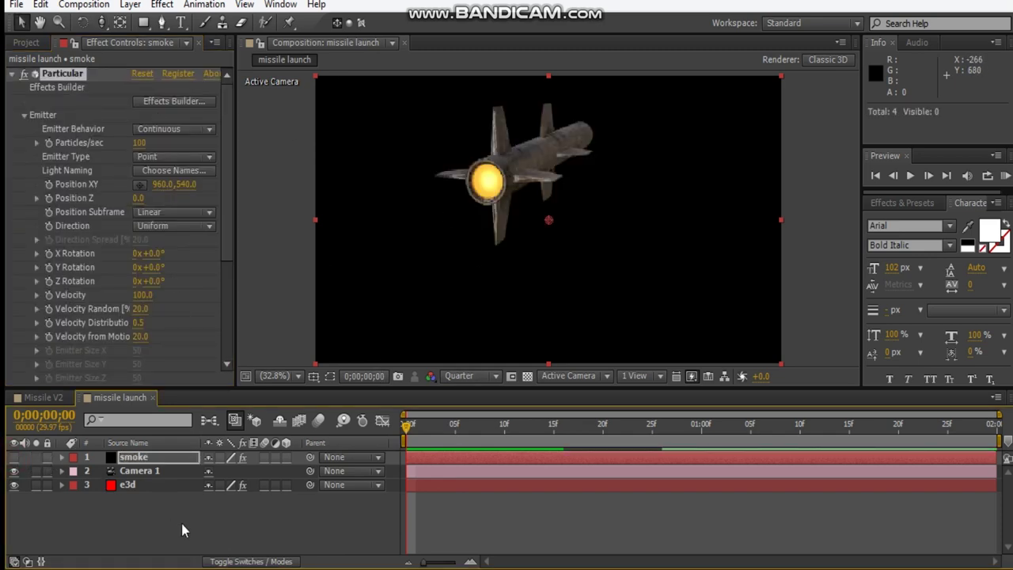
left_click(450, 258)
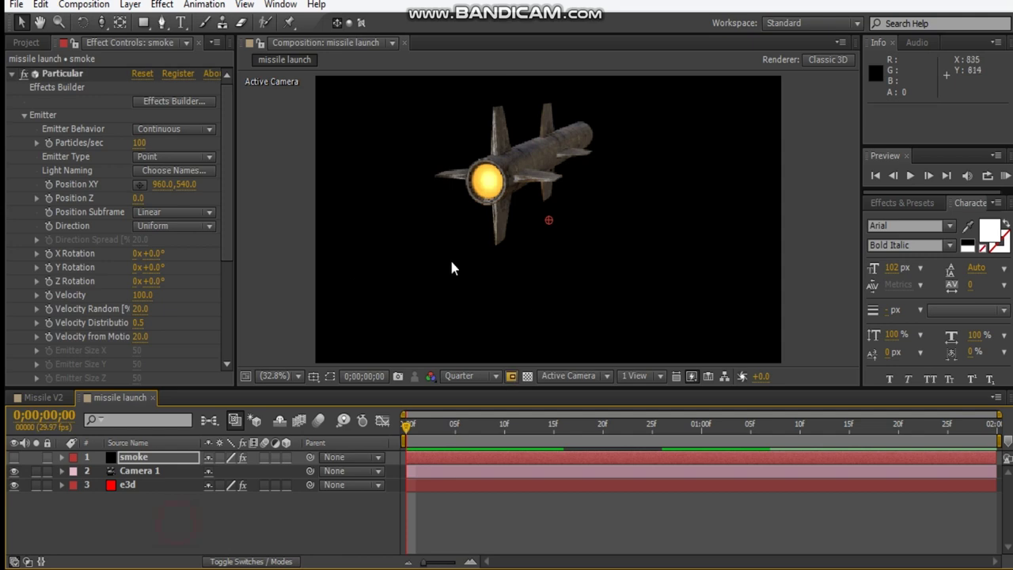
- Pick the missile nozzle as e3d's 2D position and generate the Element Position 1 null there
left_click(129, 485)
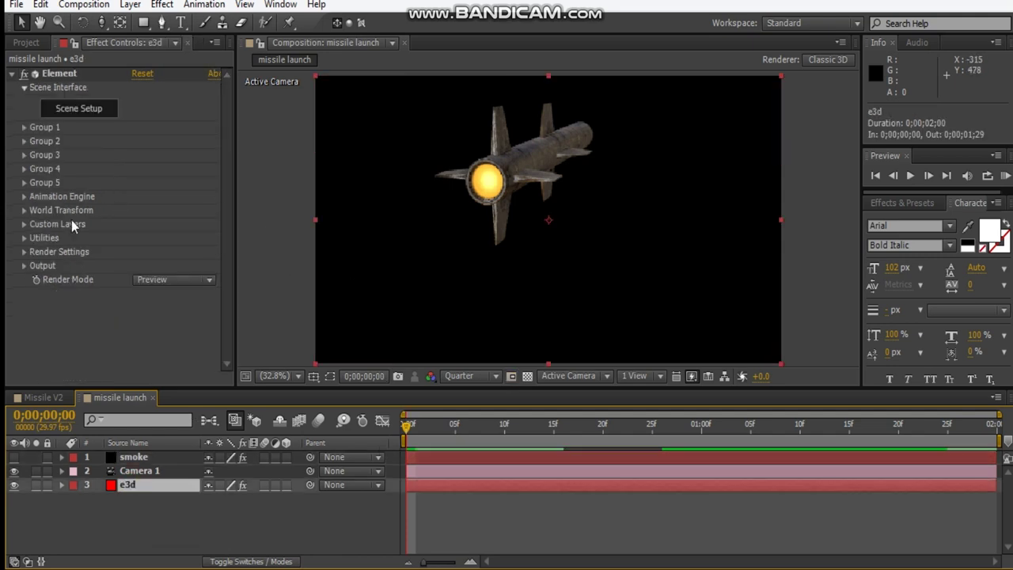
left_click(24, 238)
scroll(47, 265, "down", 3)
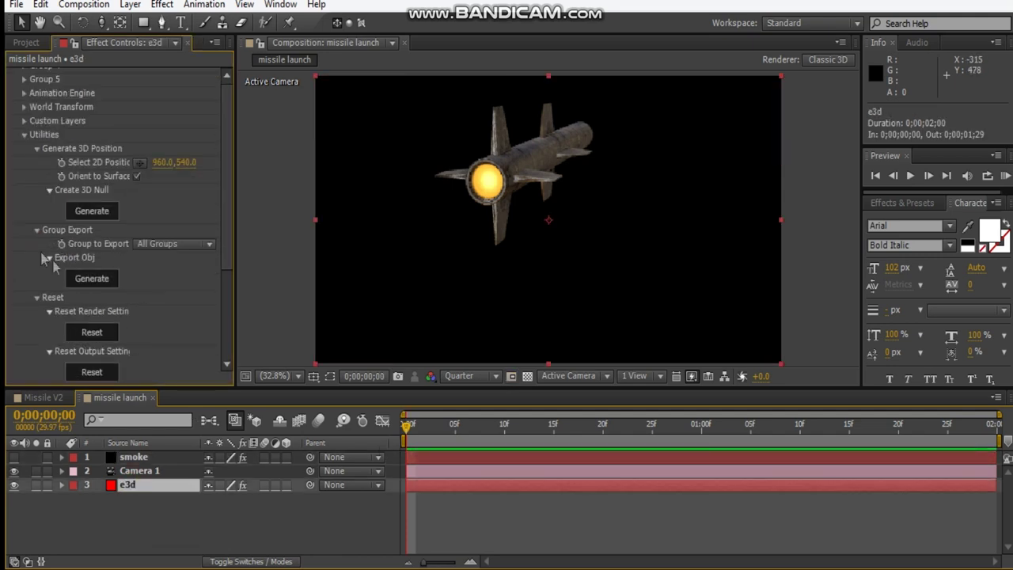
left_click(140, 163)
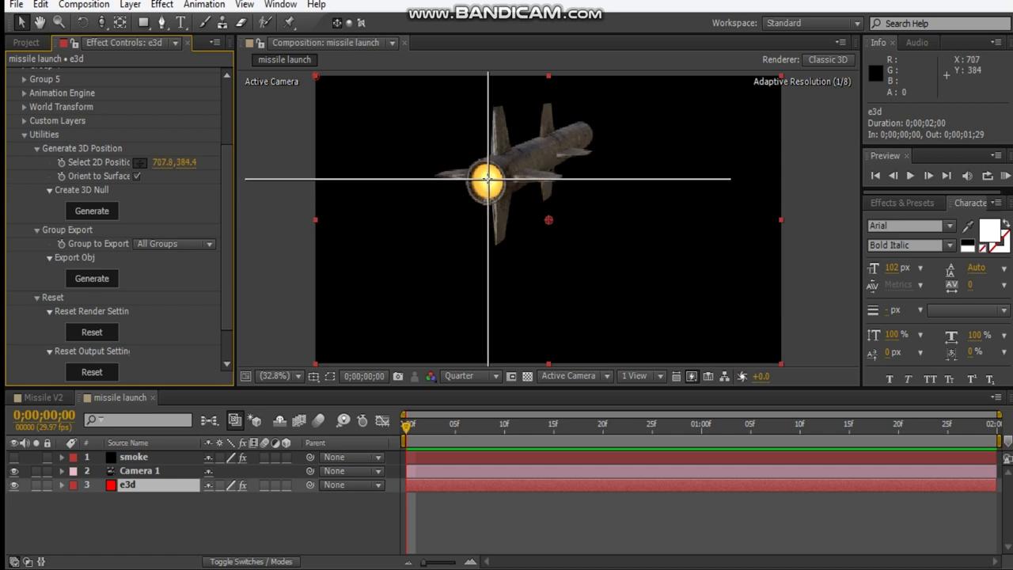
left_click(491, 204)
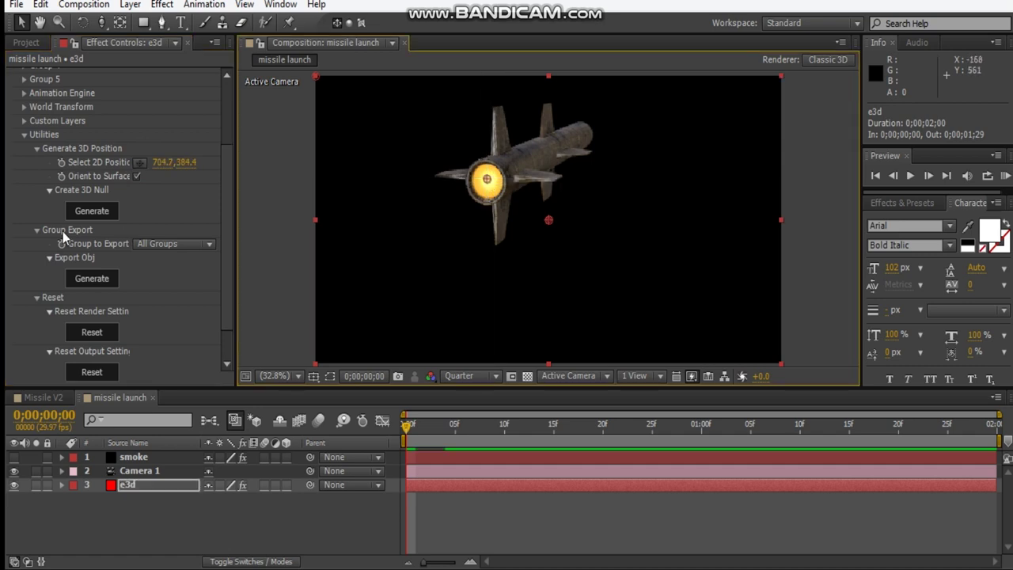
left_click(81, 214)
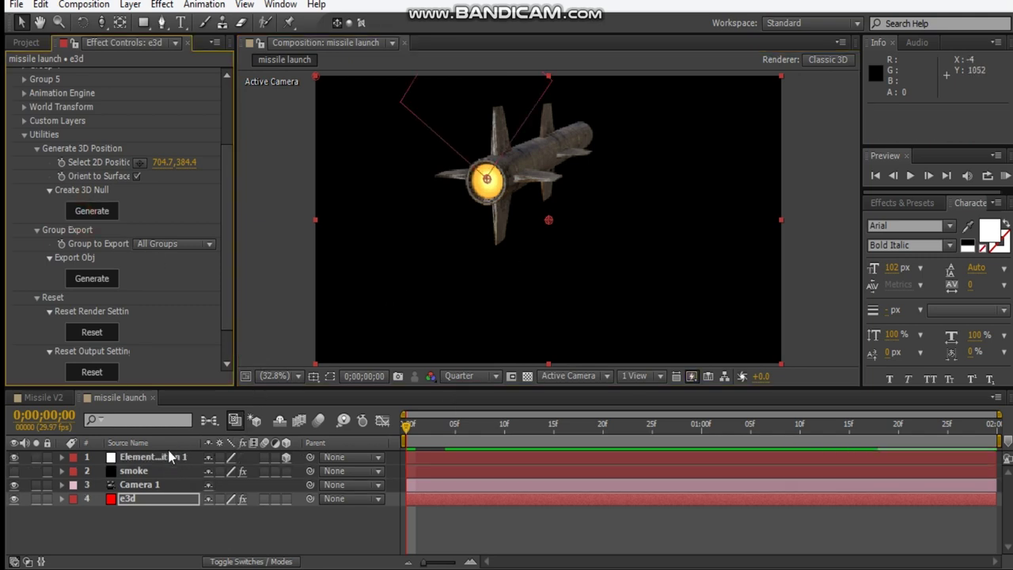
left_click(157, 458)
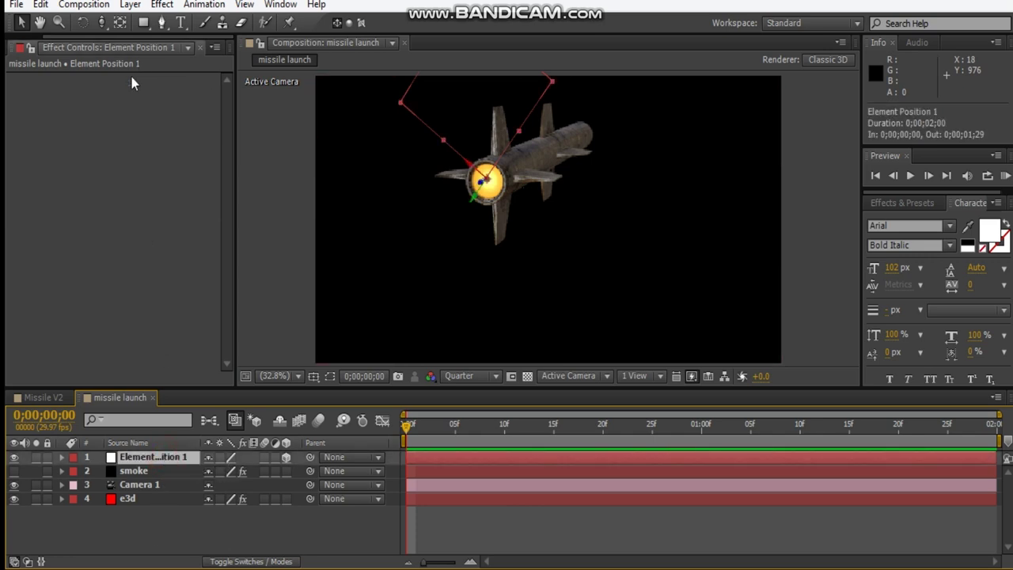
- Add Light 1 as a Point light with intensity 0
left_click(130, 5)
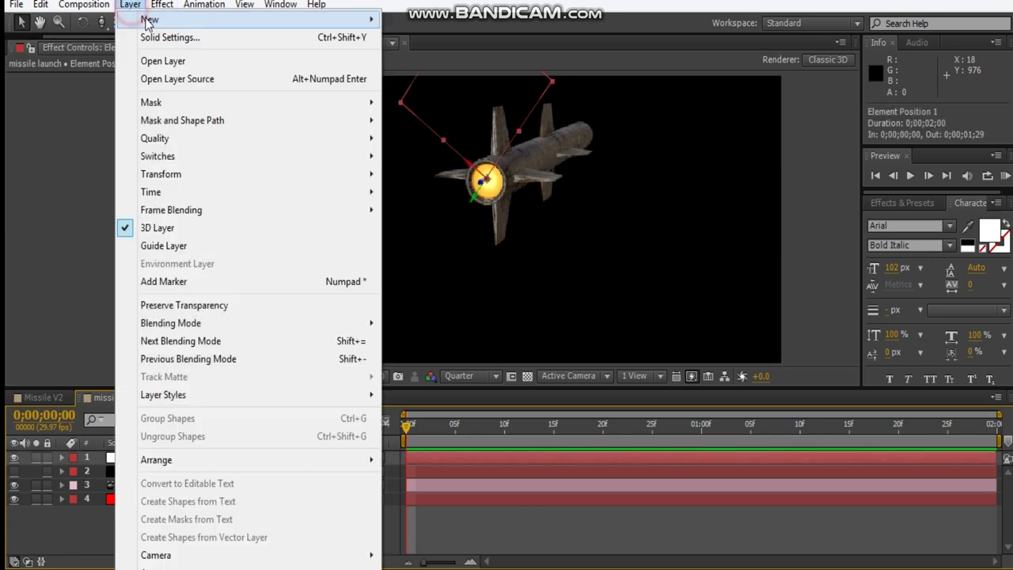
left_click(150, 20)
left_click(417, 55)
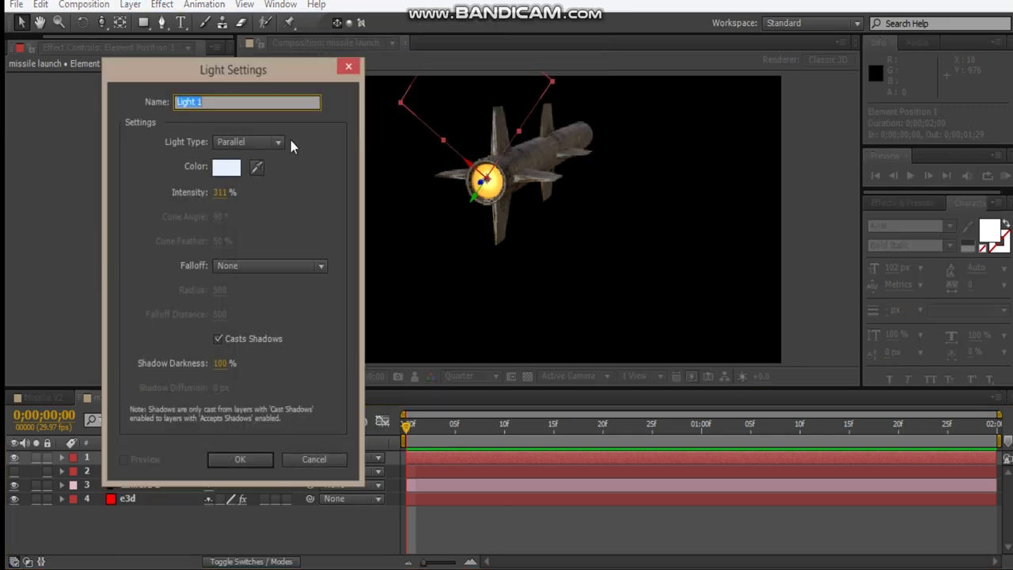
left_click(261, 142)
left_click(267, 197)
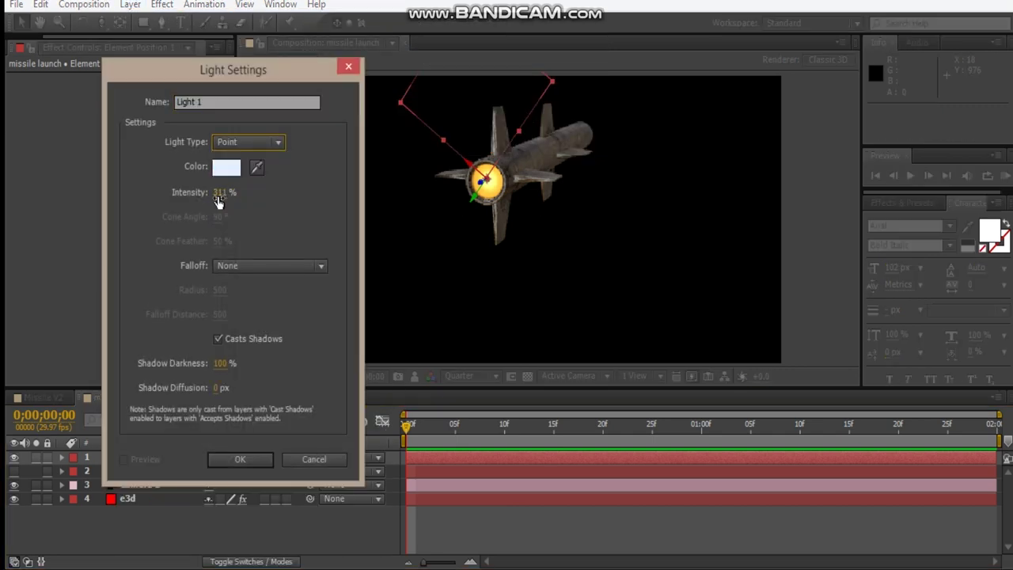
left_click(219, 194)
type("0")
key("Return")
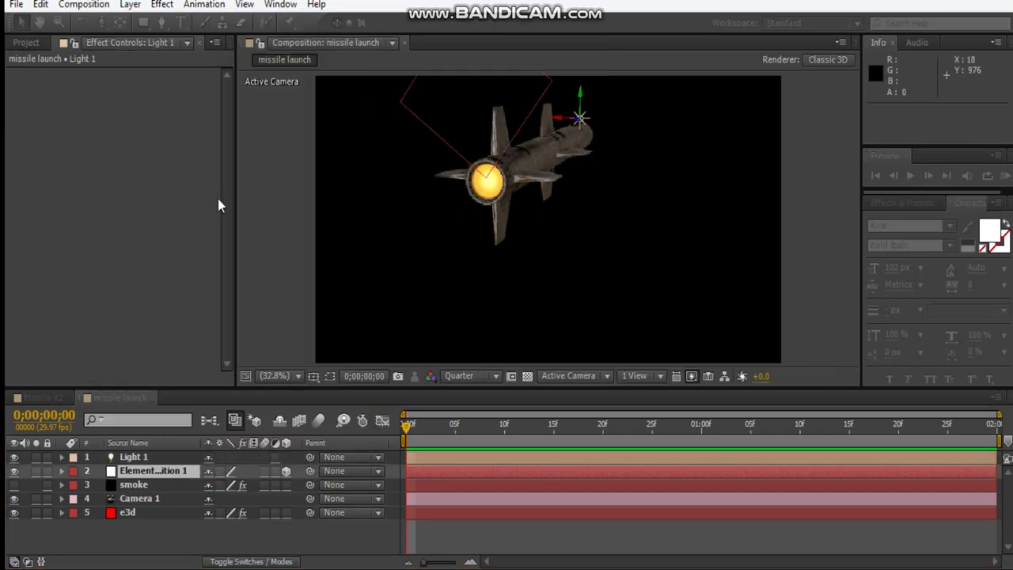
- Copy Element Position 1's Position onto Light 1, then delete the null
left_click(148, 468)
key("p")
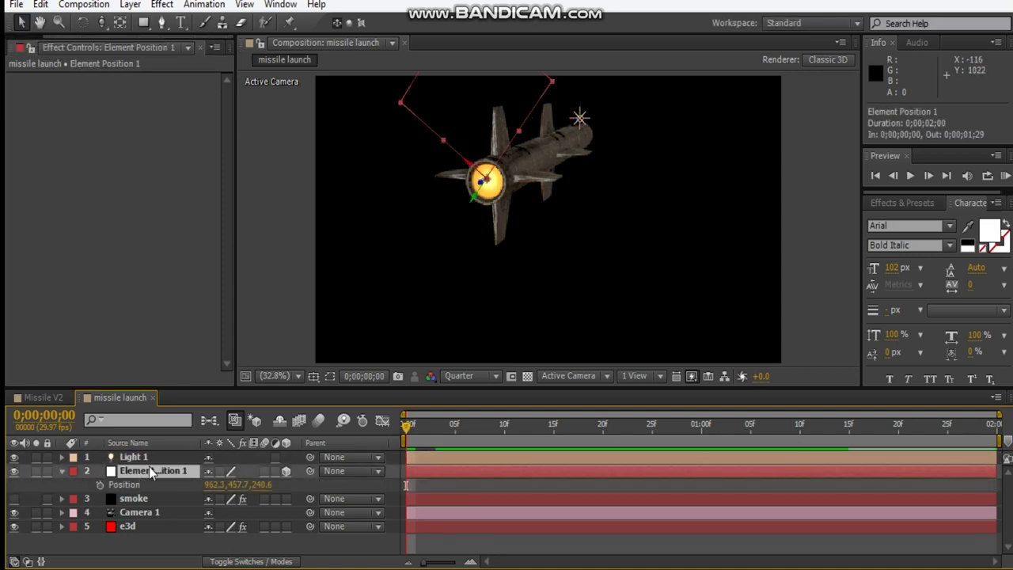
left_click(134, 488)
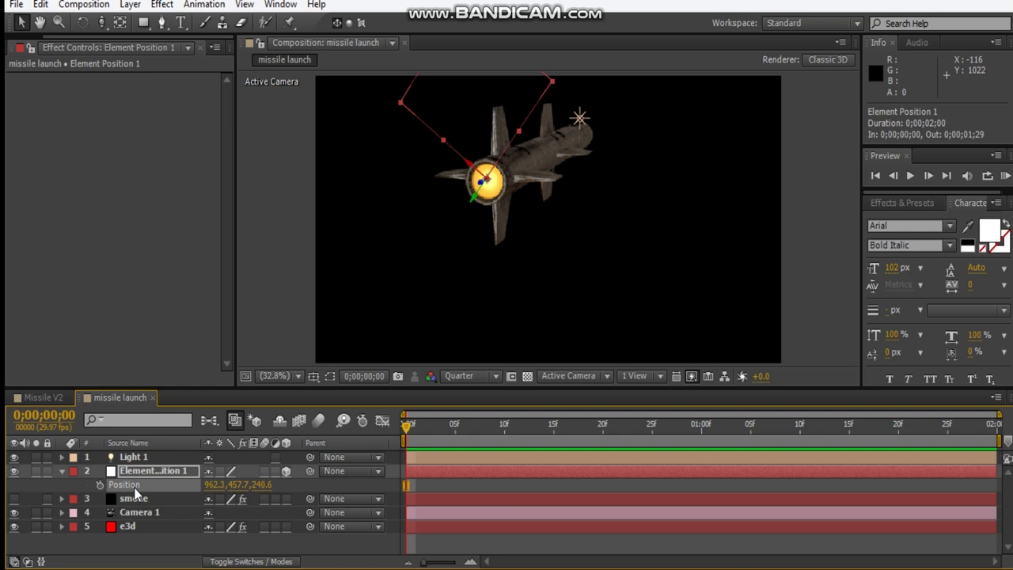
left_click(141, 459)
key("ctrl+v")
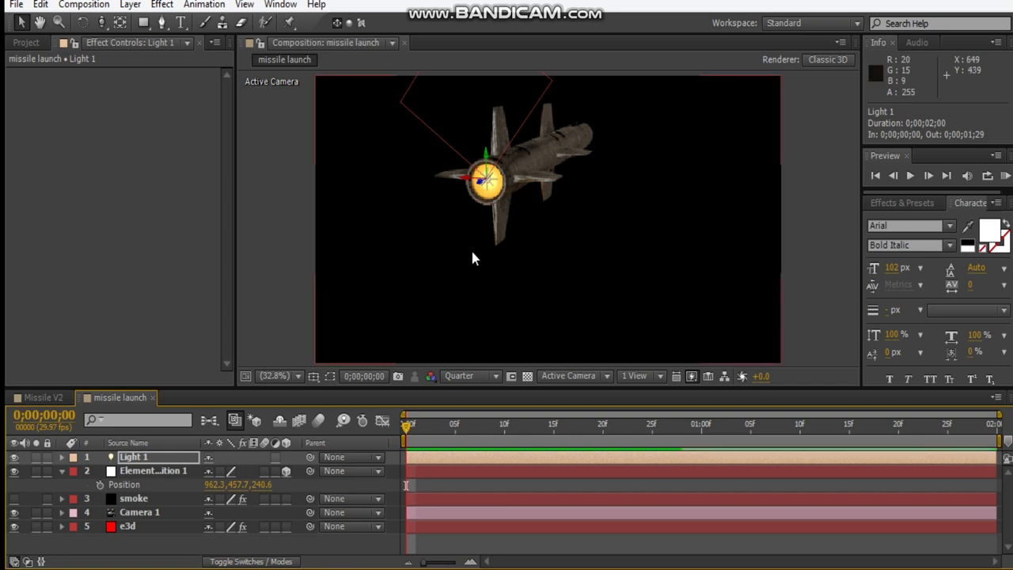
left_click(138, 471)
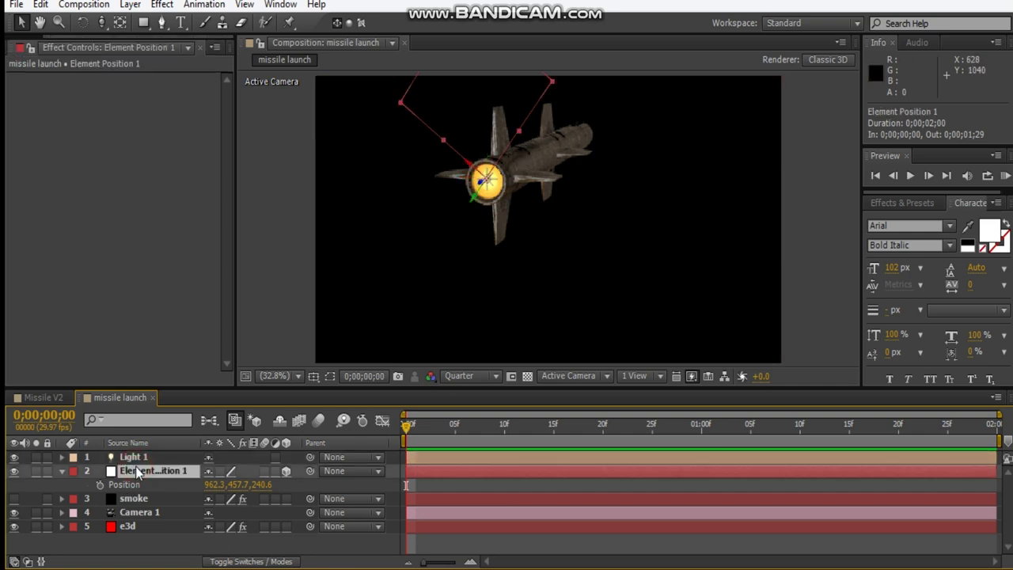
key("Delete")
left_click(150, 458)
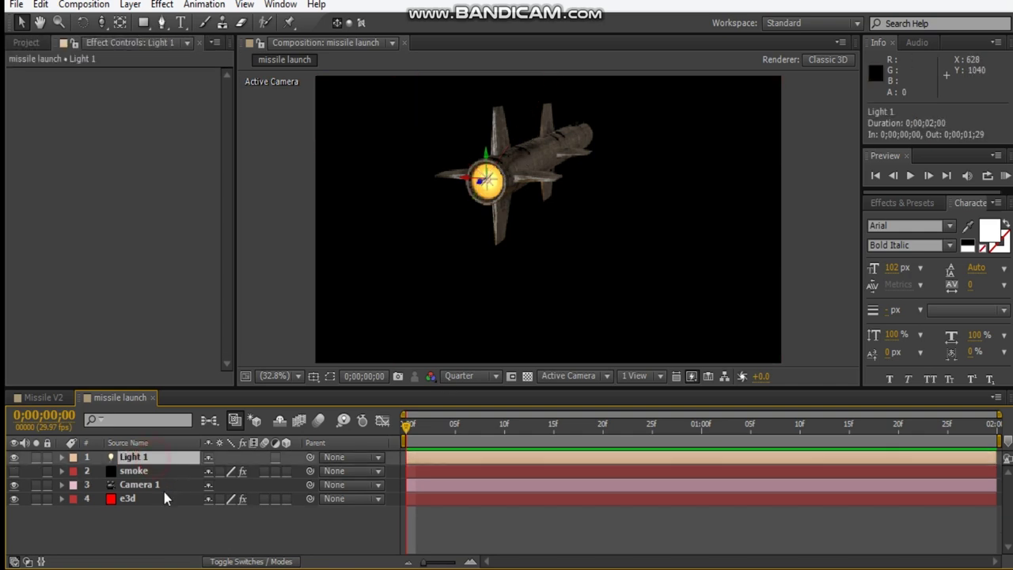
- Set Particular's Emitter Type on smoke to Light(s) and confirm the light naming
left_click(146, 471)
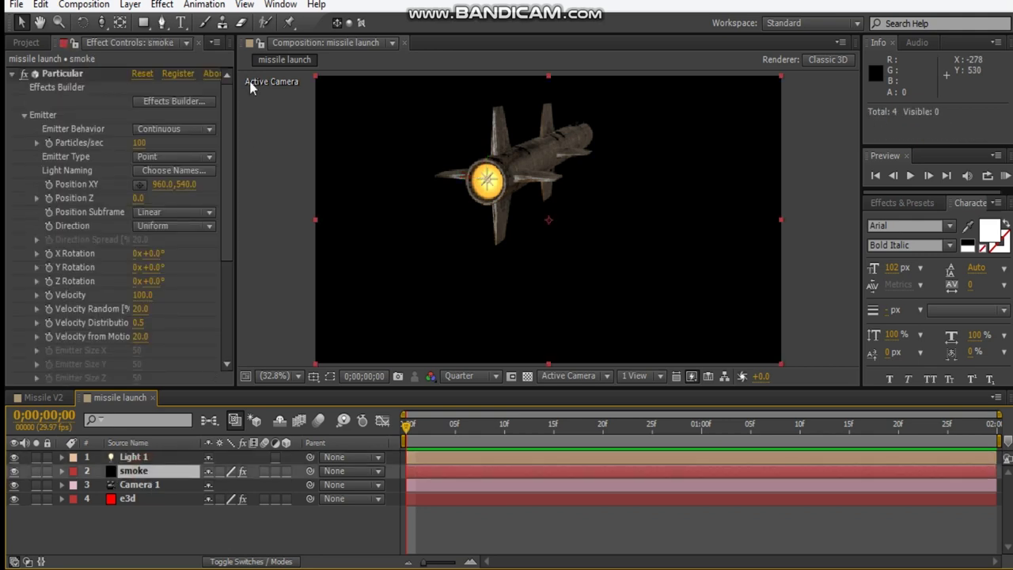
left_click(166, 159)
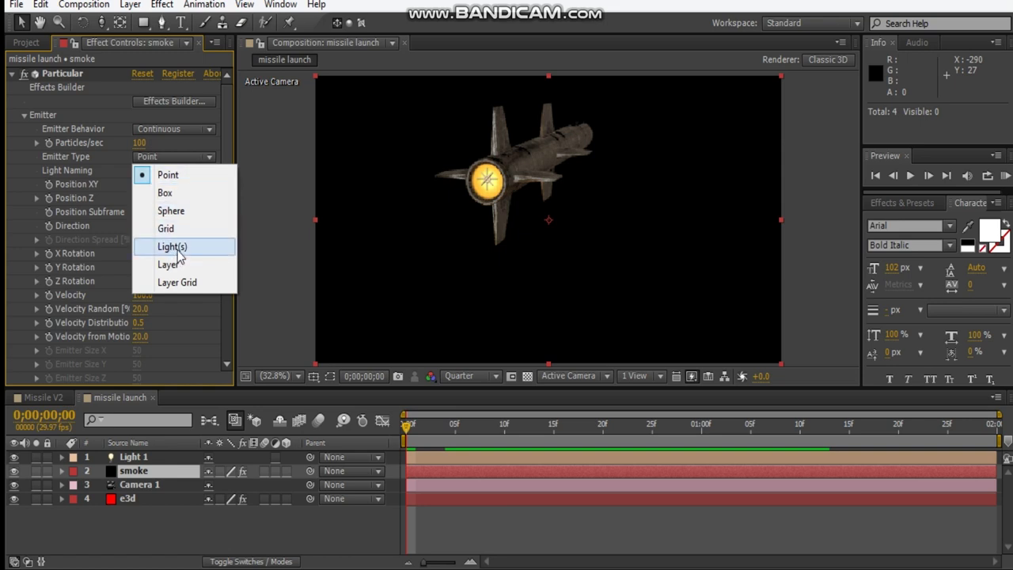
left_click(178, 252)
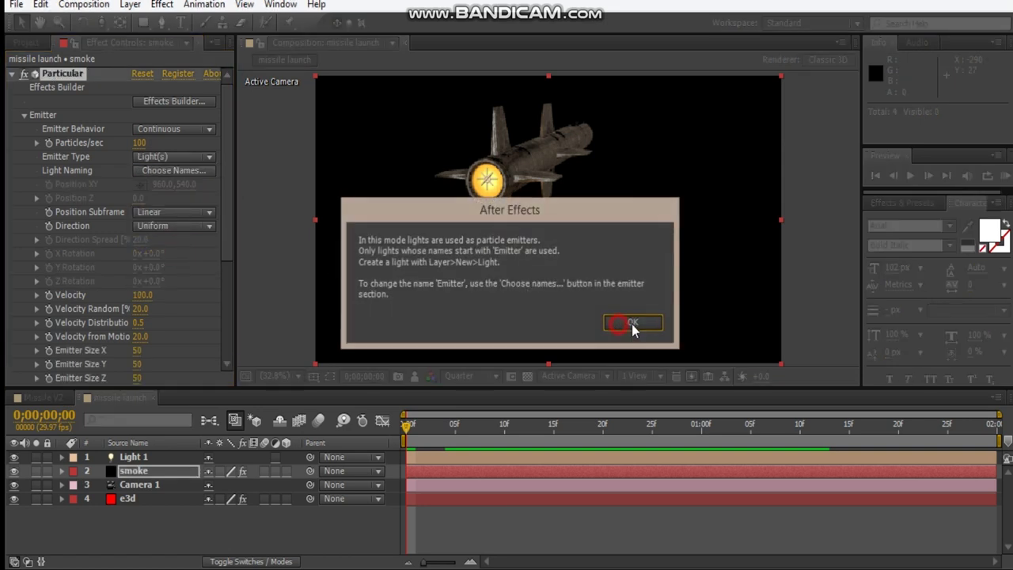
left_click(629, 325)
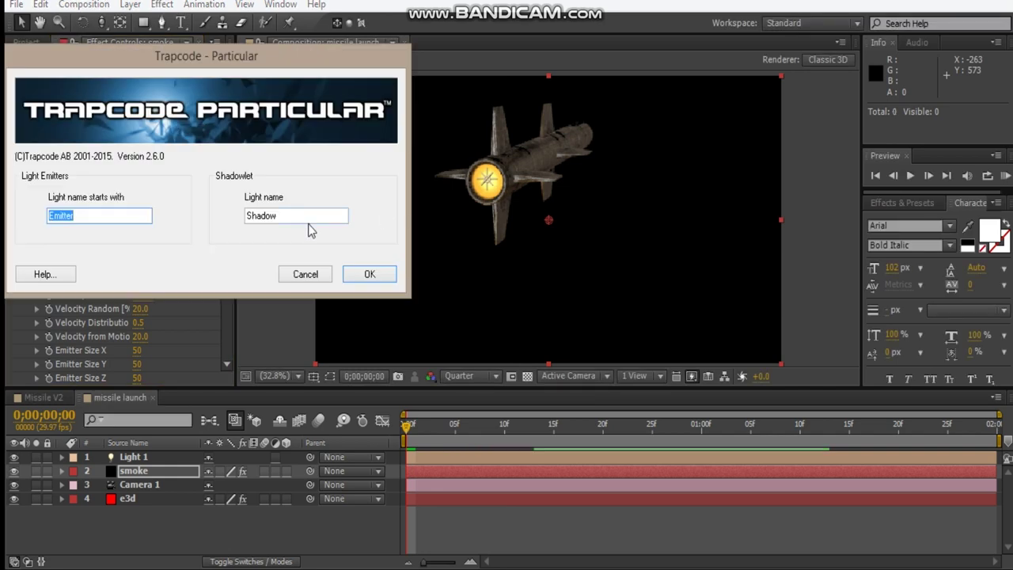
type("Light 1")
left_click(370, 275)
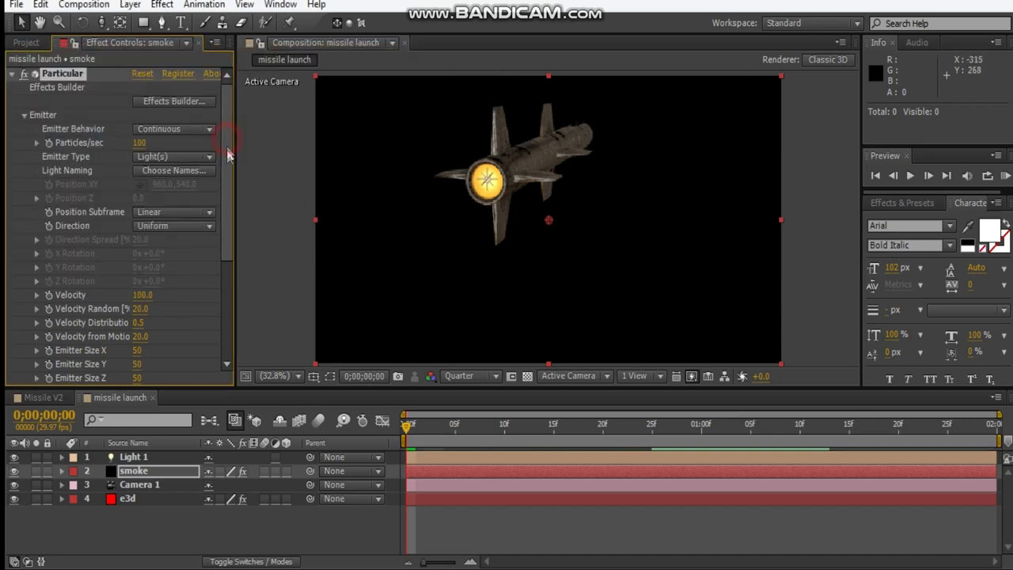
- Zero Velocity, Velocity Random, Velocity Distribution and Emitter Size X, Y, Z
scroll(225, 172, "down", 3)
left_click(143, 224)
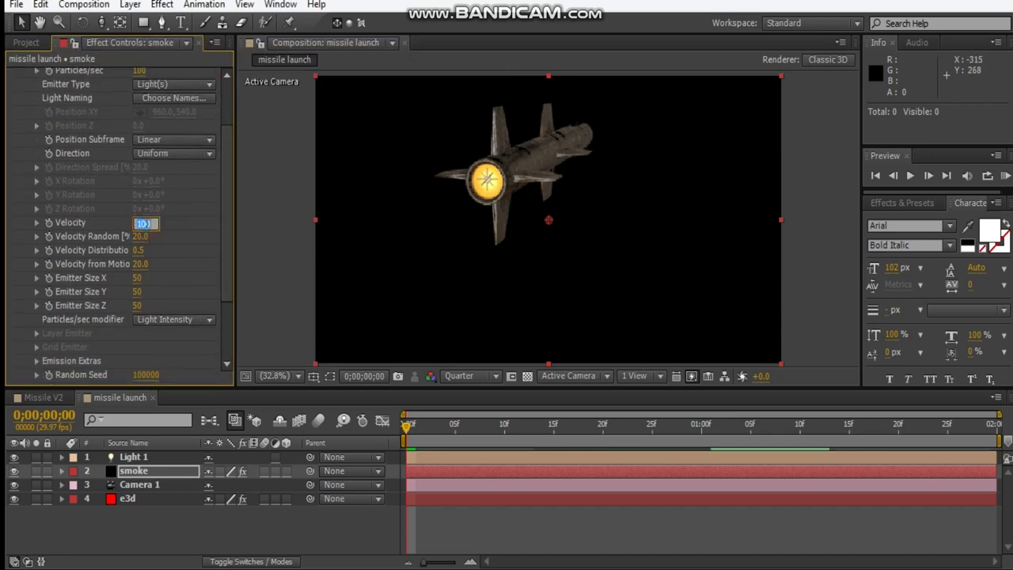
type("0")
left_click(142, 236)
type("0")
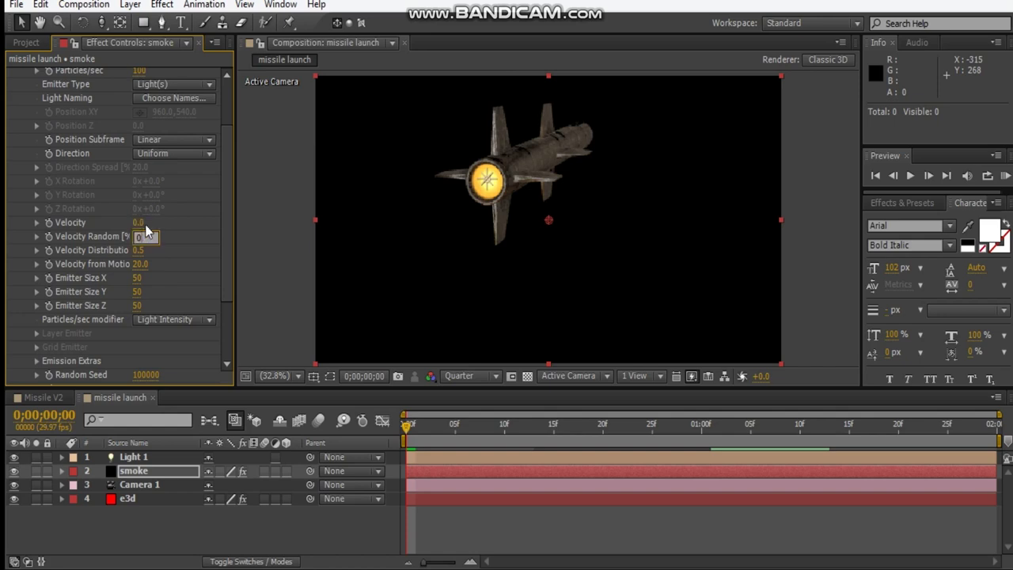
type("0")
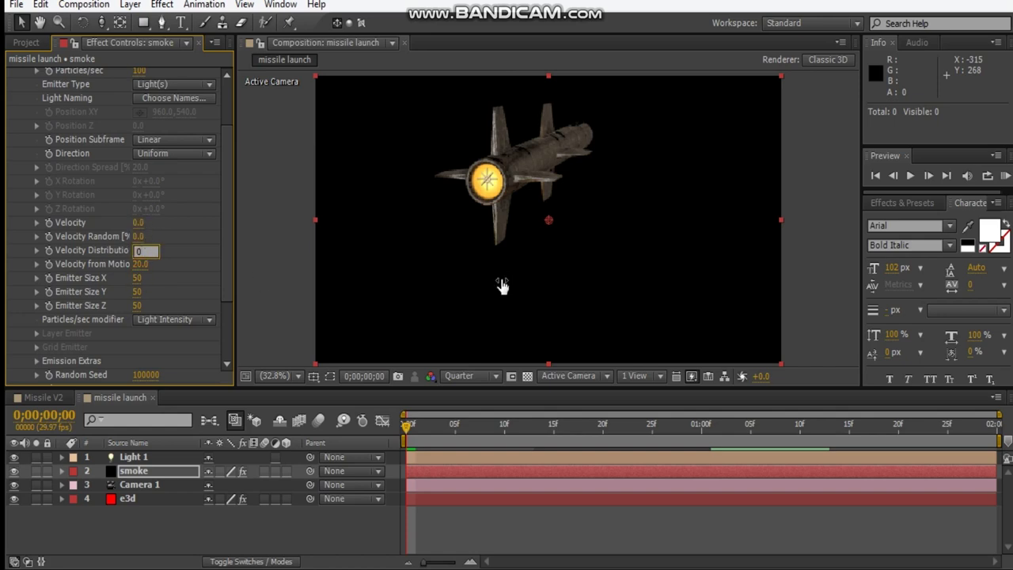
key("Tab")
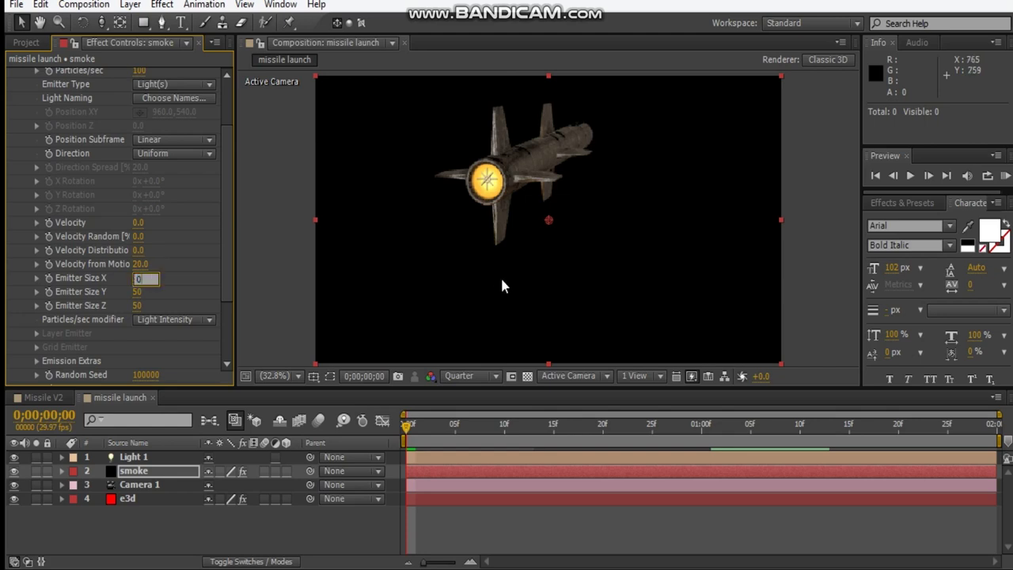
key("Tab")
key("Tab")
type("0")
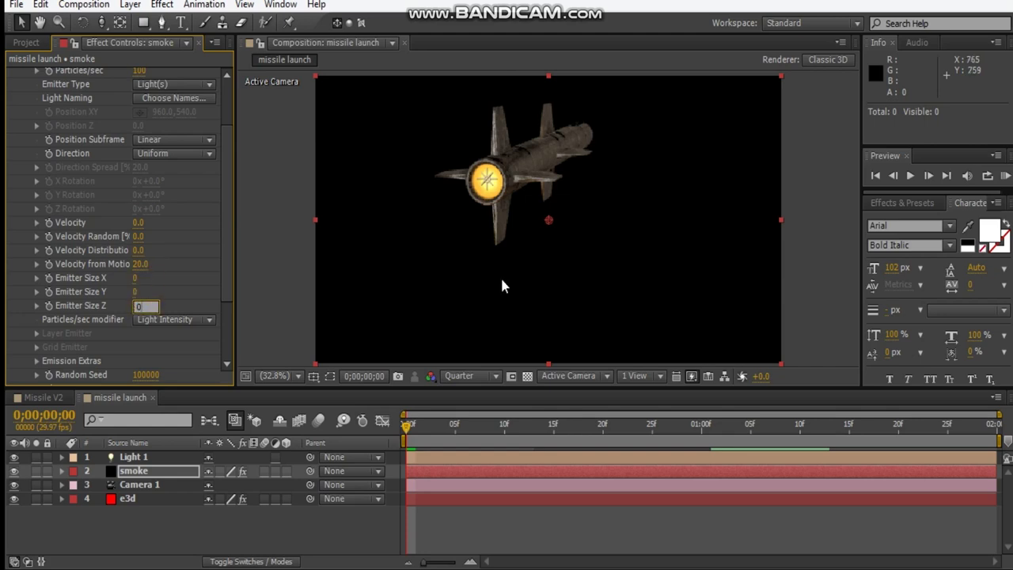
left_click(194, 342)
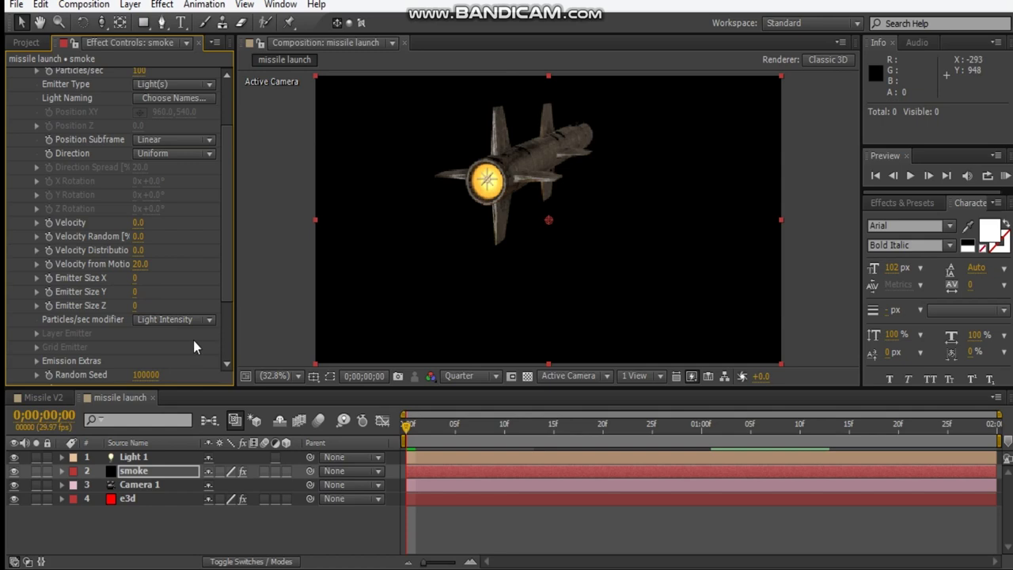
- Set the Particles/sec modifier to None and collapse the Element Utilities group
left_click(150, 318)
left_click(215, 390)
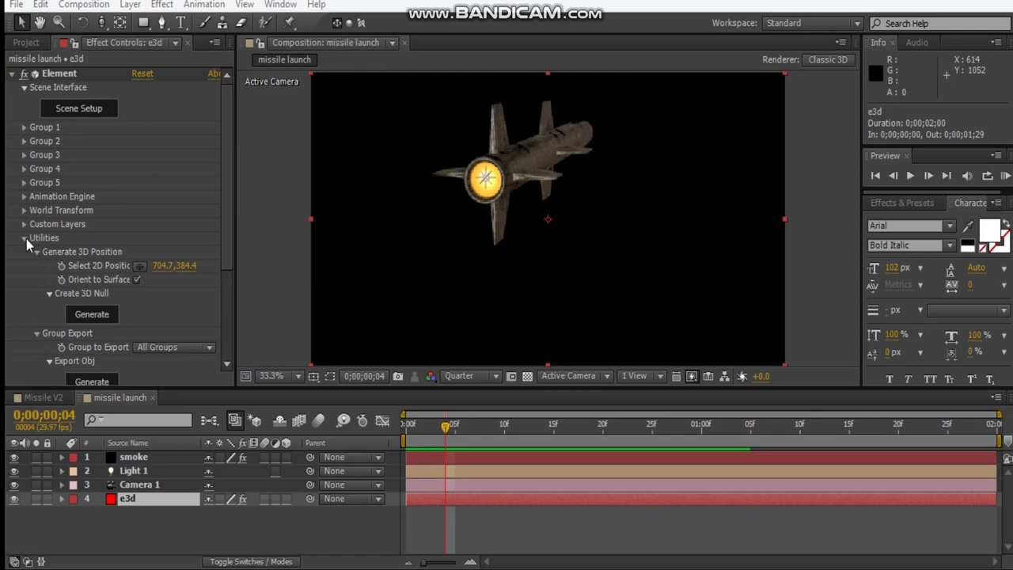
left_click(25, 239)
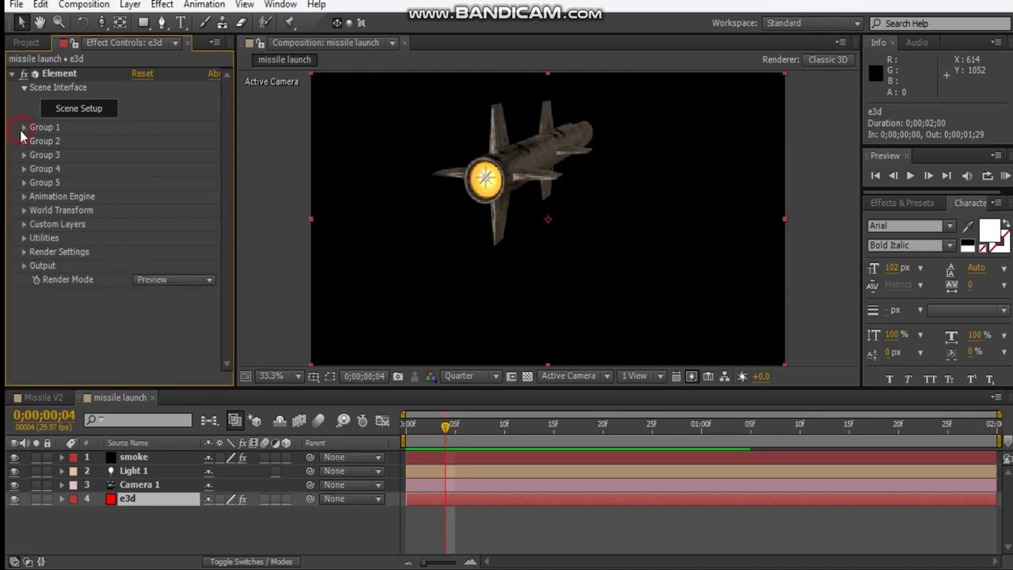
- Create a Group 1 null from Element's Group Utilities and rename it 'missile movement'
left_click(24, 127)
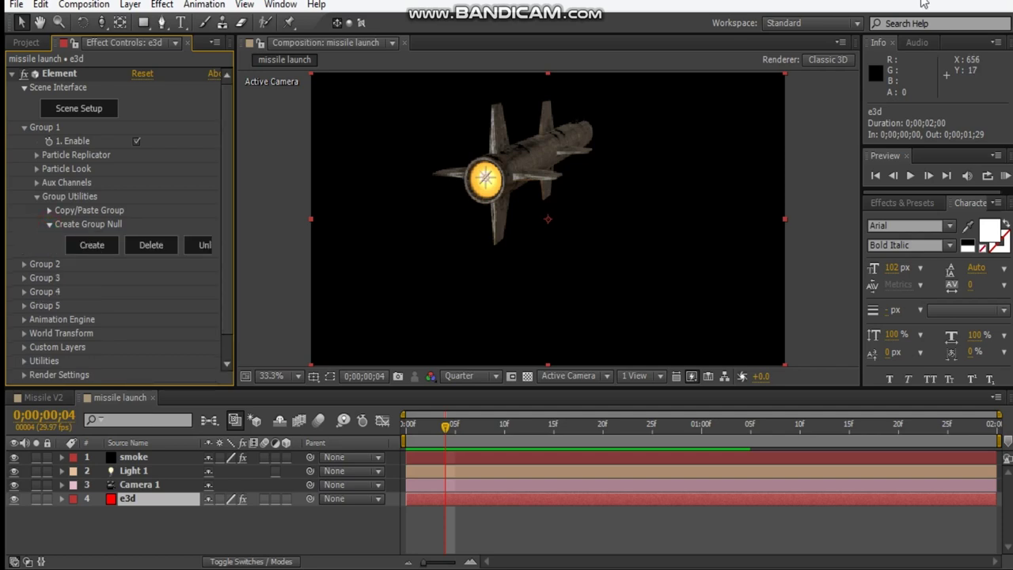
left_click(164, 457)
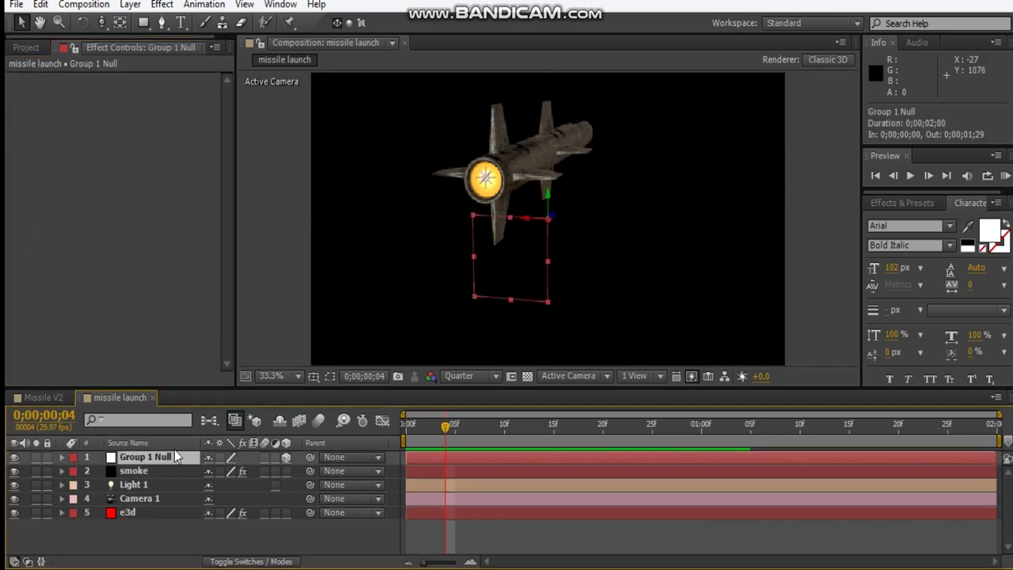
key("Return")
type("missile l")
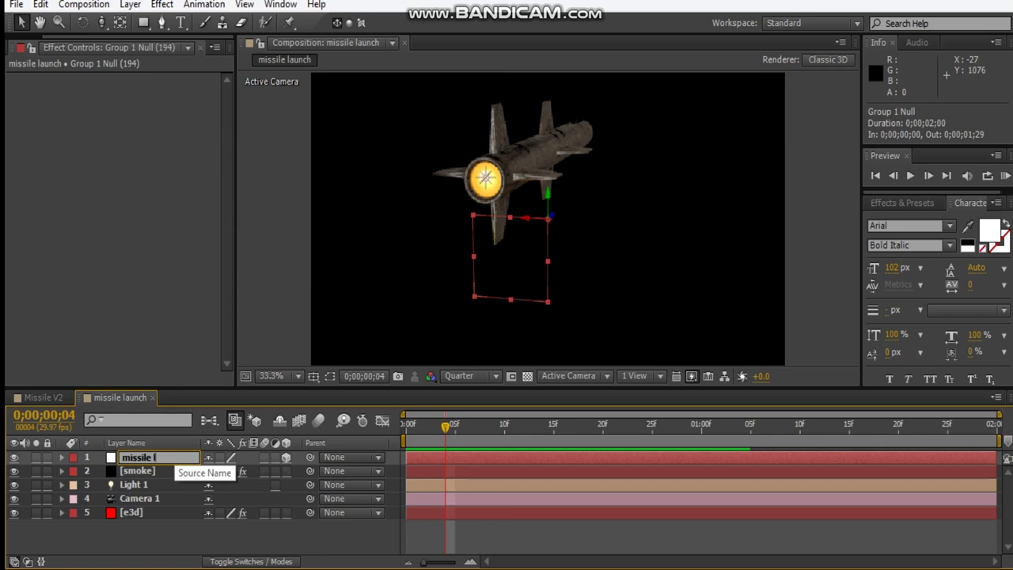
key("BackSpace")
type("movement")
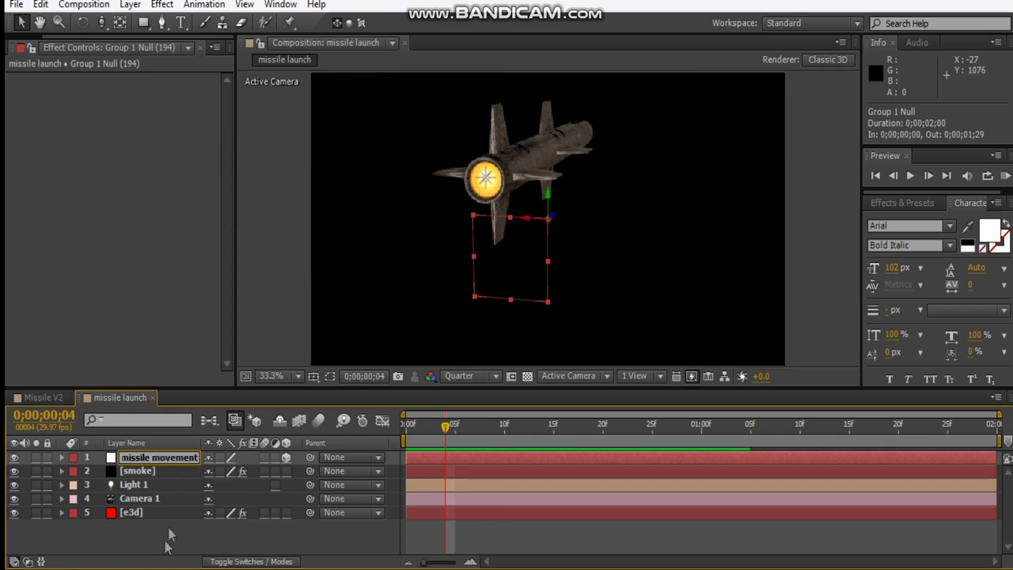
left_click(599, 316)
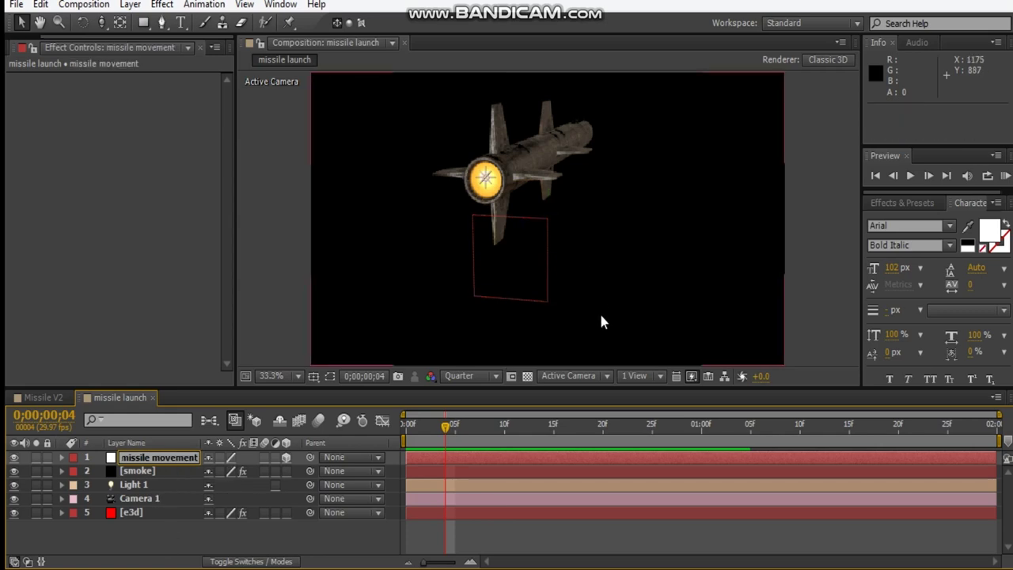
- Keyframe the missile movement null's Position, pushing the missile back in depth at one second
left_click(137, 457)
key("Home")
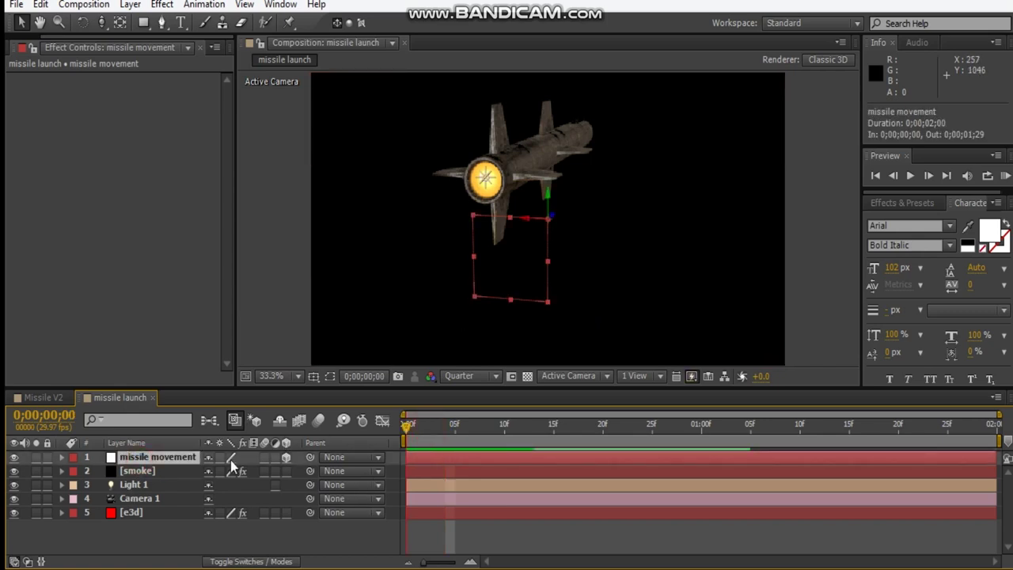
key("alt+shift+p")
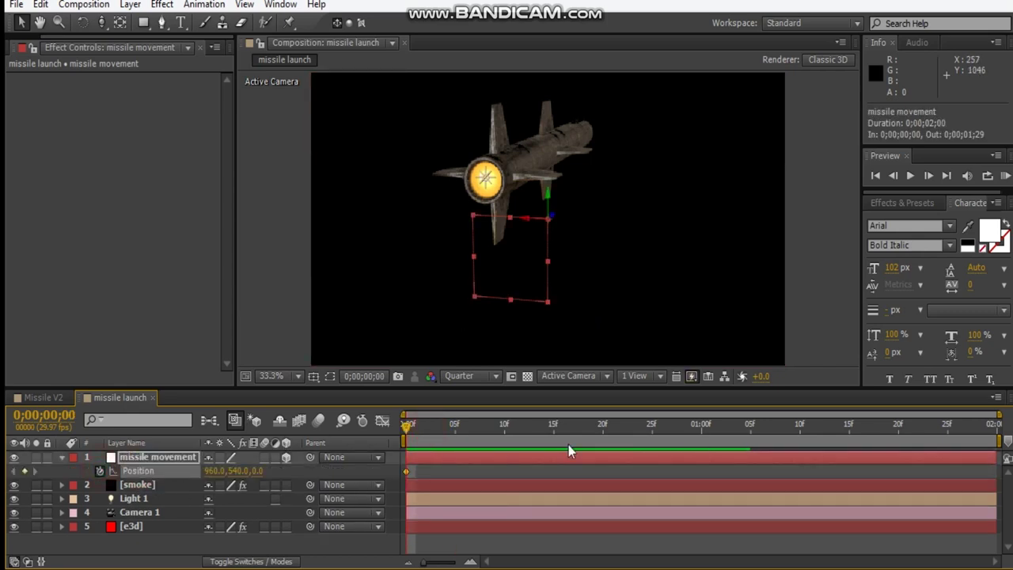
left_click(702, 431)
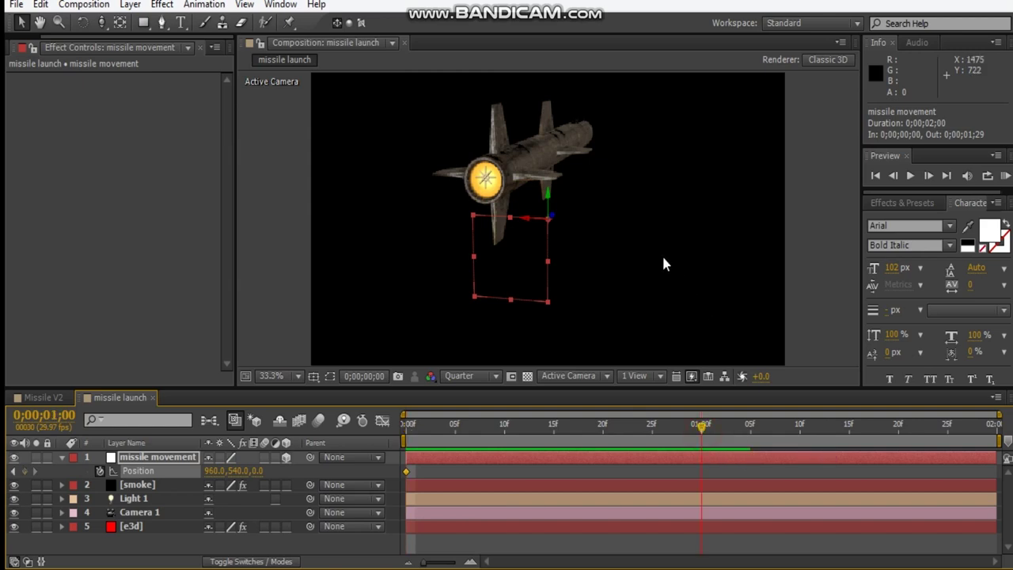
left_click_drag(557, 221, 825, 140)
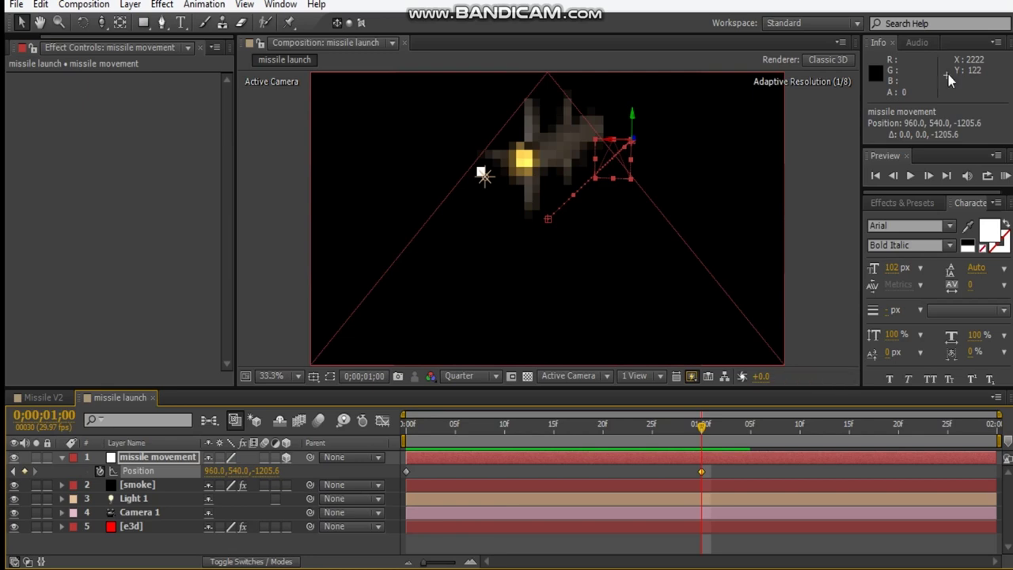
- Orbit the camera to inspect the missile's flight path, then scrub back through the motion
mouse_move(649, 174)
left_mouse_down()
mouse_move(604, 206)
mouse_move(664, 161)
left_mouse_up()
key("c")
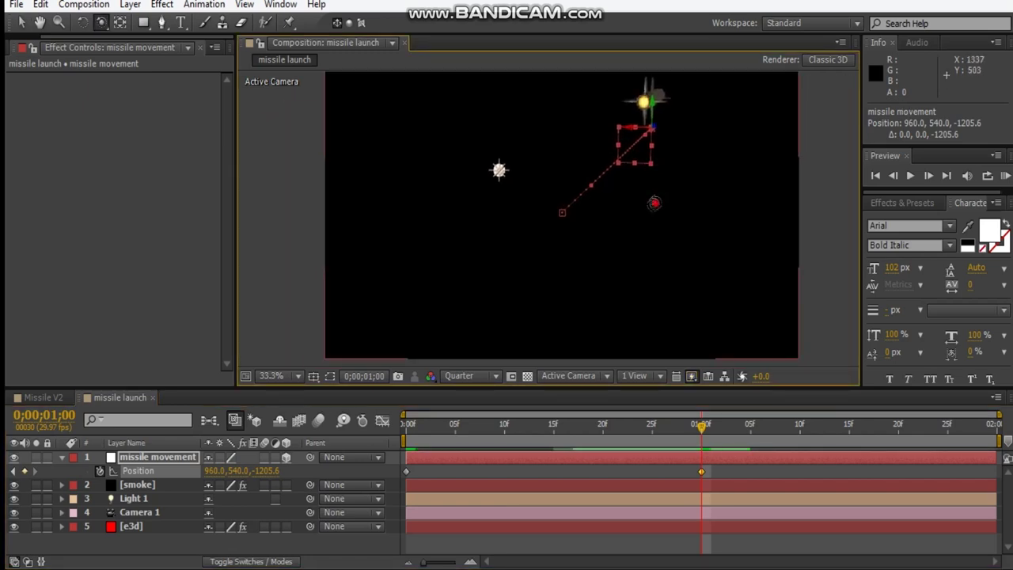
left_click_drag(567, 222, 567, 219)
key("ctrl+z")
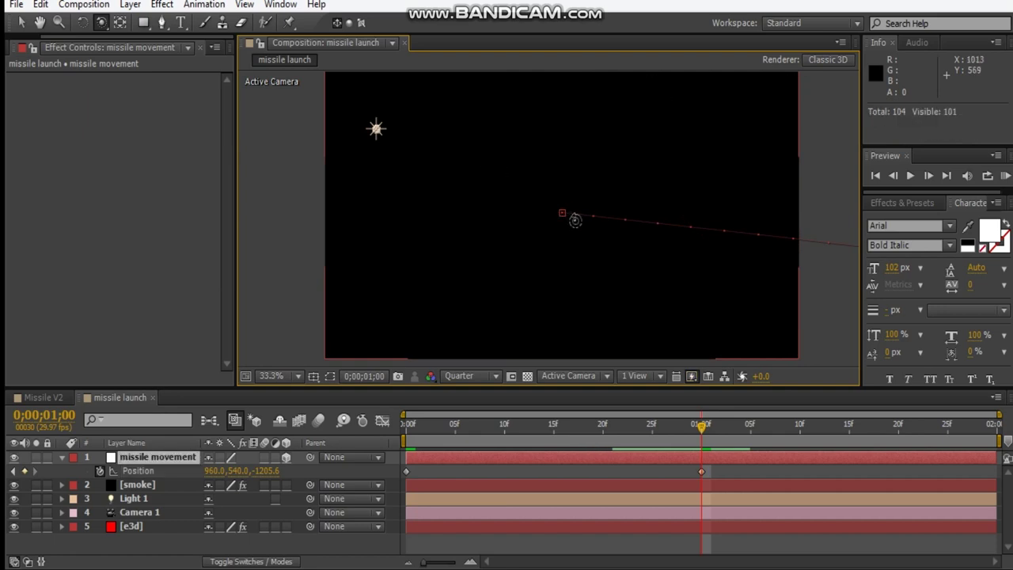
left_click_drag(595, 204, 607, 272)
key("v")
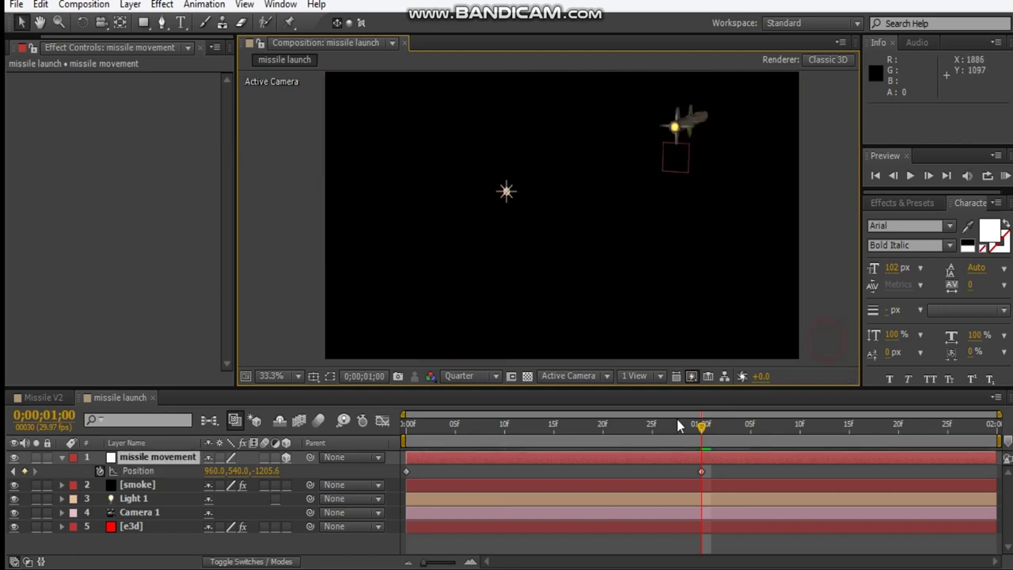
left_click_drag(701, 428, 573, 432)
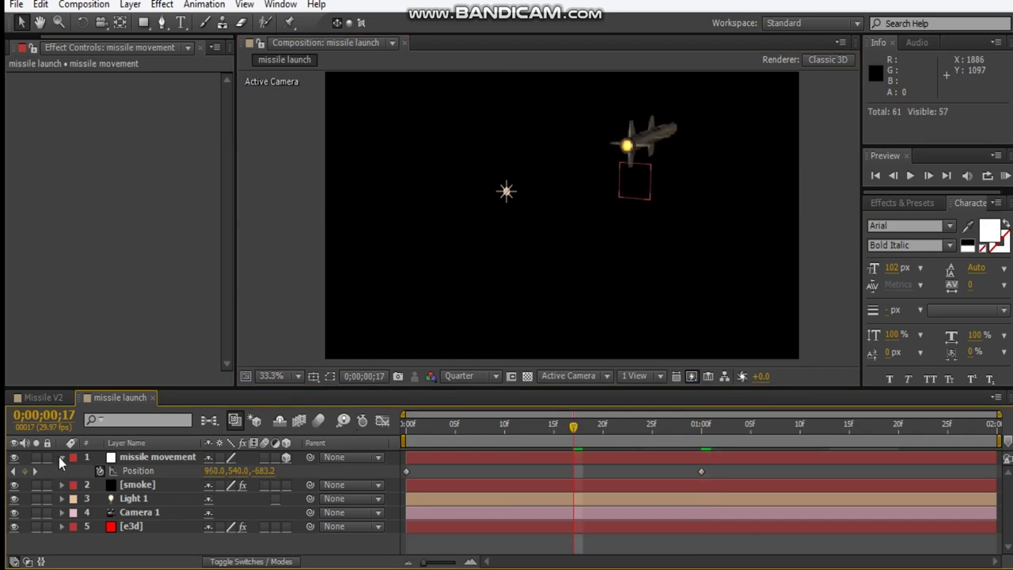
key("u")
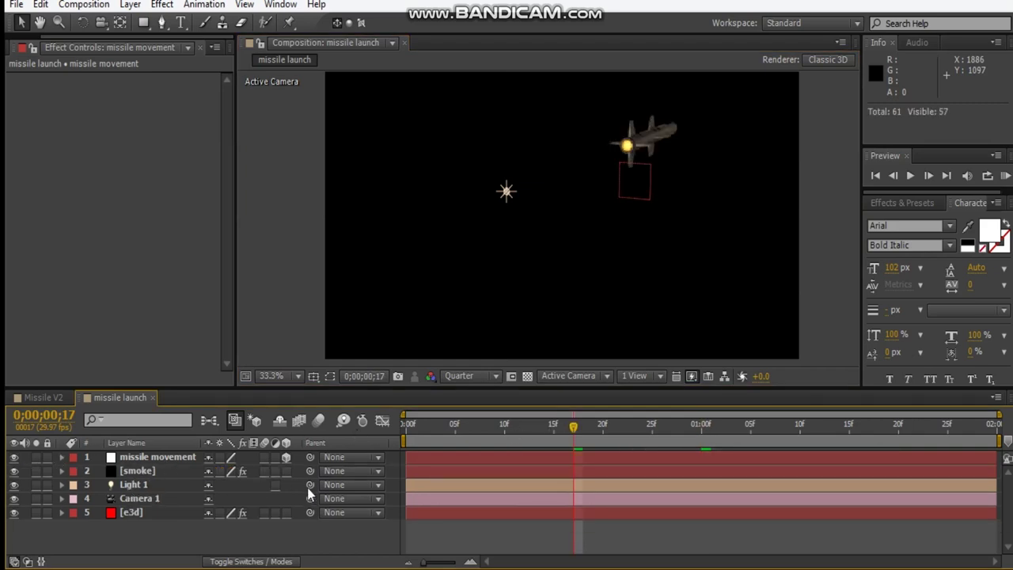
- Parent Light 1 to missile movement and place the light on the missile's nozzle
left_click_drag(310, 485, 146, 457)
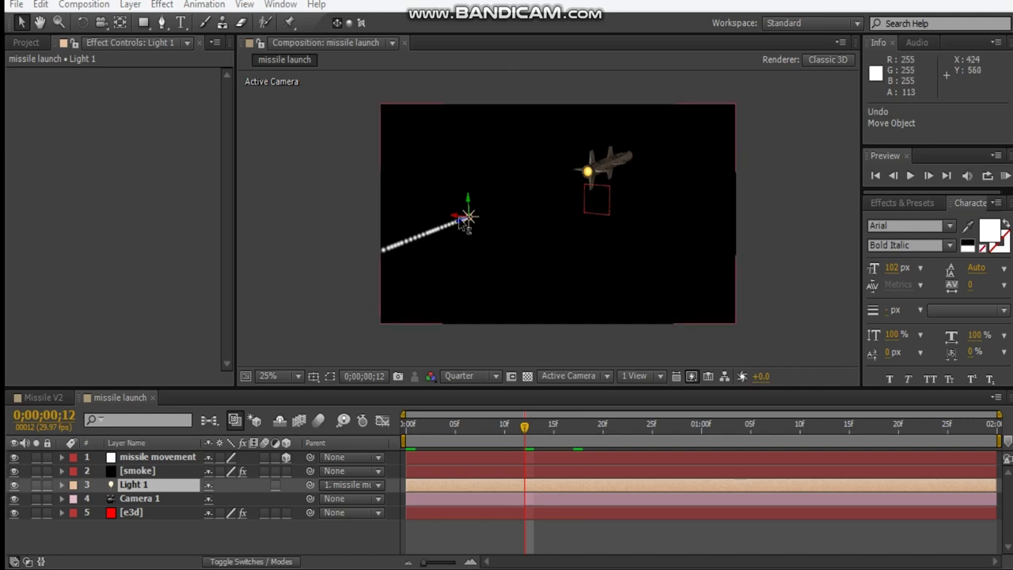
left_click_drag(480, 219, 570, 196)
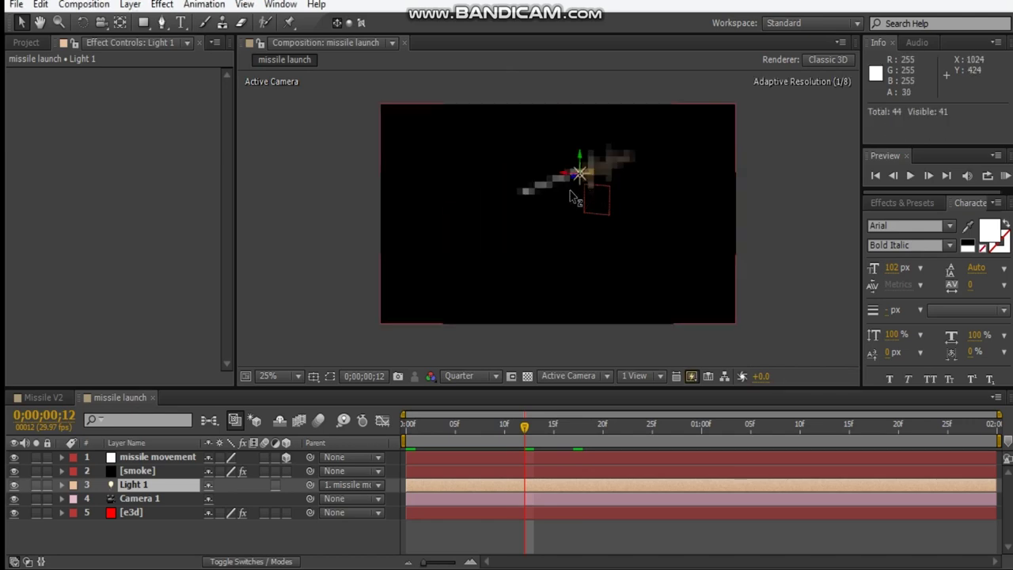
left_click(569, 188)
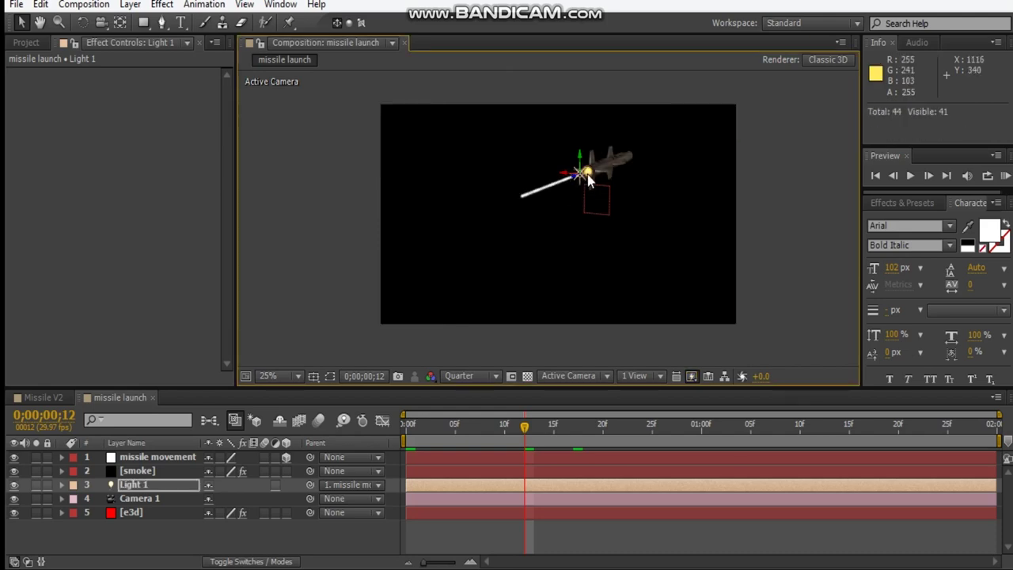
left_click_drag(588, 173, 555, 204)
scroll(554, 202, "up", 1)
scroll(564, 188, "up", 2)
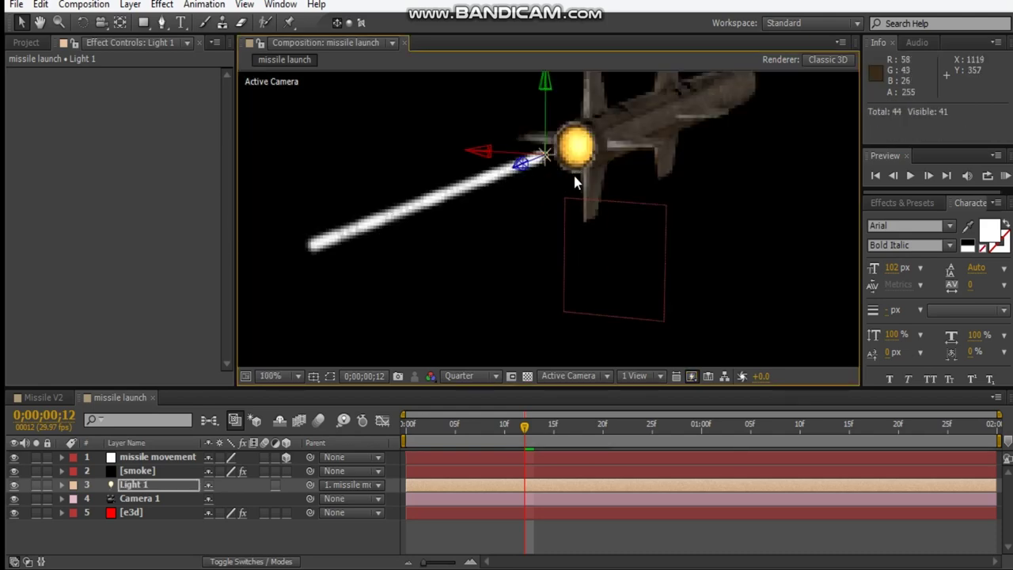
scroll(538, 236, "up", 2)
left_click_drag(432, 244, 519, 212)
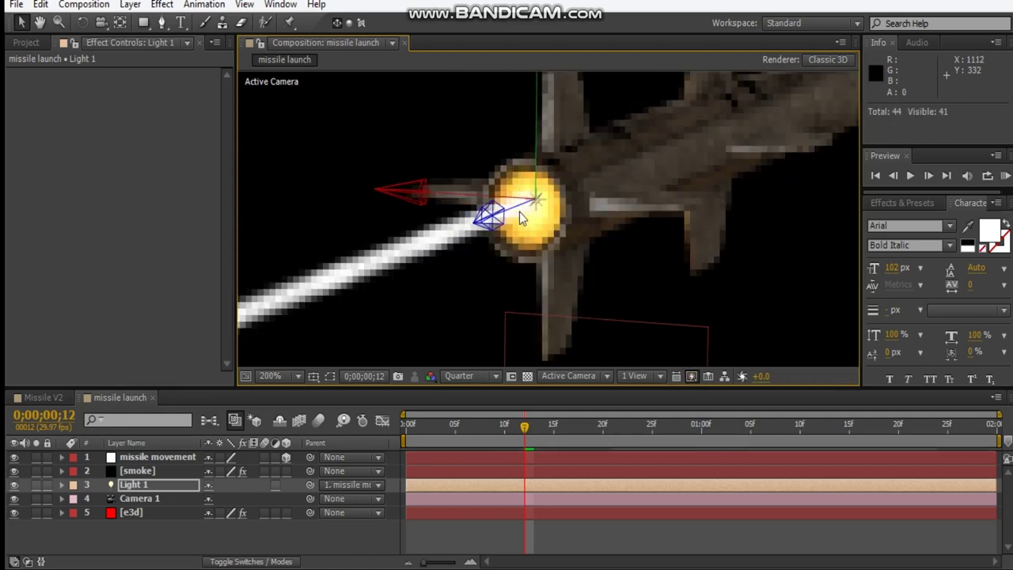
scroll(505, 221, "down", 3)
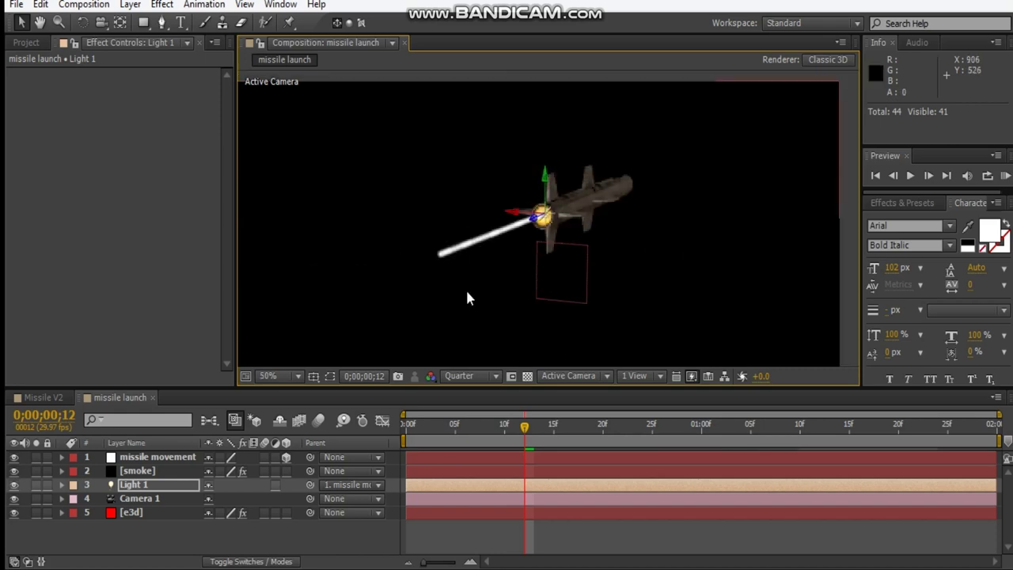
left_click_drag(466, 287, 582, 190)
scroll(582, 181, "down", 2)
- Preview the missile animation with its trailing streak, then select the smoke layer
left_click(435, 425)
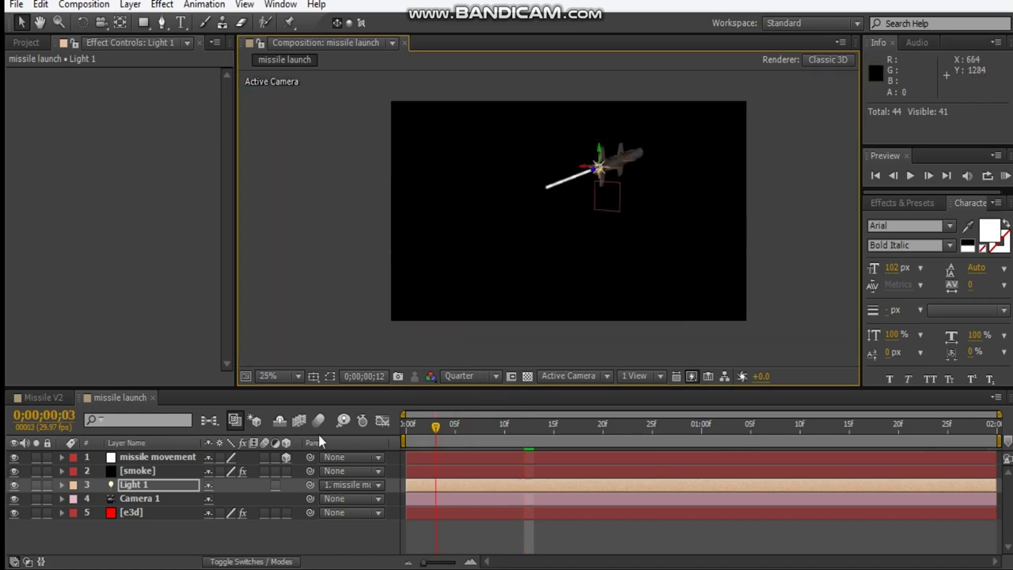
left_click_drag(432, 432, 355, 432)
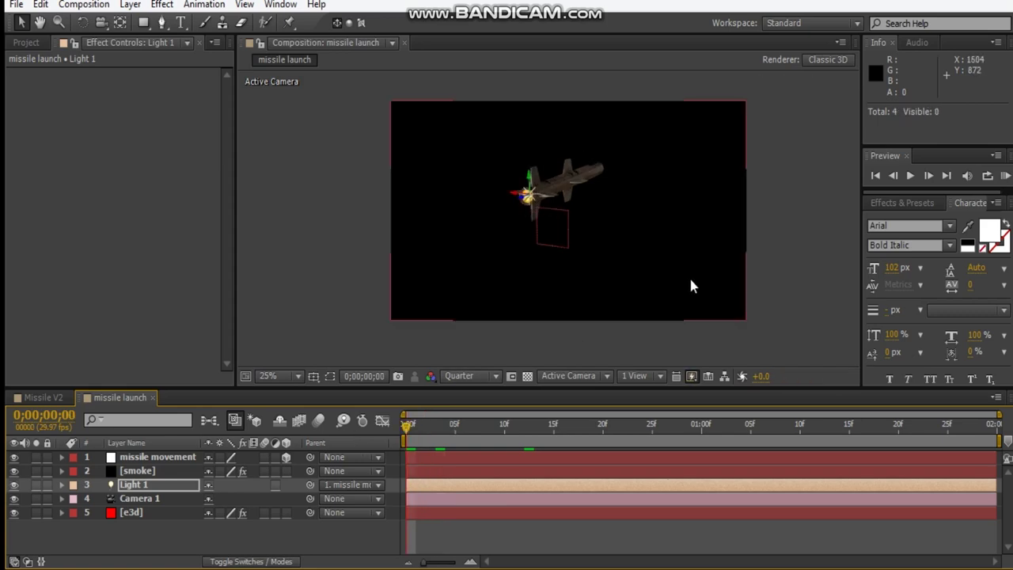
left_click(780, 271)
key("space")
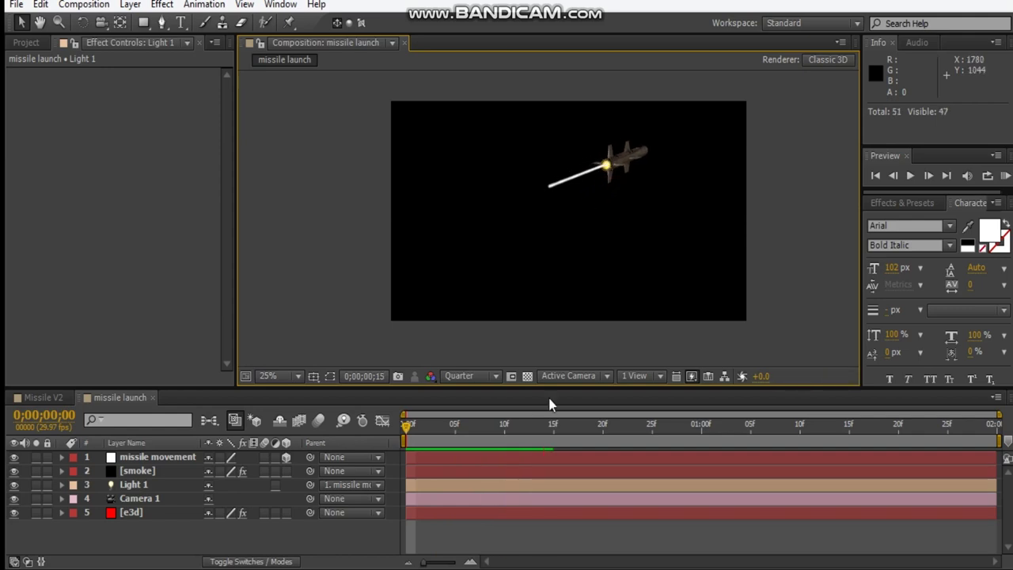
left_click(522, 434)
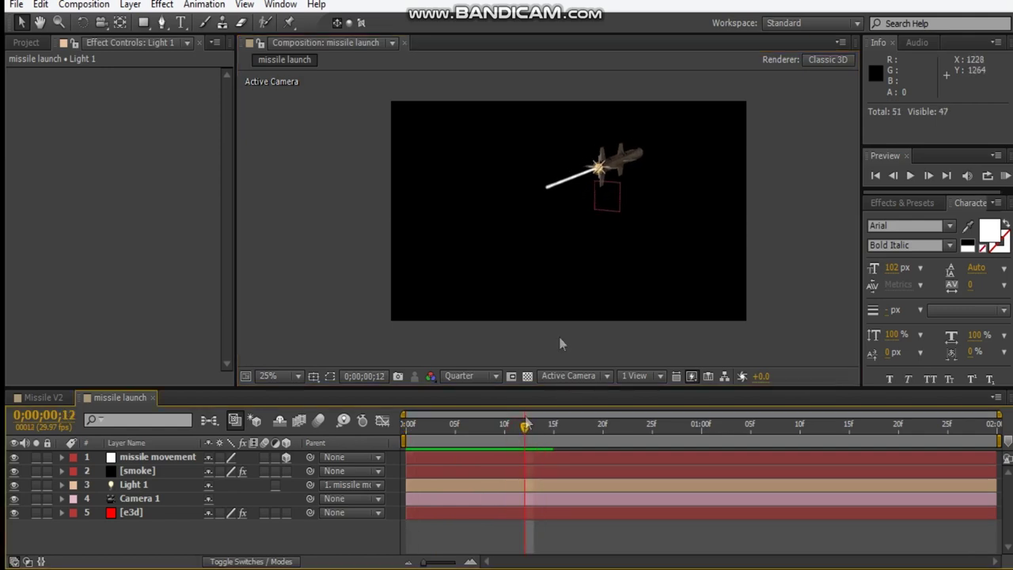
left_click(137, 471)
- Set the smoke emitter's Velocity from Motion to -100 in Particular
scroll(108, 274, "down", 2)
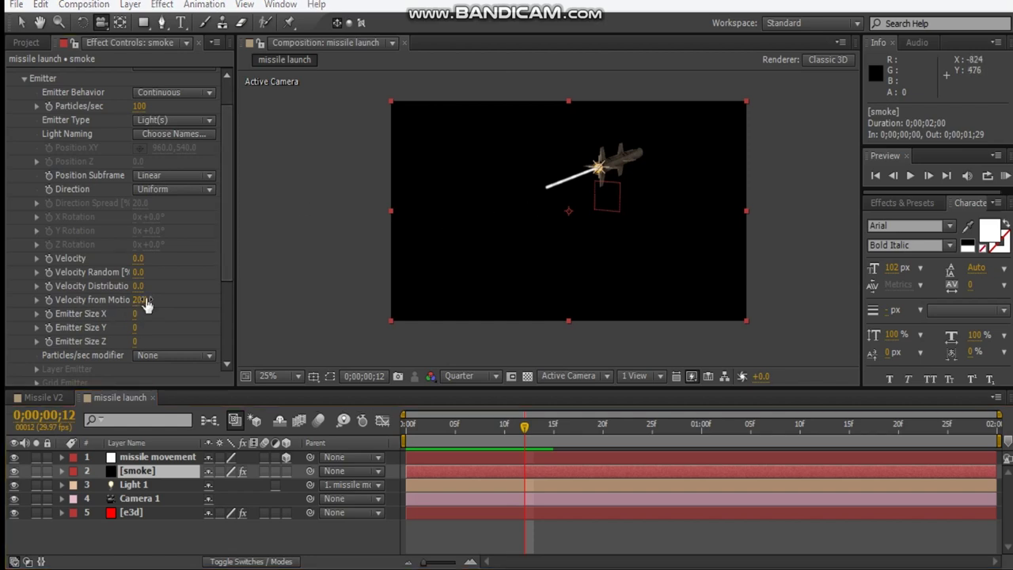
left_click(142, 301)
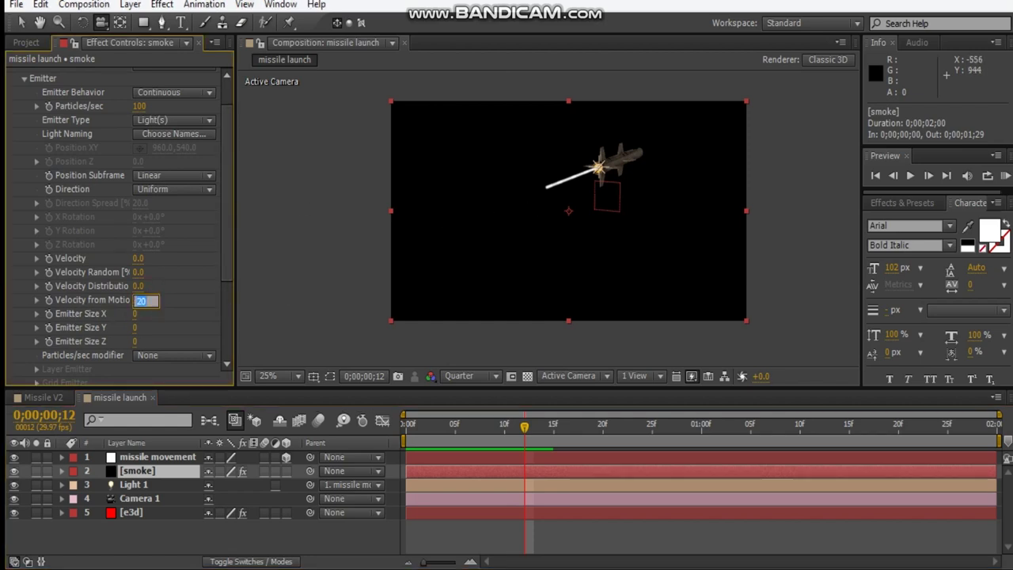
type("-100")
key("Return")
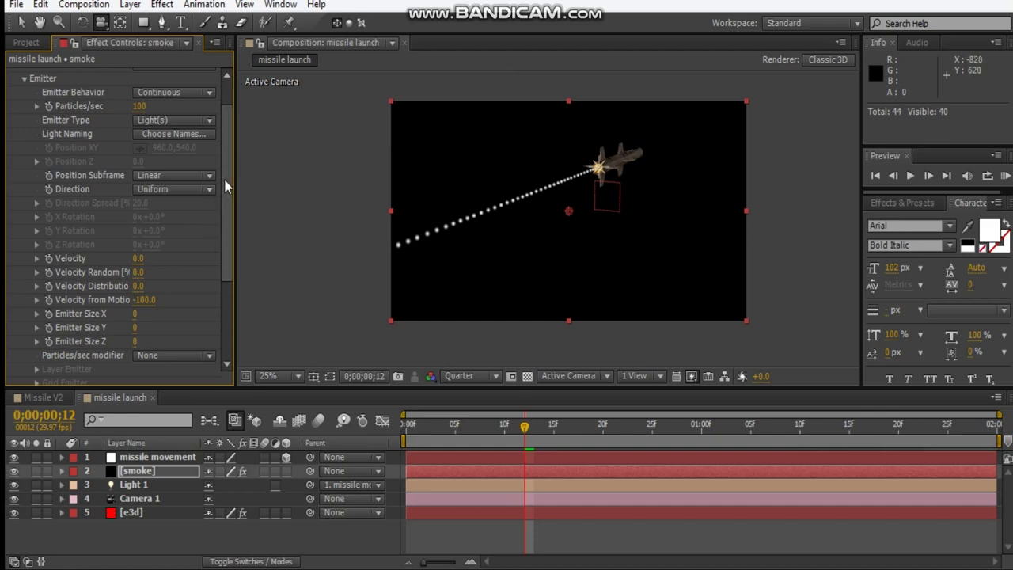
scroll(215, 258, "down", 1)
- Switch Particular's Particle Type to Cloudlet
scroll(206, 277, "down", 5)
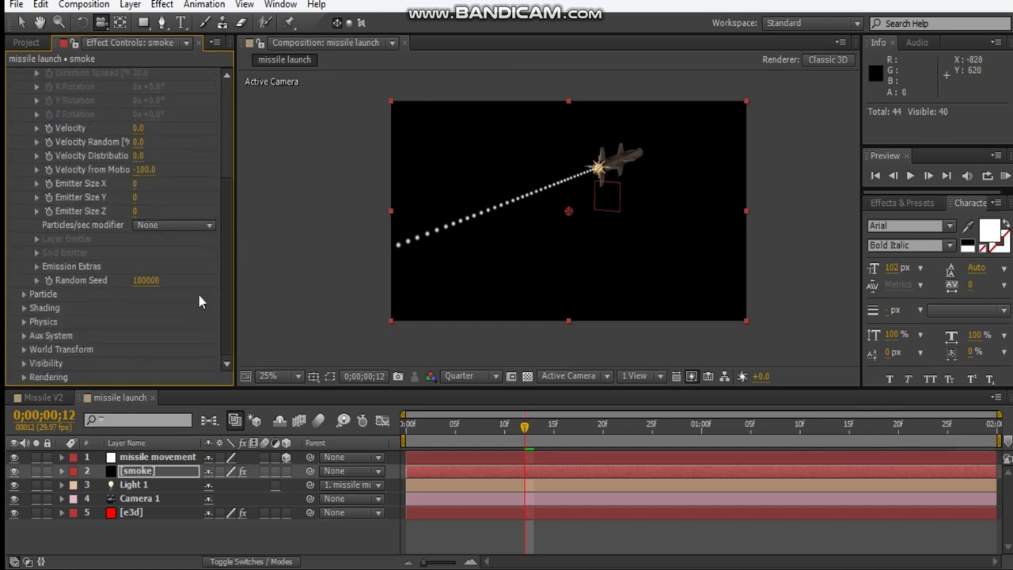
left_click(24, 295)
scroll(53, 287, "down", 5)
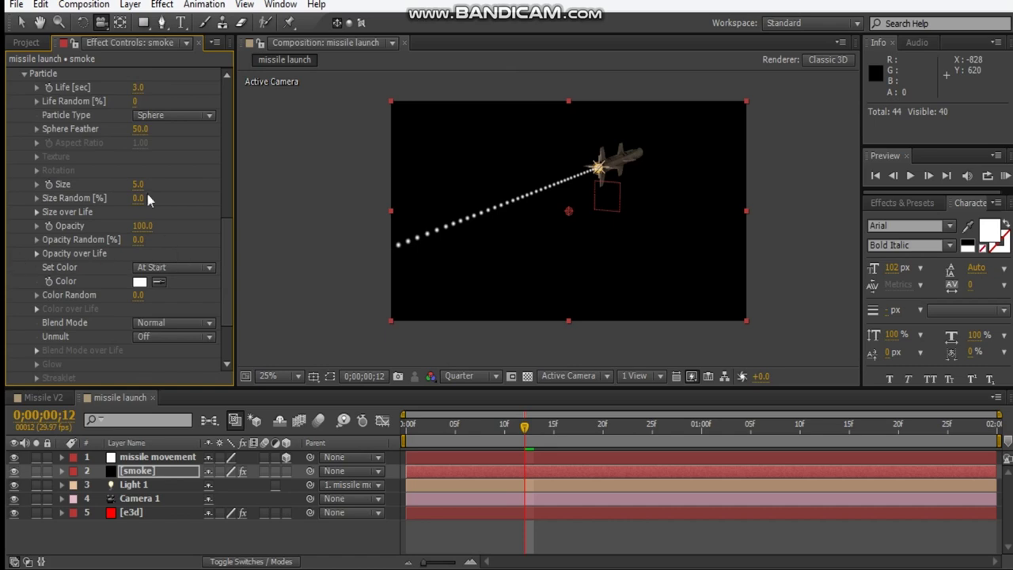
left_click(185, 114)
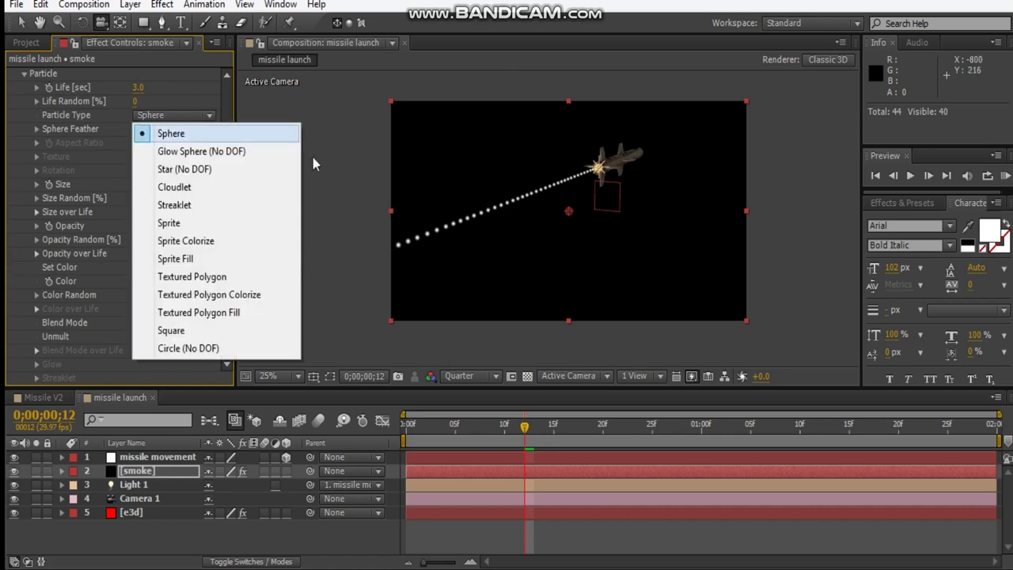
left_click(242, 187)
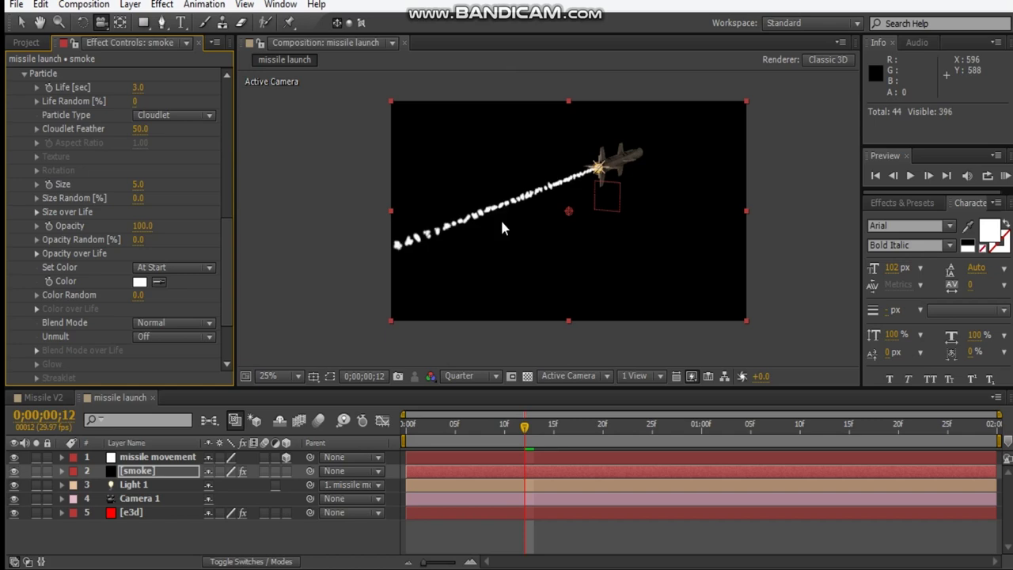
- Set particle Life to 2.5 seconds and particle Size to 10
left_click(139, 89)
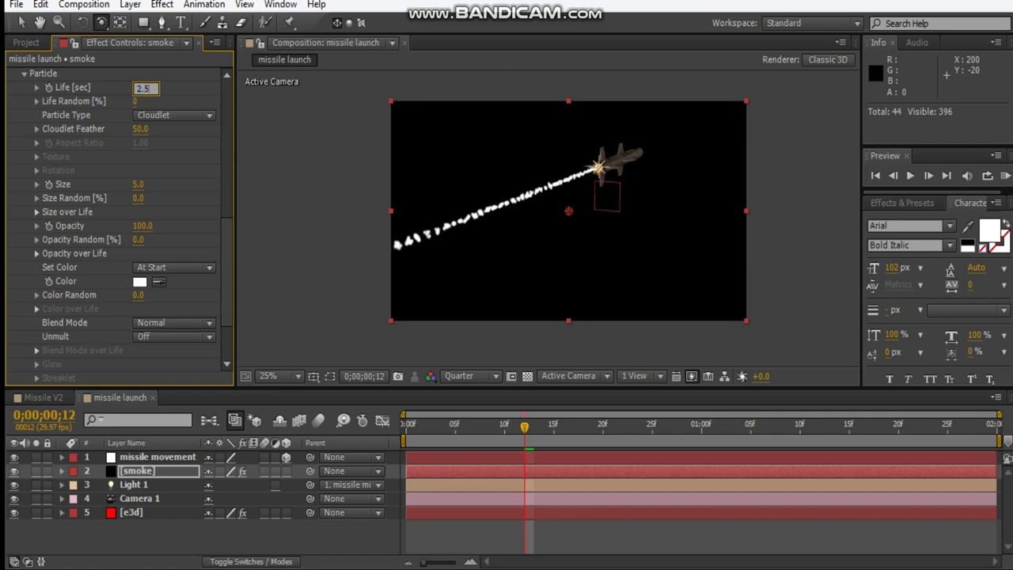
type("2.5")
key("Return")
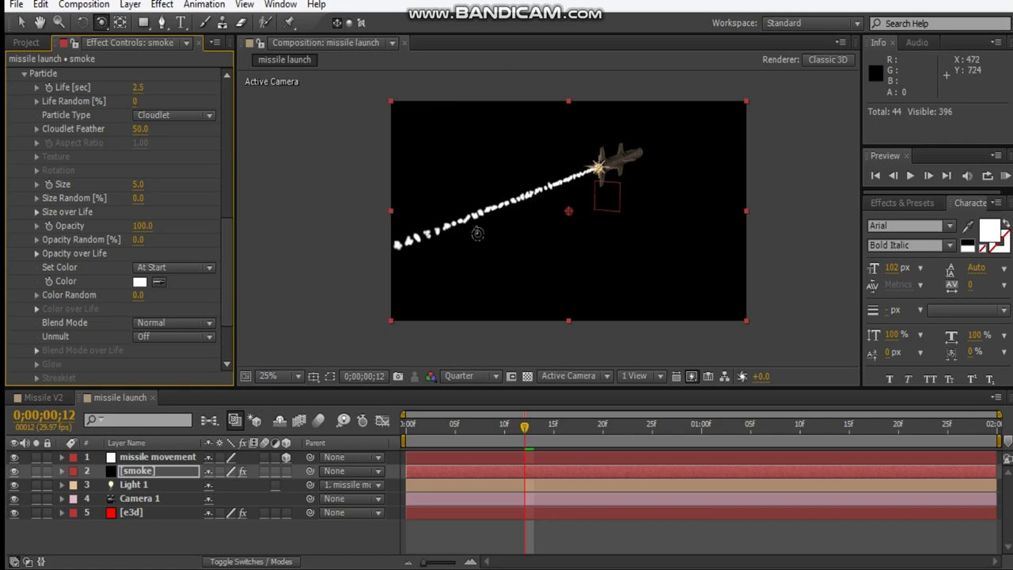
left_click(140, 187)
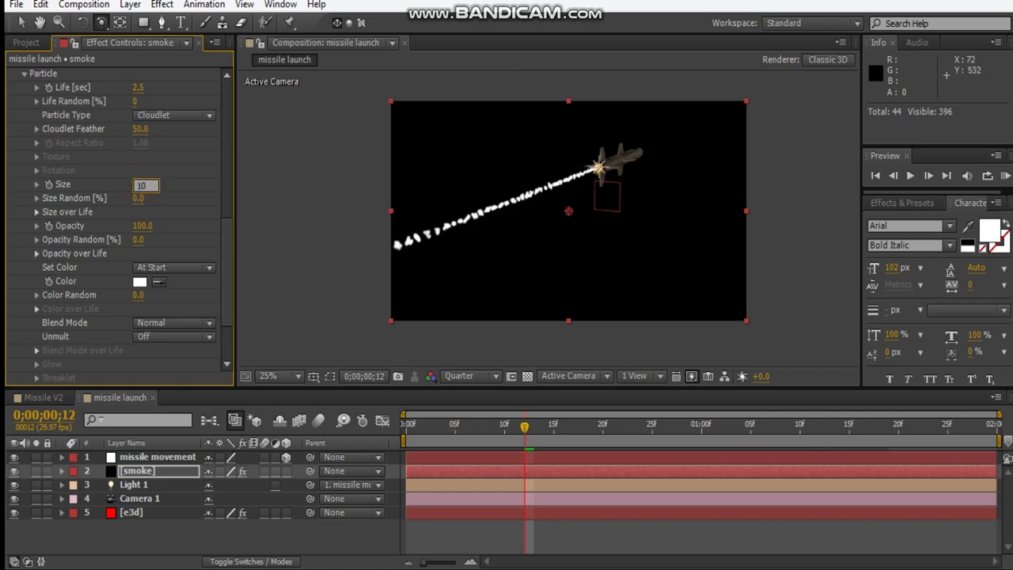
type("10")
key("Return")
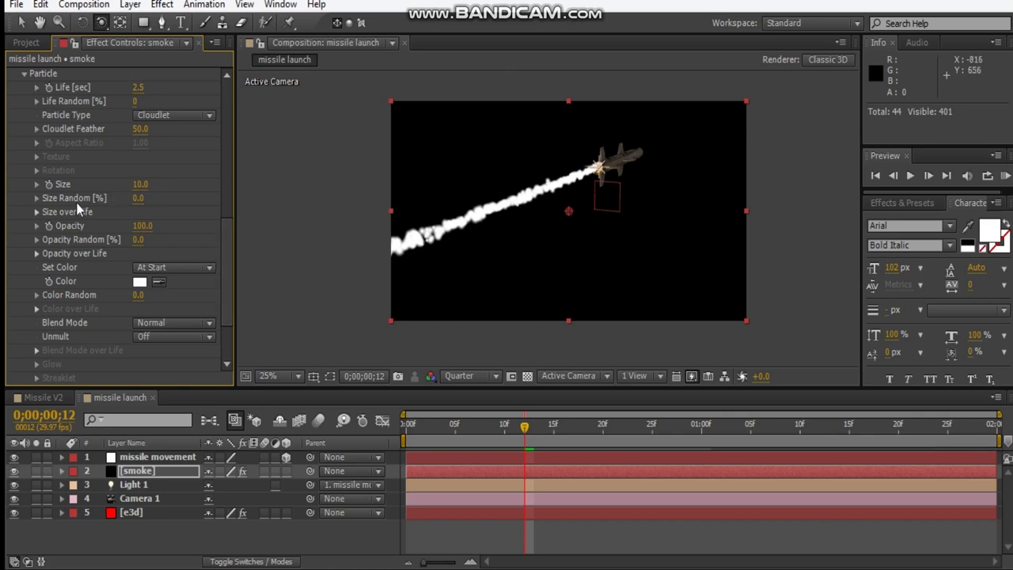
left_click(36, 214)
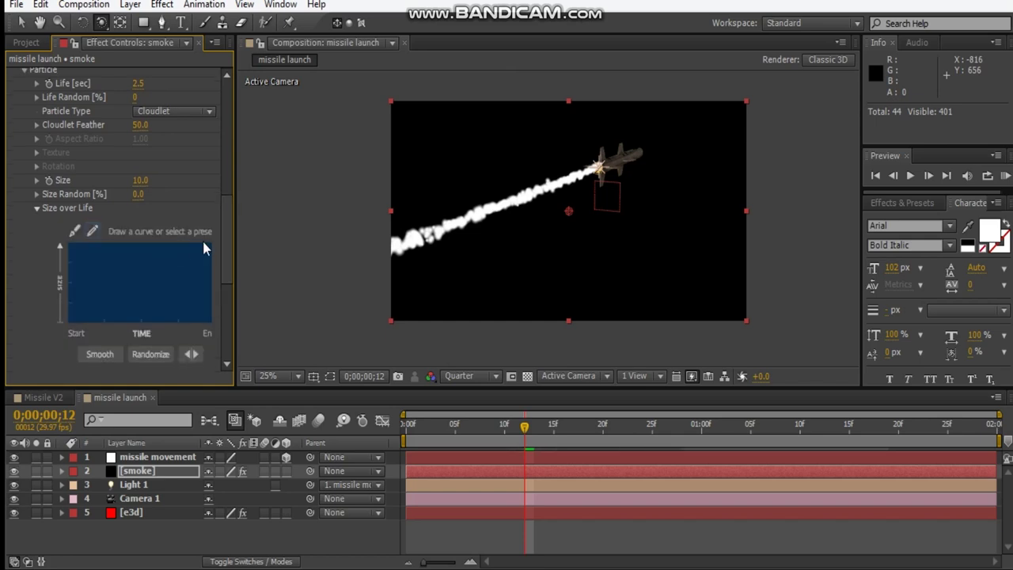
- Apply the linear ramp-down preset to the particles' Size over Life curve
left_click_drag(236, 240, 308, 243)
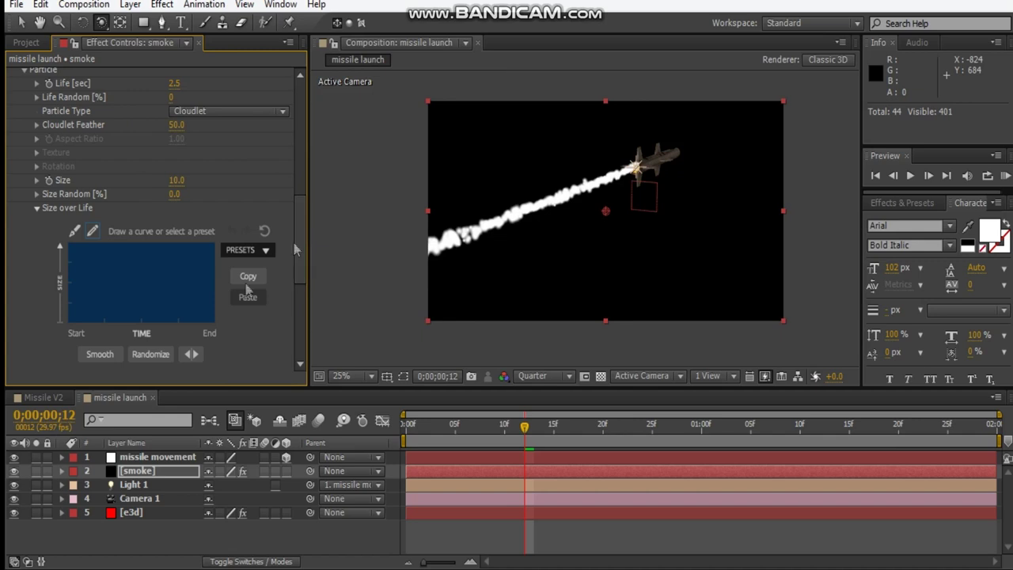
left_click(248, 250)
left_click(266, 254)
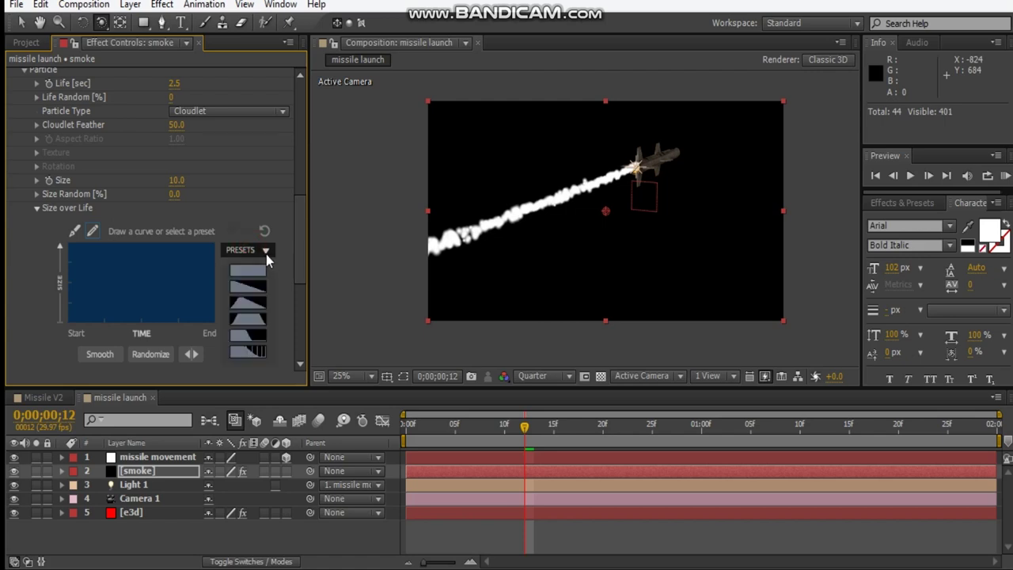
left_click(240, 286)
left_click(240, 286)
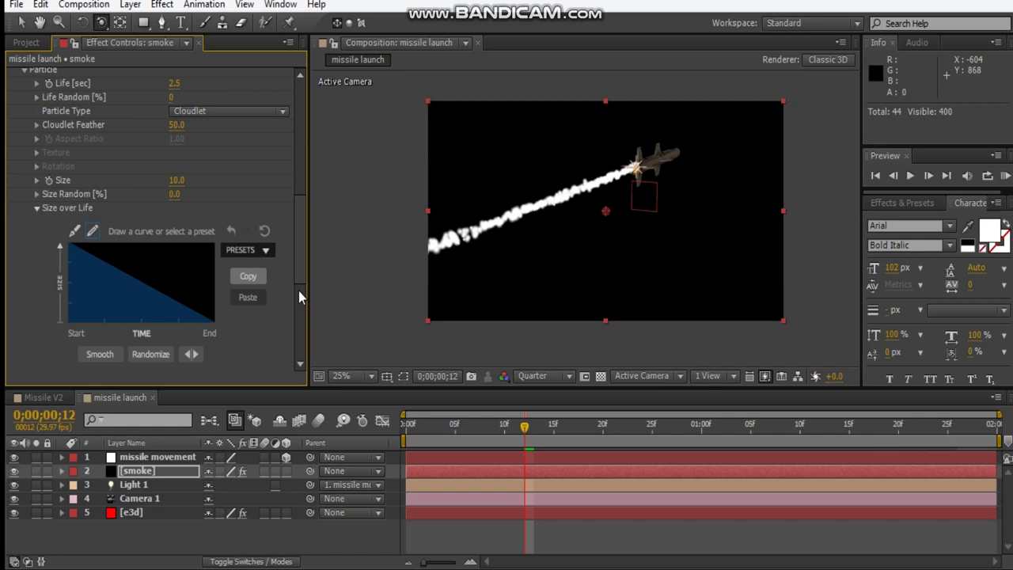
- Set Size Random to 30% and particle Size to 12
left_click(175, 194)
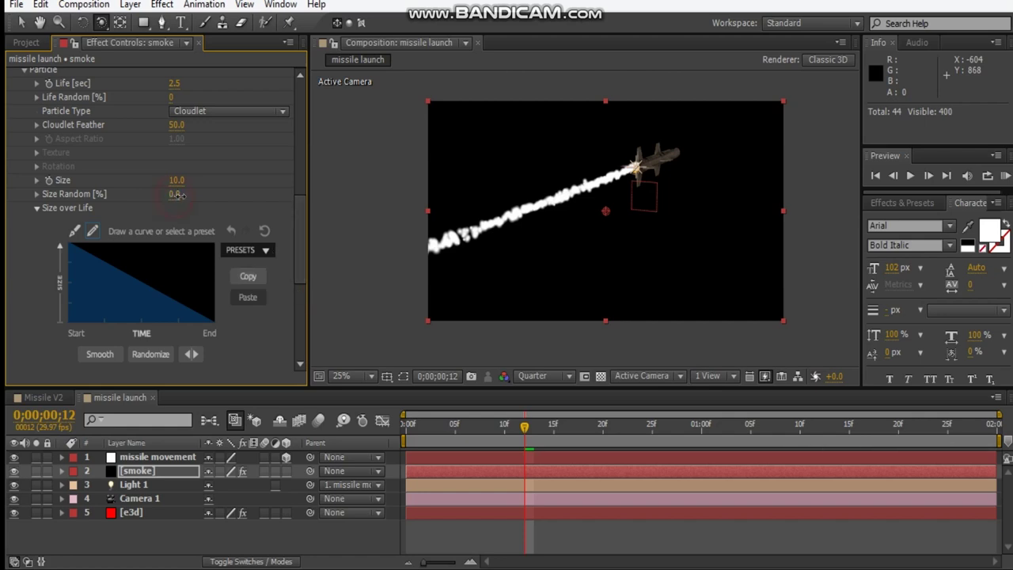
mouse_move(183, 195)
left_mouse_down()
mouse_move(227, 195)
mouse_move(182, 193)
left_mouse_up()
left_click(176, 194)
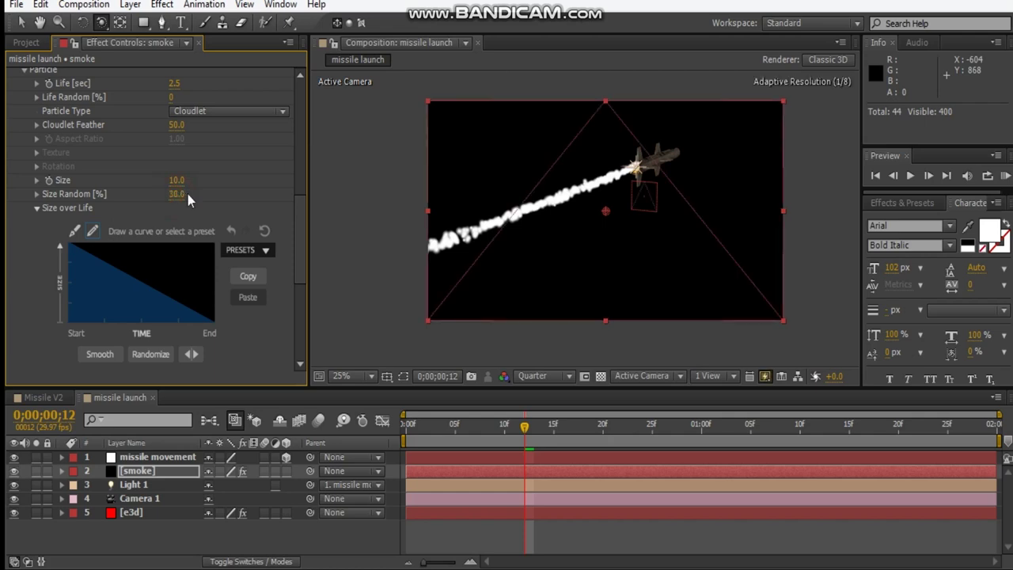
left_click(175, 180)
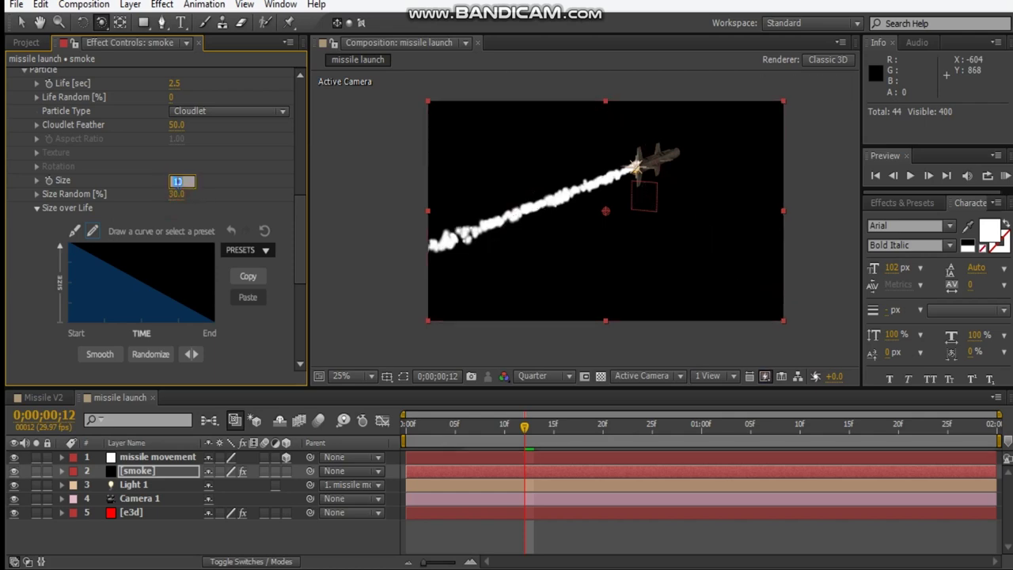
type("15")
key("Return")
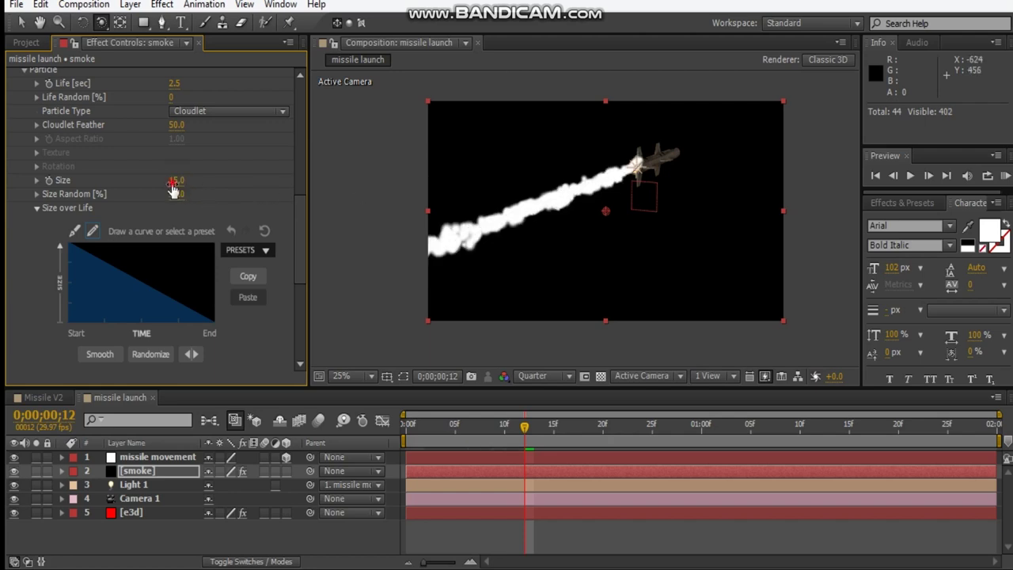
left_click(173, 182)
key("Return")
scroll(166, 238, "down", 3)
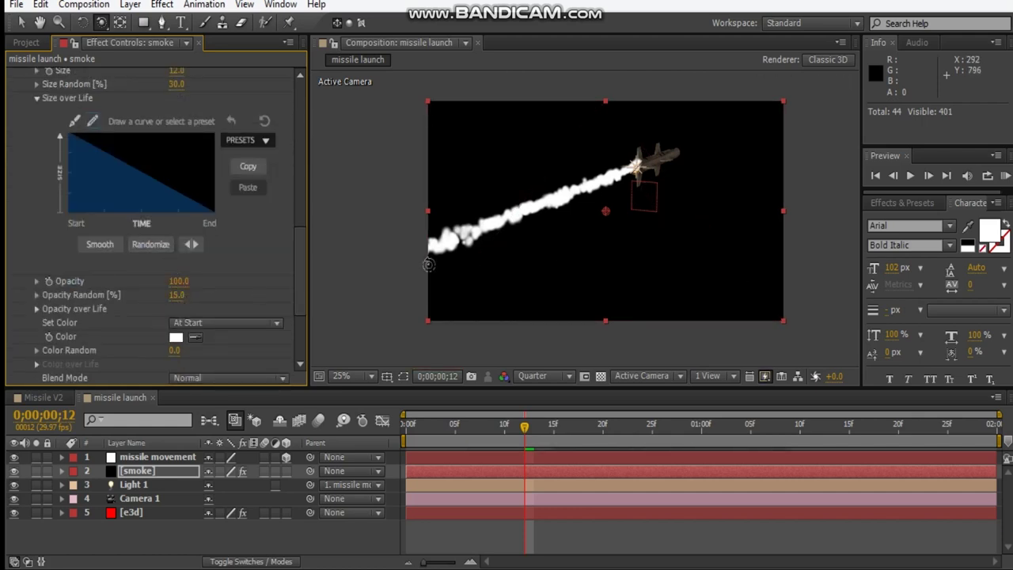
- Turn on Shadowlet for Main in the smoke particles' Shading group
scroll(226, 310, "down", 4)
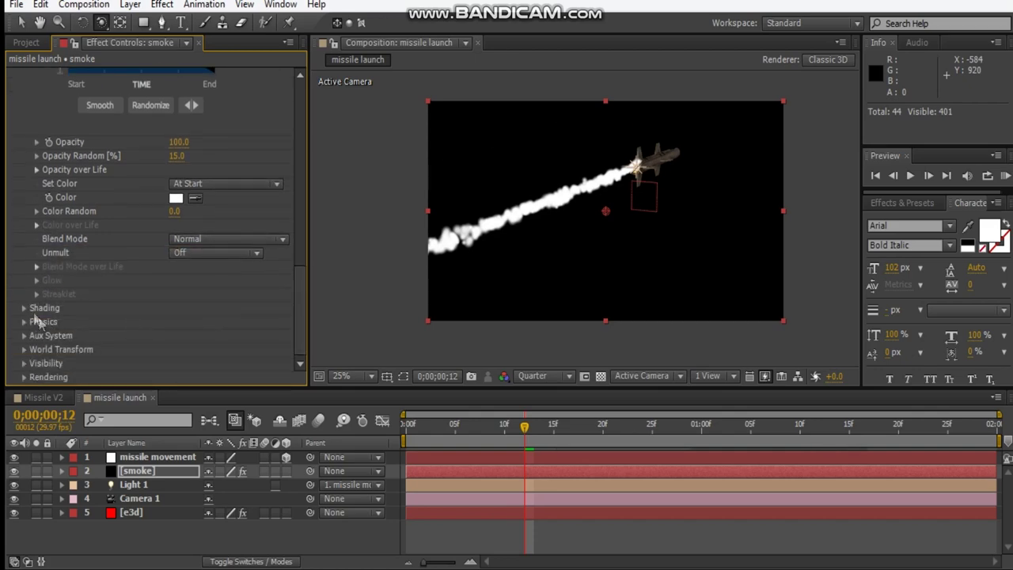
left_click(25, 310)
scroll(199, 321, "down", 3)
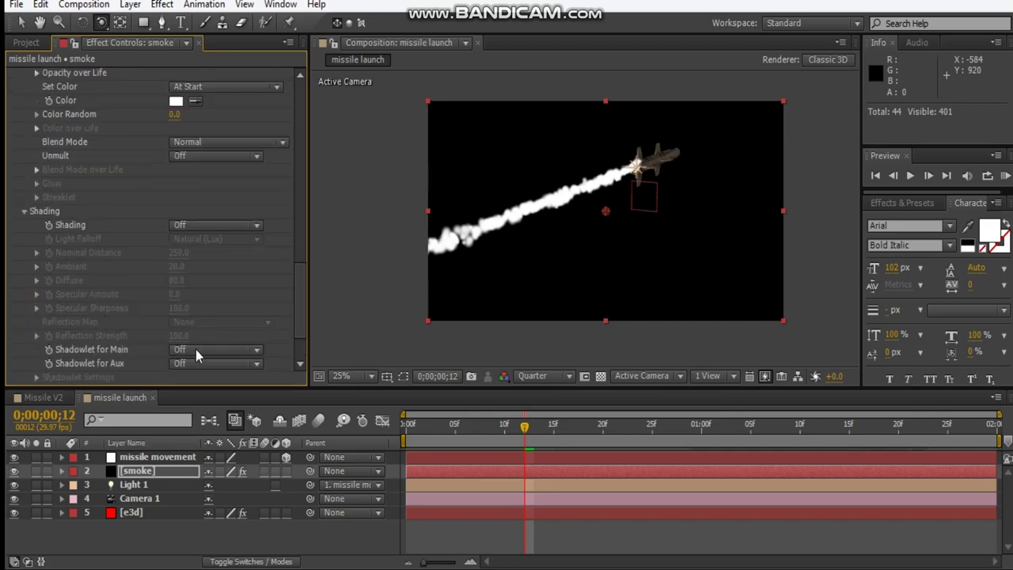
left_click(212, 362)
left_click(306, 349)
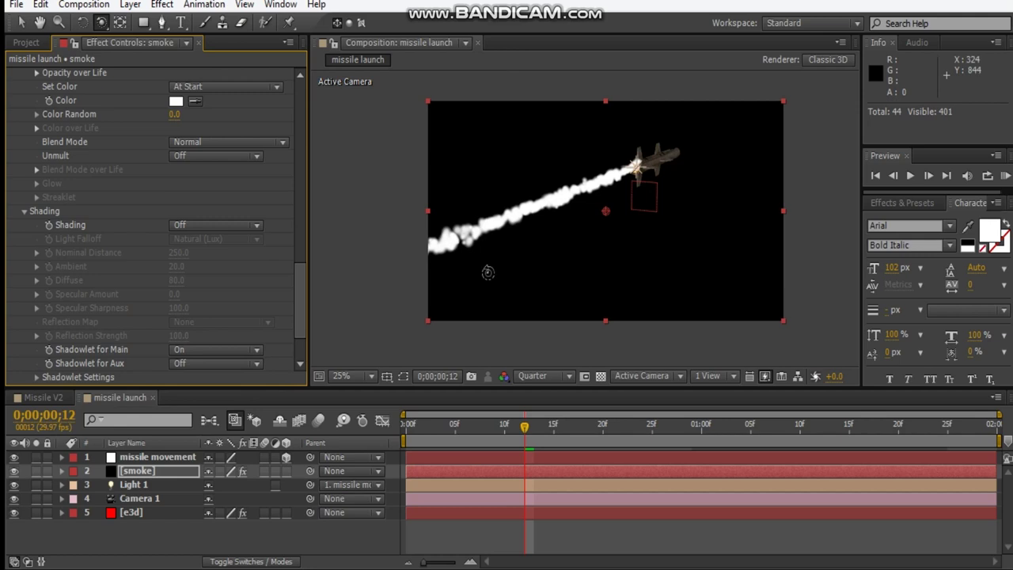
- Set the Shadowlet Settings to Opacity 30 and Adjust Distance 90
scroll(499, 218, "up", 2)
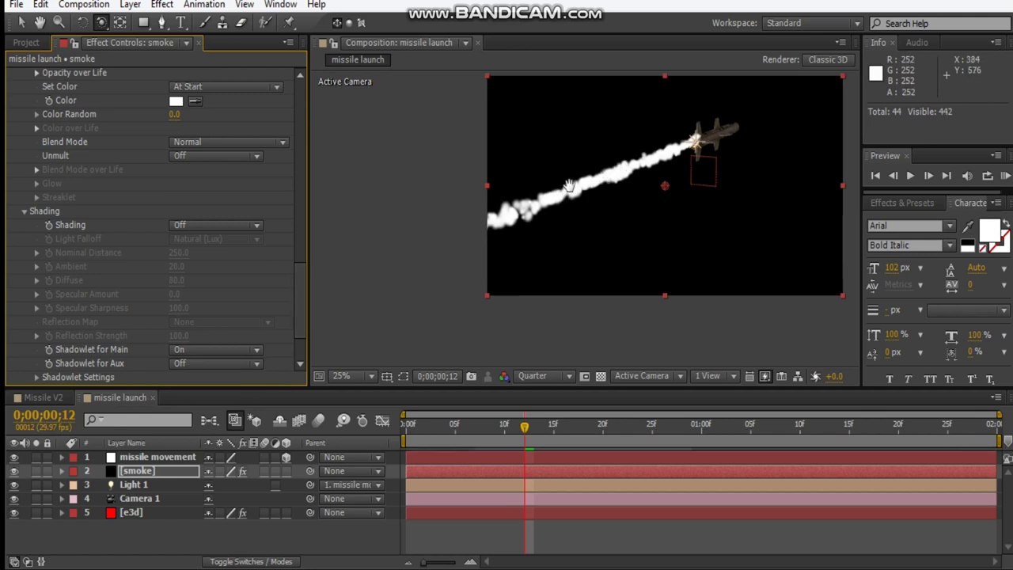
scroll(151, 374, "down", 2)
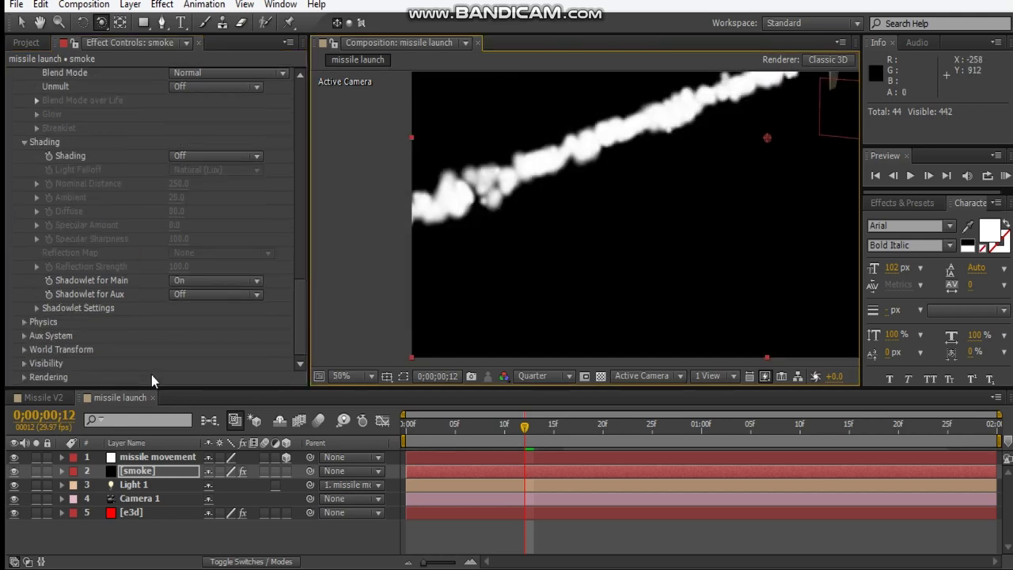
left_click(36, 293)
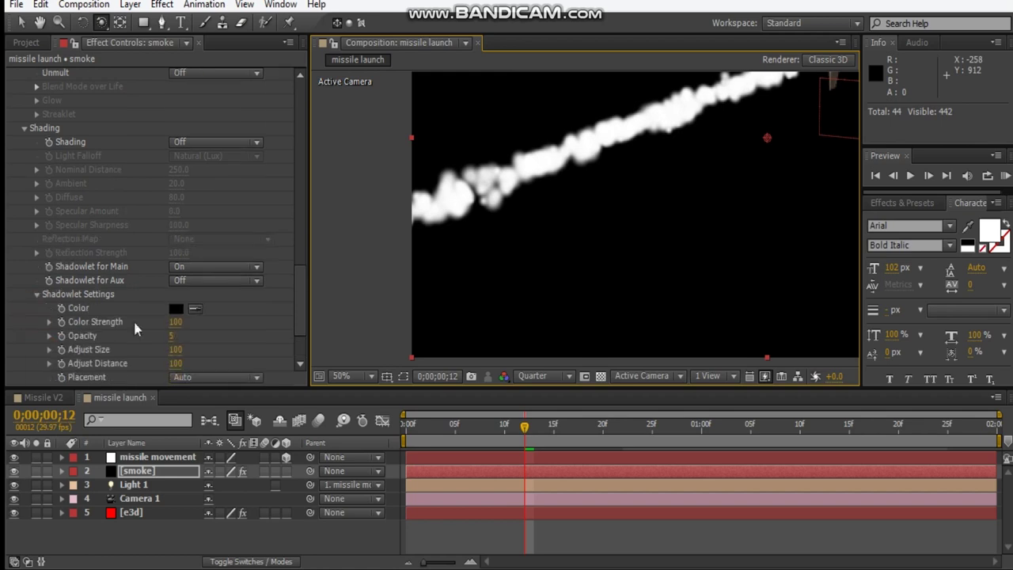
left_click(173, 339)
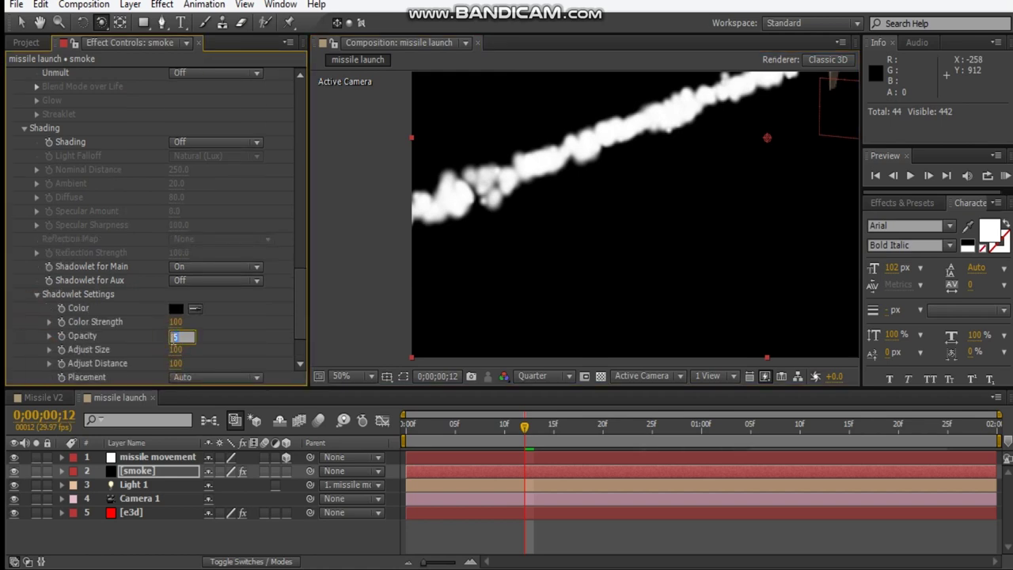
key("Return")
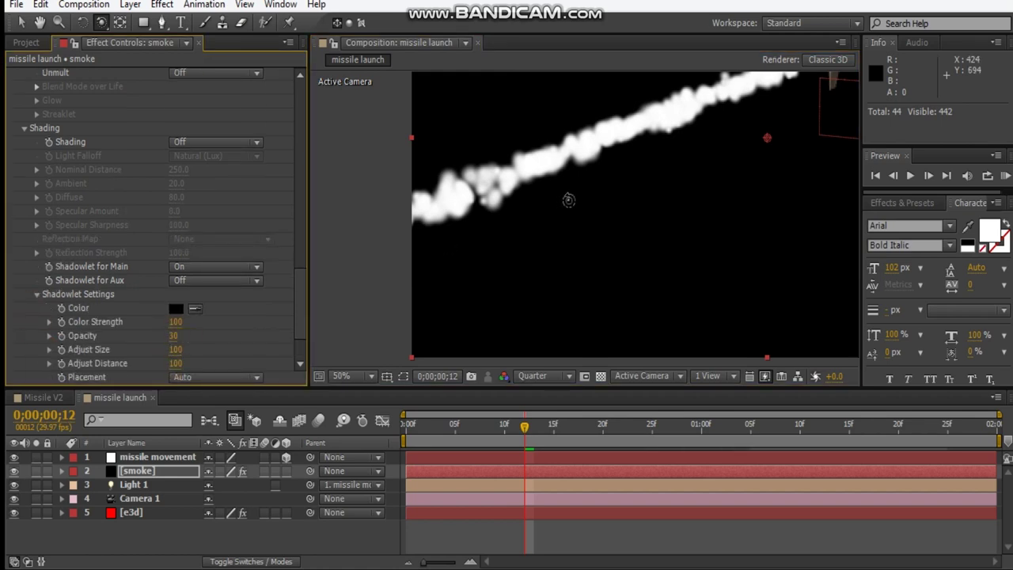
left_click_drag(646, 150, 570, 254)
left_click(179, 362)
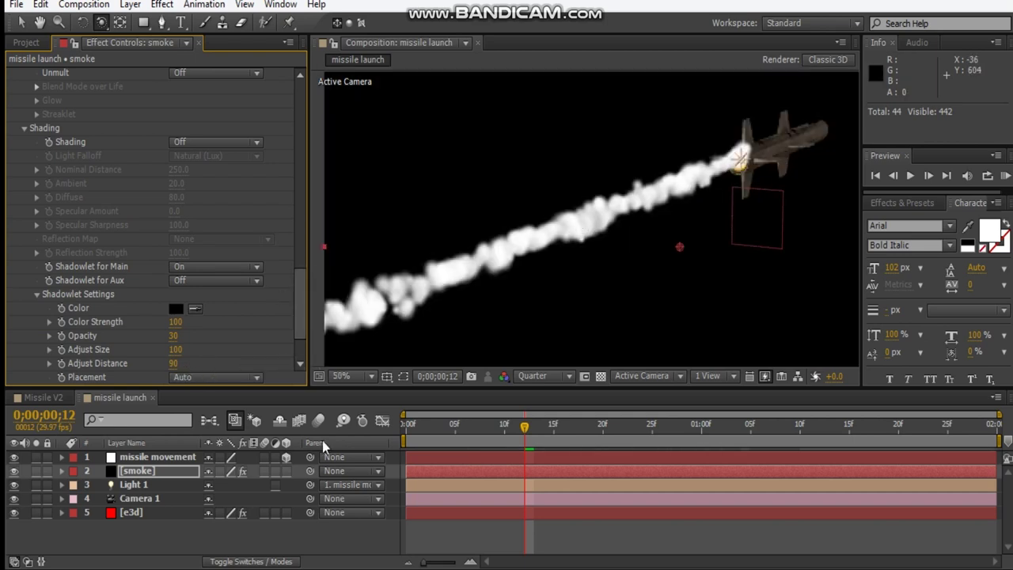
scroll(537, 213, "down", 2)
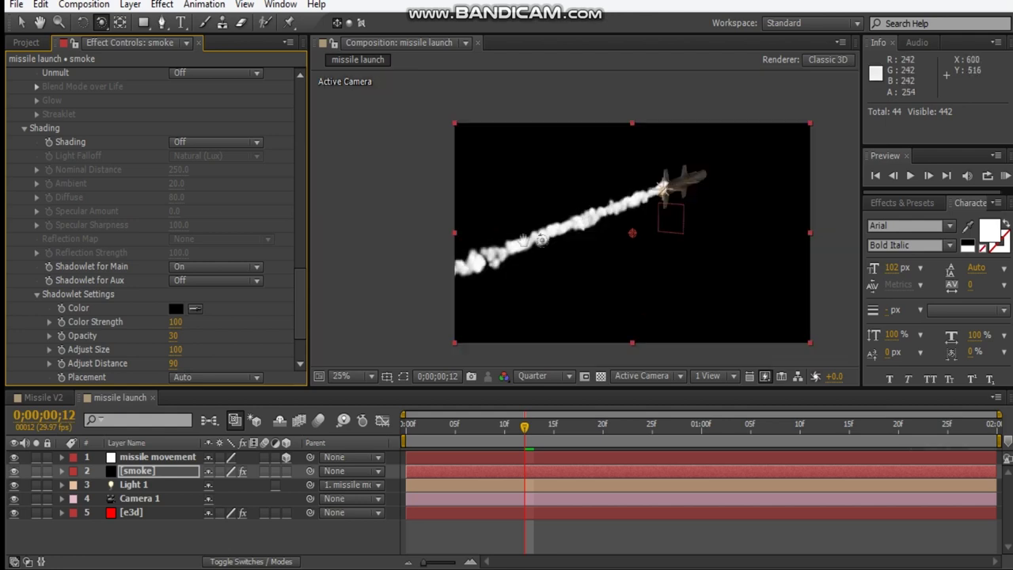
- Add arid-1846708_1920.jpg from the footage folder as the bottom layer
left_click(134, 541)
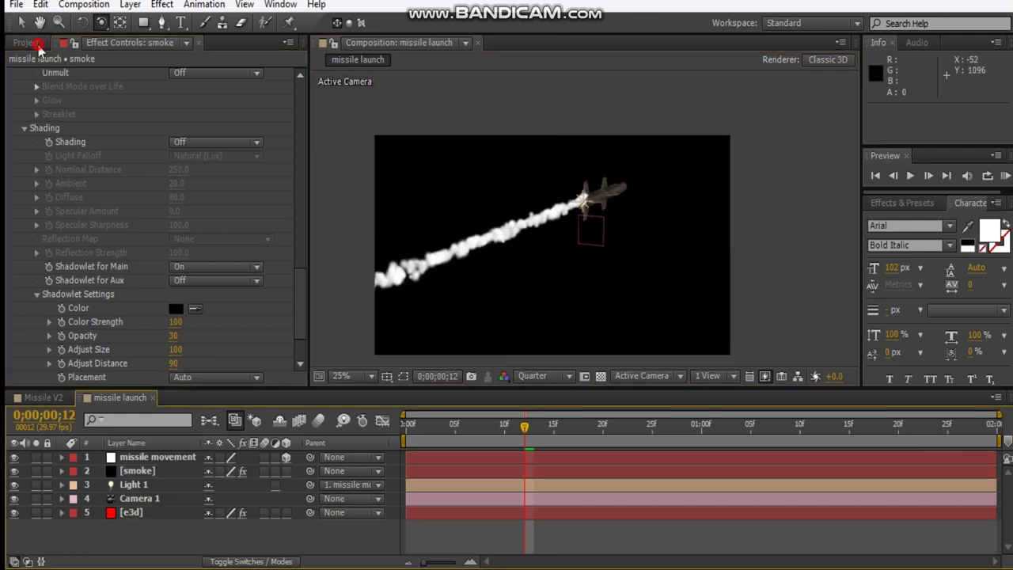
left_click(26, 42)
left_click(12, 202)
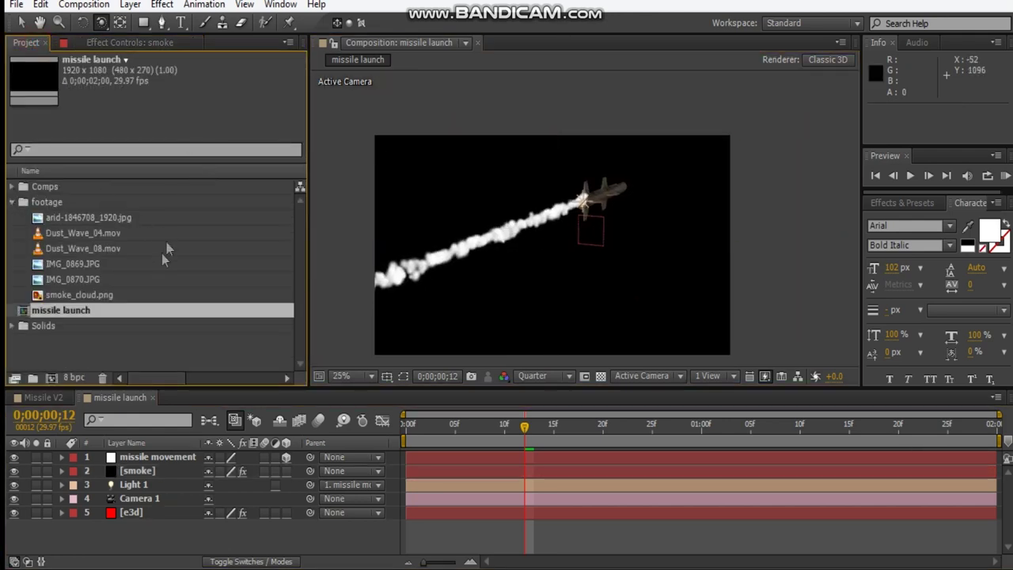
left_click(87, 222)
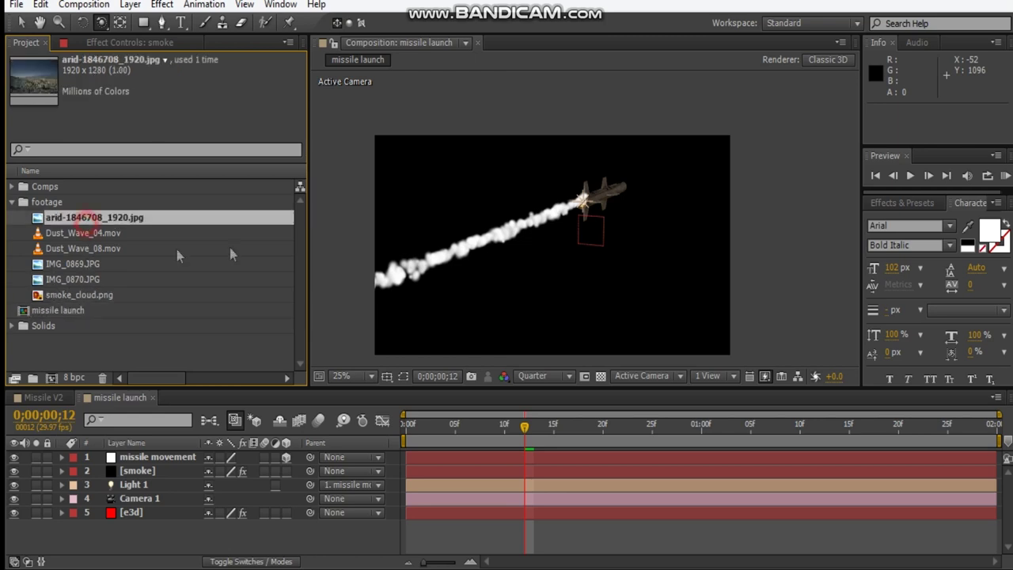
left_click_drag(100, 222, 181, 529)
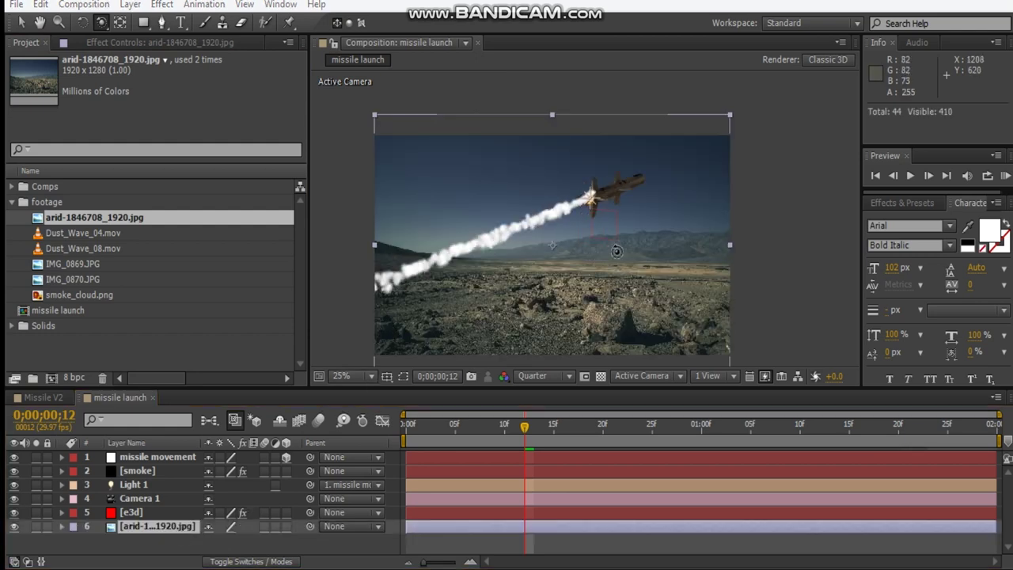
- Orbit the camera to a side view of the missile and fit the composition in the viewer
left_click_drag(520, 285, 631, 160)
left_click(354, 376)
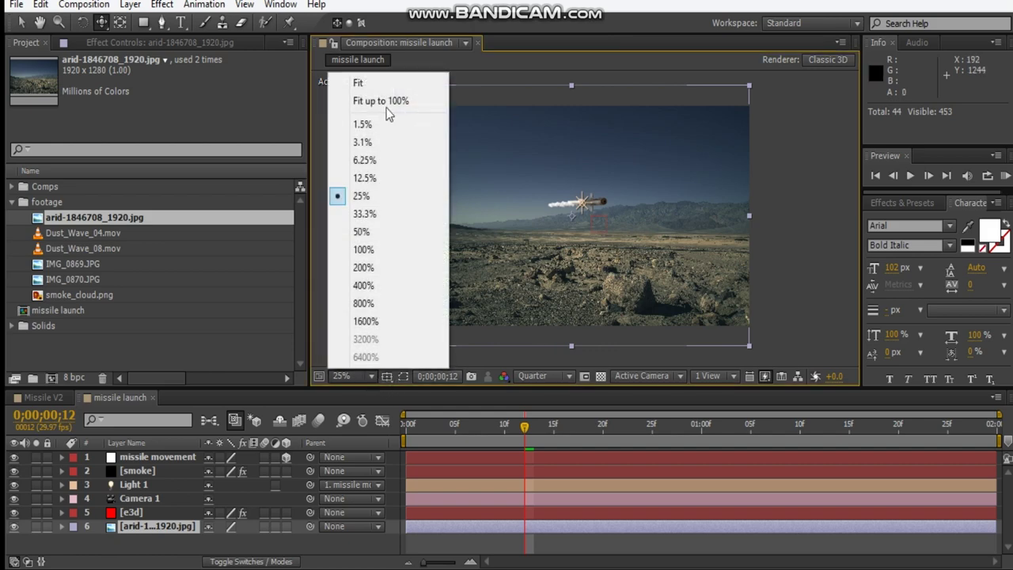
left_click(369, 84)
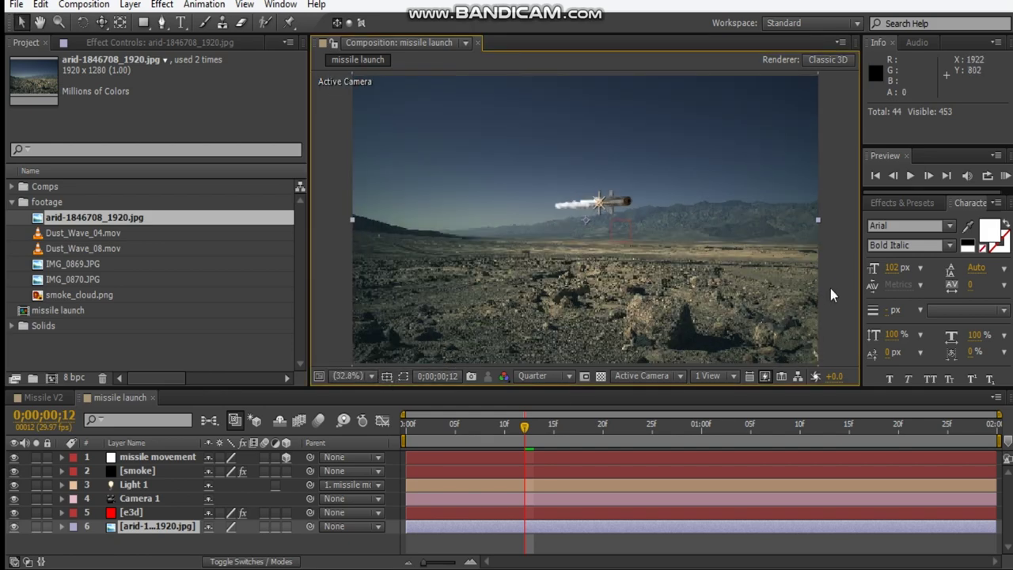
- Create a Parallel light, Light 2, with pale orange FFF6E5 colour and 314% intensity
left_click(837, 291)
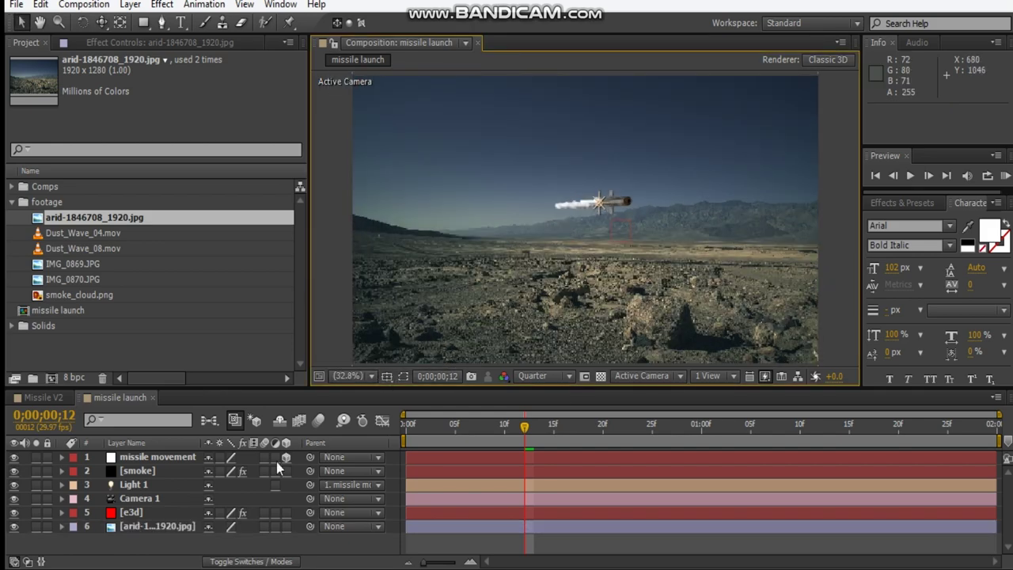
left_click(144, 542)
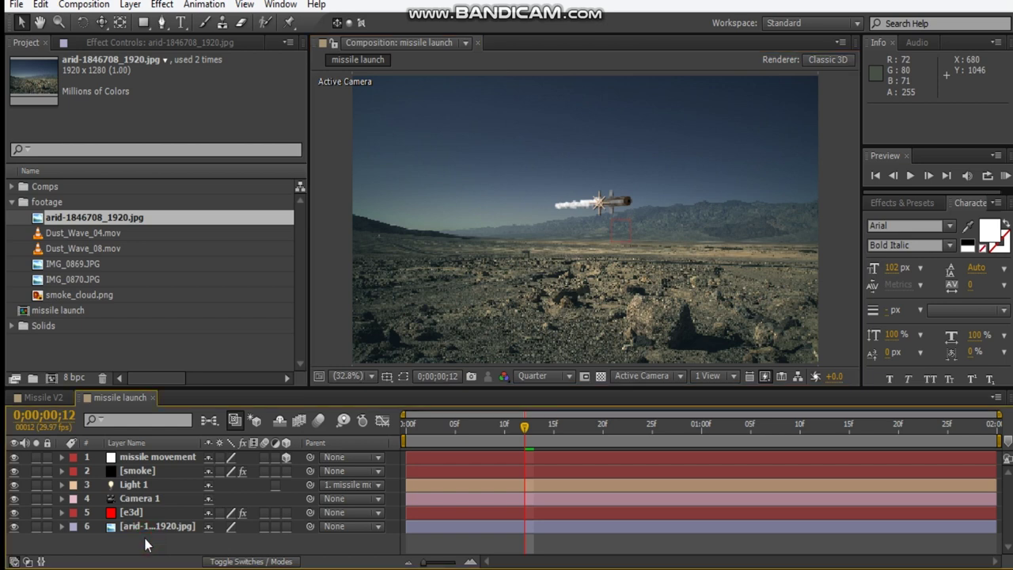
key("ctrl+alt+shift+l")
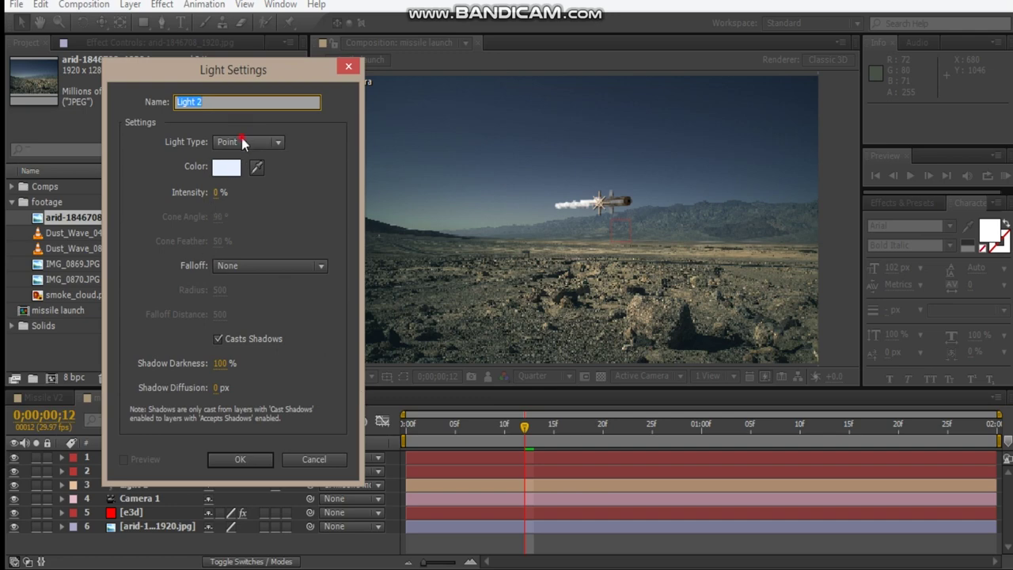
left_click(242, 142)
left_click(250, 162)
left_click(237, 166)
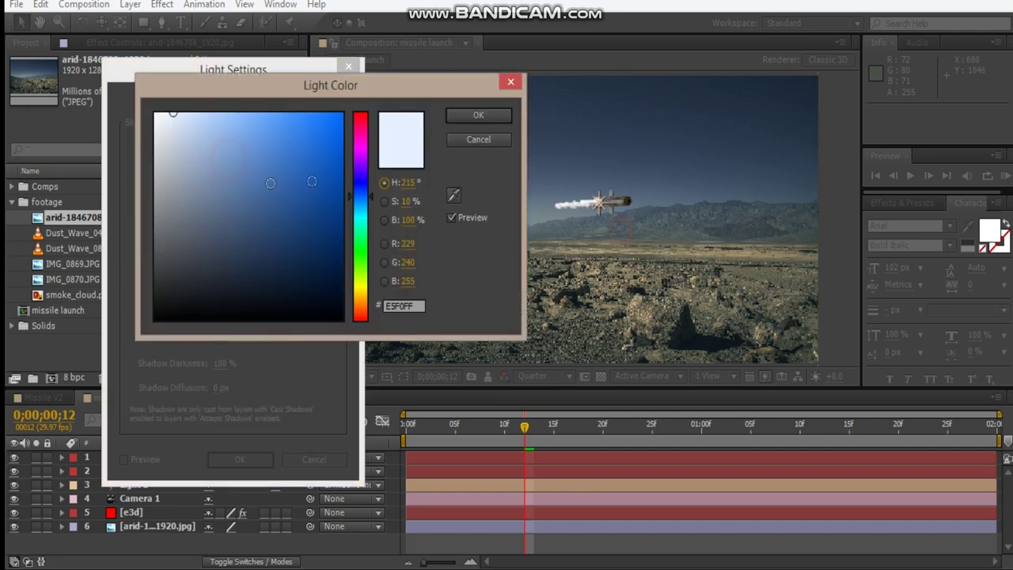
left_click(360, 298)
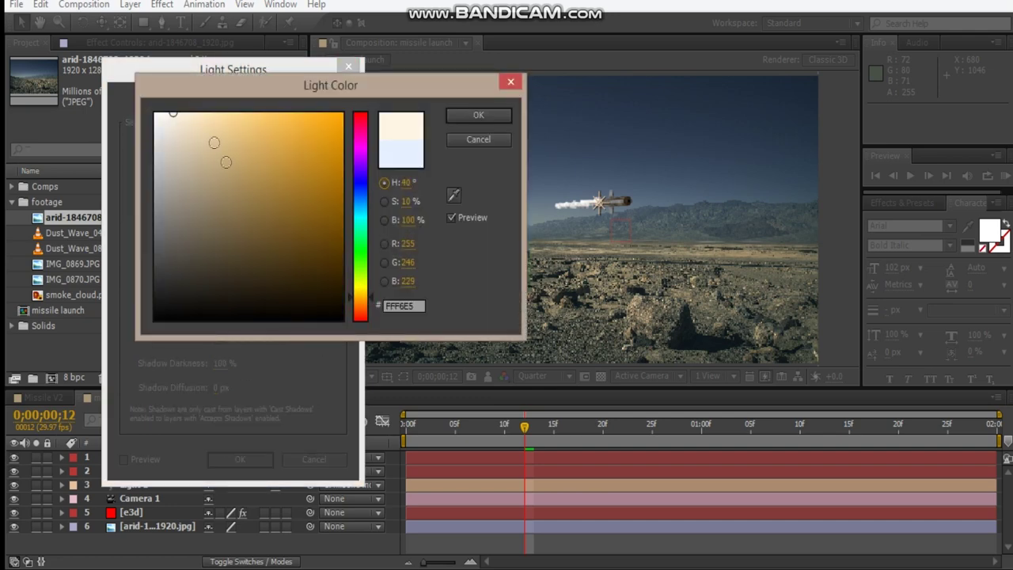
left_click(203, 120)
left_click(479, 116)
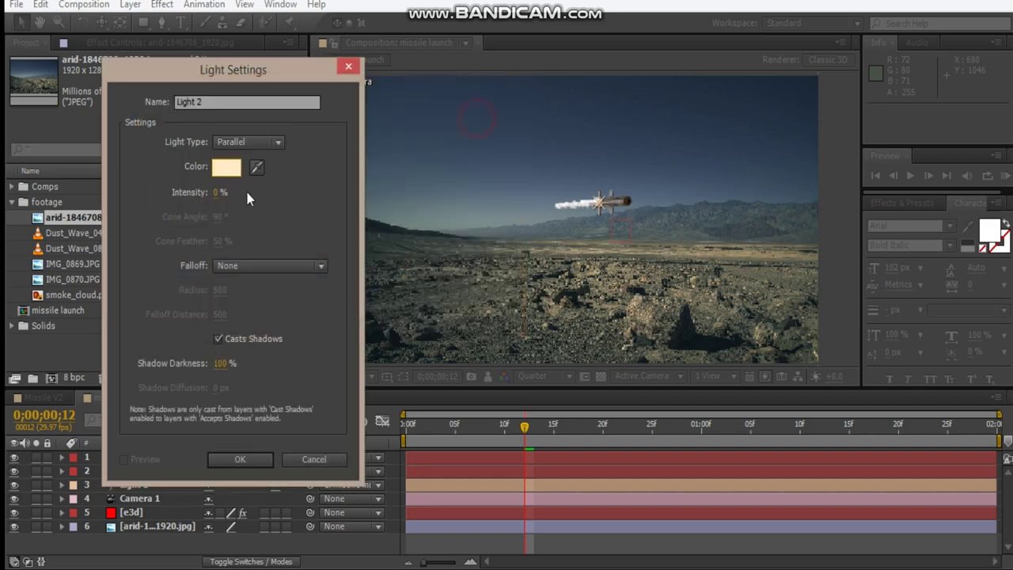
left_click_drag(221, 197, 455, 190)
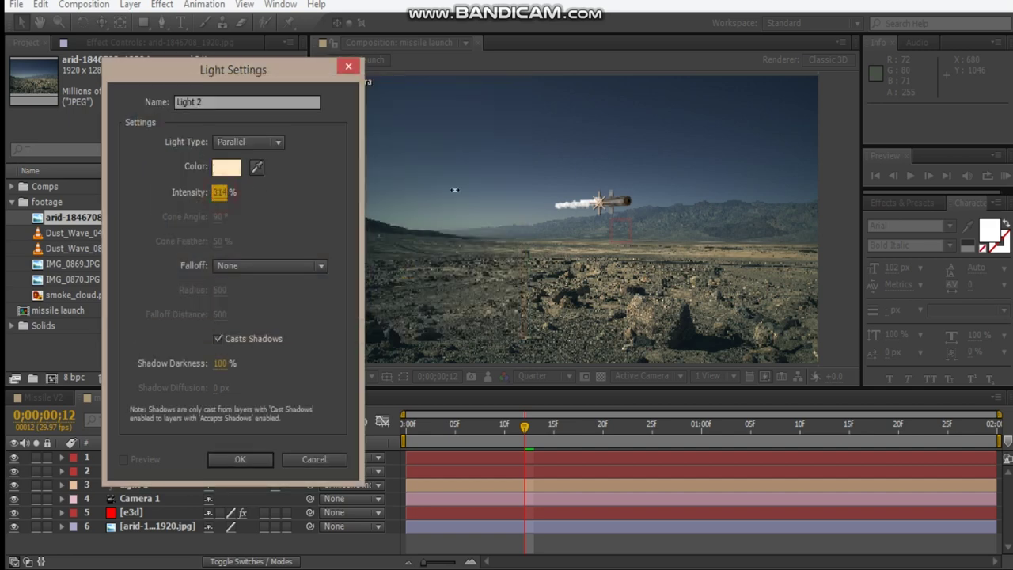
left_click(240, 460)
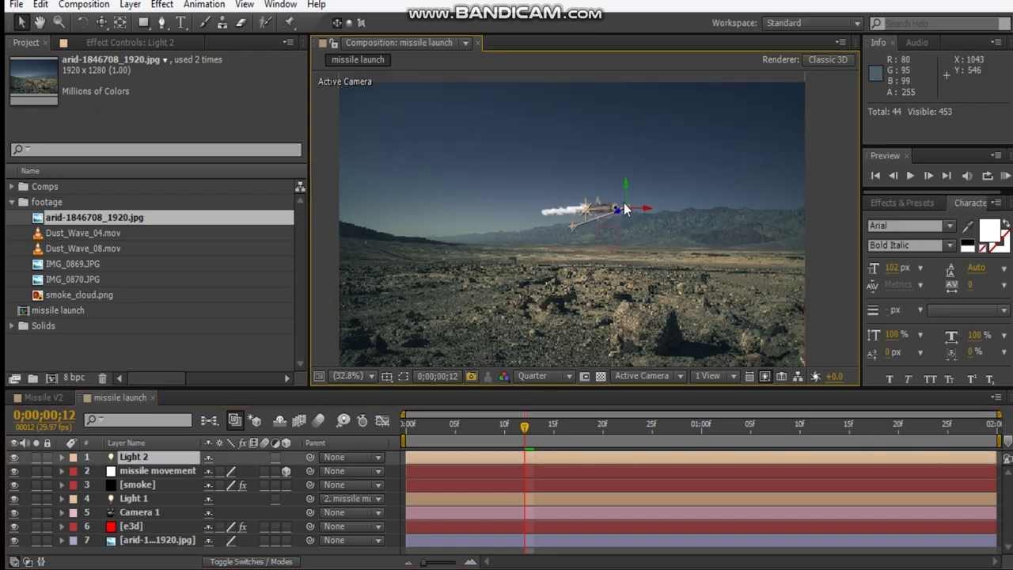
- Move Light 2 high above the scene to the top-left
scroll(631, 210, "down", 2)
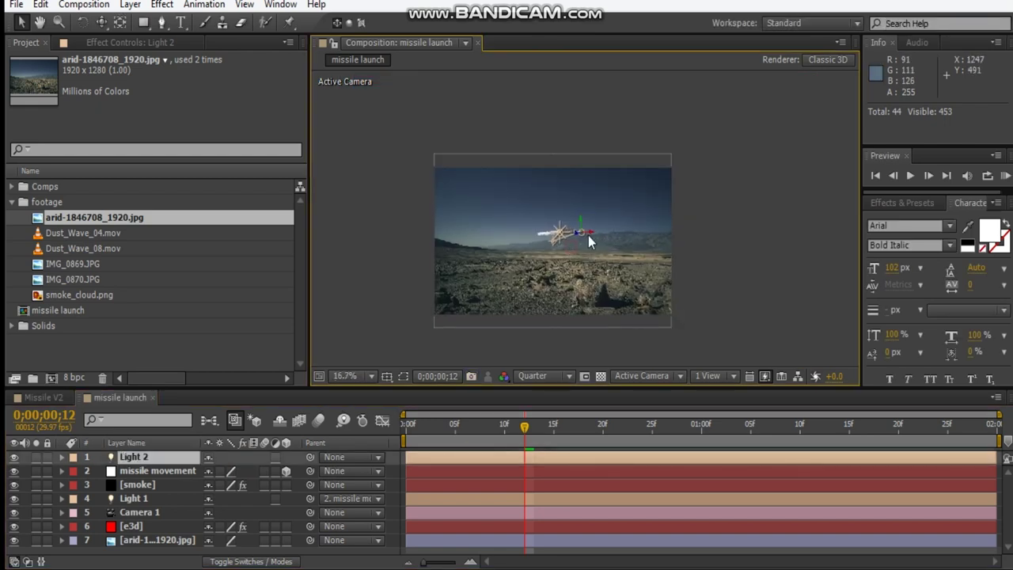
left_click_drag(589, 236, 584, 232)
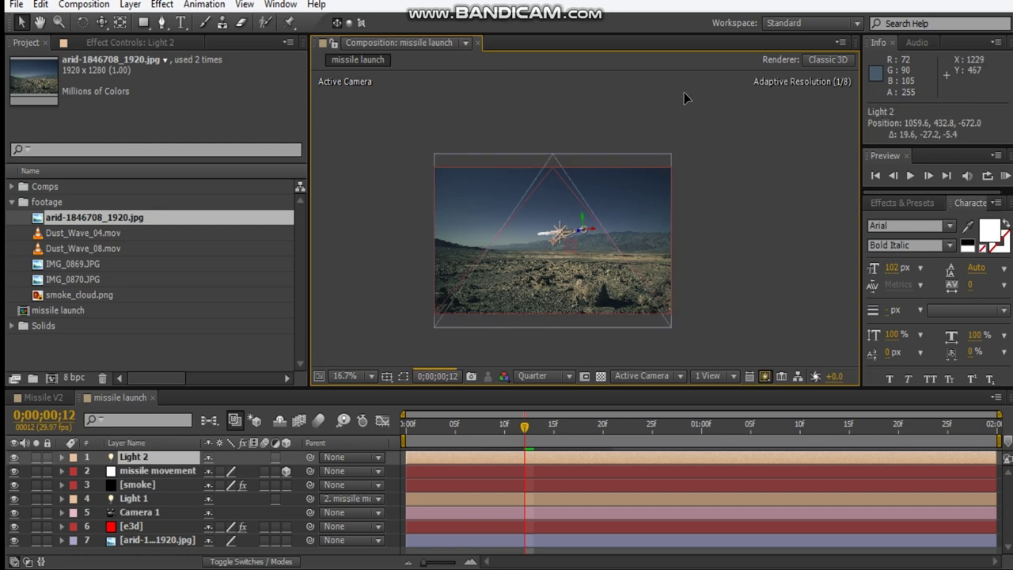
left_click_drag(684, 92, 674, 100)
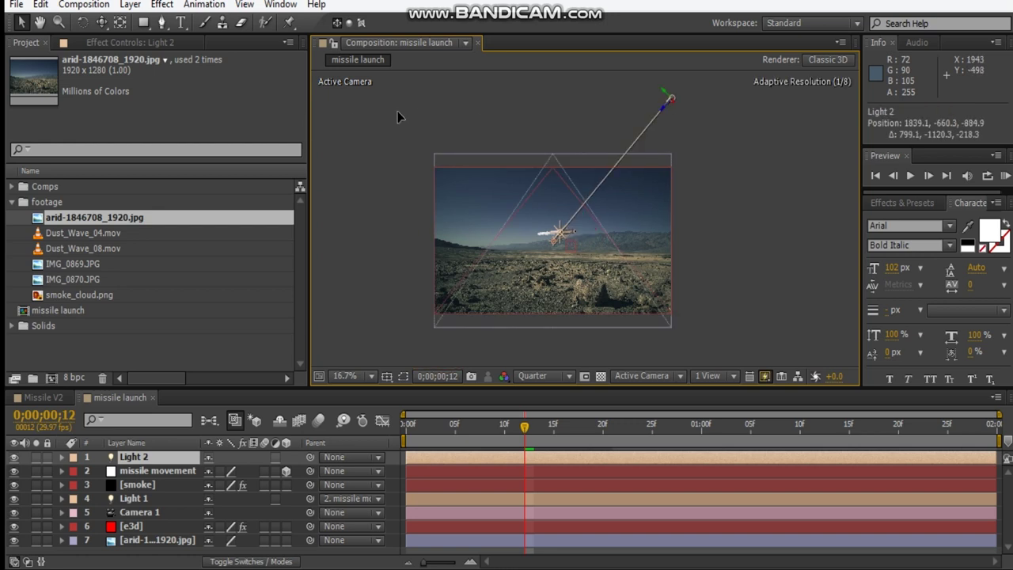
left_click_drag(397, 111, 394, 109)
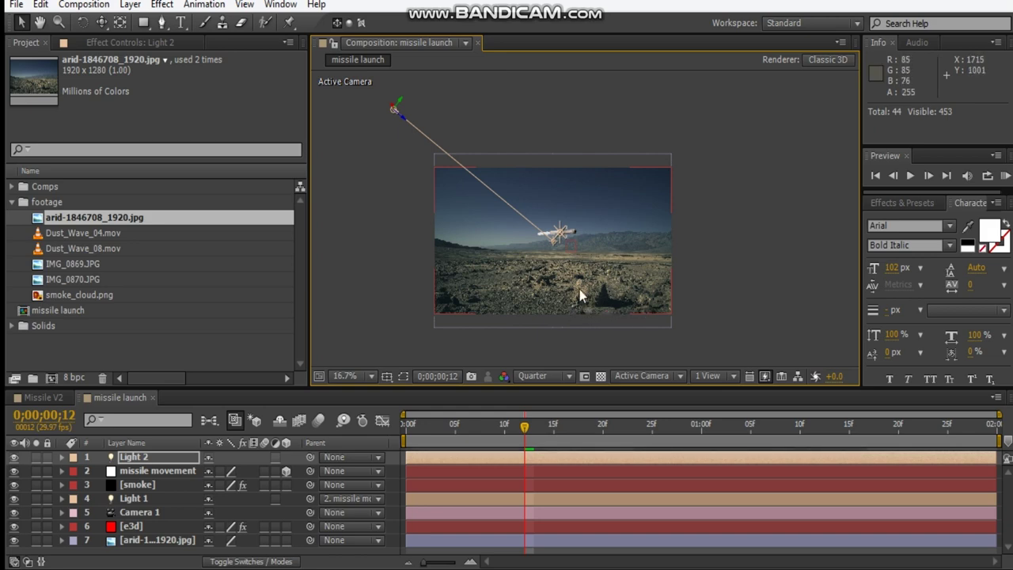
- Aim Light 2's point of interest at the missile, then select the Light 2 layer
scroll(578, 251, "up", 5)
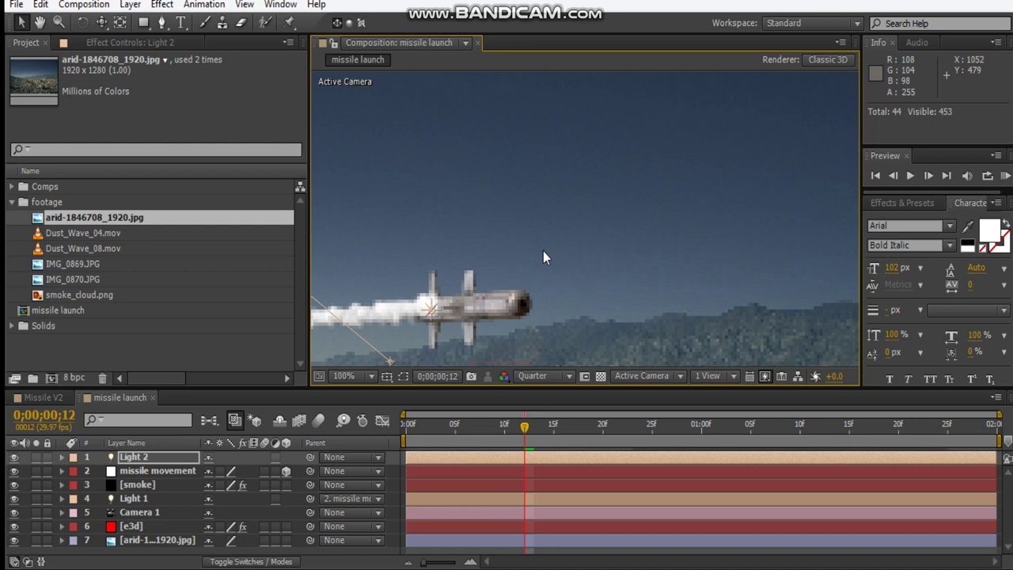
left_click_drag(543, 251, 640, 185)
left_click(490, 294)
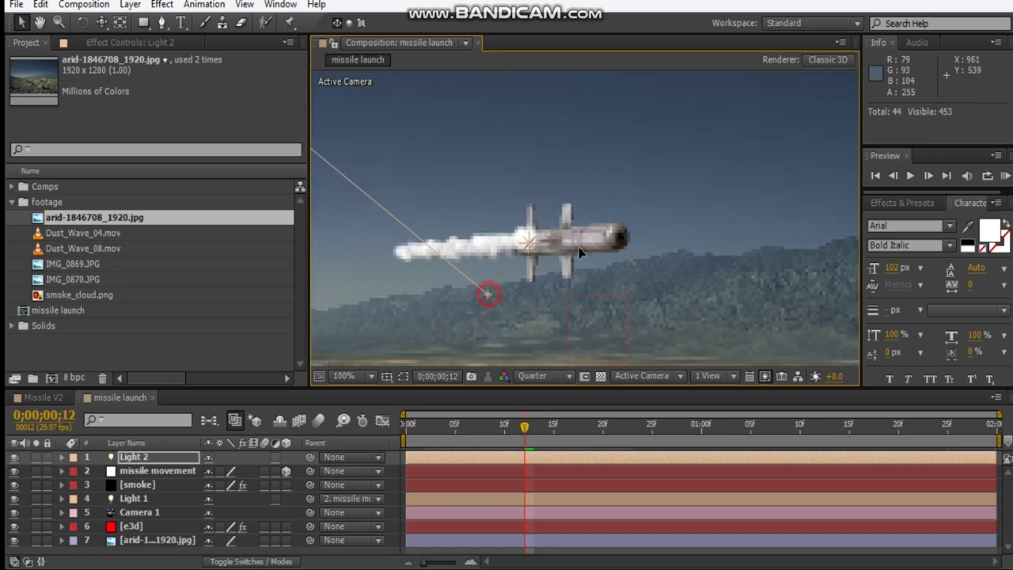
left_click_drag(487, 294, 491, 292)
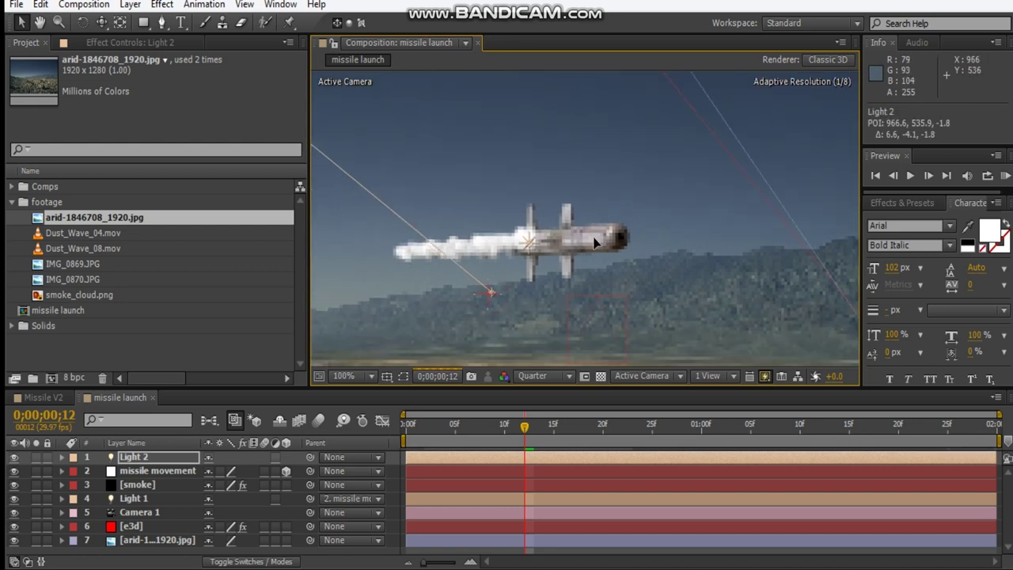
left_click_drag(594, 241, 594, 239)
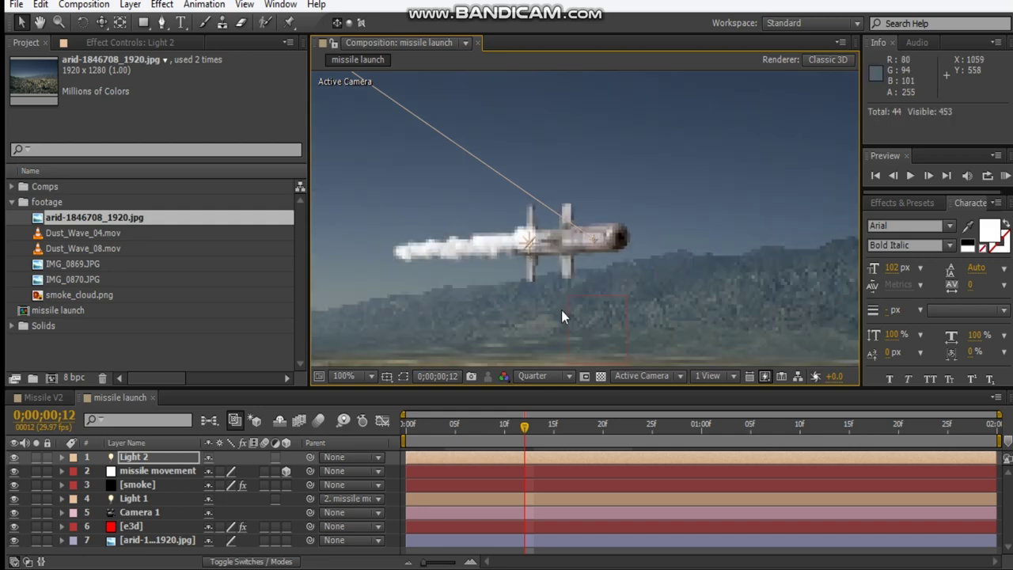
scroll(576, 242, "down", 4)
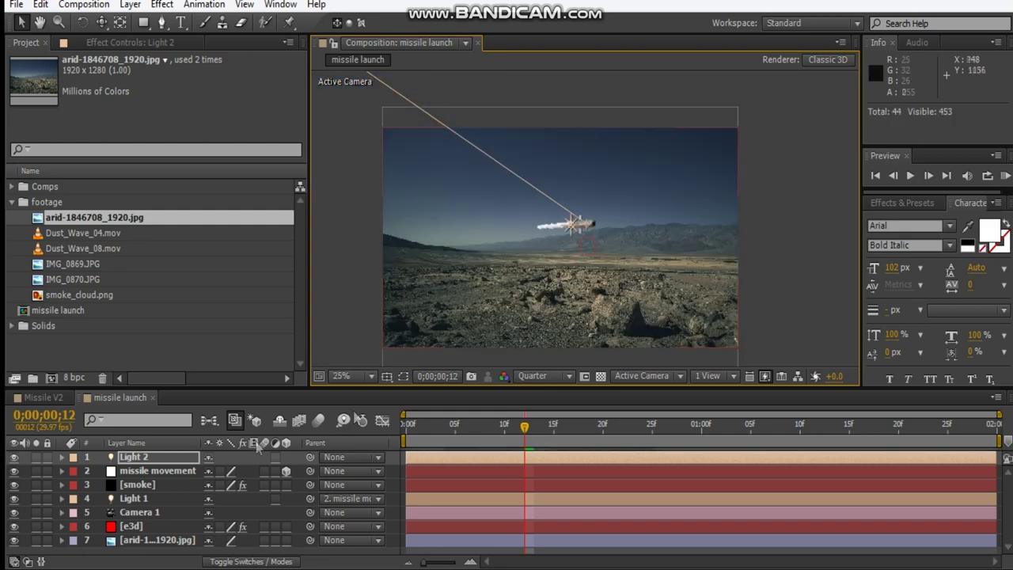
left_click(135, 460)
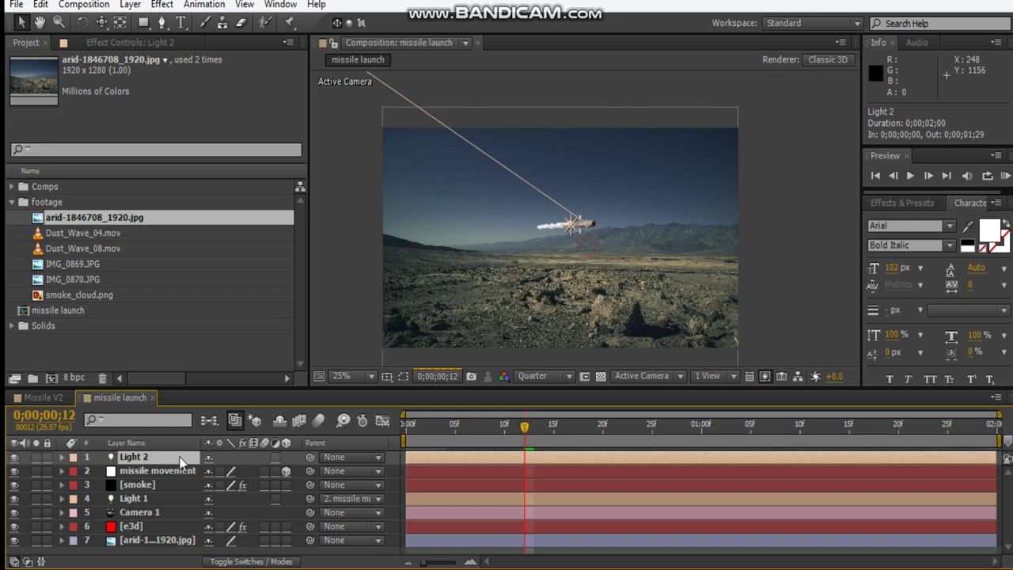
- Duplicate Light 2 as Light 3 and move it to the frame's right edge
key("ctrl+d")
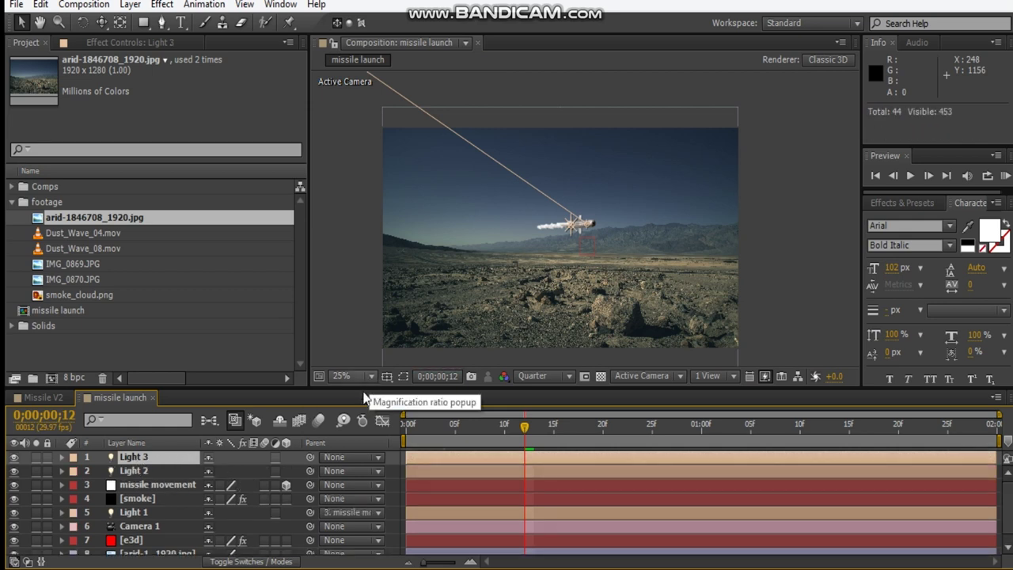
key("t")
left_click_drag(214, 484, 142, 484)
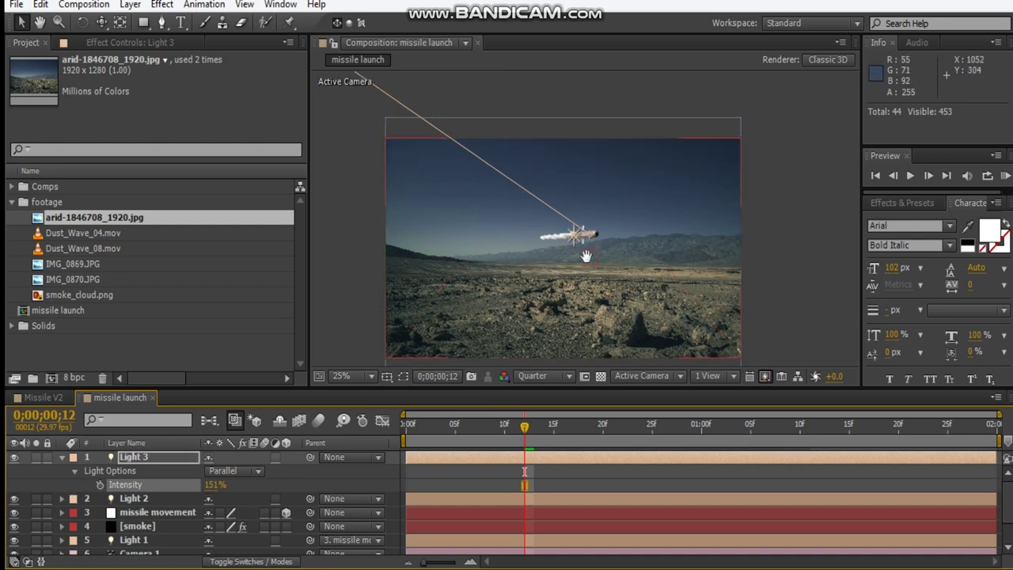
scroll(419, 175, "up", 3)
left_click_drag(334, 140, 337, 141)
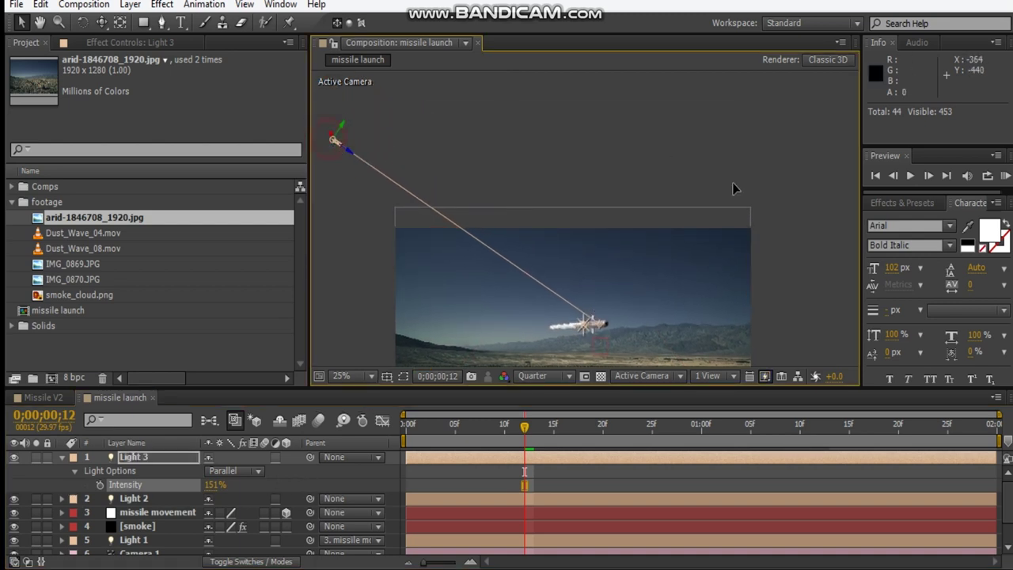
left_click_drag(762, 316, 761, 317)
- Enter a new Light 3 Intensity value of 140, then deselect the light
scroll(600, 236, "up", 2)
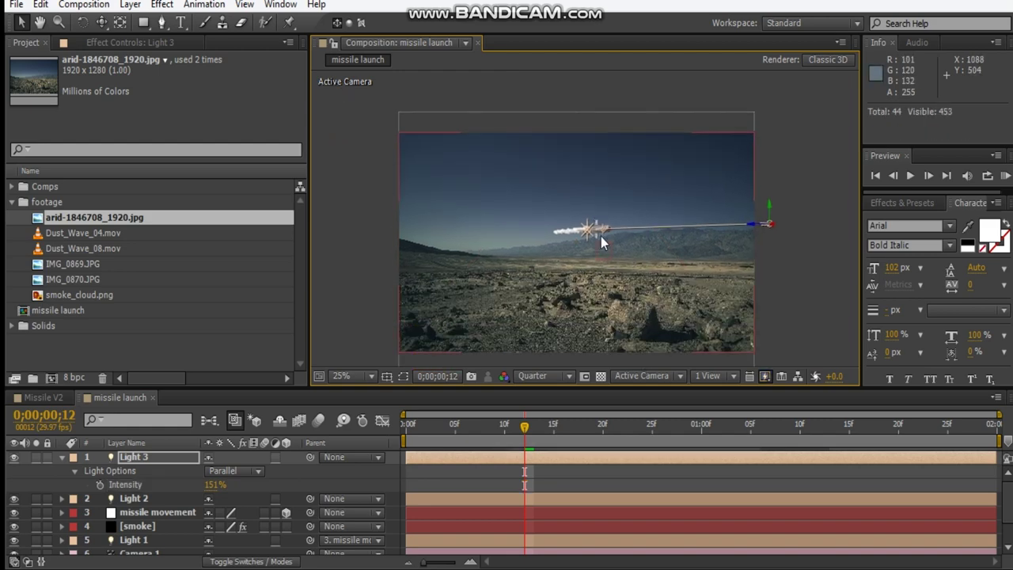
scroll(649, 252, "up", 2)
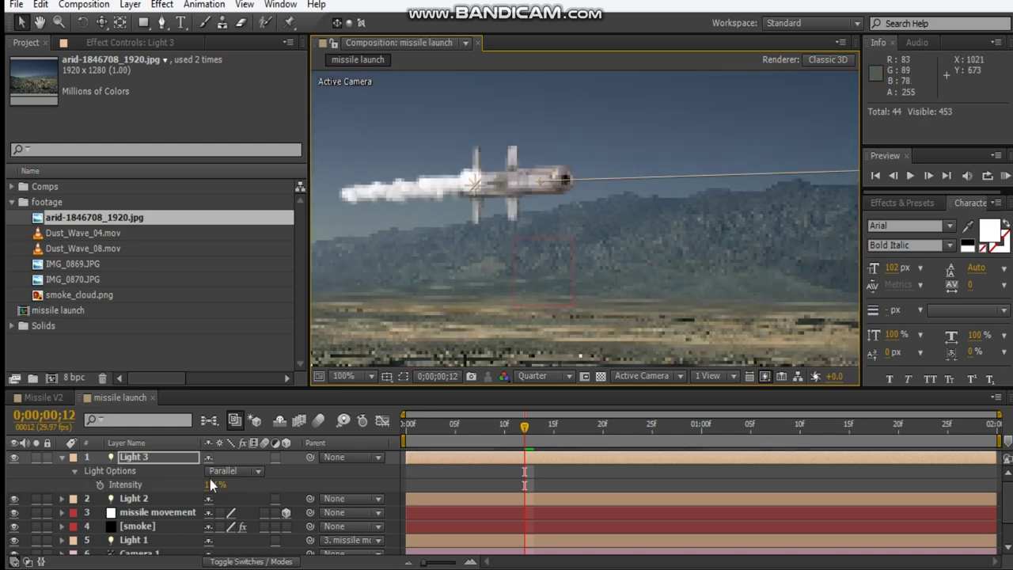
left_click(213, 485)
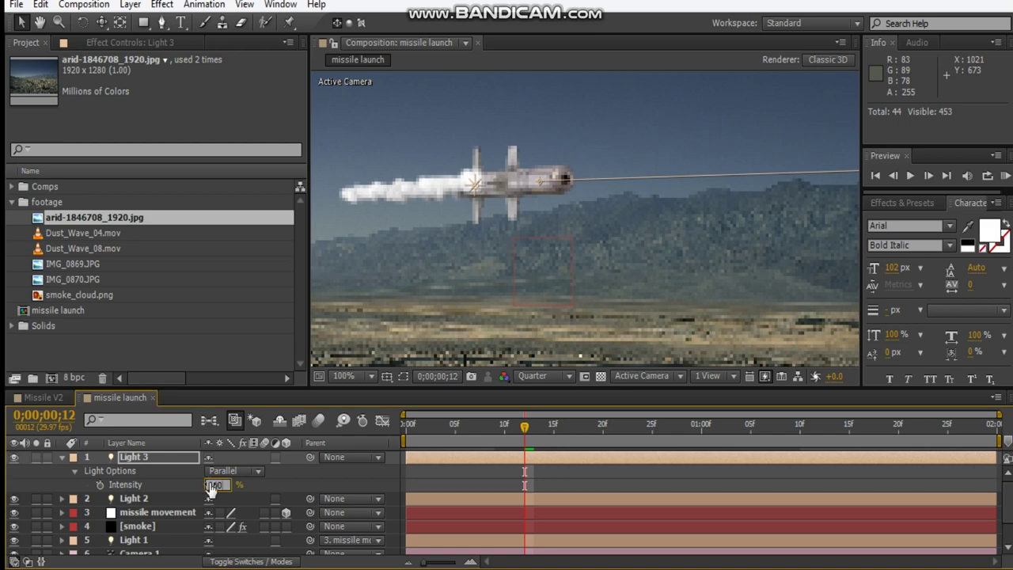
type("140")
key("Return")
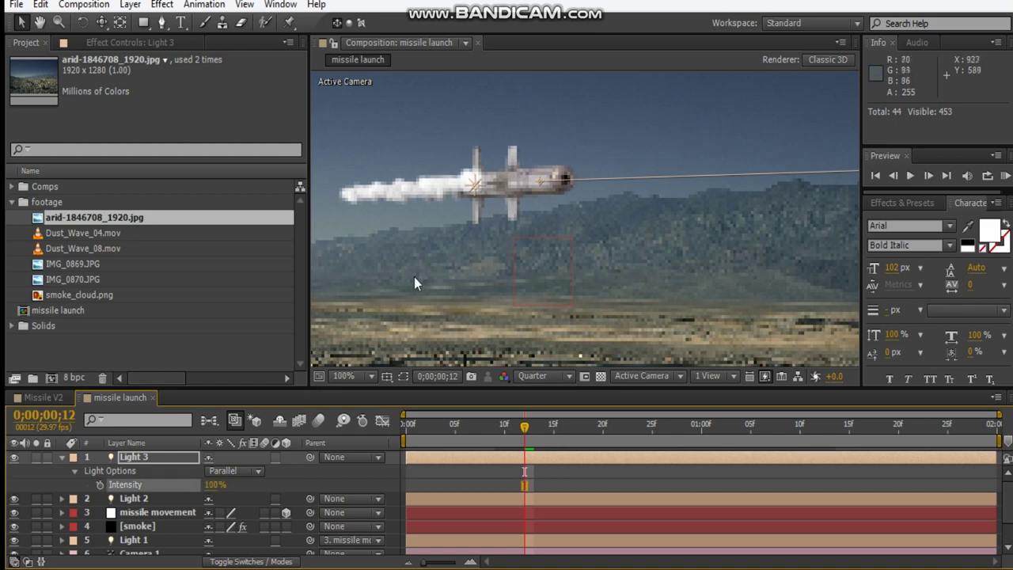
scroll(414, 279, "down", 2)
scroll(739, 238, "up", 2)
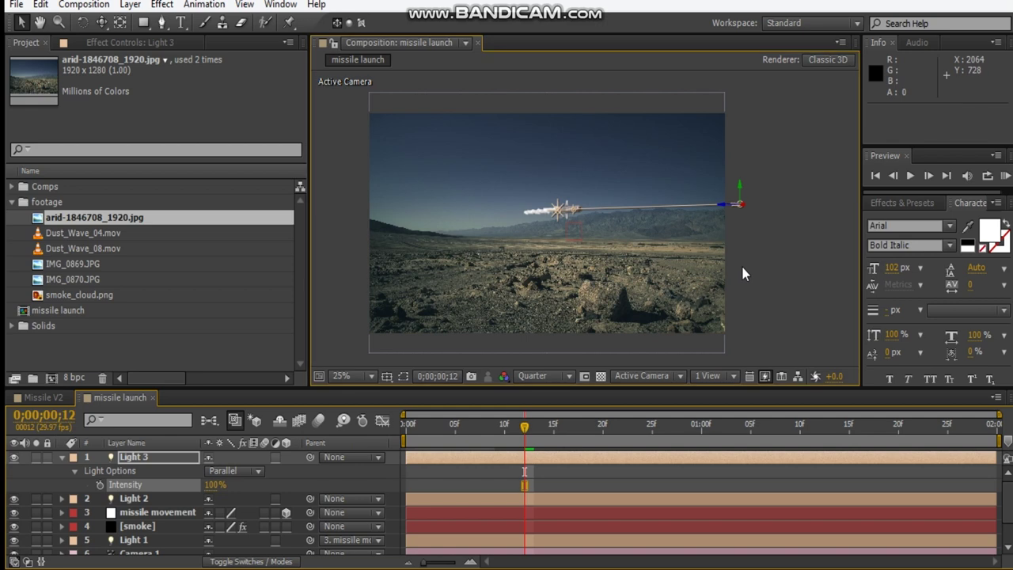
left_click(741, 263)
- Set Light 2's intensity to 300%
left_click(164, 500)
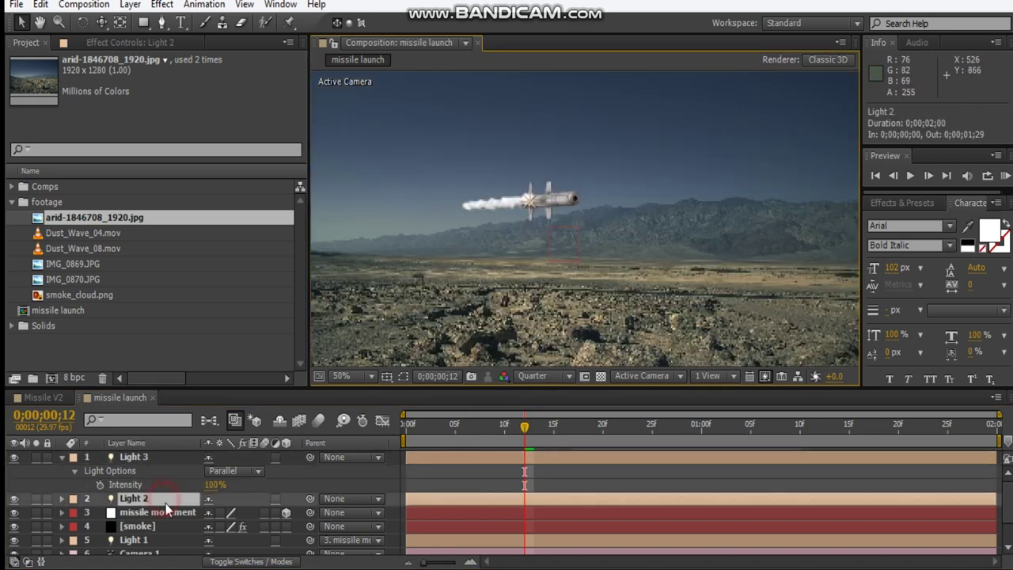
key("t")
left_click(214, 526)
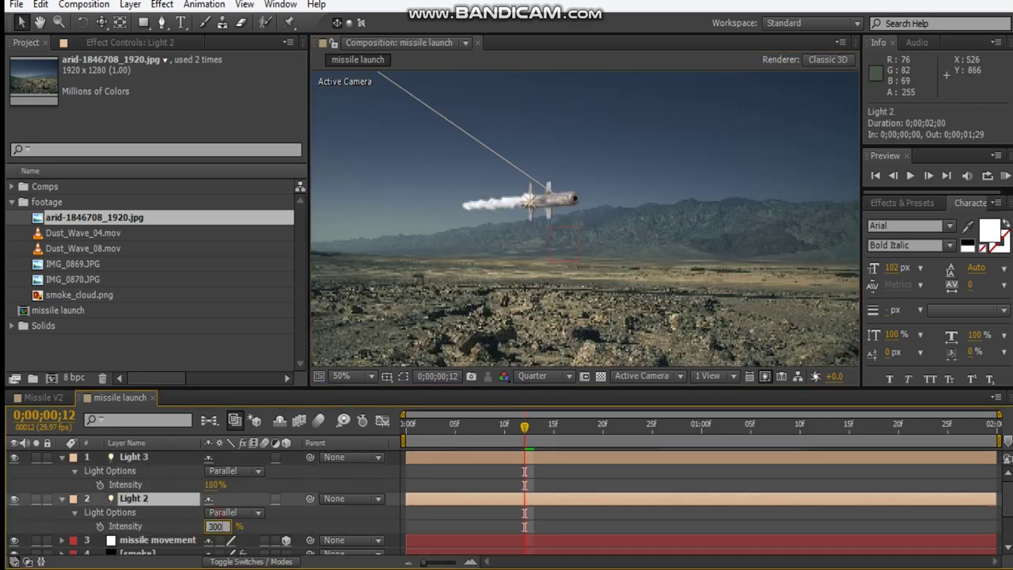
key("Return")
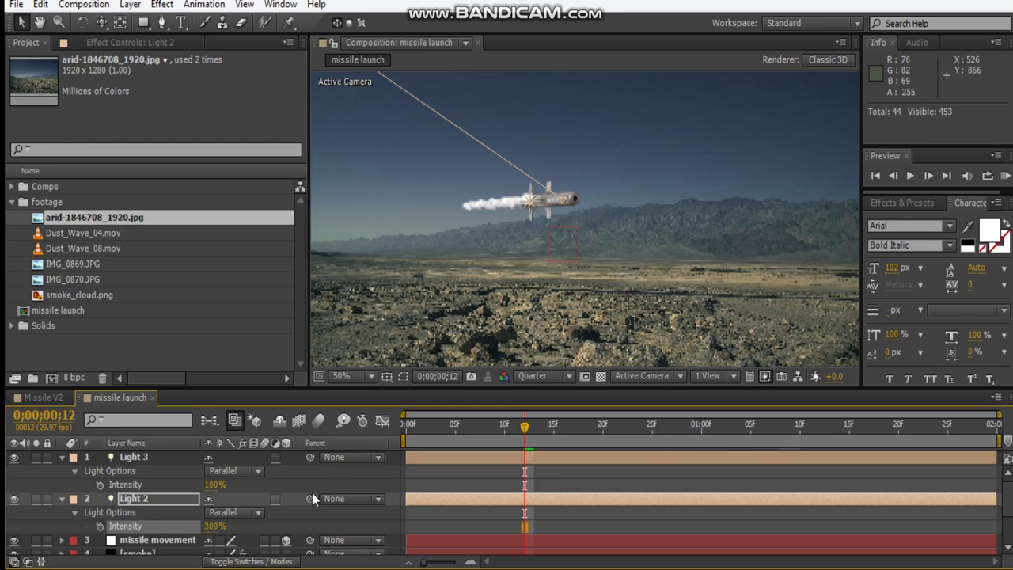
- Give Light 2 a warm pale yellow colour (FFE2A9) in Light Settings
left_click(156, 499)
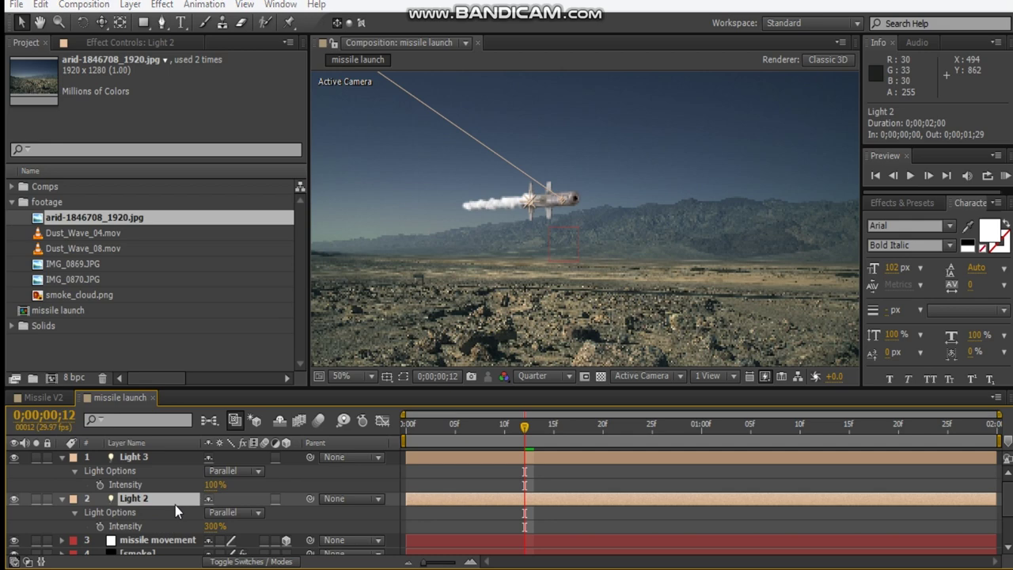
double_click(175, 505)
left_click(237, 169)
left_click_drag(215, 190, 218, 114)
left_click(479, 115)
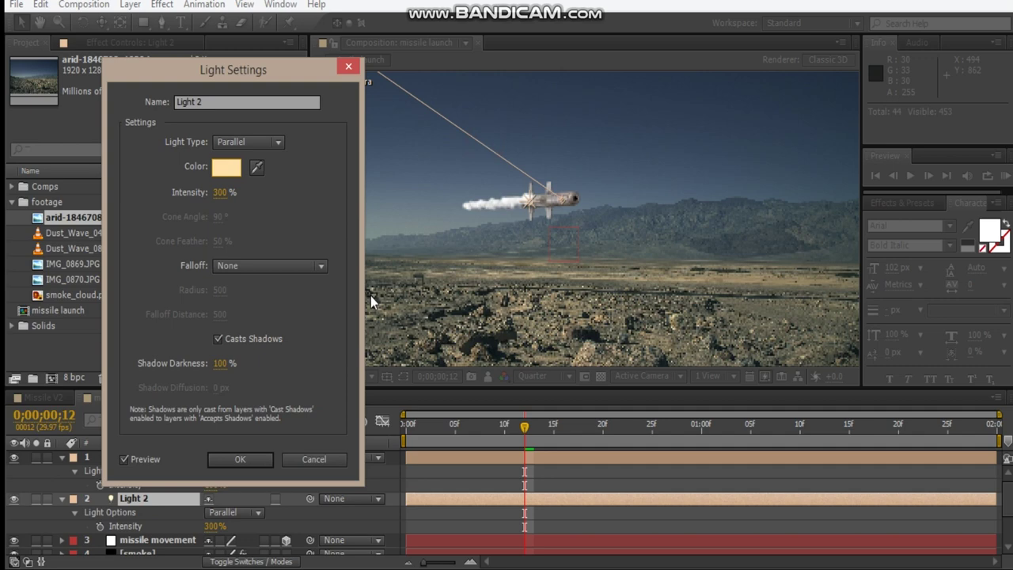
left_click(240, 459)
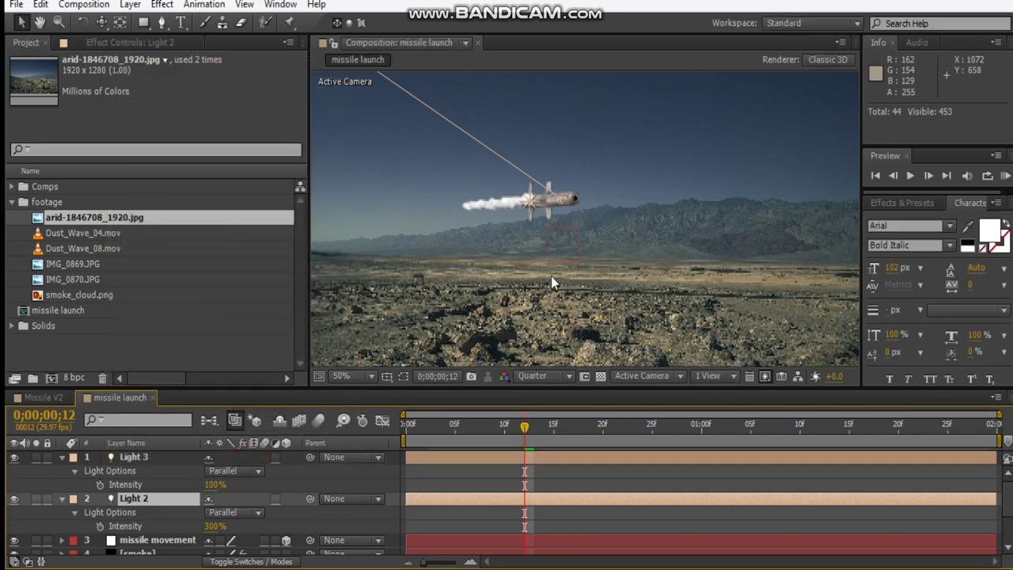
- Collapse the properties of both Light 3 and Light 2
scroll(566, 213, "down", 2)
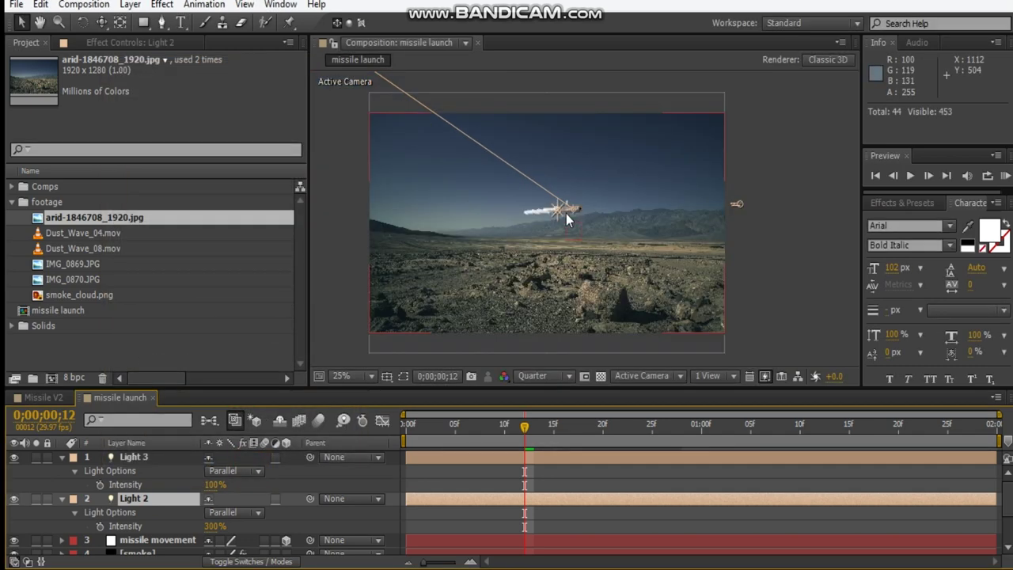
left_click(793, 233)
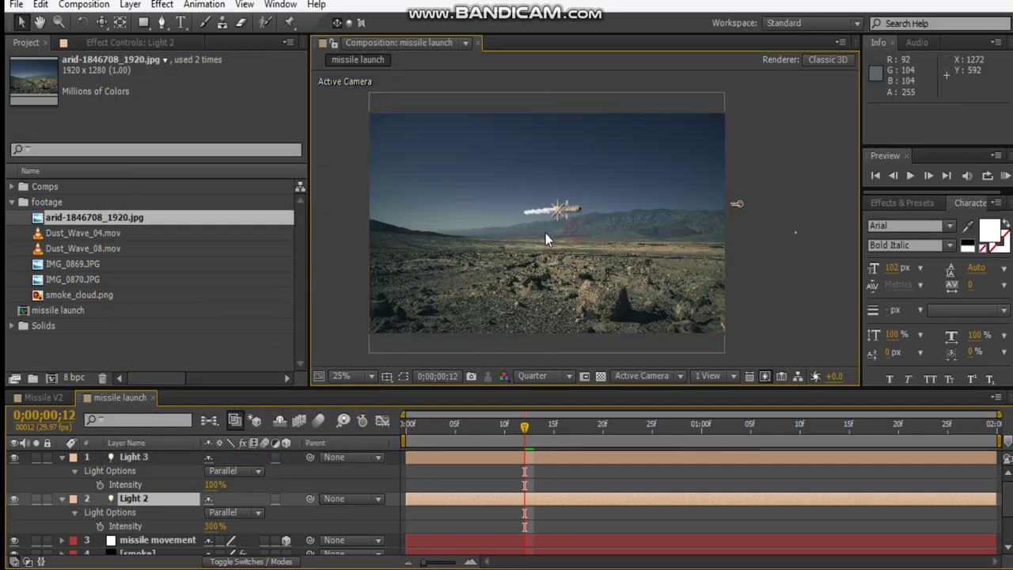
left_click(63, 457)
left_click(62, 471)
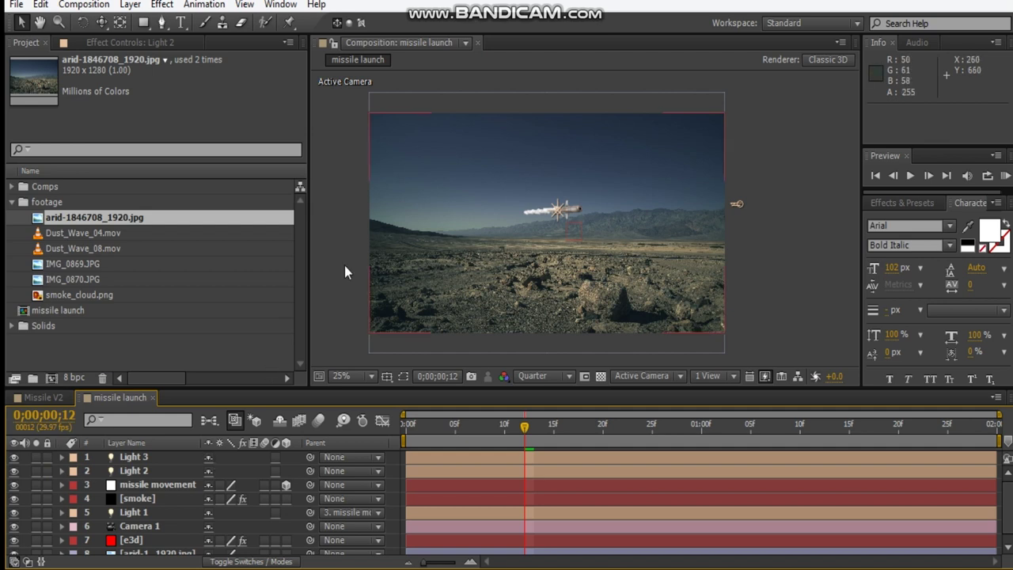
- Show only the missile movement layer's Position and return to the first frame
left_click(143, 485)
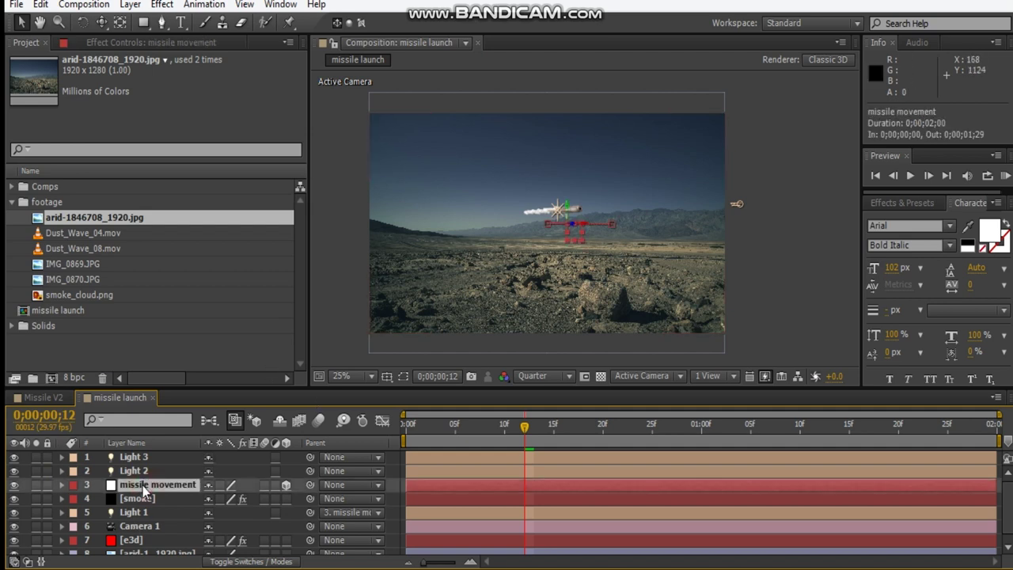
key("p")
left_click(445, 426)
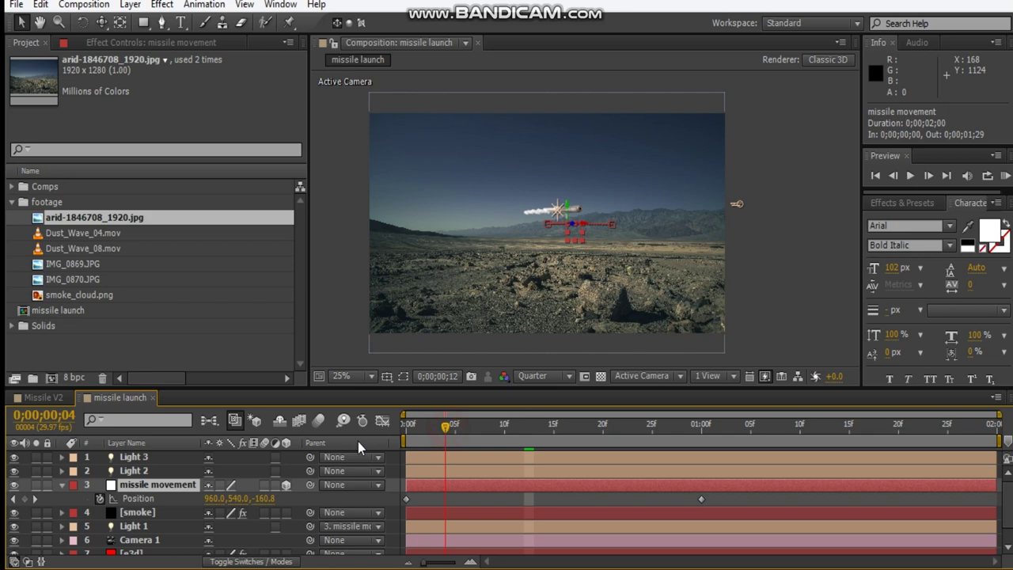
key("Home")
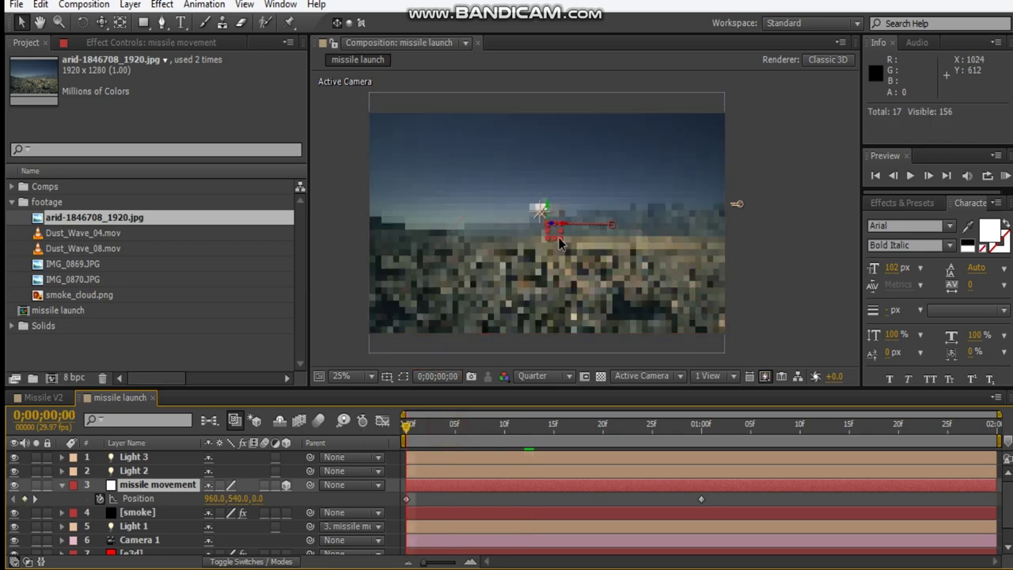
- Drag the missile farther back in depth, slightly lower and left in the composition
scroll(559, 243, "up", 2)
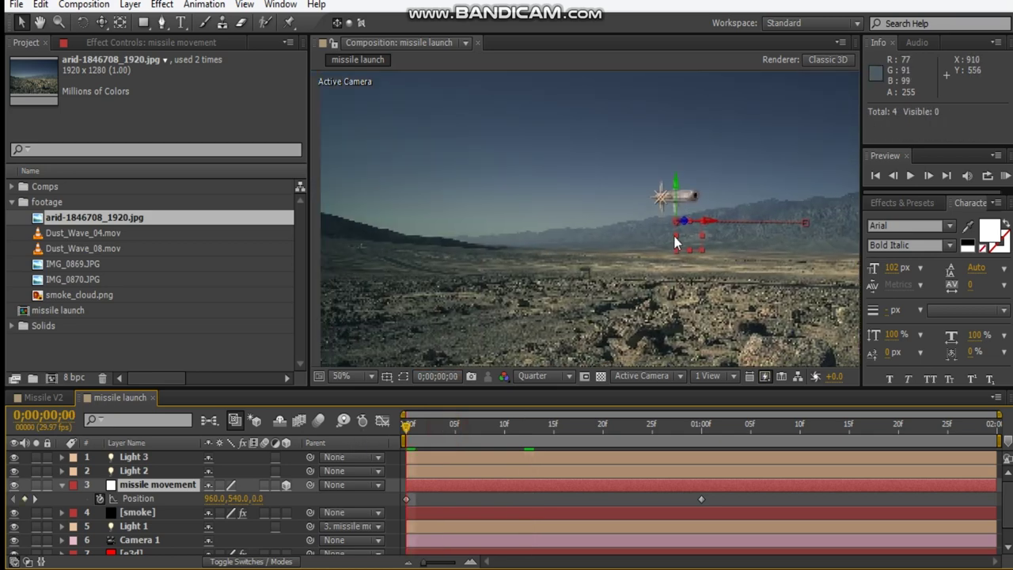
left_click(676, 242)
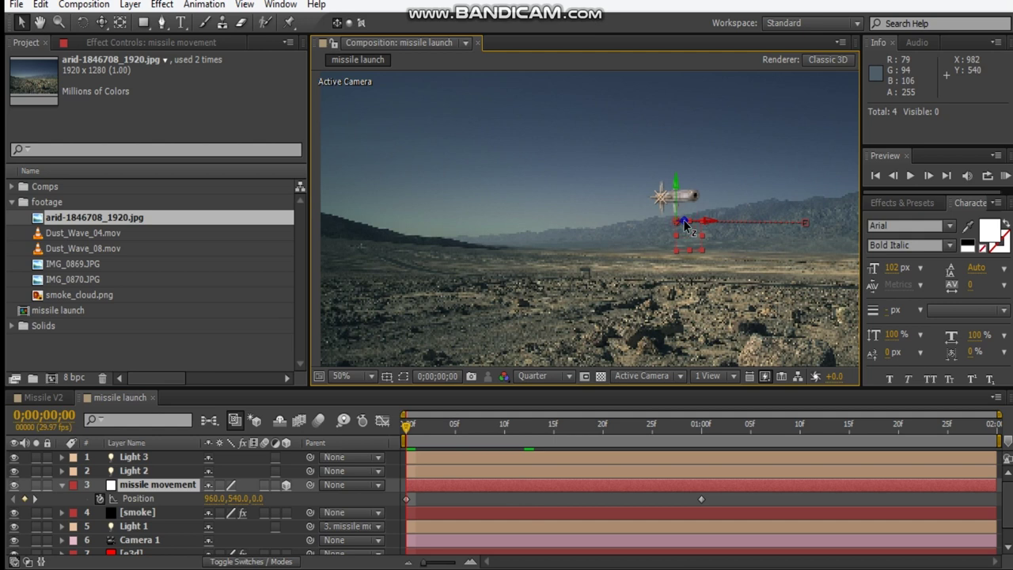
left_click_drag(686, 224, 268, 223)
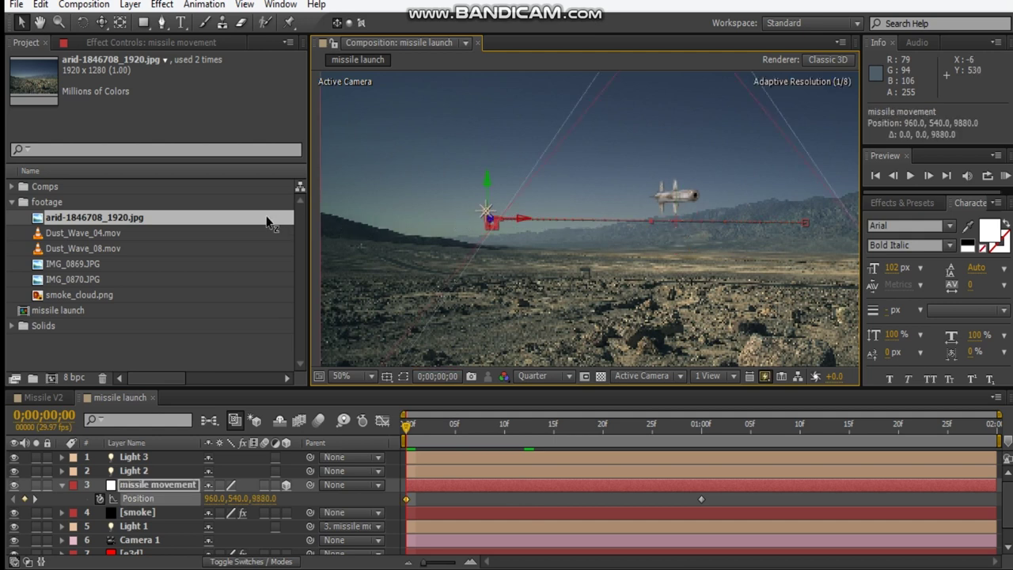
left_click_drag(506, 223, 198, 244)
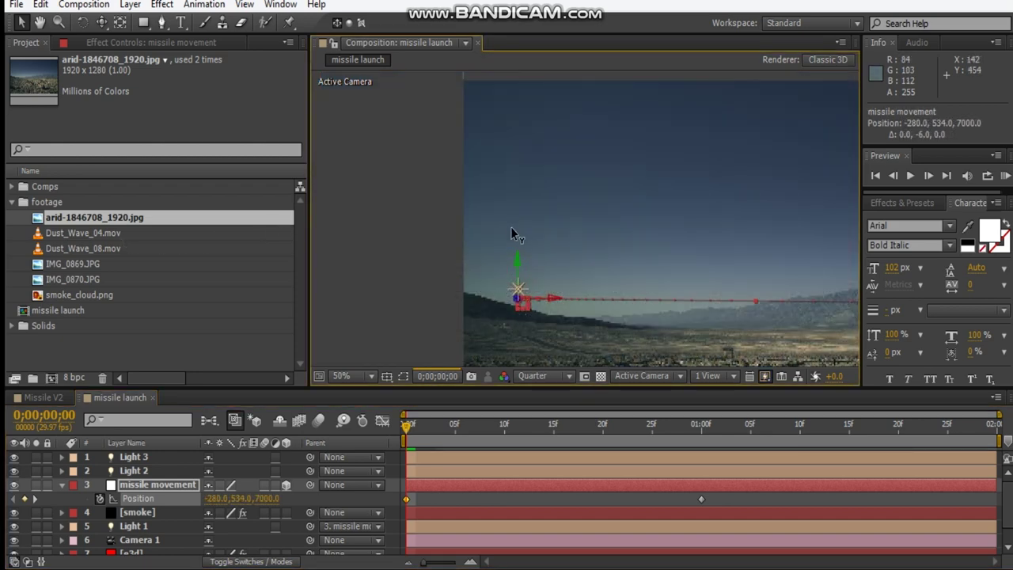
left_click_drag(513, 239, 515, 248)
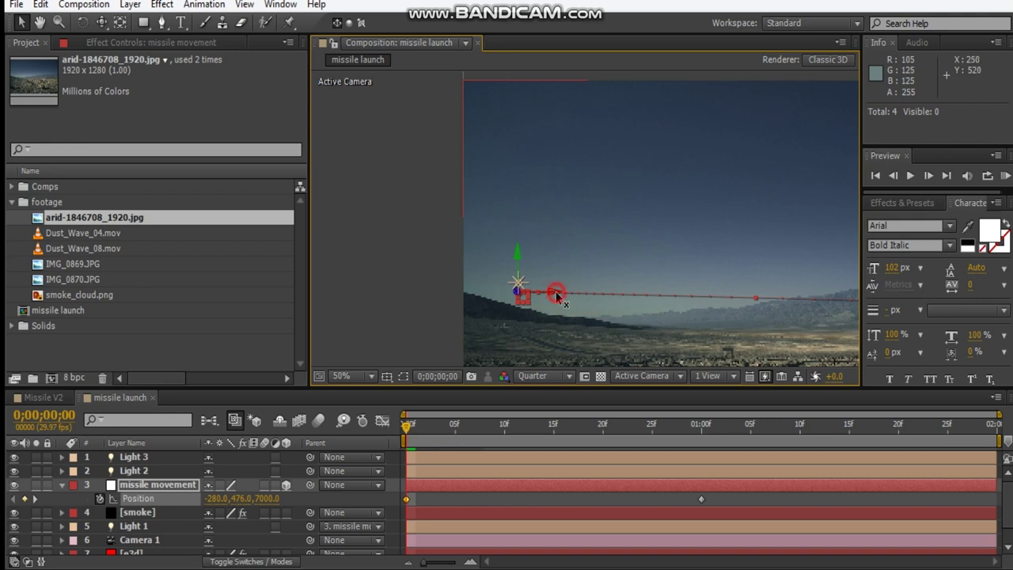
left_click_drag(549, 294, 368, 300)
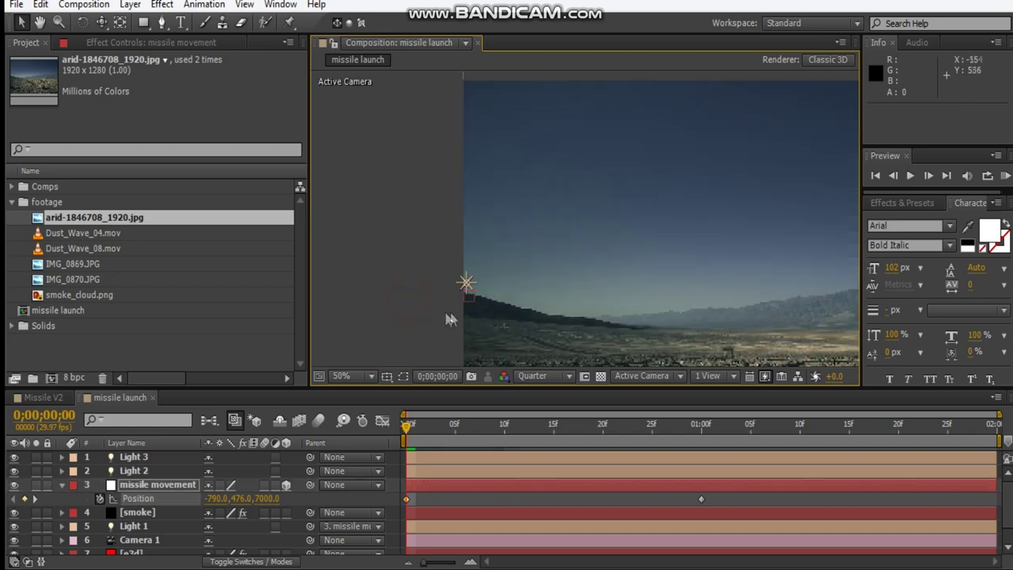
scroll(399, 219, "down", 4)
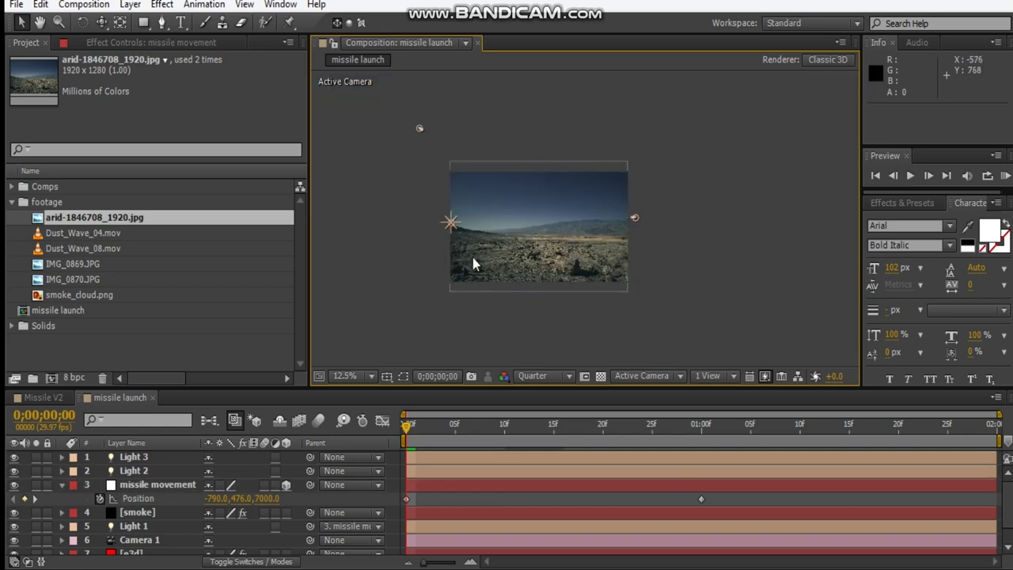
left_click(604, 427)
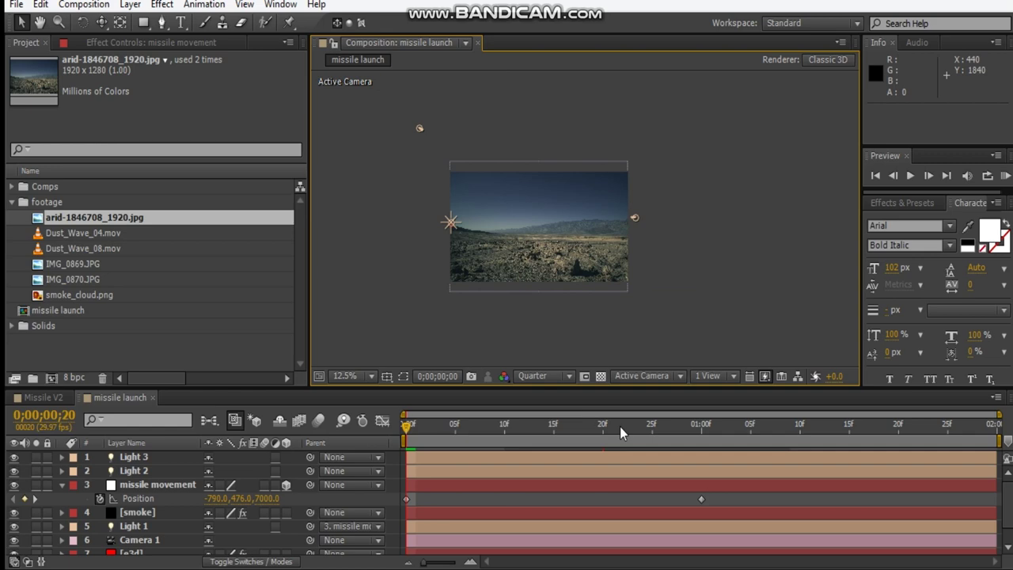
left_click(684, 285)
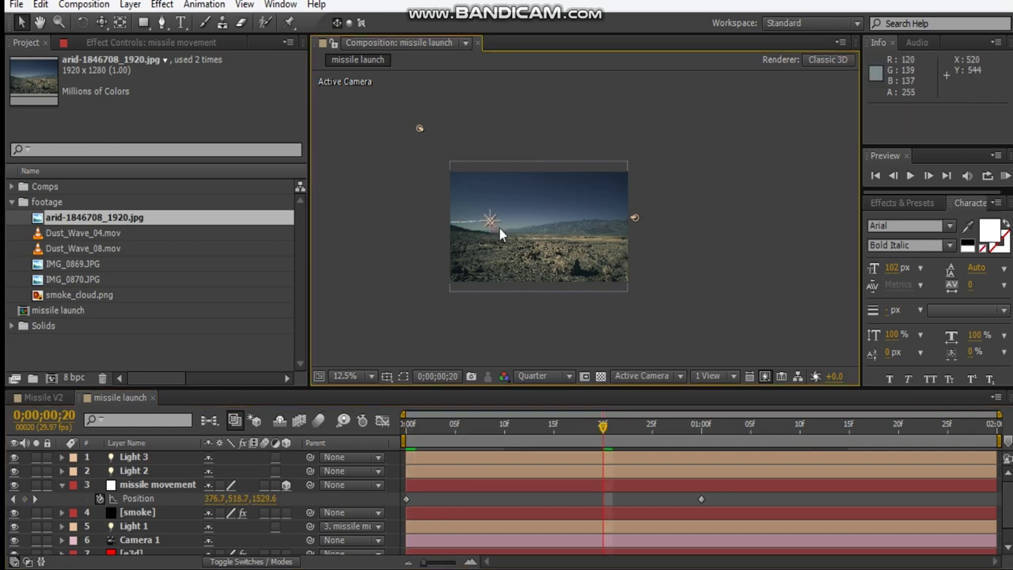
scroll(567, 271, "up", 2)
- At the one-second keyframe, set the missile's Position Z to -3000
left_click(697, 437)
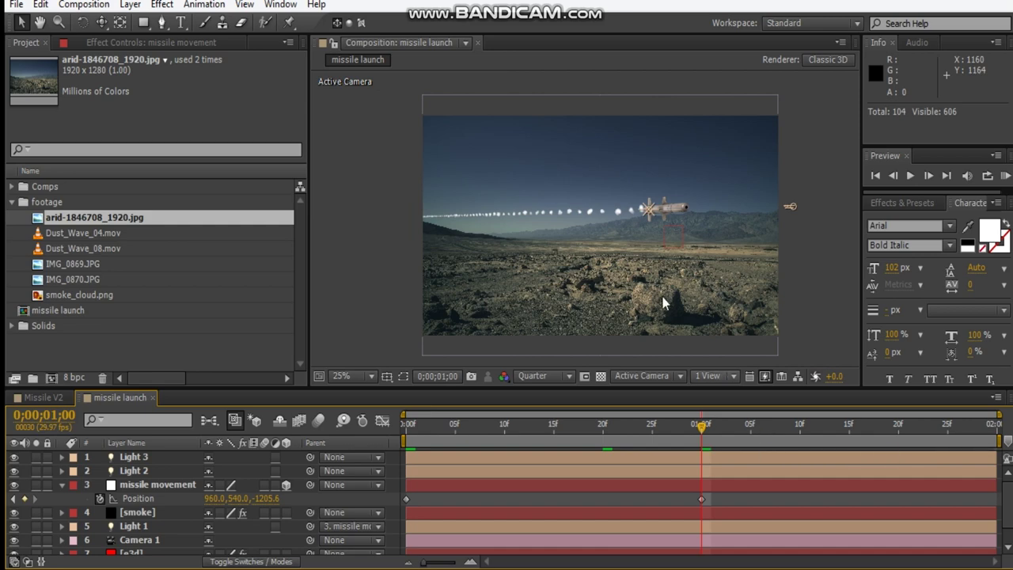
left_click(628, 221)
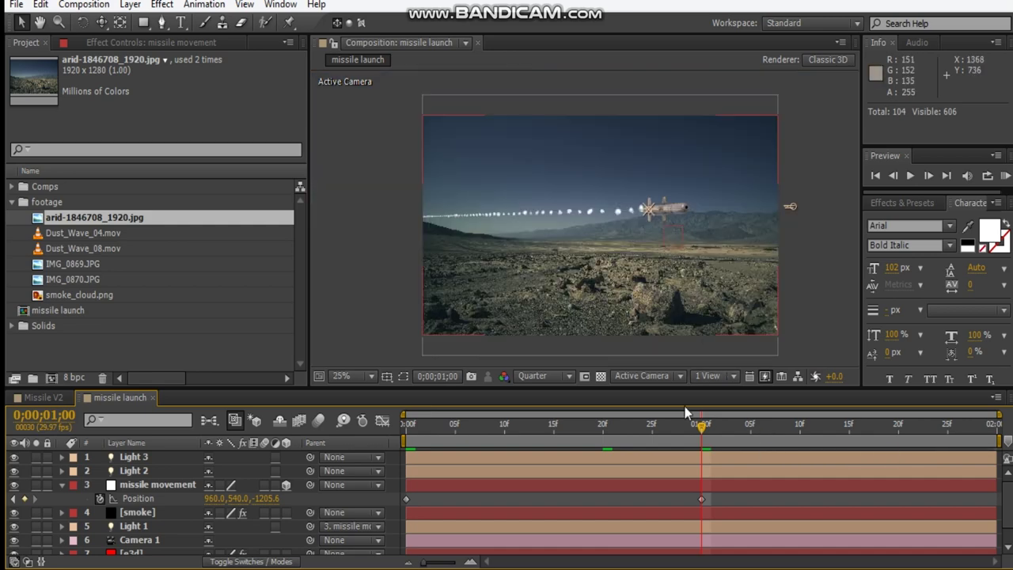
left_click_drag(267, 507, 239, 501)
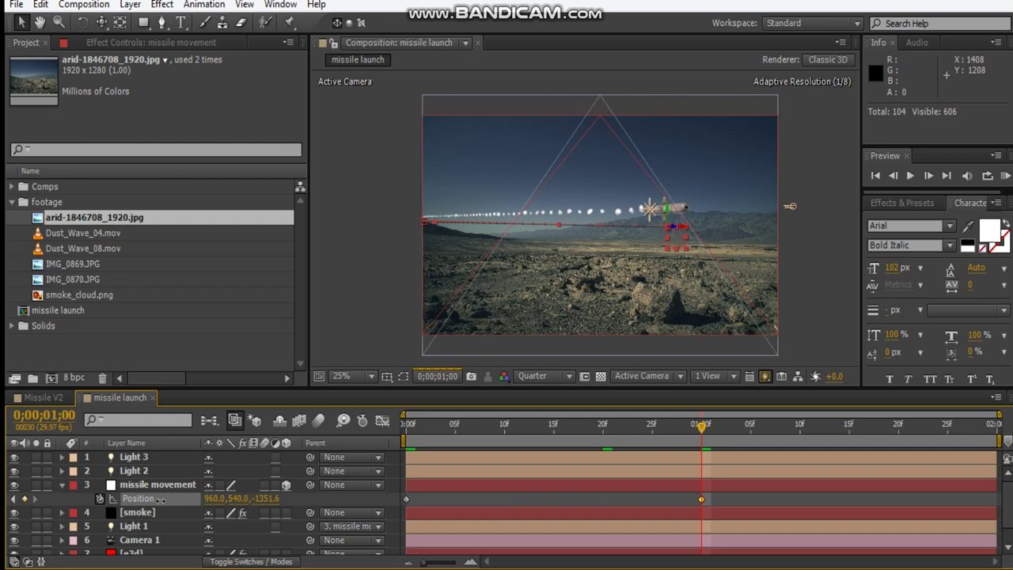
left_click_drag(159, 499, 111, 500)
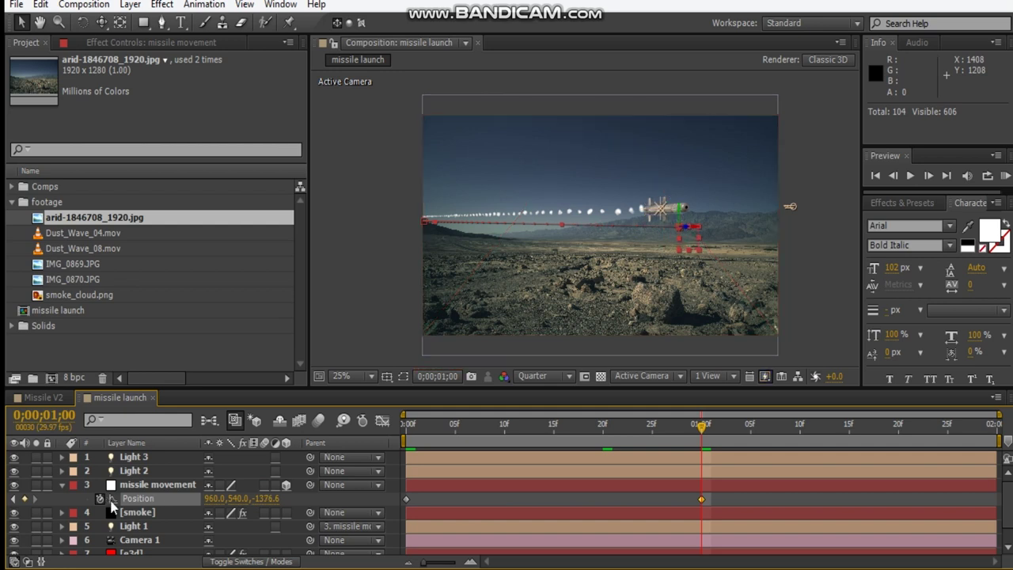
left_click(269, 503)
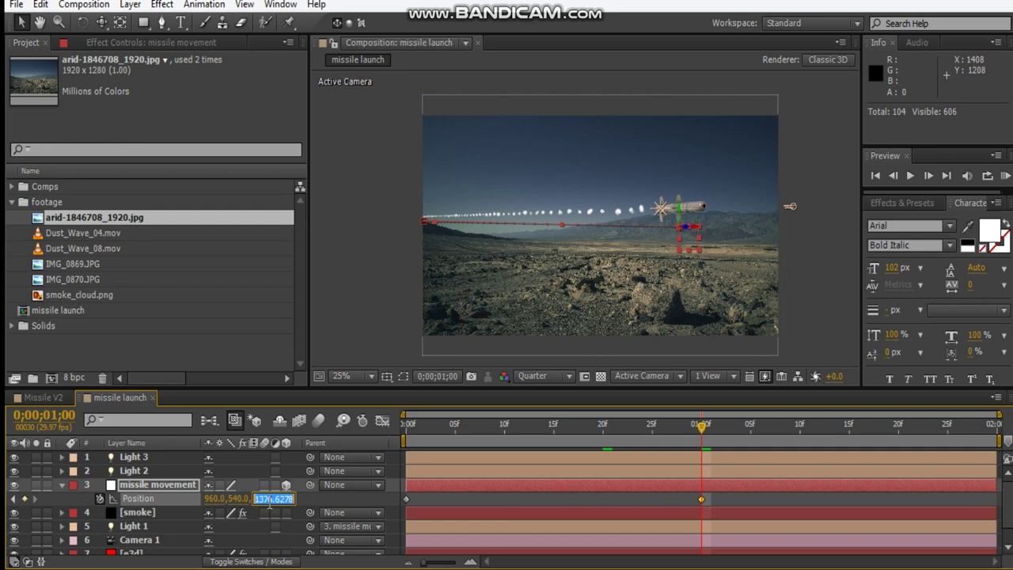
type("-3000")
key("Return")
left_click(495, 351)
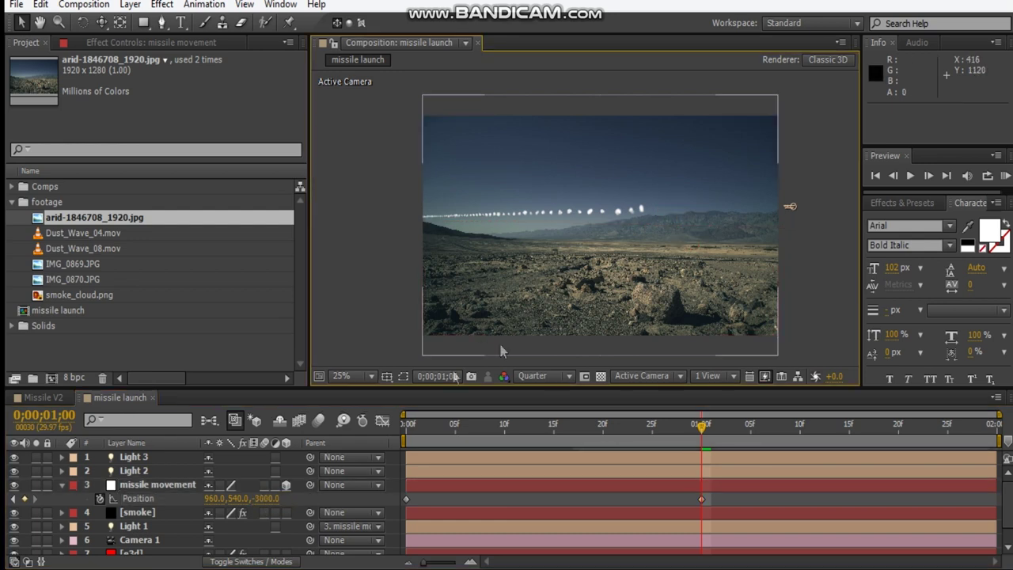
- Set the smoke layer's Particular Particles/sec to 300
left_click(312, 507)
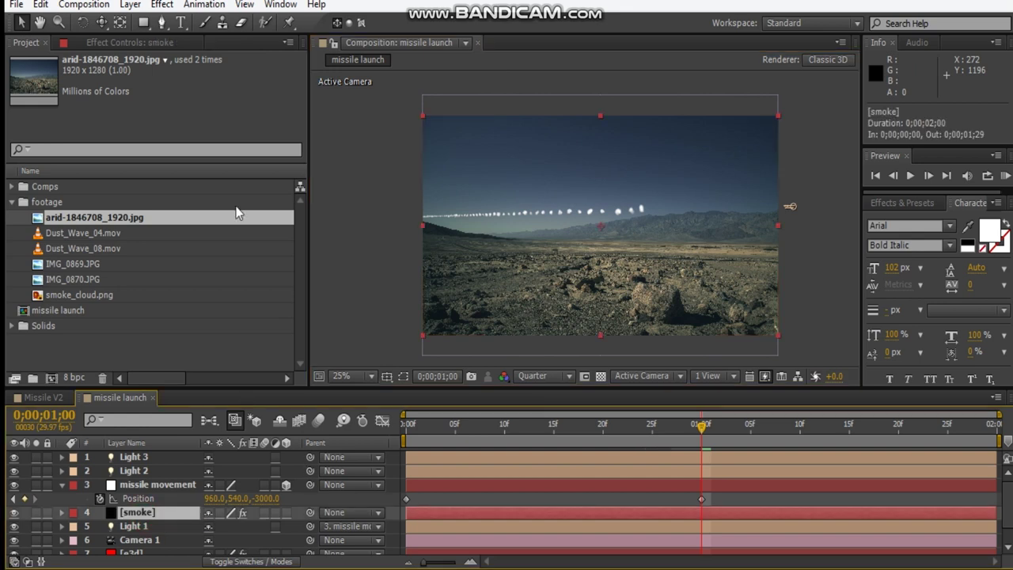
key("F3")
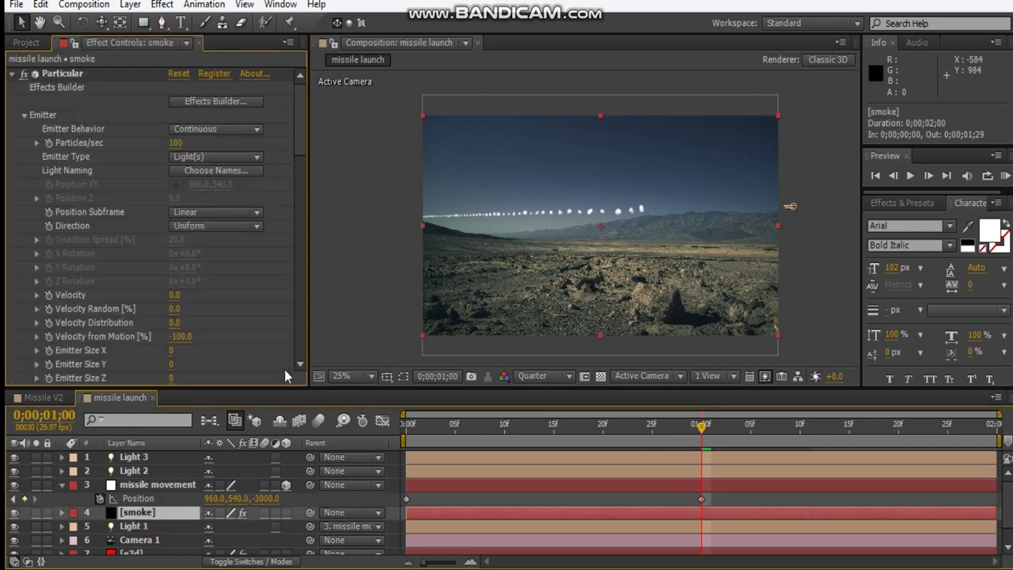
scroll(188, 305, "down", 2)
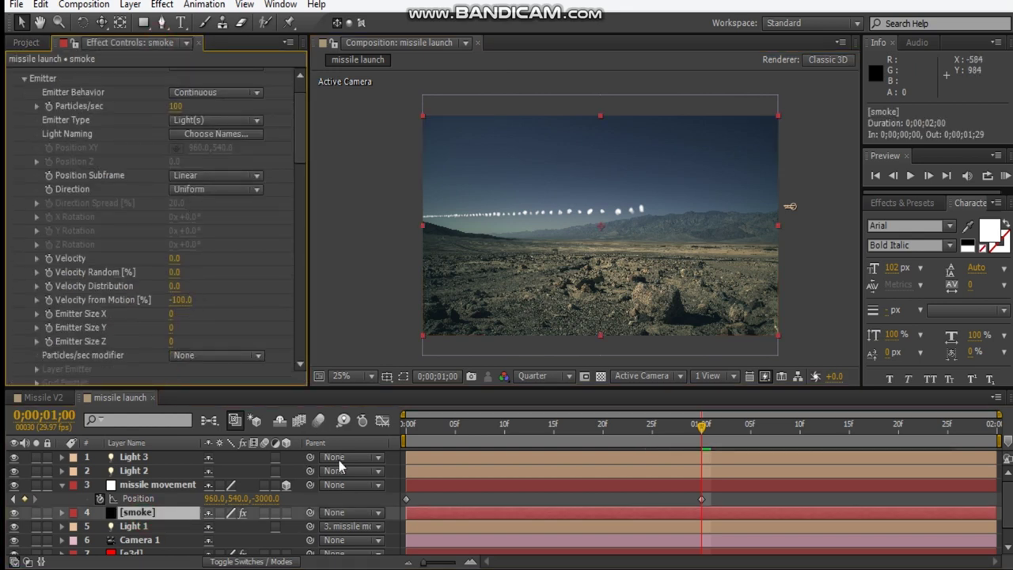
left_click(175, 106)
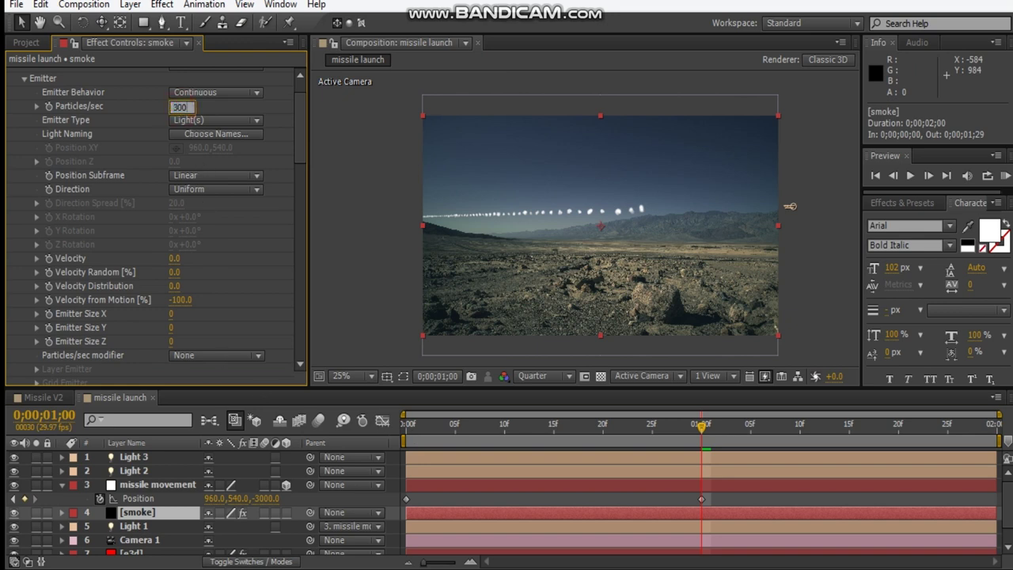
key("Return")
key("Return")
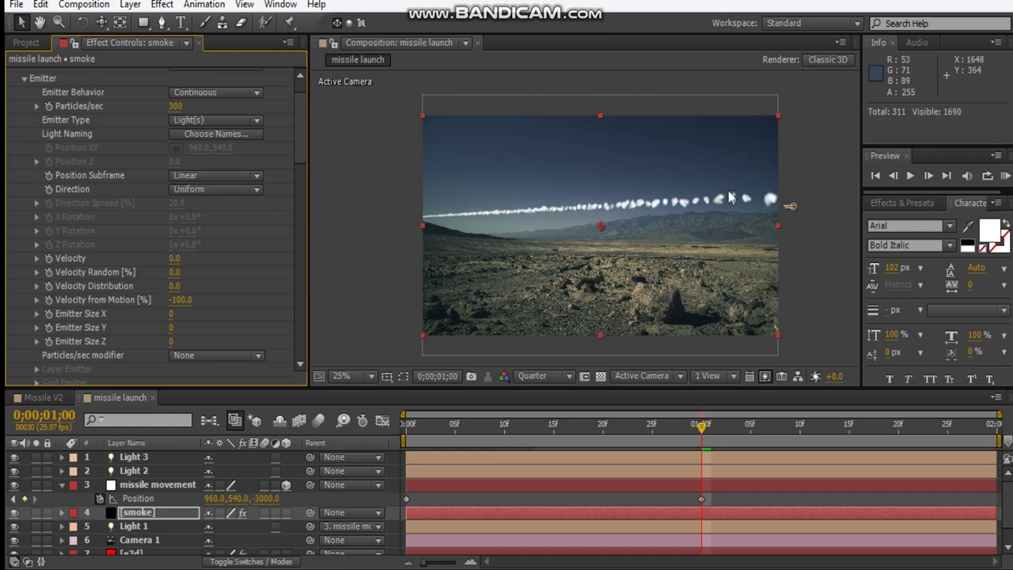
- Preview the trail at frames 13 and 25, then collapse missile movement's properties
left_click(534, 431)
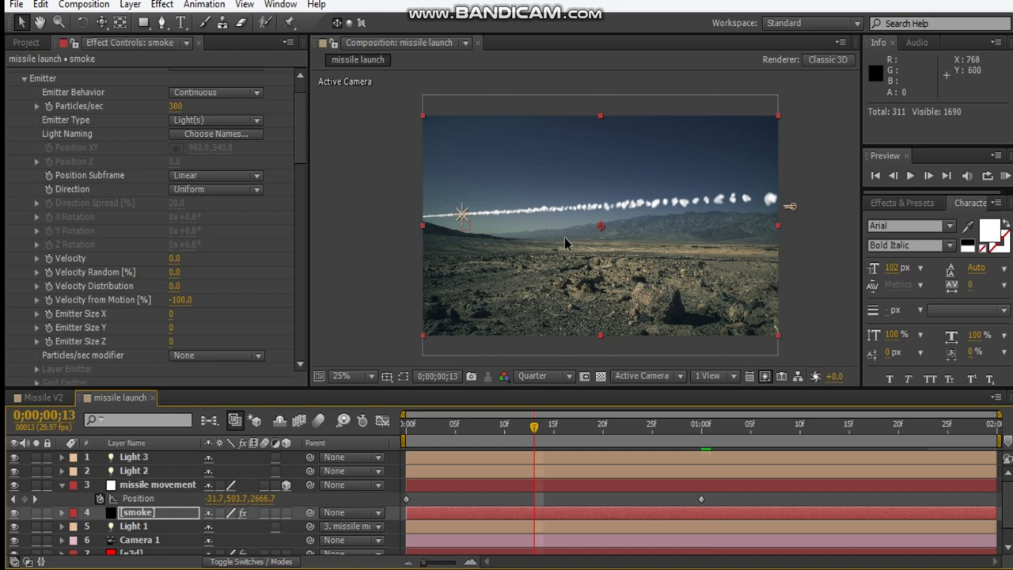
left_click(638, 431)
left_click(652, 430)
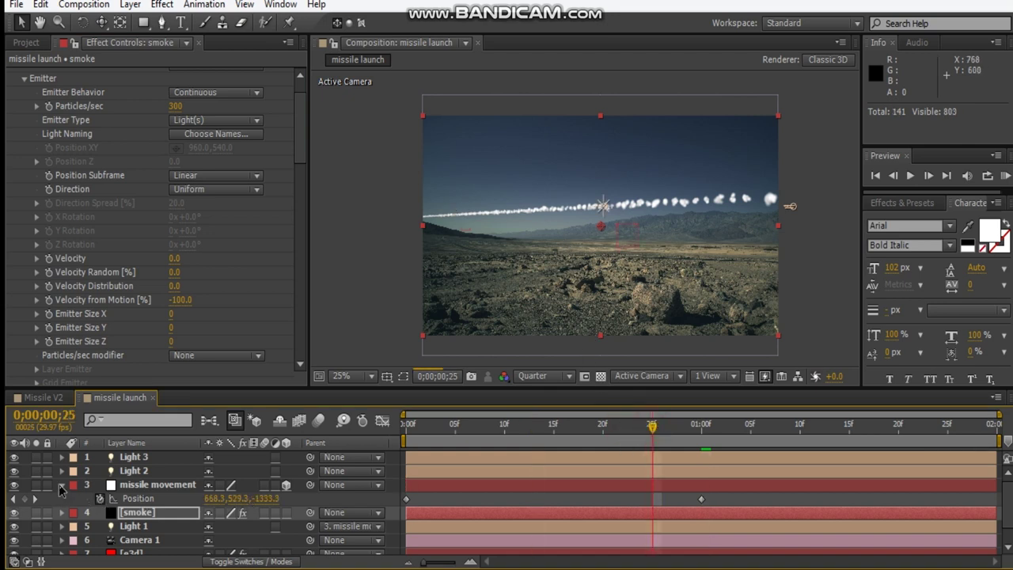
left_click(62, 487)
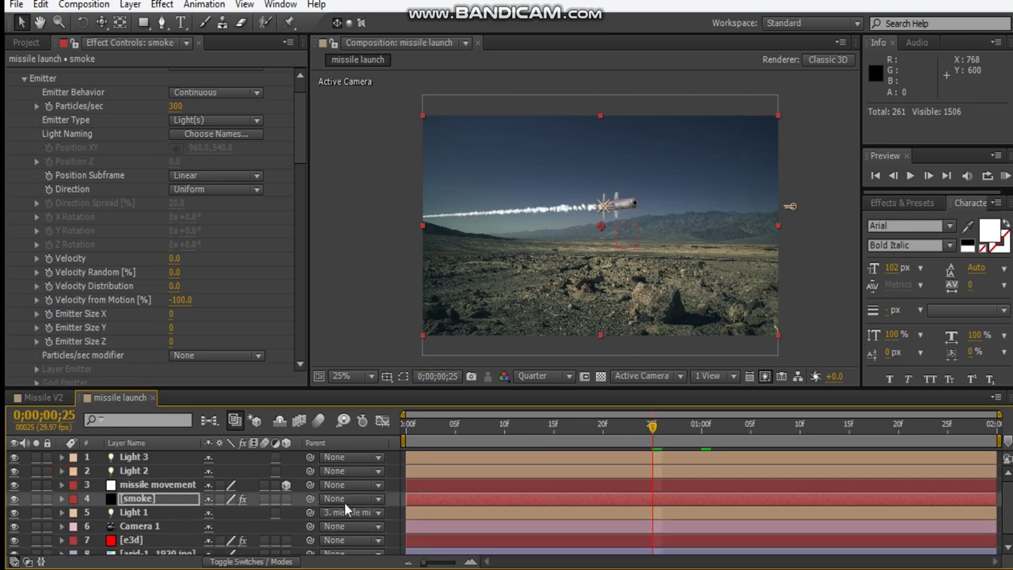
scroll(168, 532, "down", 1)
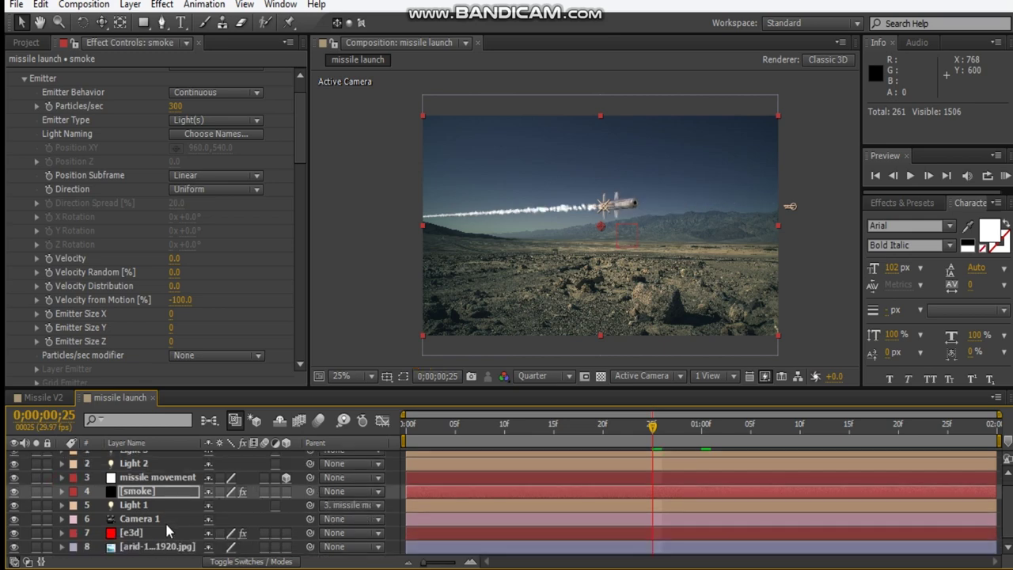
- Set the smoke particle Size to 22
left_click(134, 492)
scroll(155, 261, "down", 4)
scroll(156, 266, "down", 7)
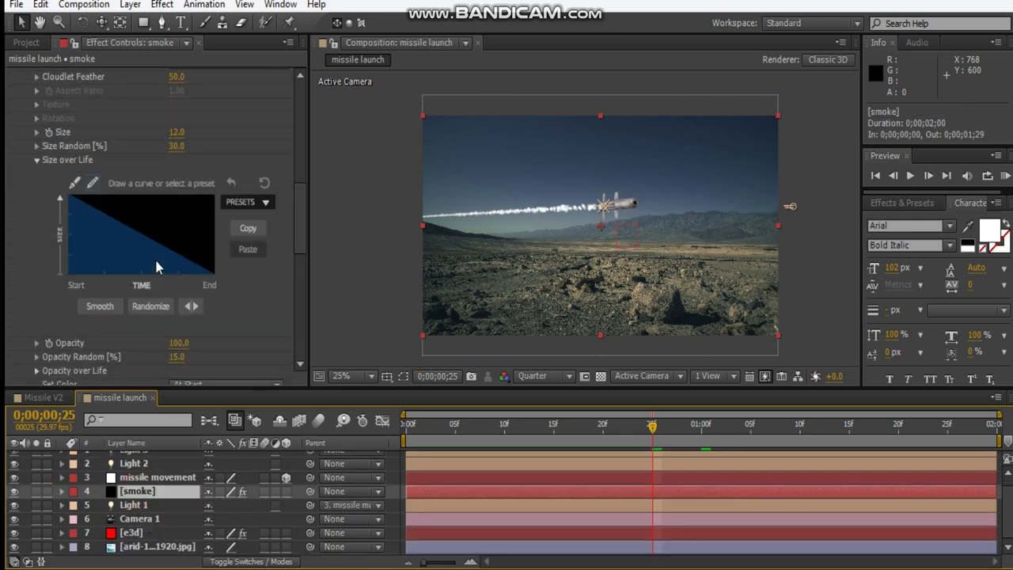
scroll(154, 261, "up", 10)
scroll(187, 320, "up", 2)
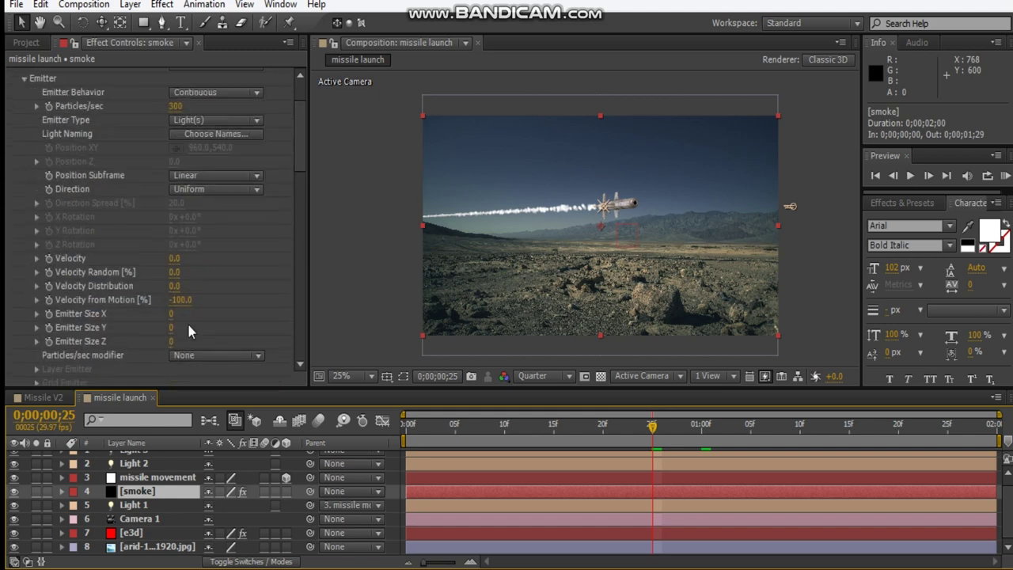
scroll(183, 300, "down", 7)
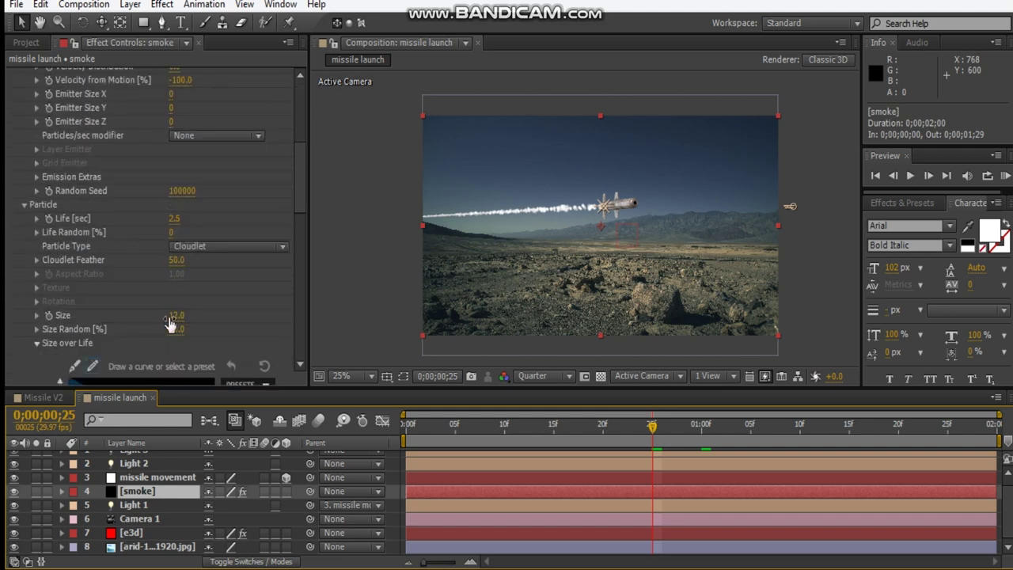
left_click_drag(168, 316, 173, 317)
key("Return")
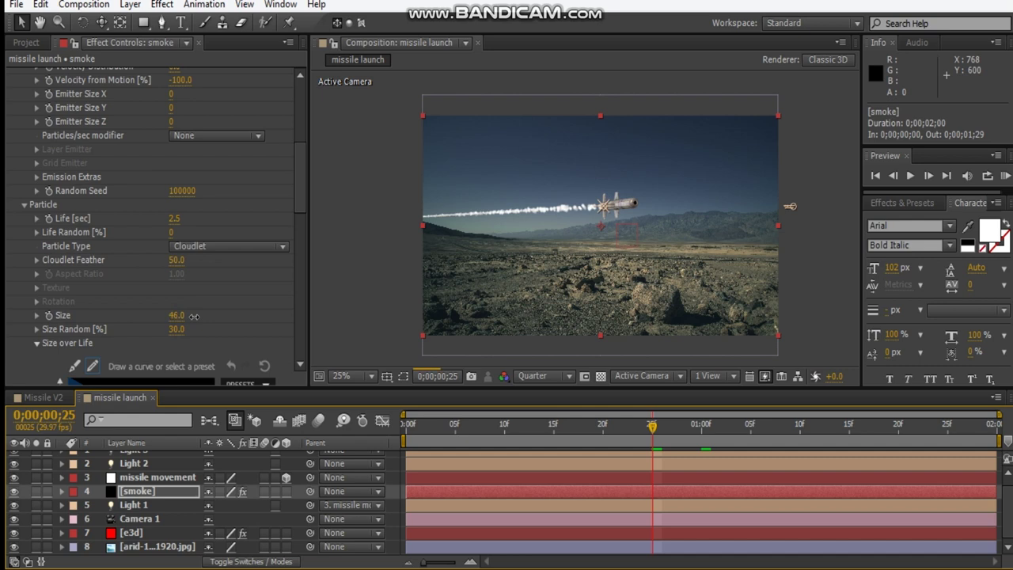
left_click(193, 318)
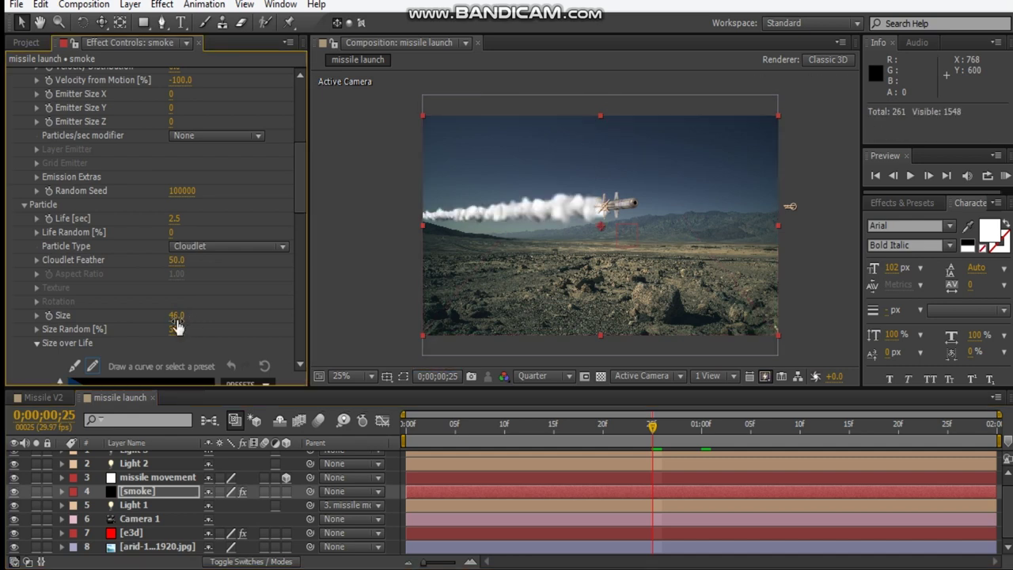
left_click(176, 317)
type("20")
key("Return")
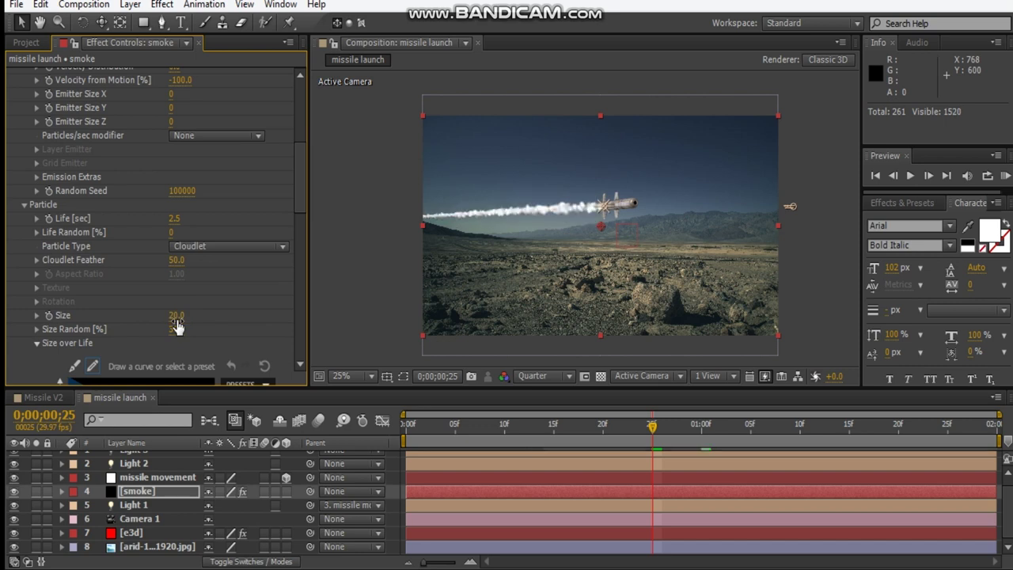
left_click(176, 315)
key("Return")
- Set particle Opacity to 70 and Opacity Random to 50%
scroll(174, 315, "down", 10)
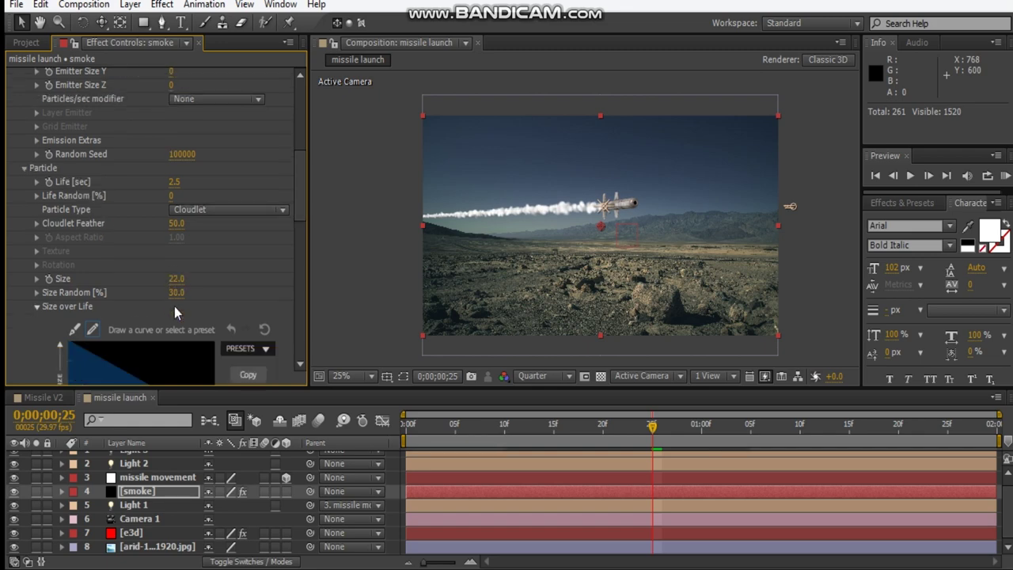
scroll(184, 274, "down", 4)
scroll(185, 274, "up", 7)
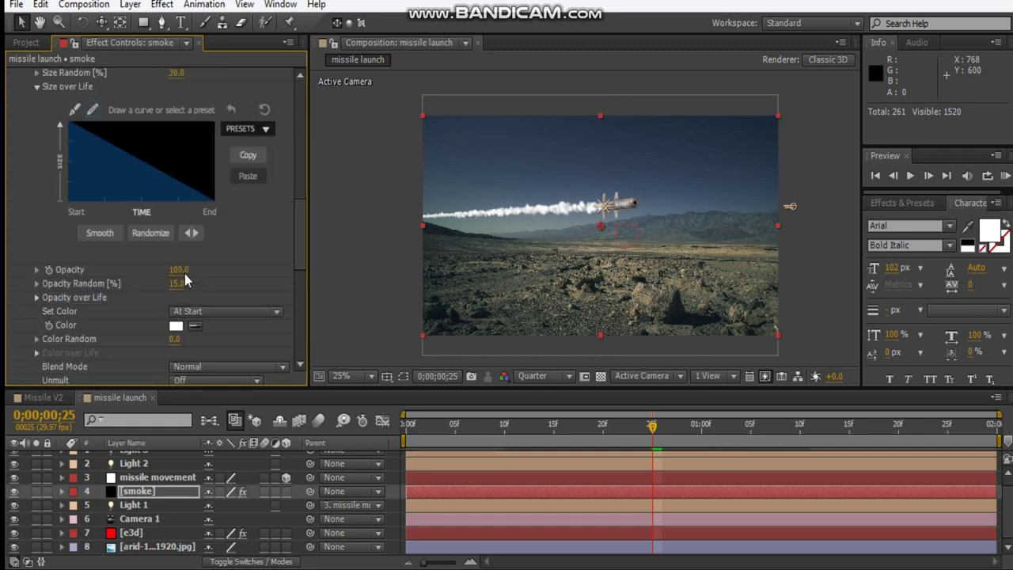
left_click(180, 270)
type("70")
key("Return")
left_click(179, 285)
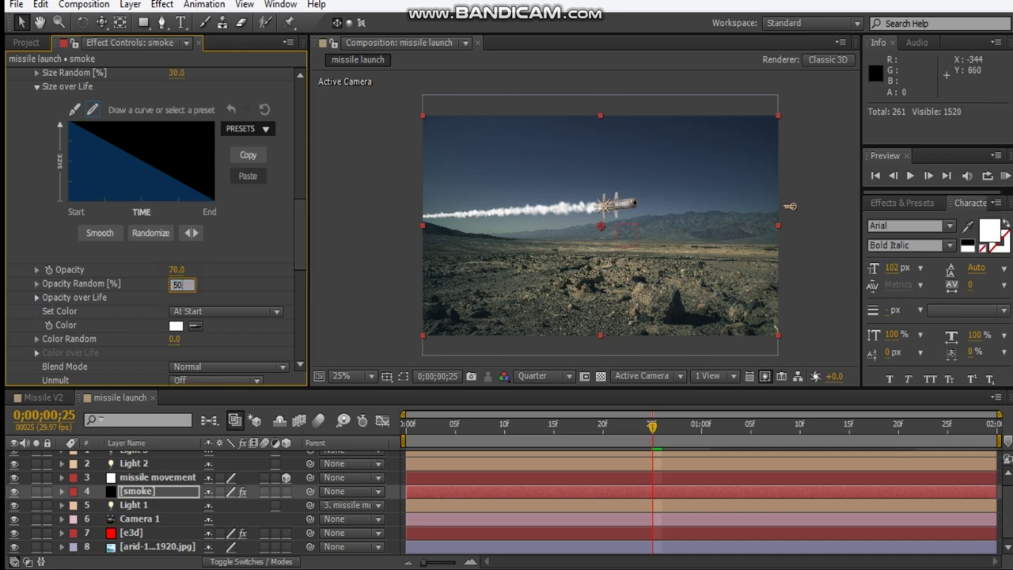
key("Return")
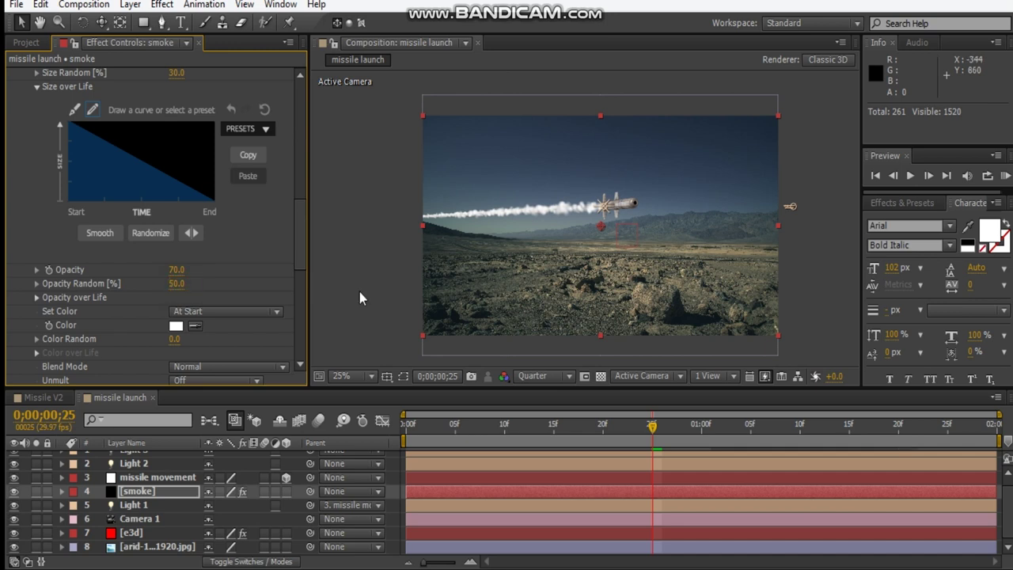
- Set Shadowlet Opacity to 50 and lower Adjust Distance to 82
left_click(302, 274)
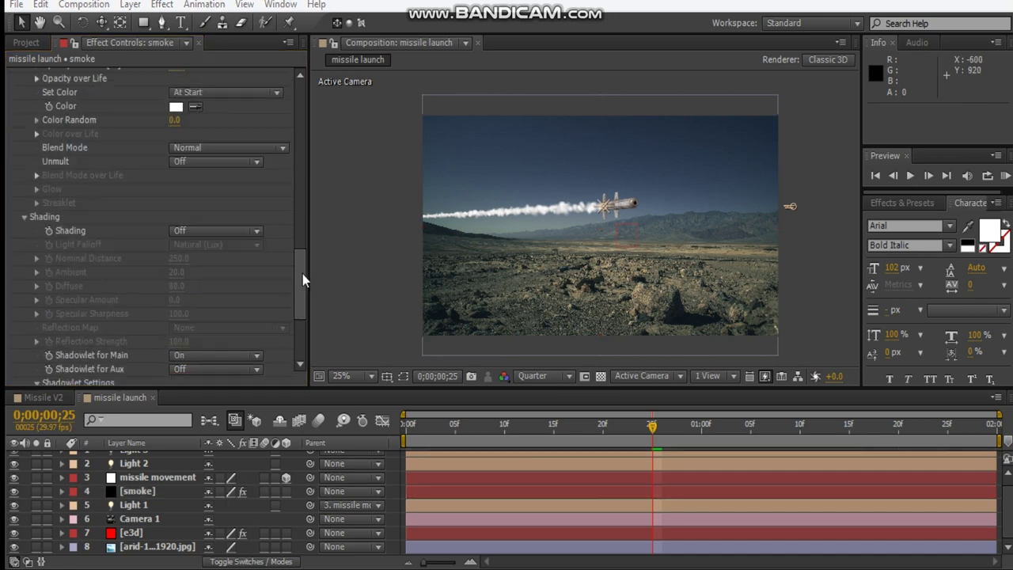
left_click_drag(301, 273, 295, 348)
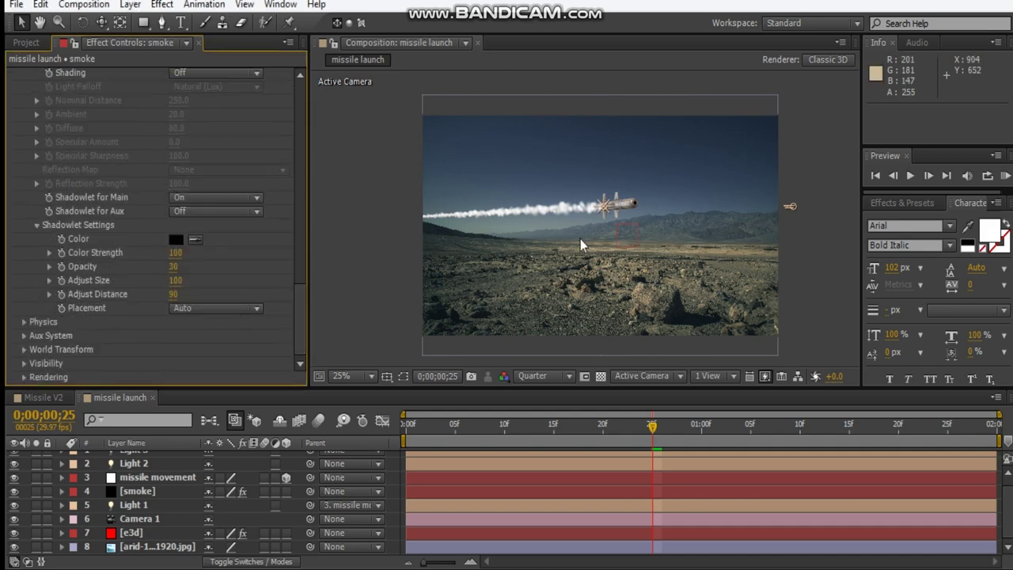
scroll(538, 234, "up", 2)
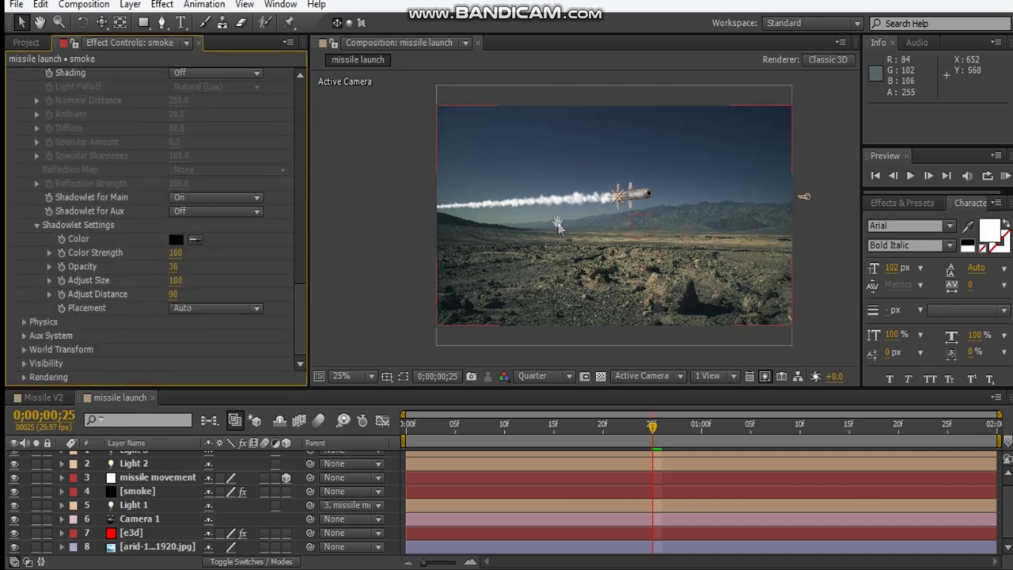
scroll(499, 210, "left", 2)
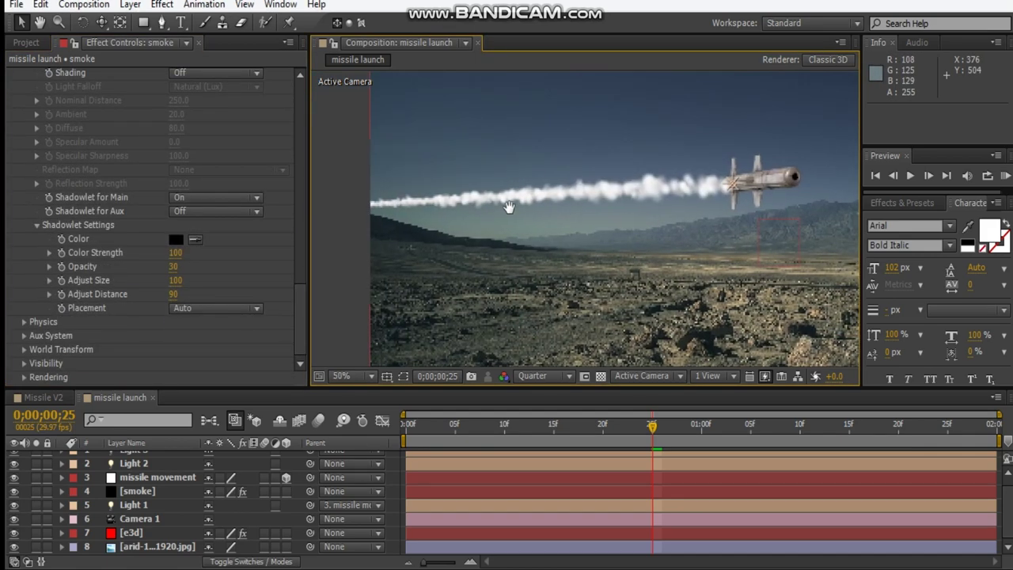
left_click(173, 267)
type("50")
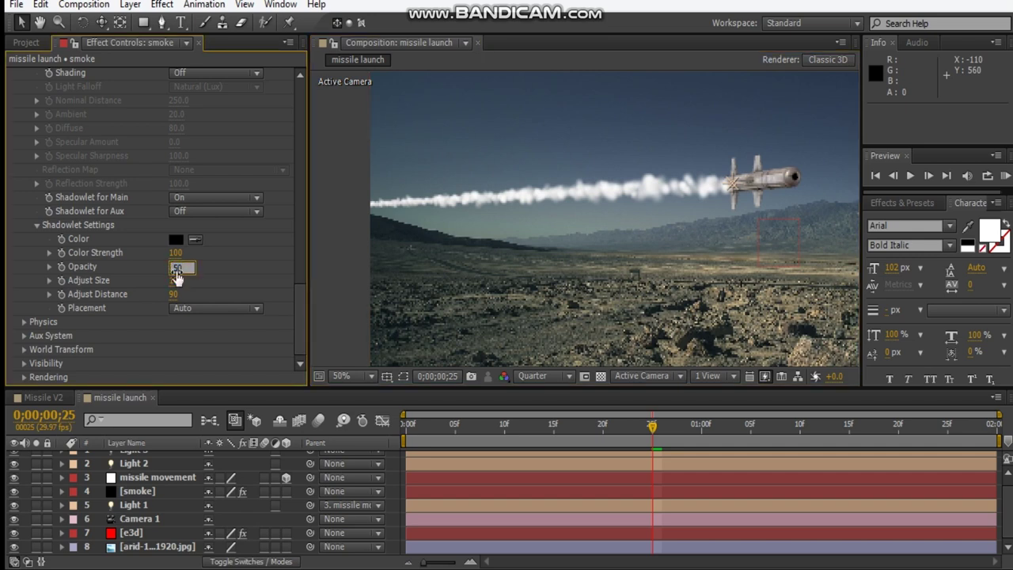
key("Return")
left_click(592, 209)
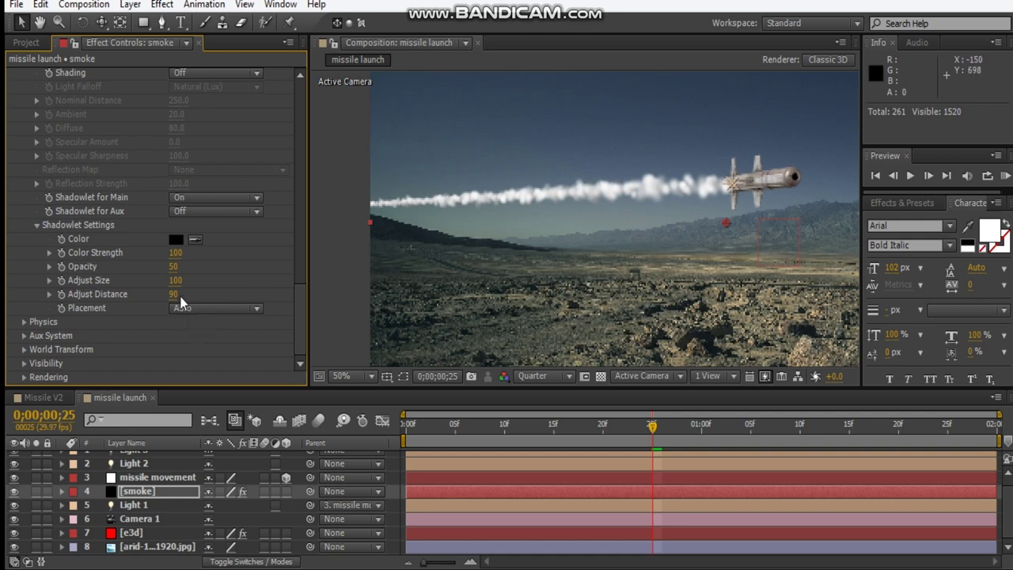
left_click_drag(170, 295, 161, 294)
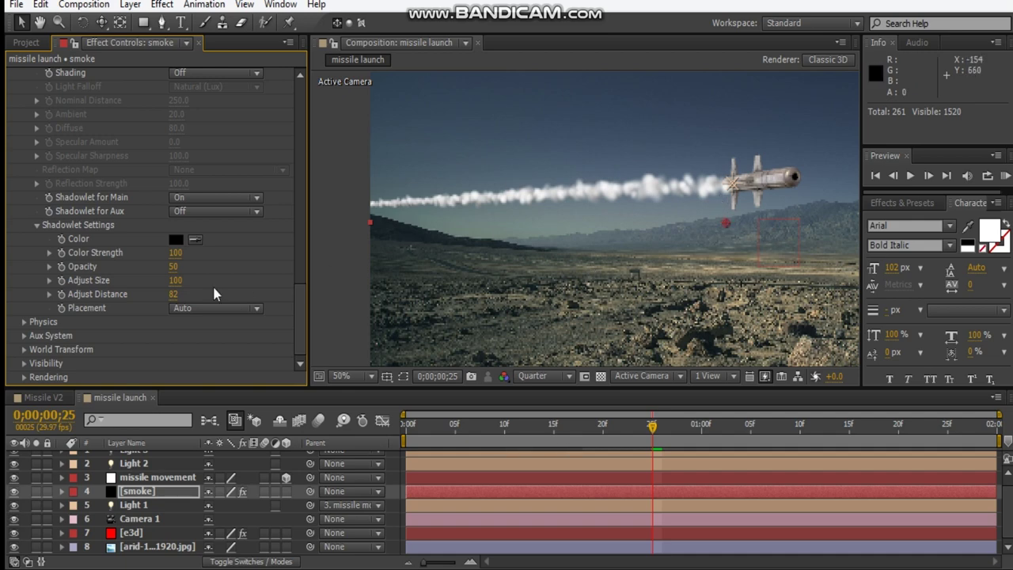
- Raise Particular's Emitter Particles/sec to 500
scroll(174, 294, "up", 15)
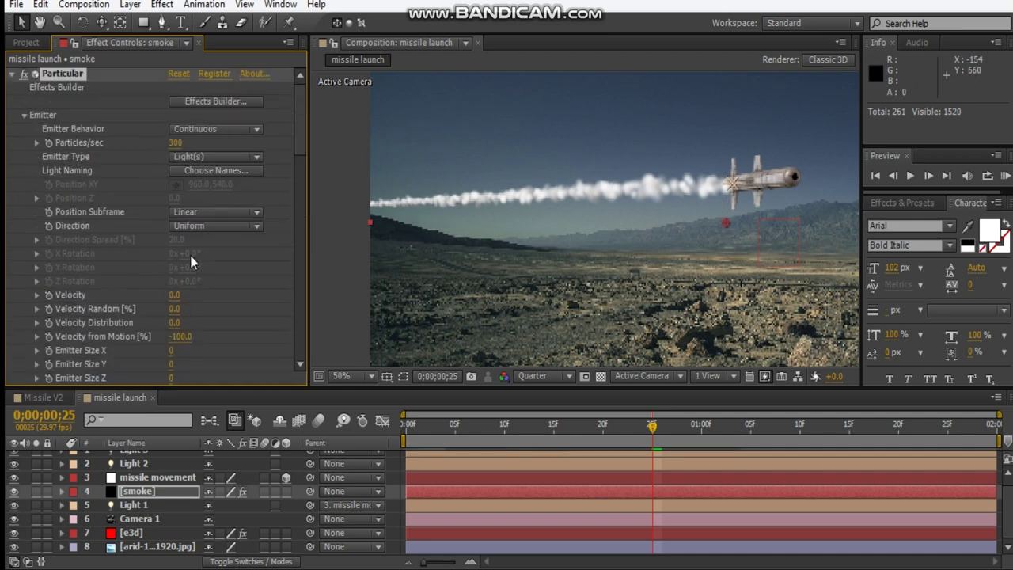
left_click(174, 143)
type("500")
key("Return")
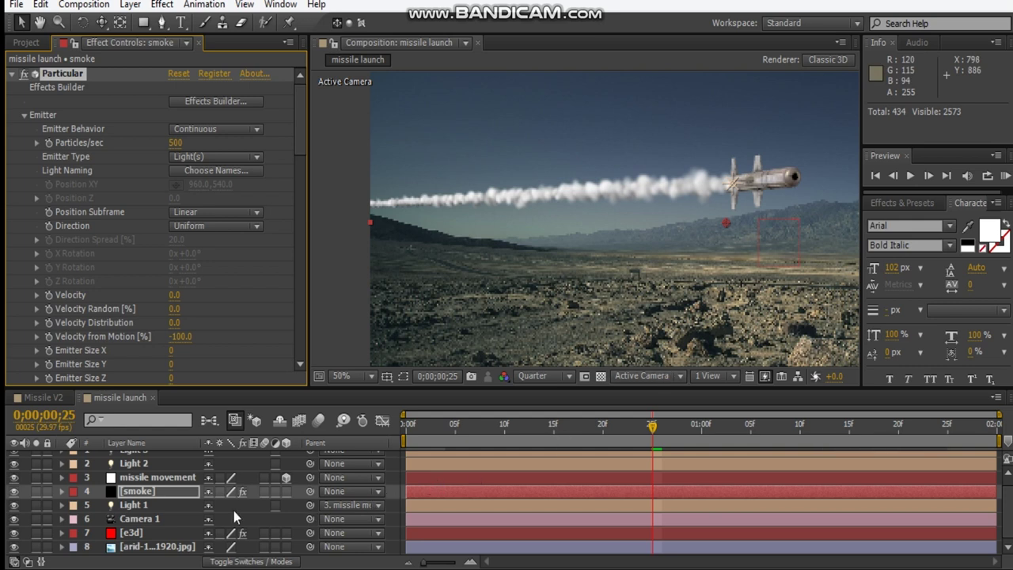
left_click(171, 491)
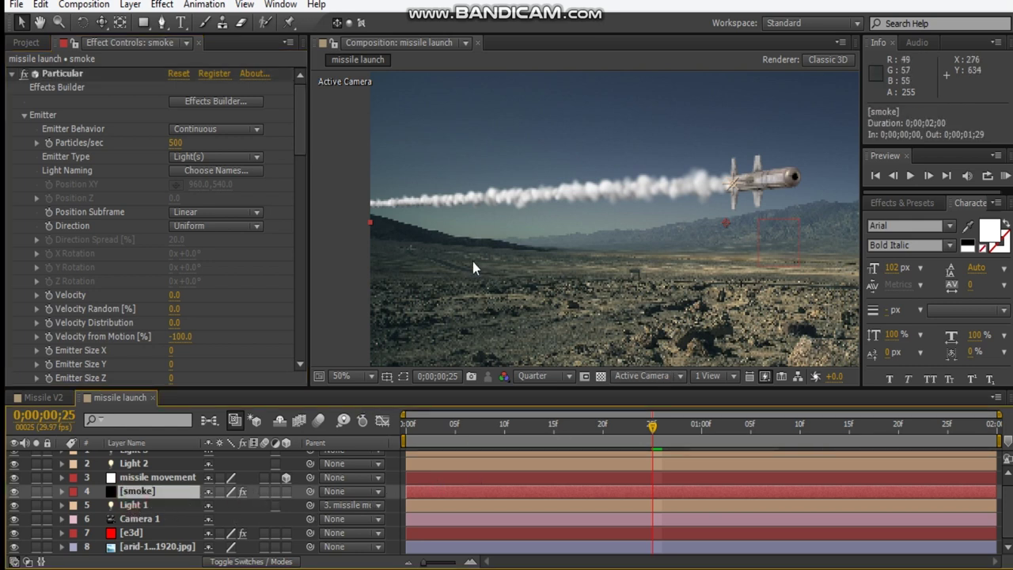
scroll(193, 309, "down", 10)
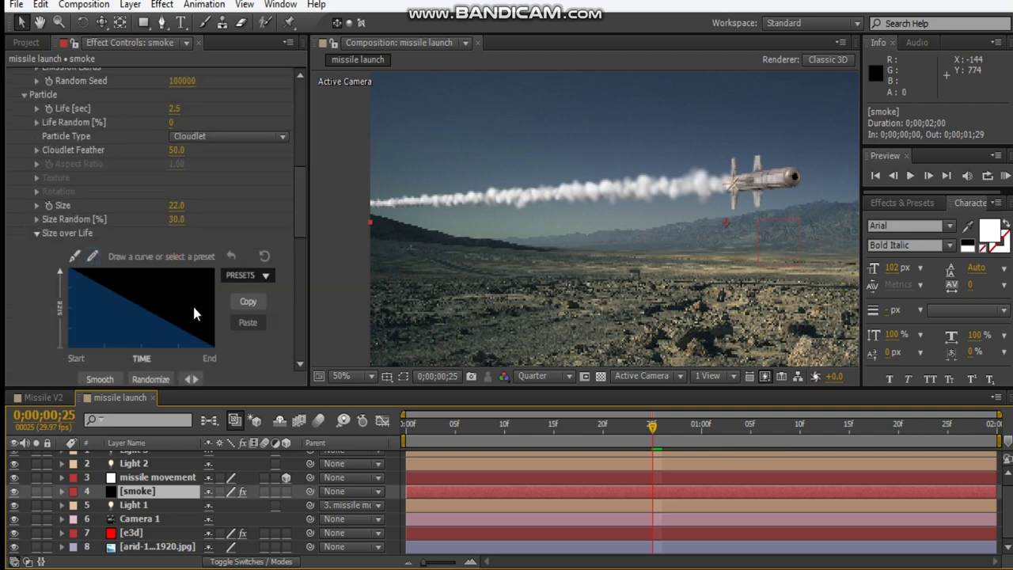
scroll(193, 306, "down", 2)
- Drag missile movement's second Position keyframe from 1;00 to 1;10
left_click(177, 479)
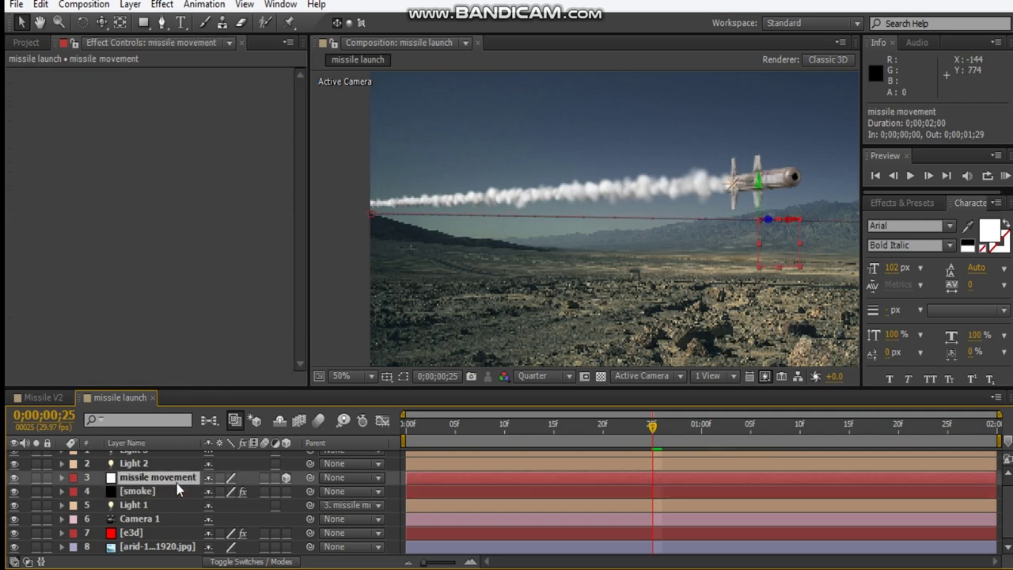
key("p")
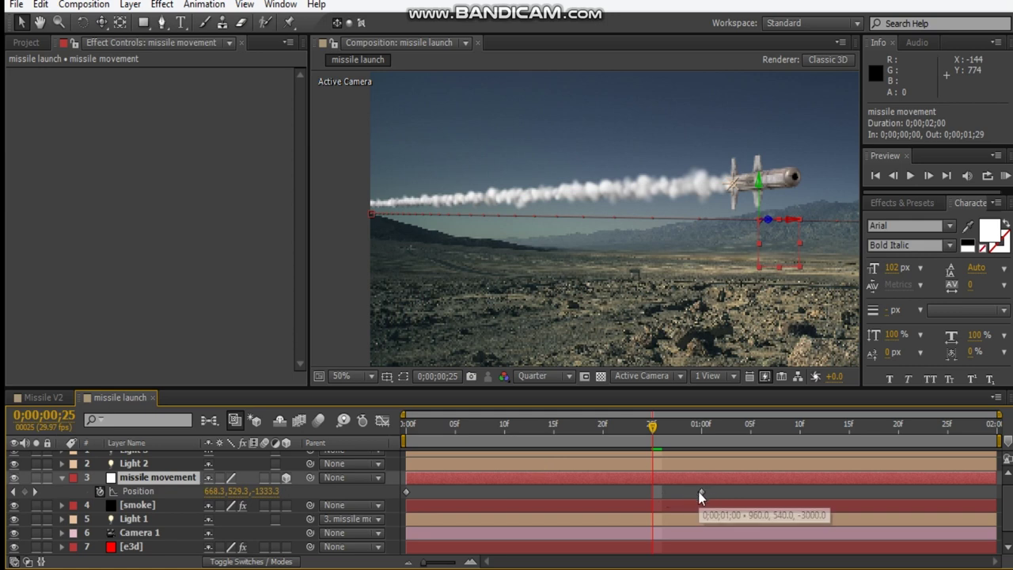
left_click_drag(699, 491, 798, 486)
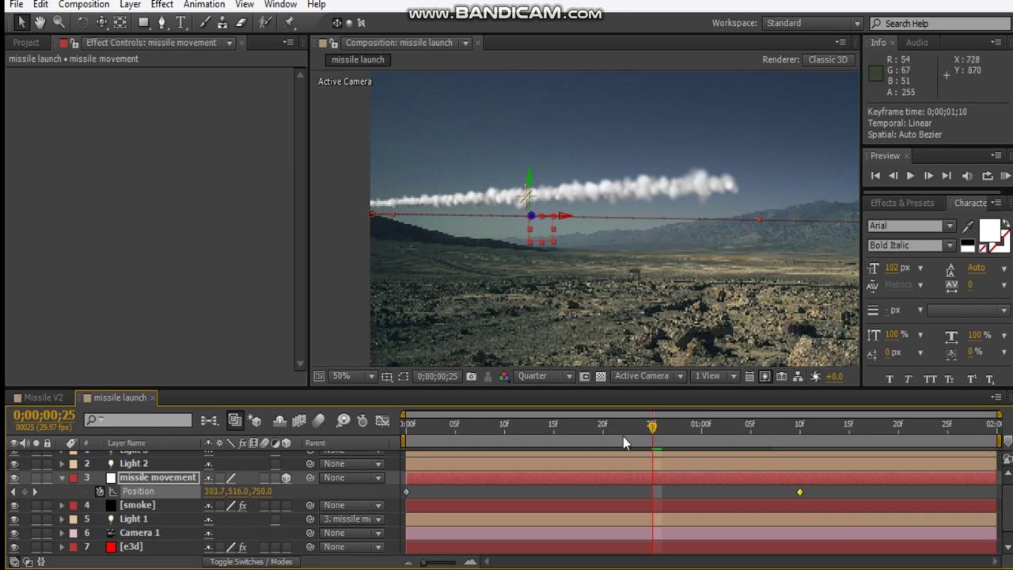
- Check the motion between frames 19 and 24 and tidy the layer's properties
left_click(594, 428)
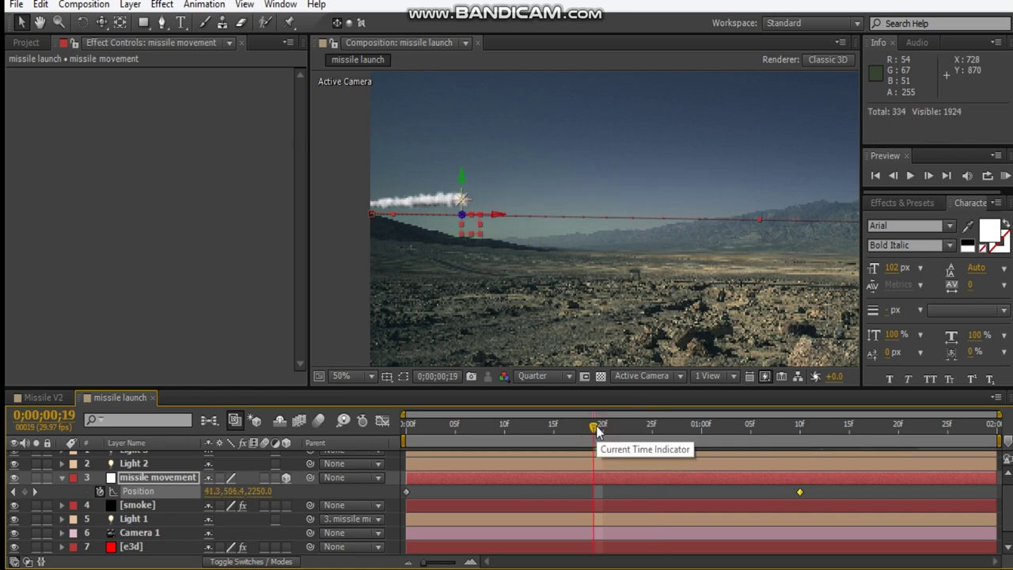
left_click(616, 430)
left_click(641, 427)
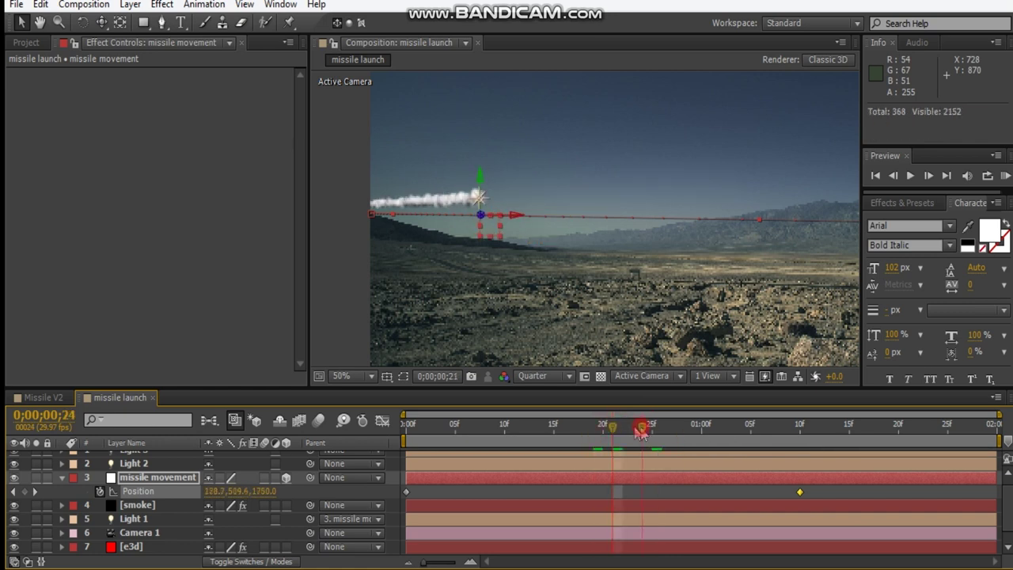
left_click(340, 273)
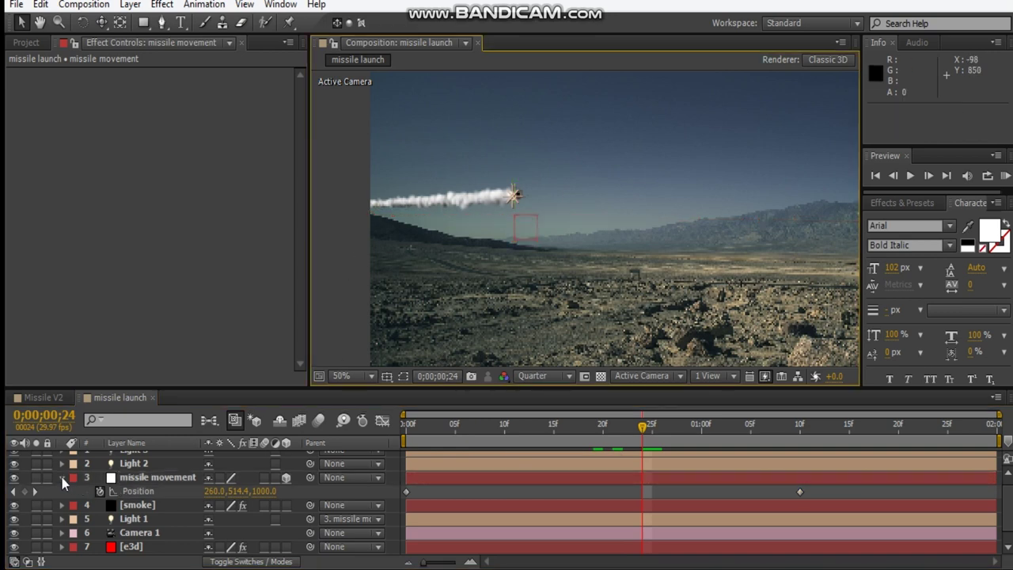
left_click(62, 478)
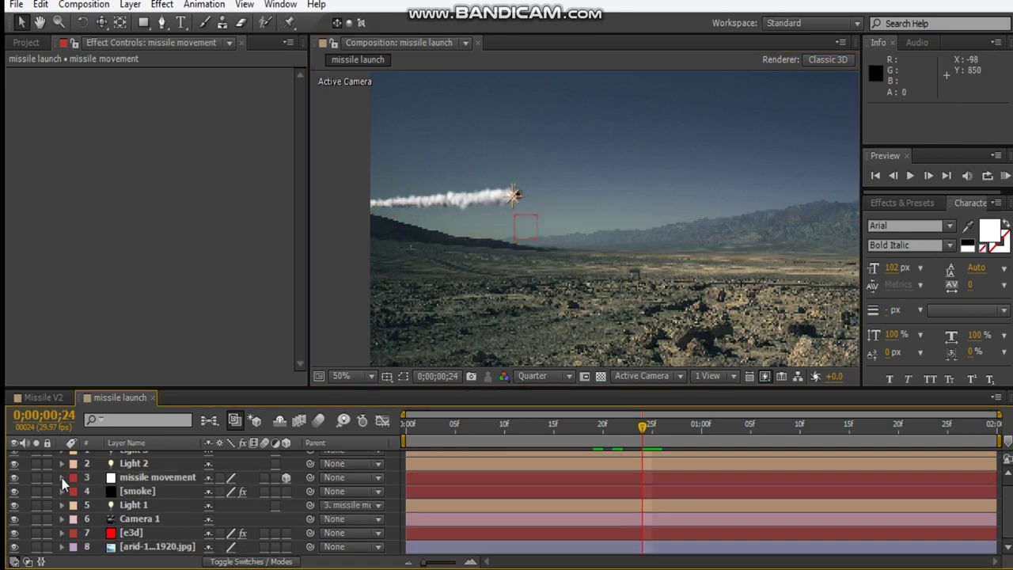
left_click(62, 478)
scroll(71, 477, "down", 1)
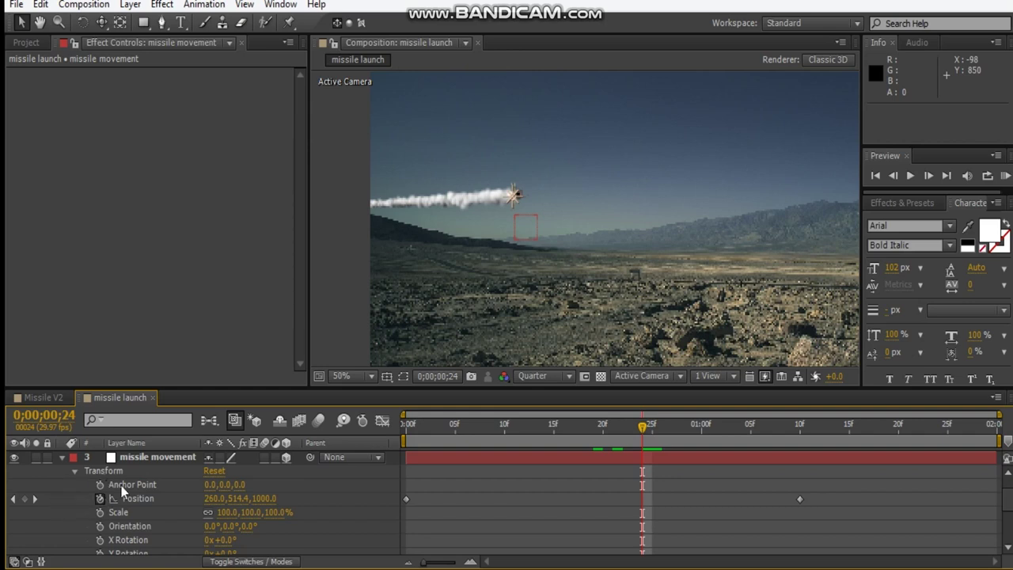
- Add a Position keyframe to missile movement at frame 24
key("p")
scroll(113, 496, "up", 1)
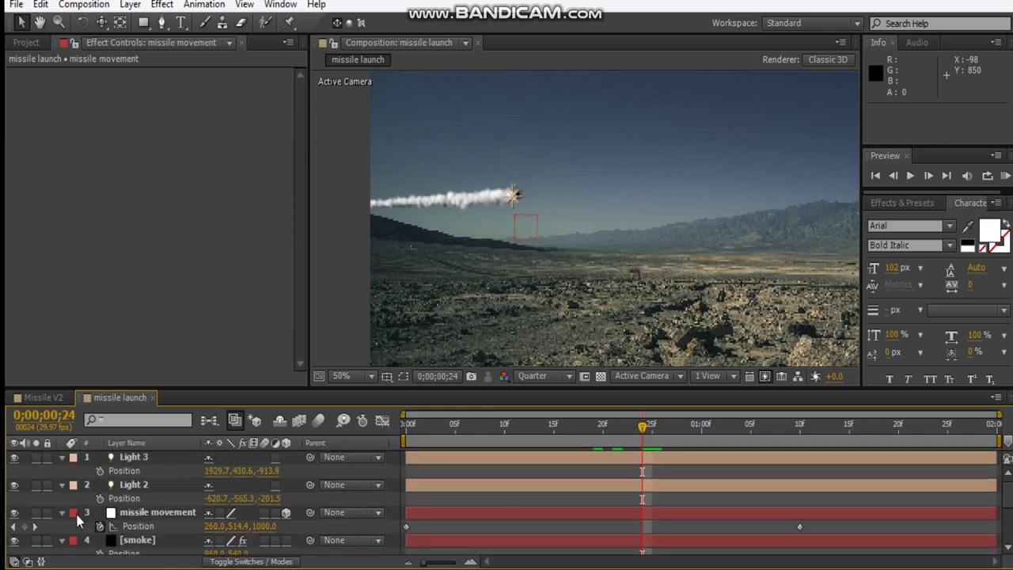
left_click(24, 526)
left_click(140, 513)
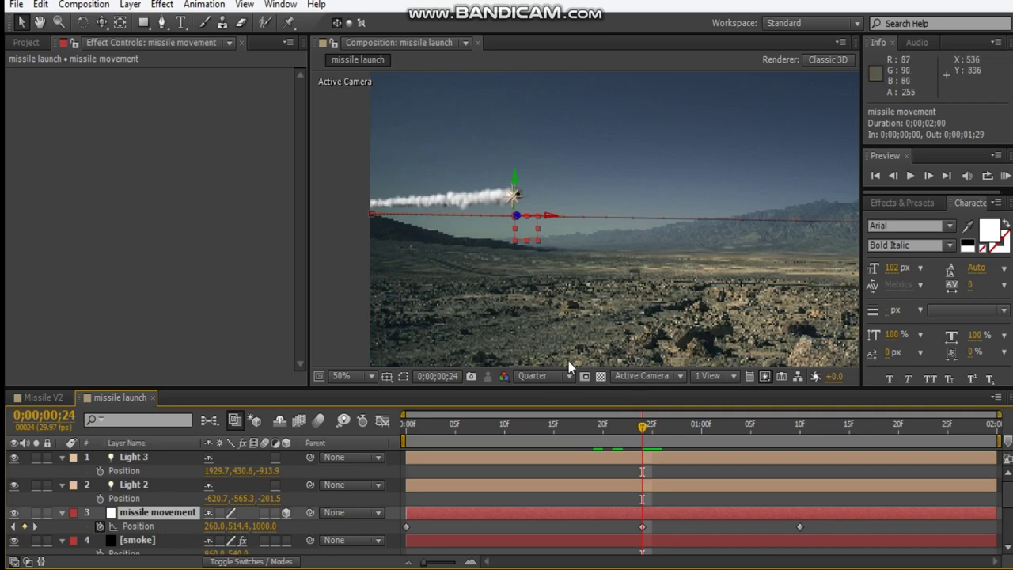
- In the Top 3D view, shift the missile along X to 850, 514.4, 1000
left_click(643, 375)
left_click(665, 247)
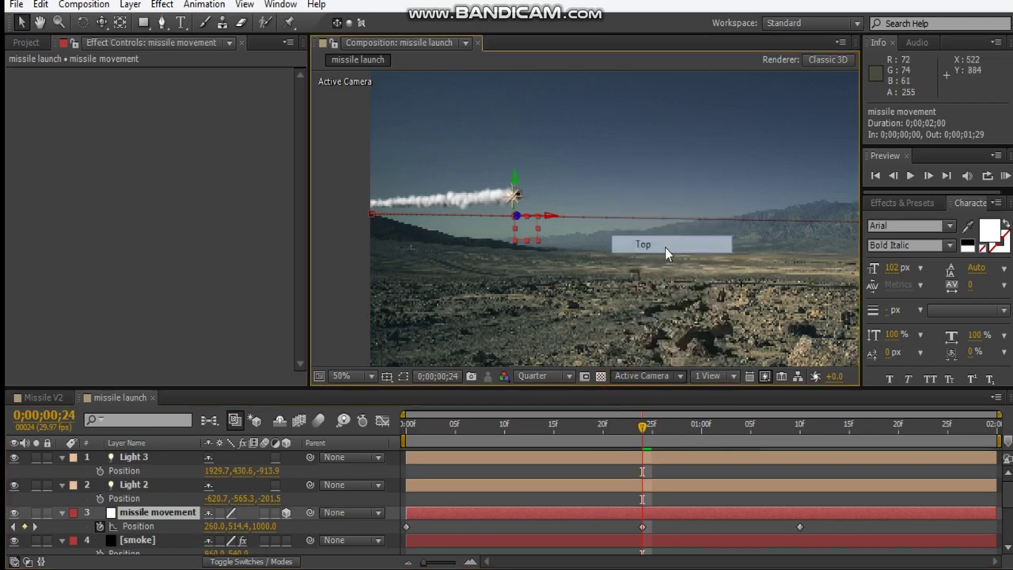
scroll(664, 243, "down", 2)
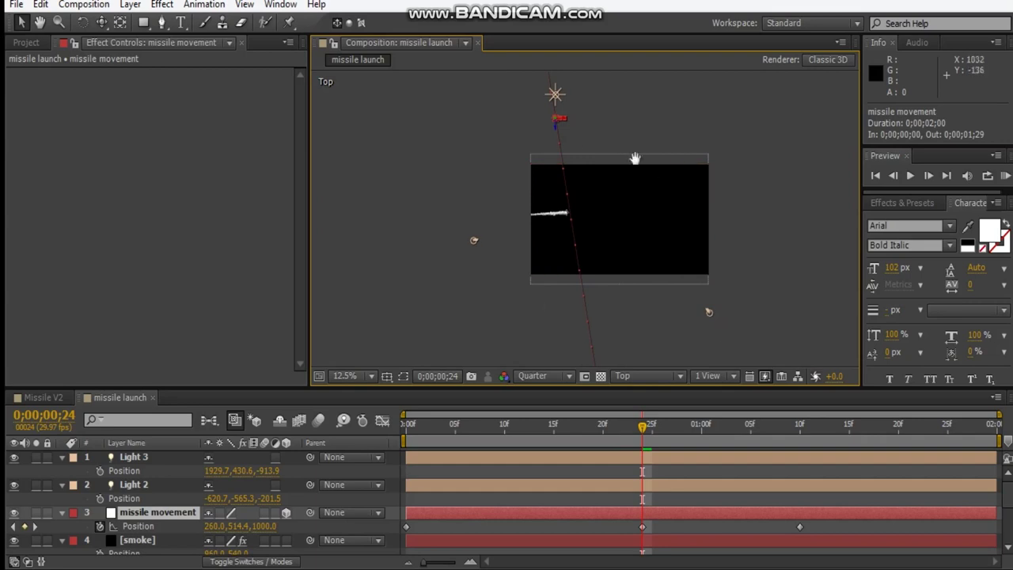
left_click_drag(635, 158, 706, 274)
scroll(649, 230, "up", 2)
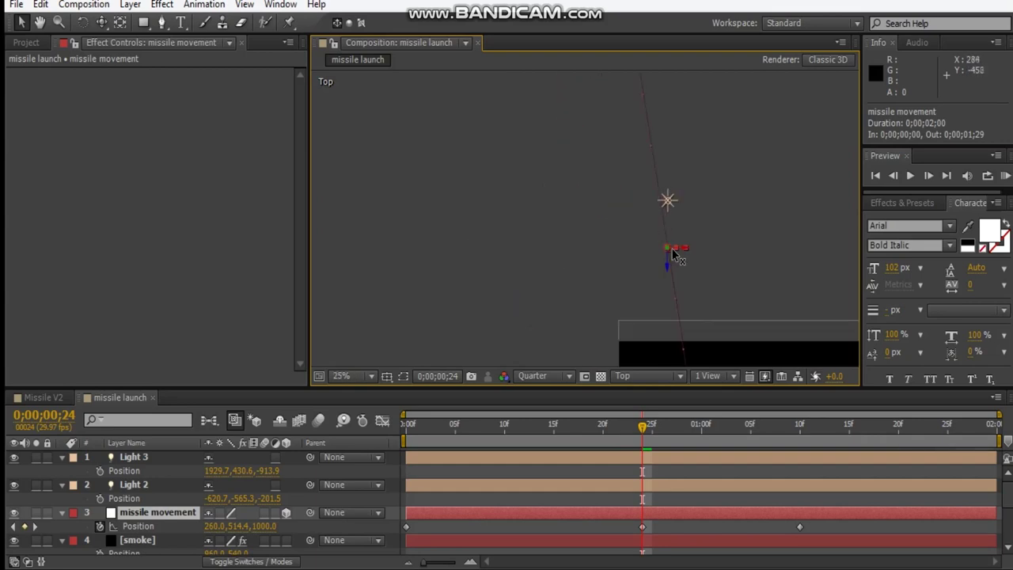
scroll(689, 248, "up", 2)
left_click_drag(690, 249, 461, 231)
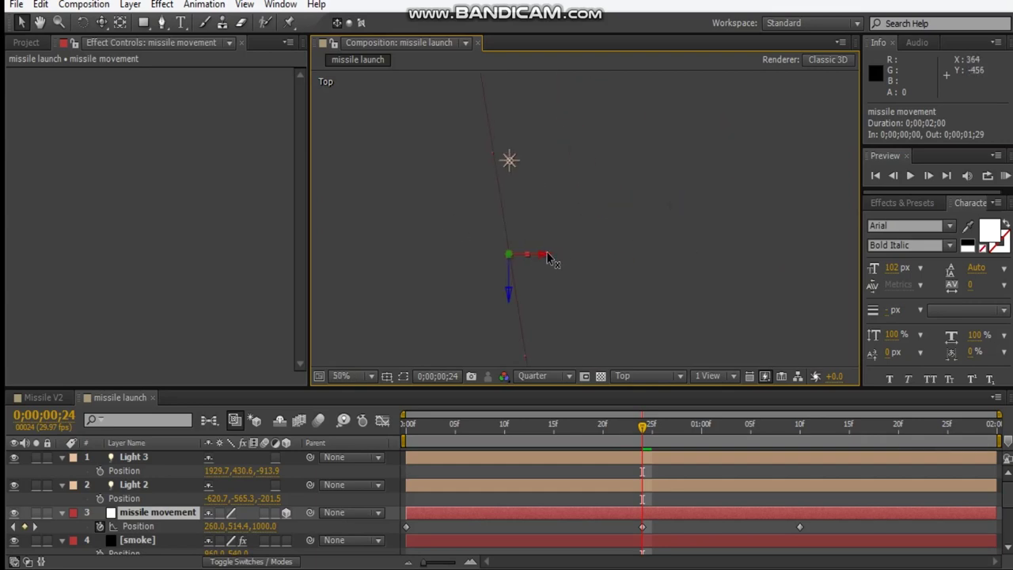
left_click_drag(547, 254, 780, 228)
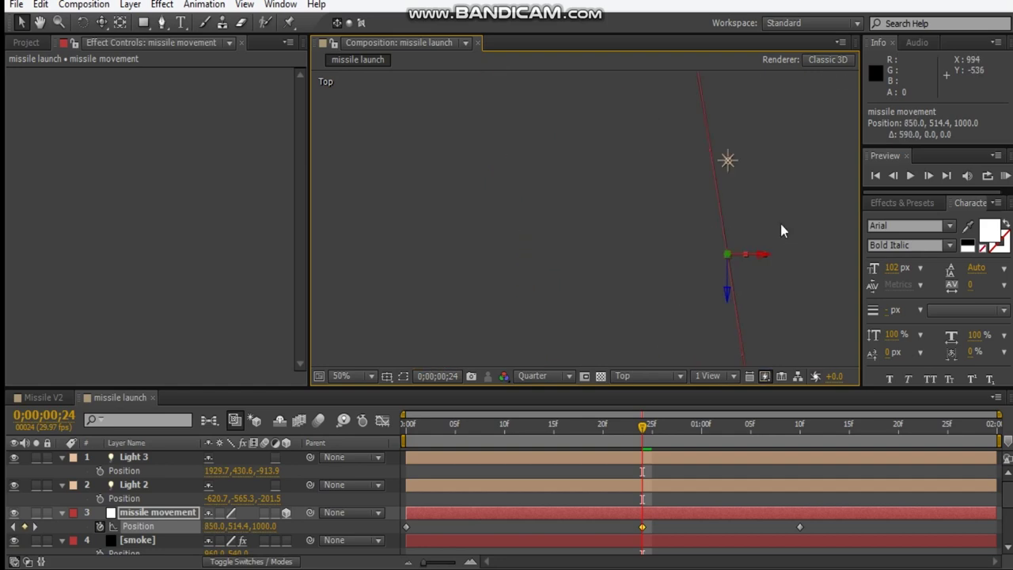
scroll(781, 224, "down", 6)
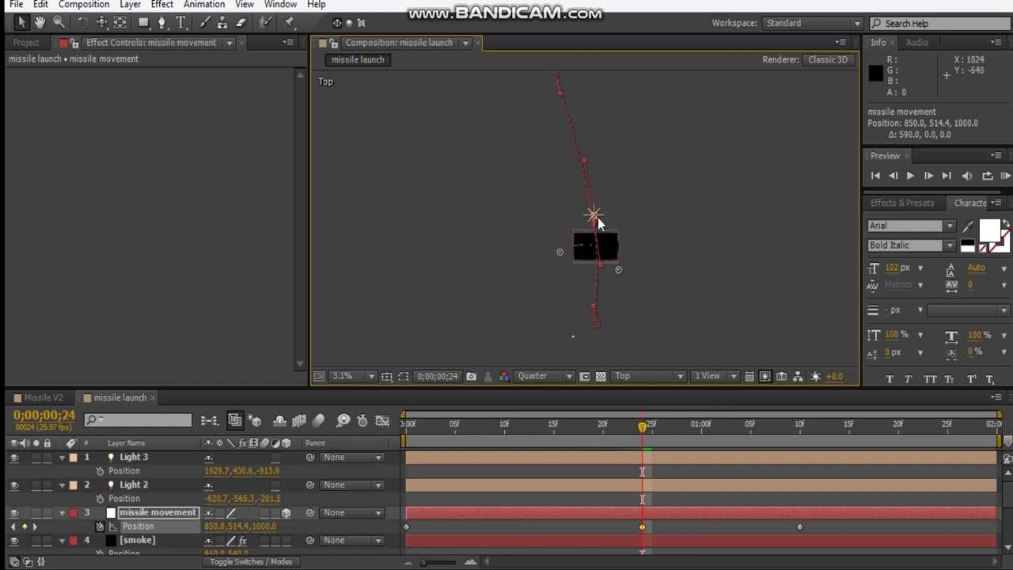
scroll(597, 217, "up", 1)
left_click_drag(631, 231, 673, 235)
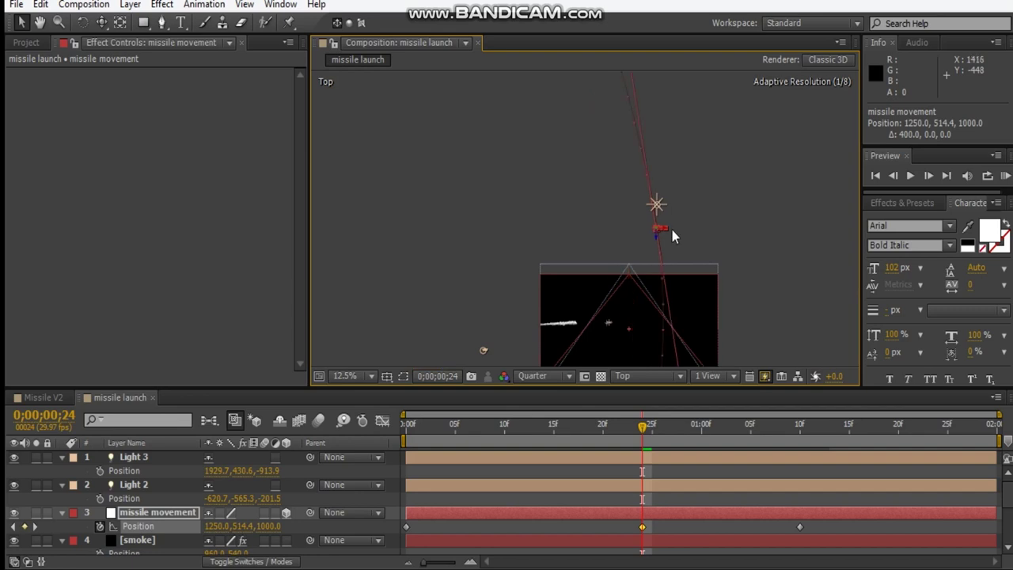
left_click_drag(670, 293, 638, 220)
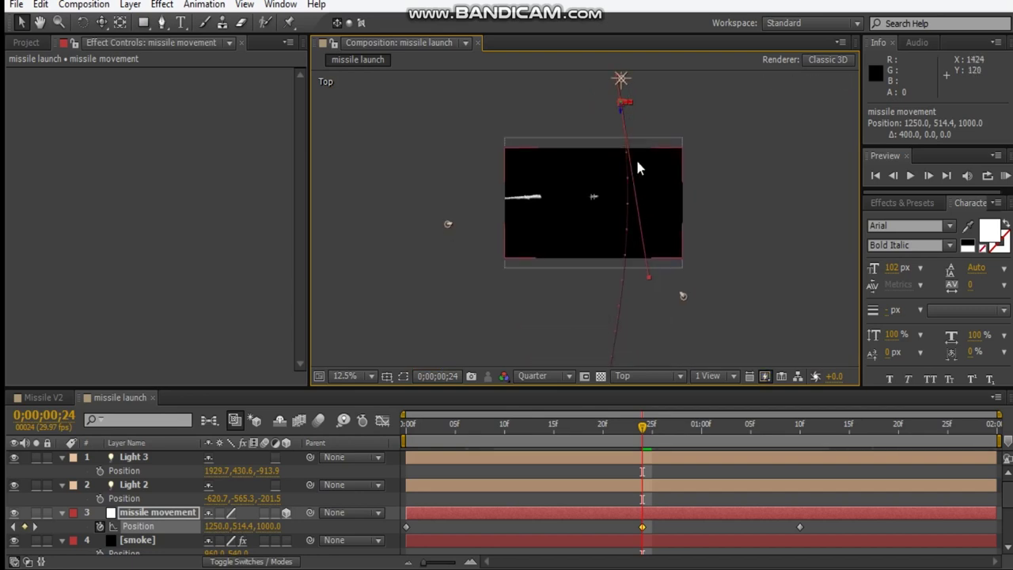
key("ctrl+z")
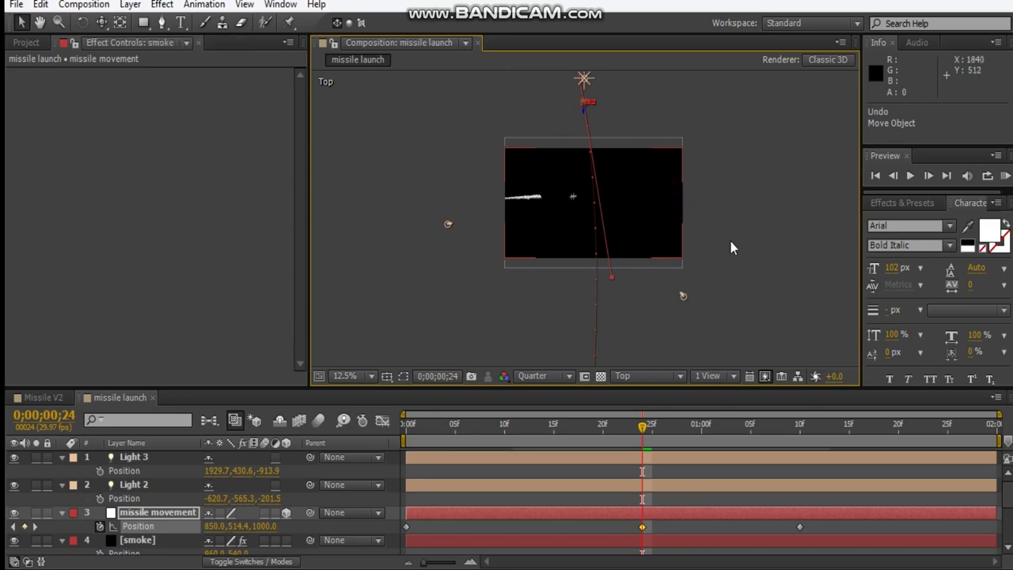
left_click(797, 535)
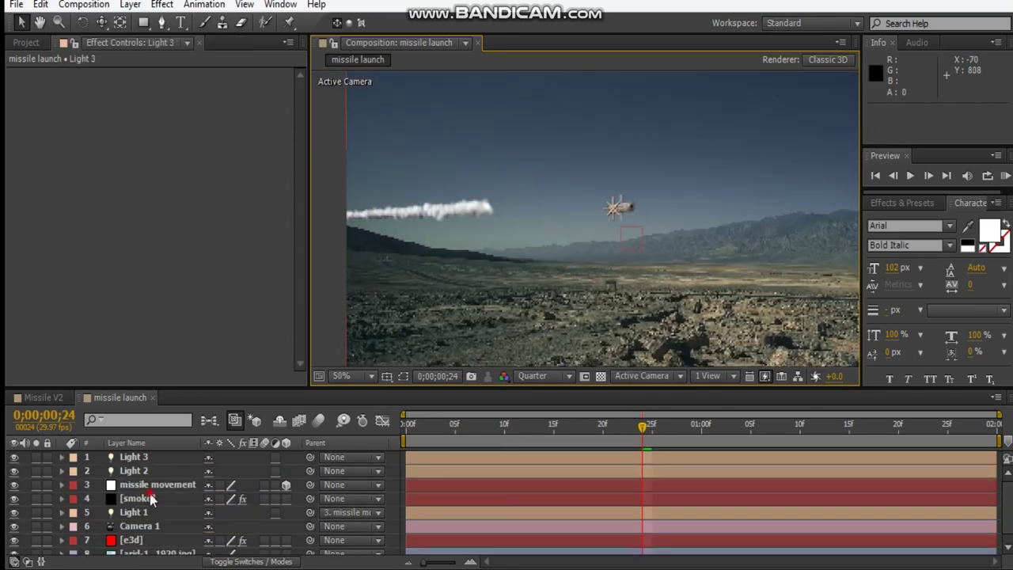
- Re-parent Light 1 to the missile movement layer
left_click(136, 499)
left_click(333, 513)
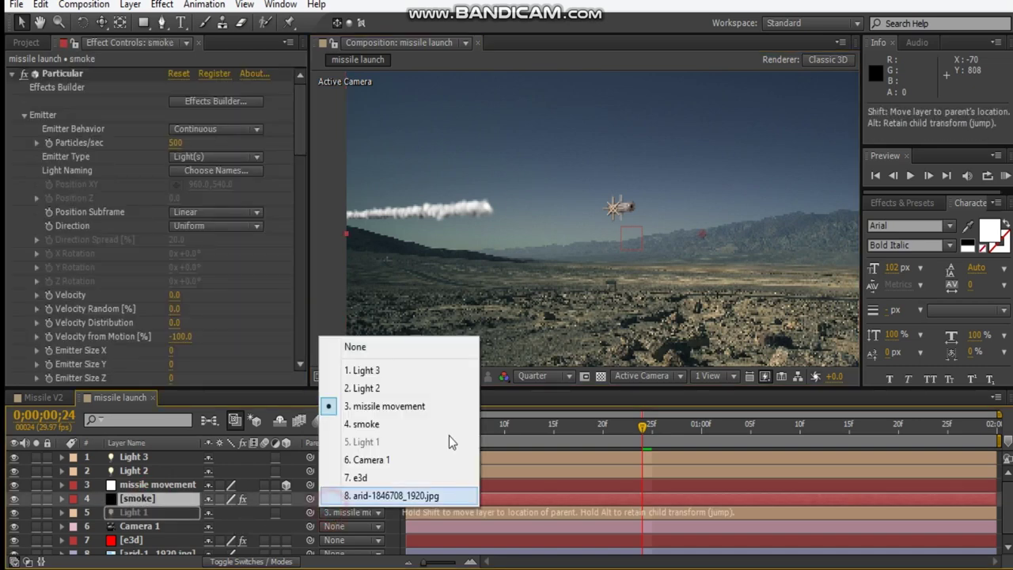
left_click(387, 346)
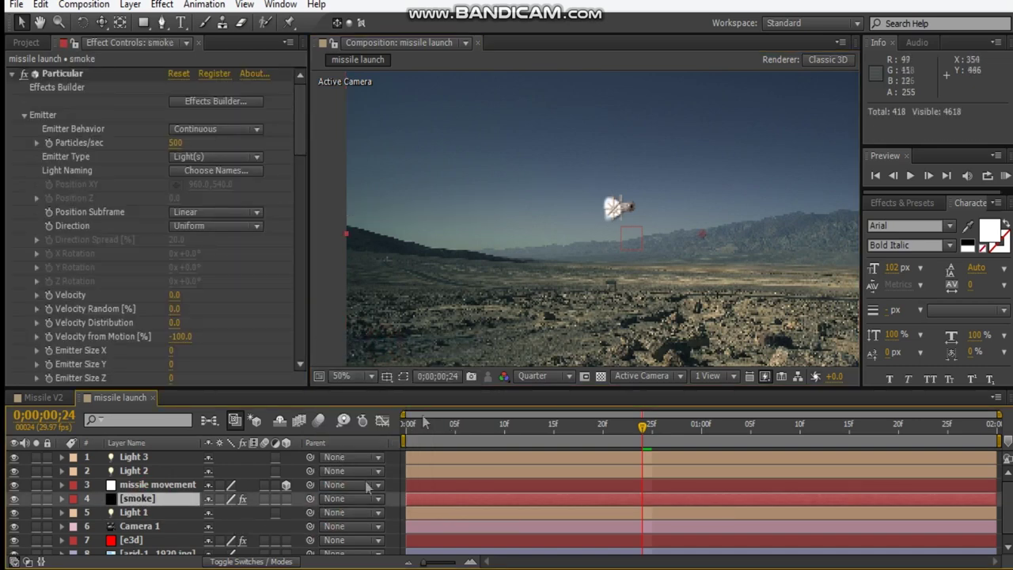
left_click_drag(308, 513, 163, 486)
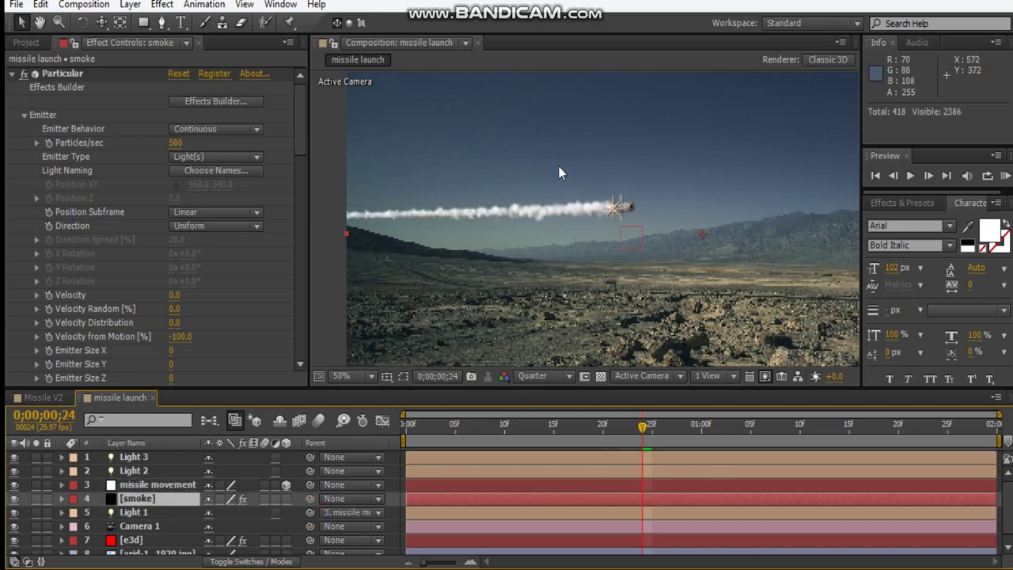
scroll(558, 167, "down", 2)
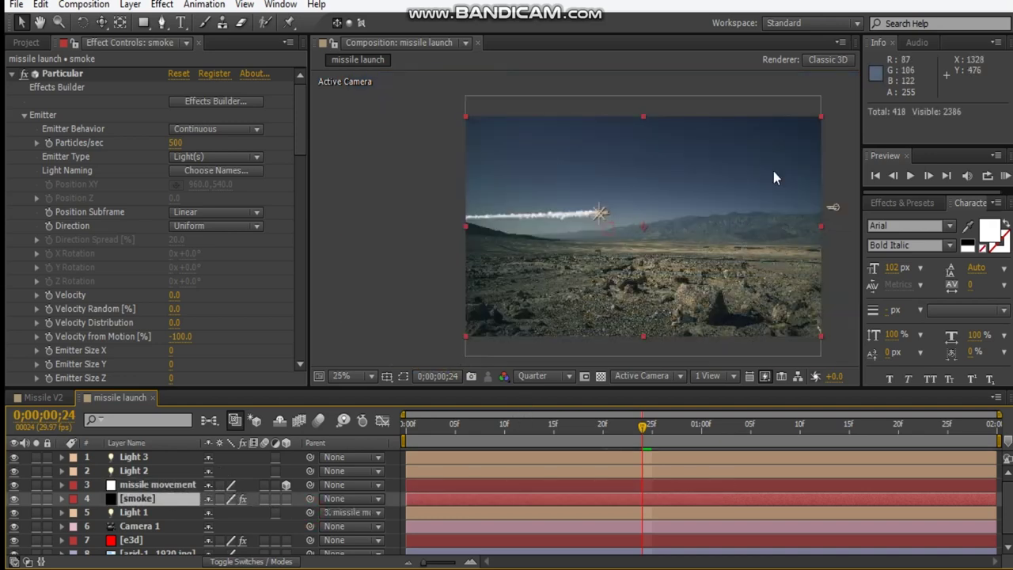
- Duplicate the [smoke] particle layer with Ctrl+D
key("F2")
left_click(147, 540)
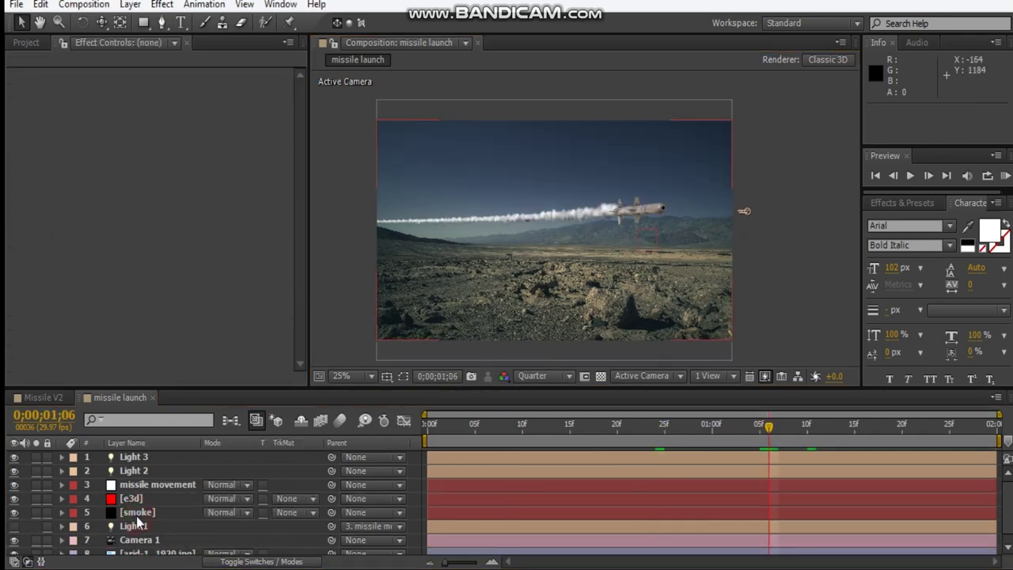
left_click(136, 516)
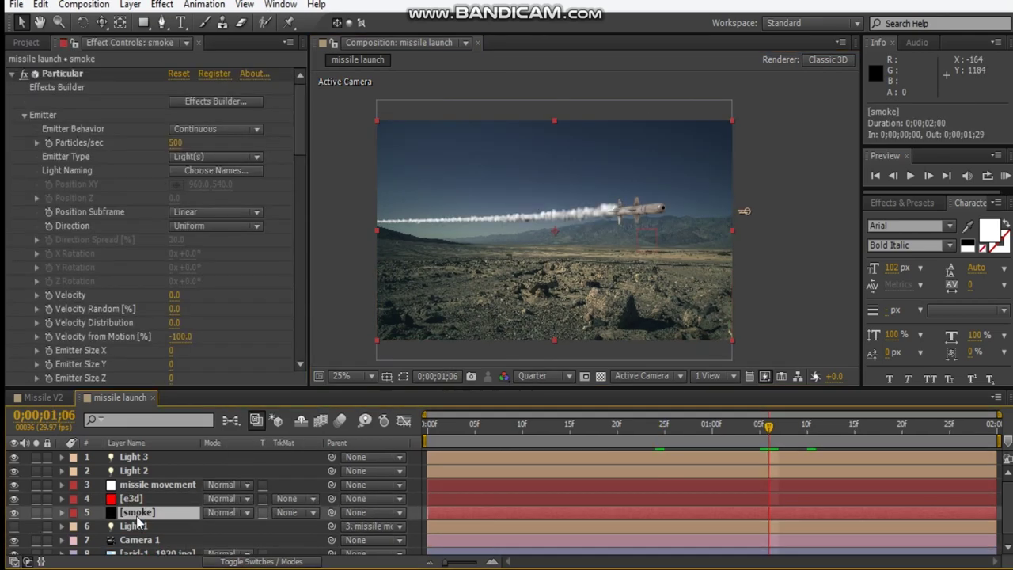
key("ctrl+d")
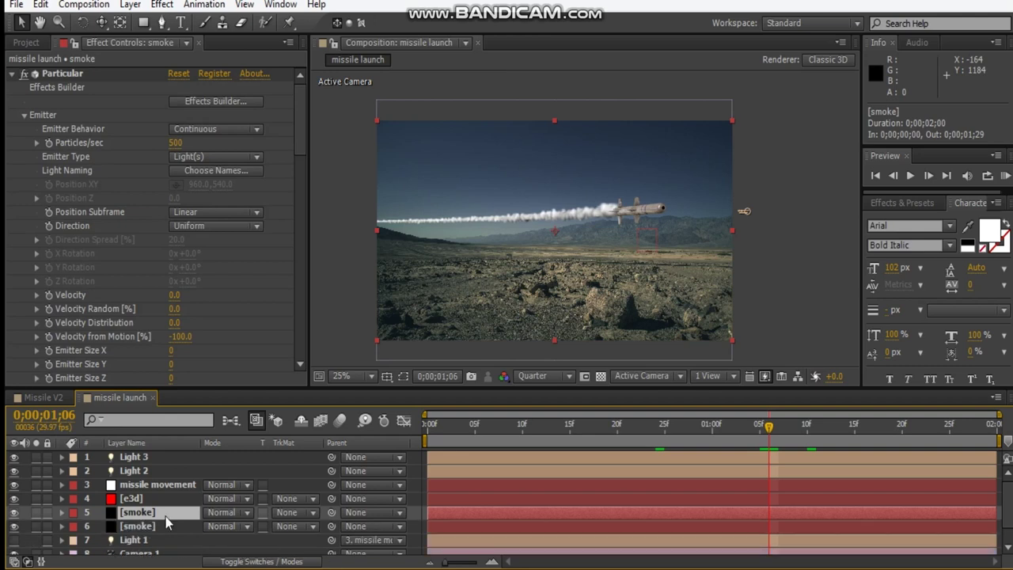
- Rename the smoke copy to 'fire' and solo it
left_click(165, 516)
key("Return")
type("fire")
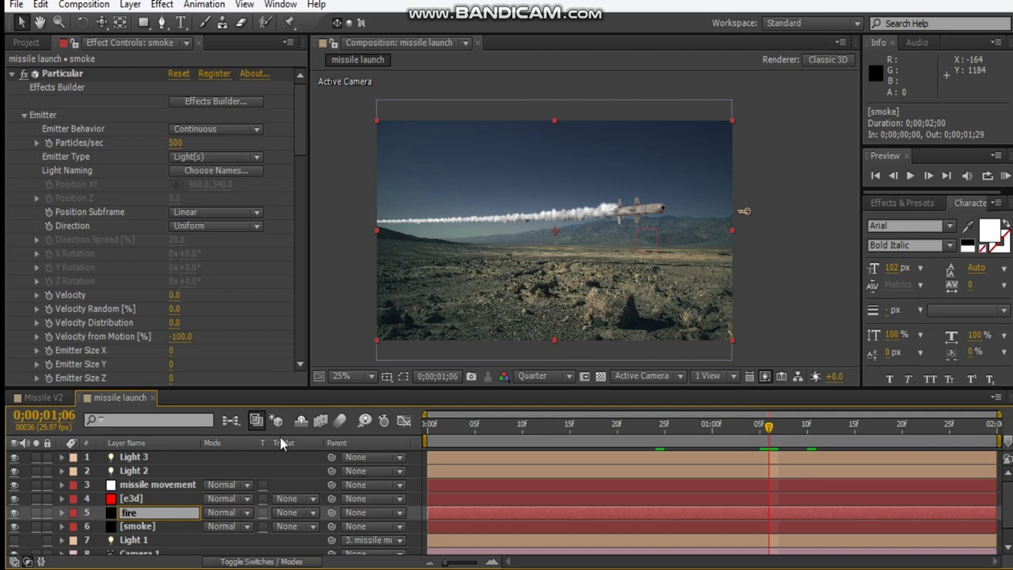
left_click(340, 309)
key("Return")
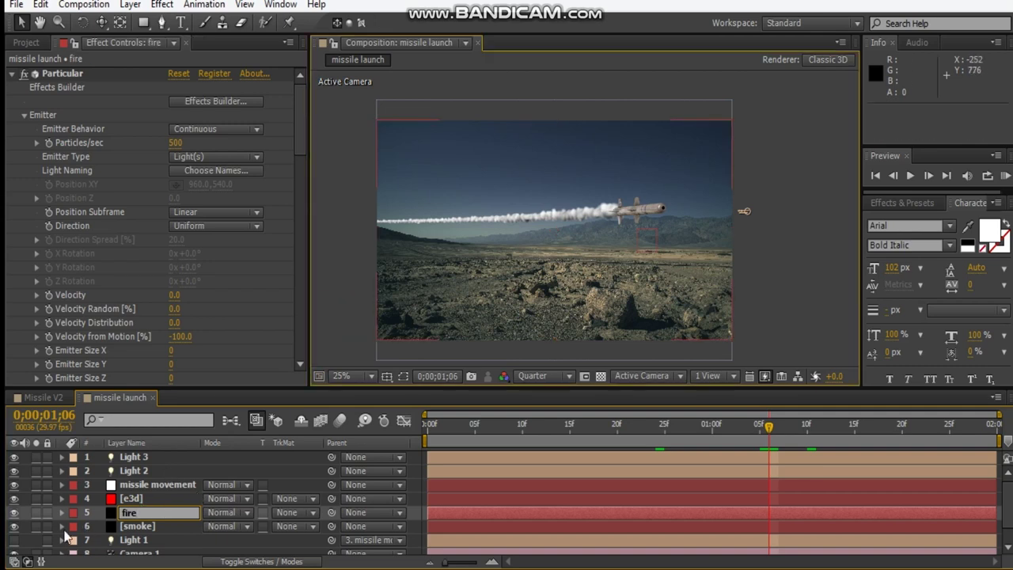
left_click(35, 512)
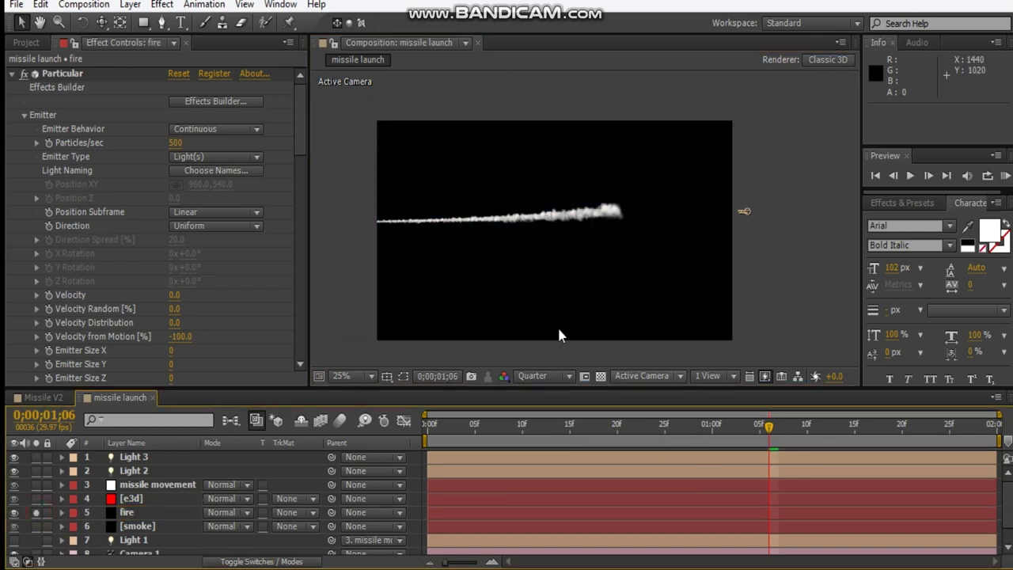
- Set the fire layer's particle Life to 0.1 seconds
scroll(171, 307, "down", 1)
scroll(200, 315, "down", 5)
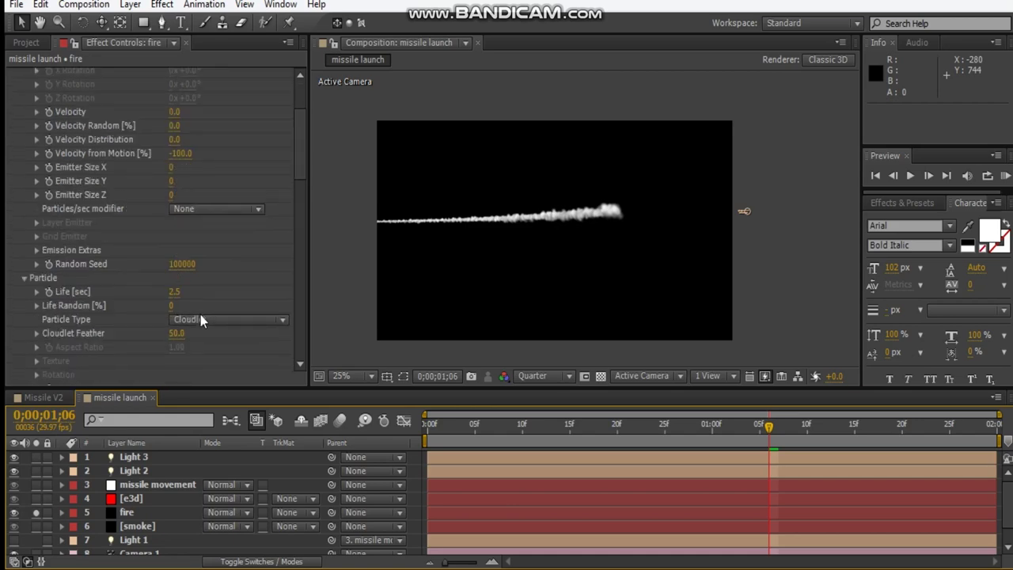
left_click(175, 257)
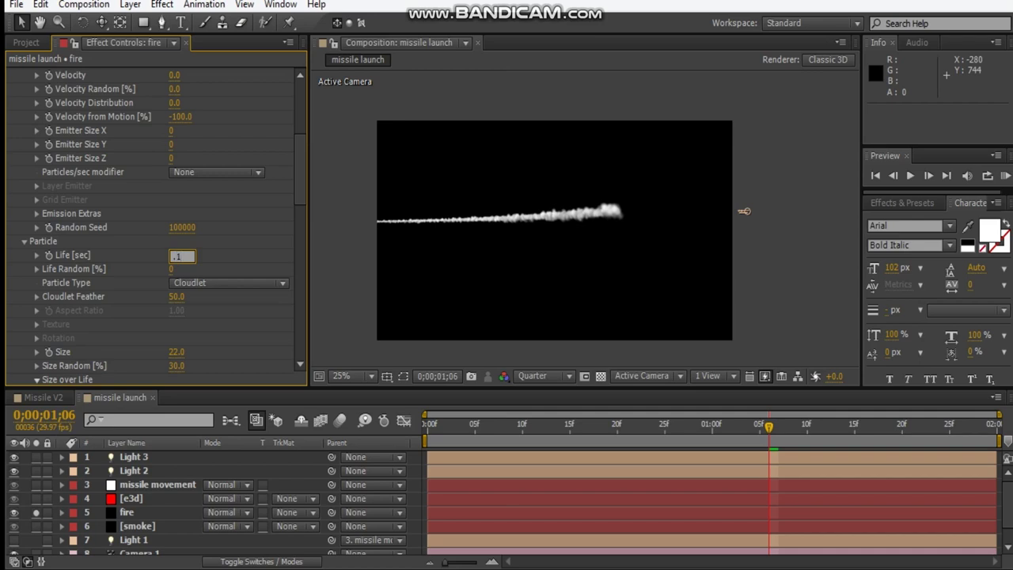
key("Return")
left_click(621, 243)
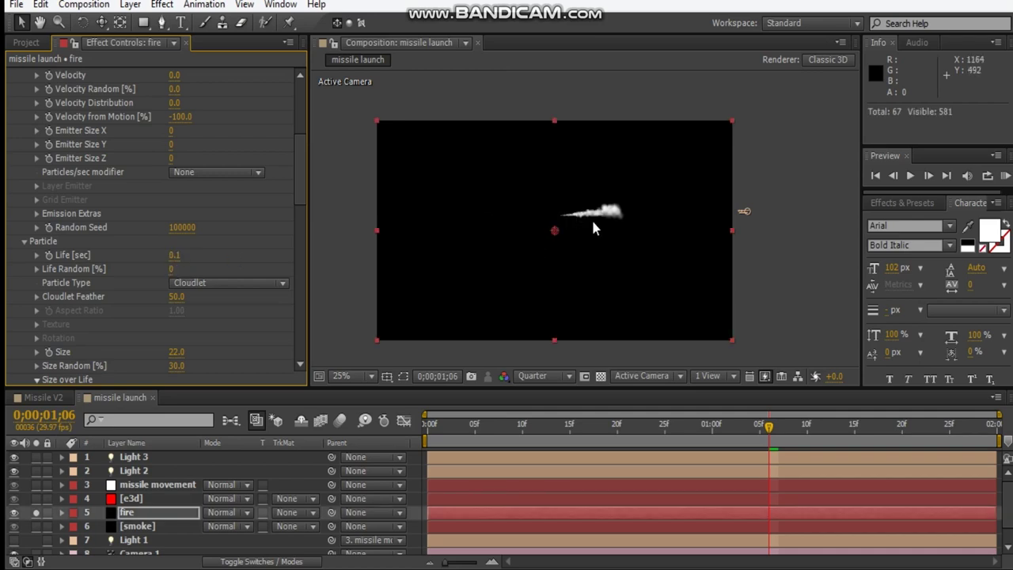
- Apply a flat, constant Size over Life curve preset
key("period")
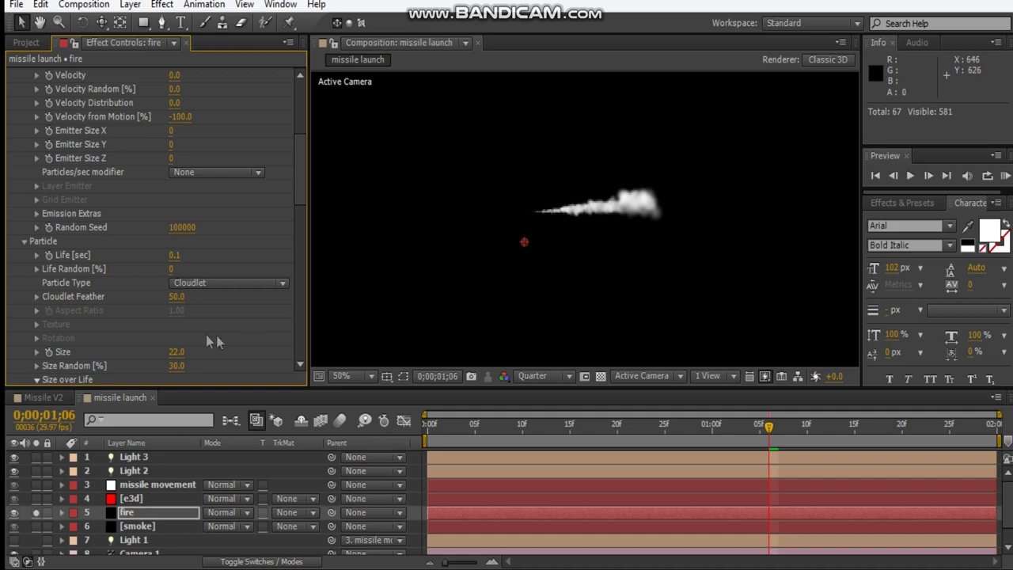
scroll(188, 322, "down", 4)
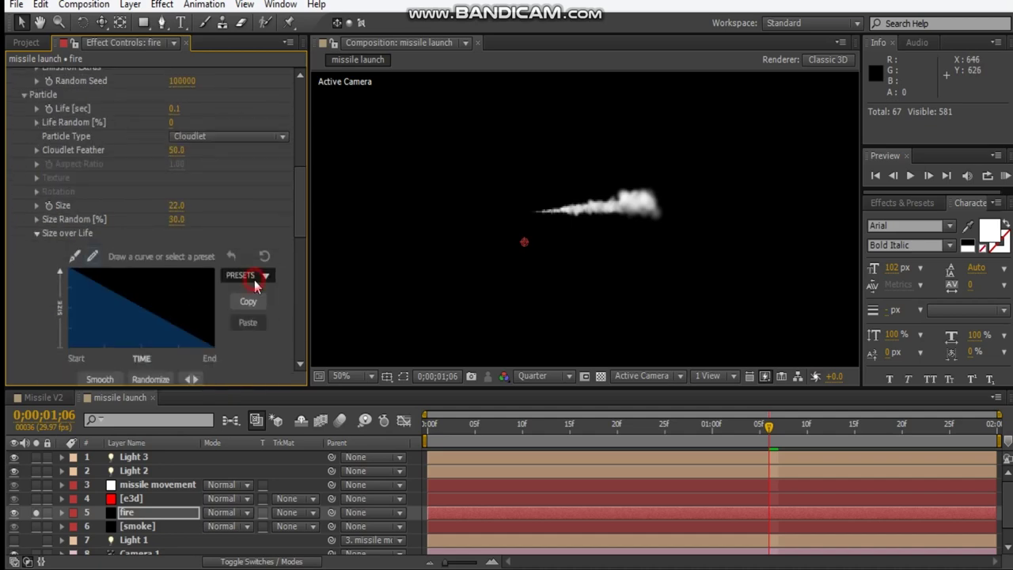
left_click(255, 277)
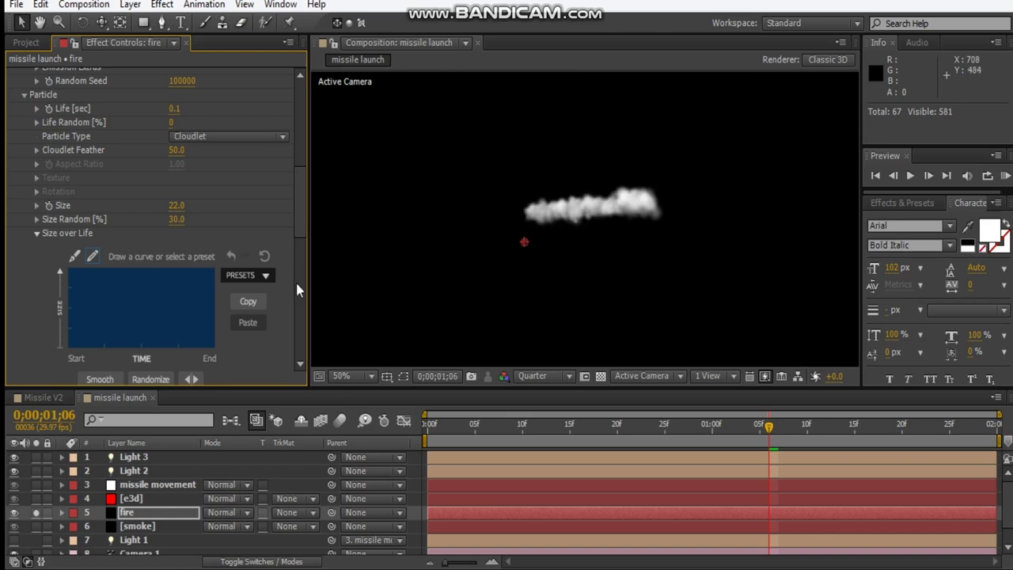
scroll(164, 305, "down", 2)
scroll(217, 153, "up", 4)
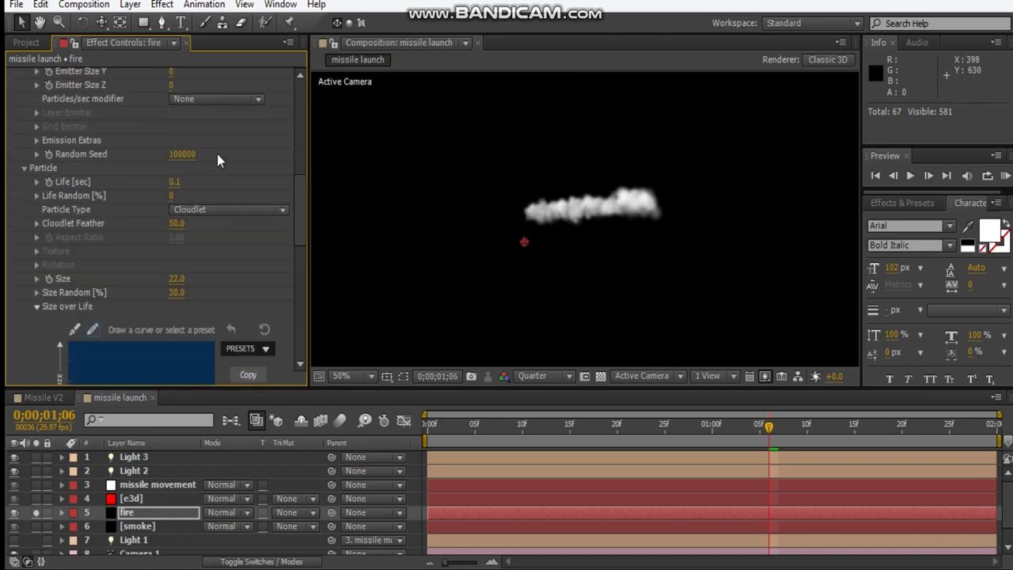
left_click(215, 212)
- Make the fire particles Sphere type and raise their Size from 22 to 54
left_click(393, 234)
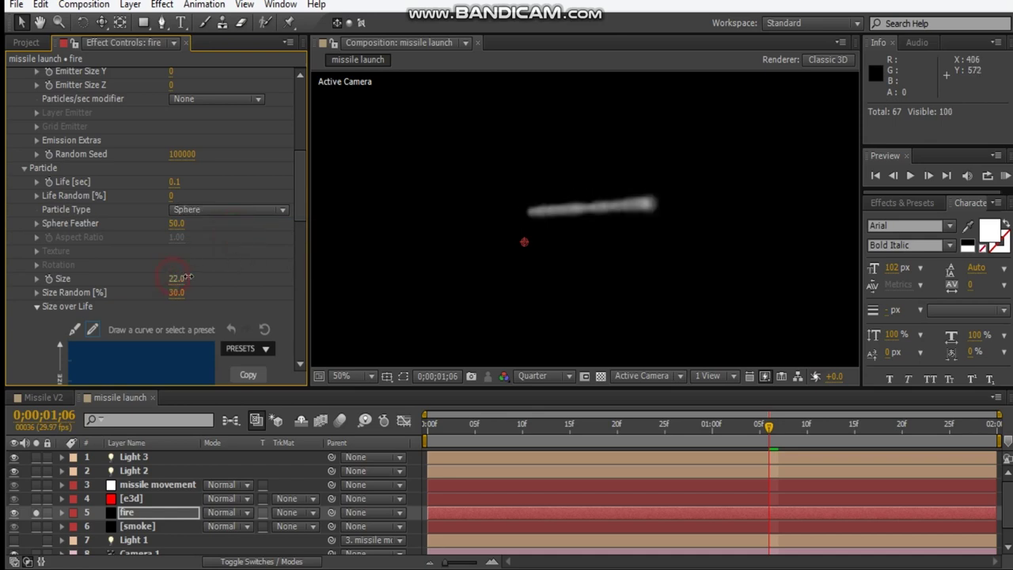
left_click_drag(194, 276, 195, 276)
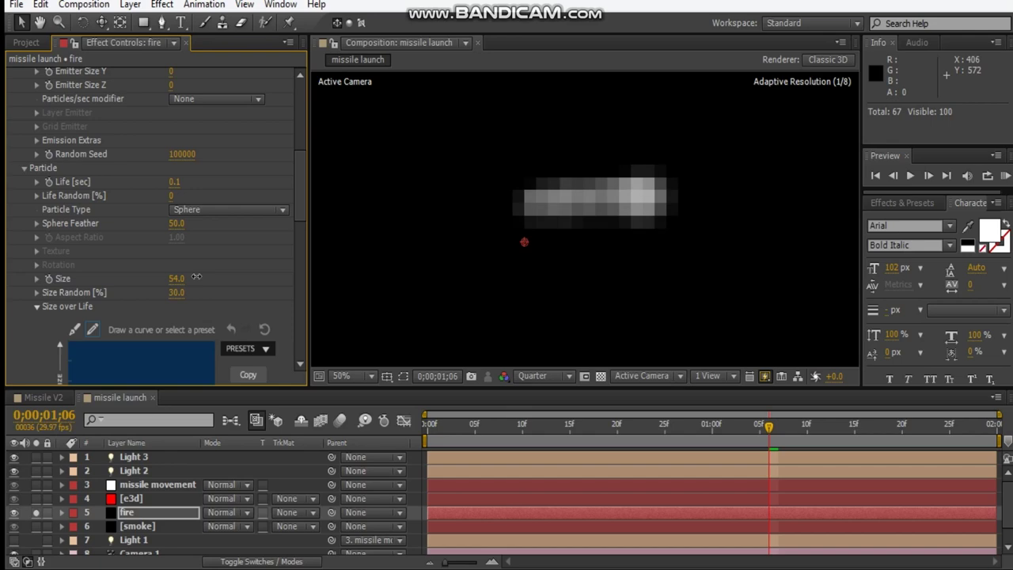
scroll(196, 279, "down", 5)
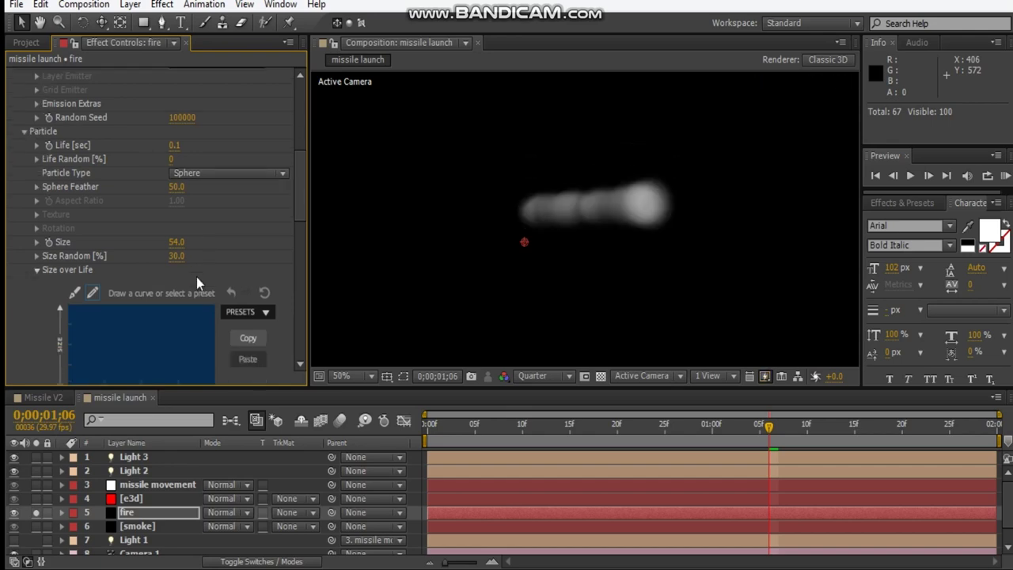
scroll(196, 277, "down", 4)
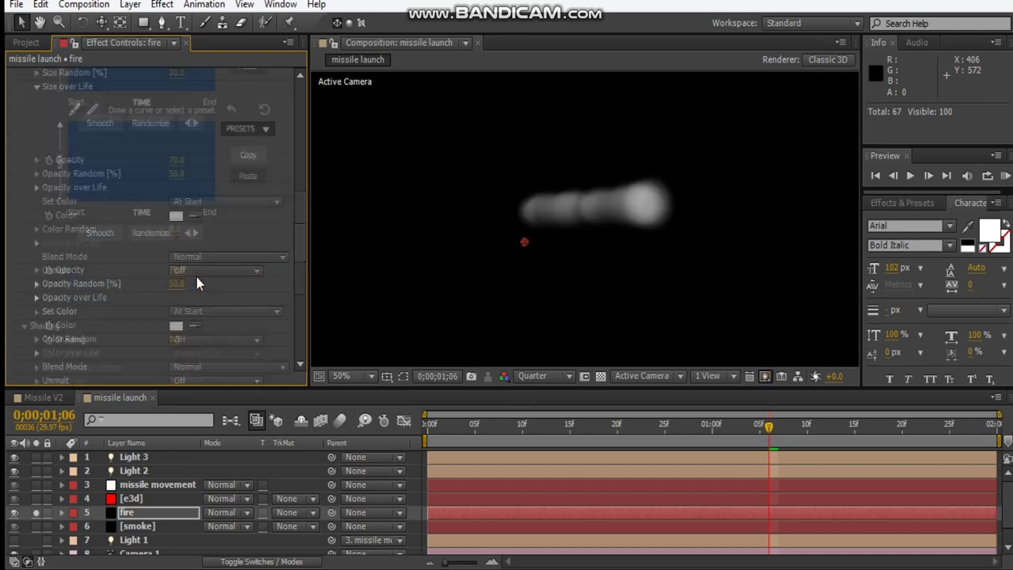
- Set the fire particle Color to orange FF5A00
left_click(173, 217)
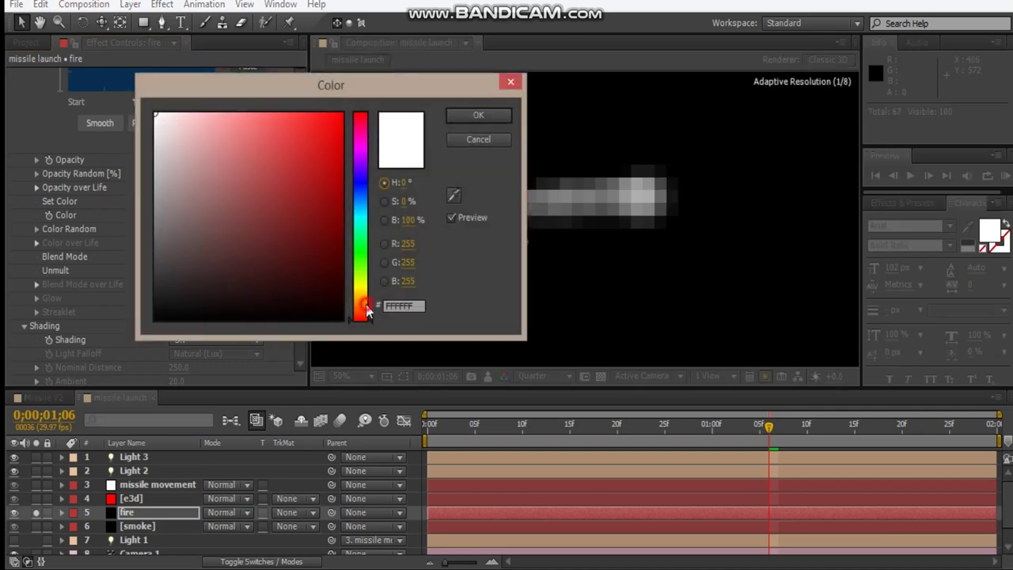
left_click(366, 305)
left_click_drag(367, 304, 367, 317)
left_click_drag(281, 273, 392, 53)
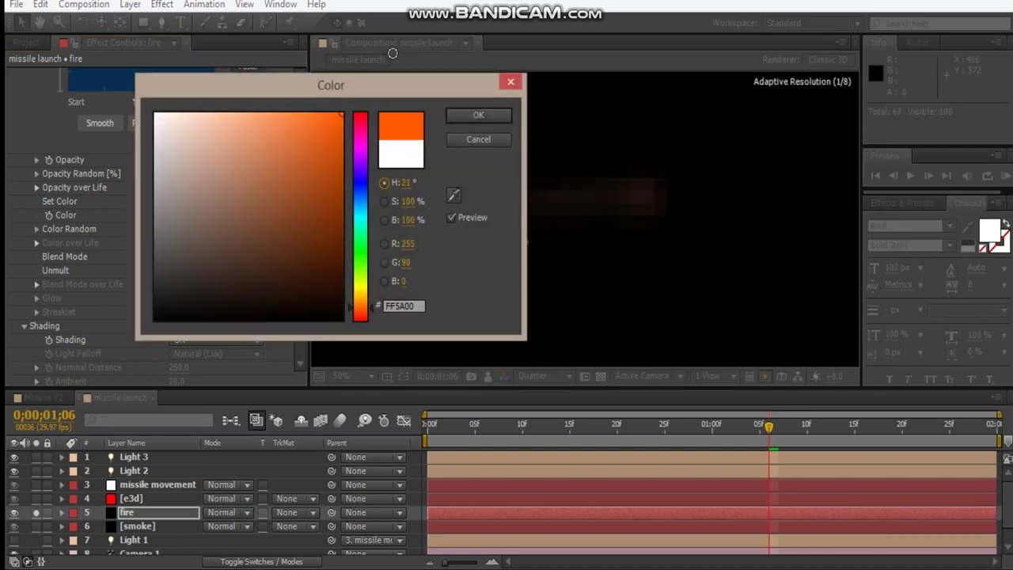
left_click(483, 119)
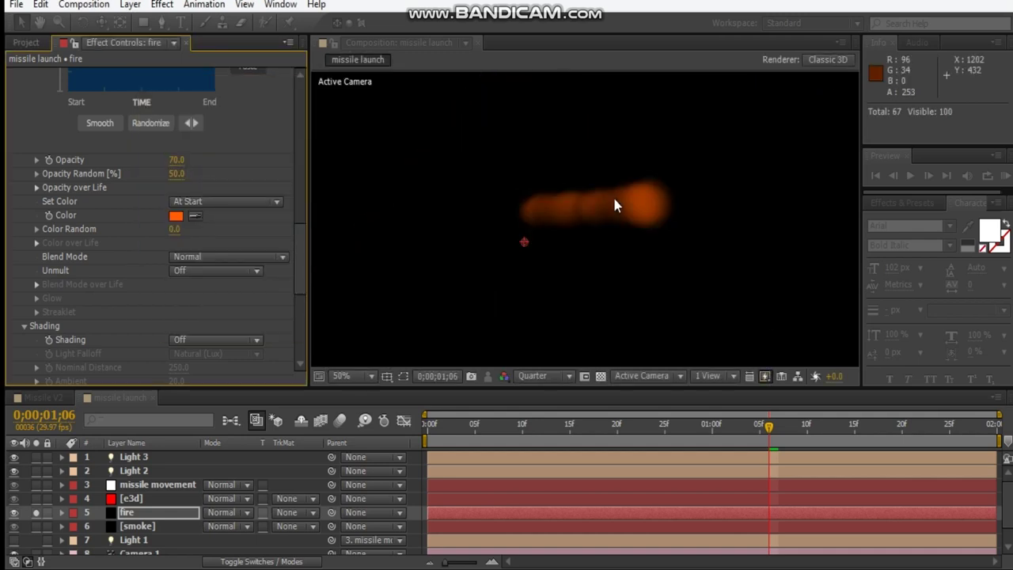
- Turn Shading > Shadowlet for Main off
scroll(103, 296, "down", 4)
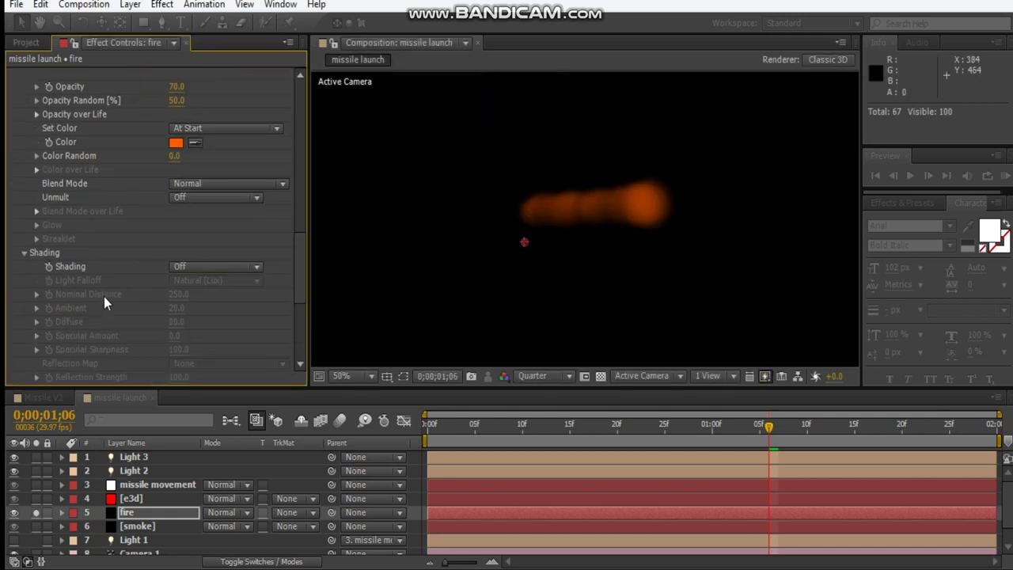
left_click(213, 319)
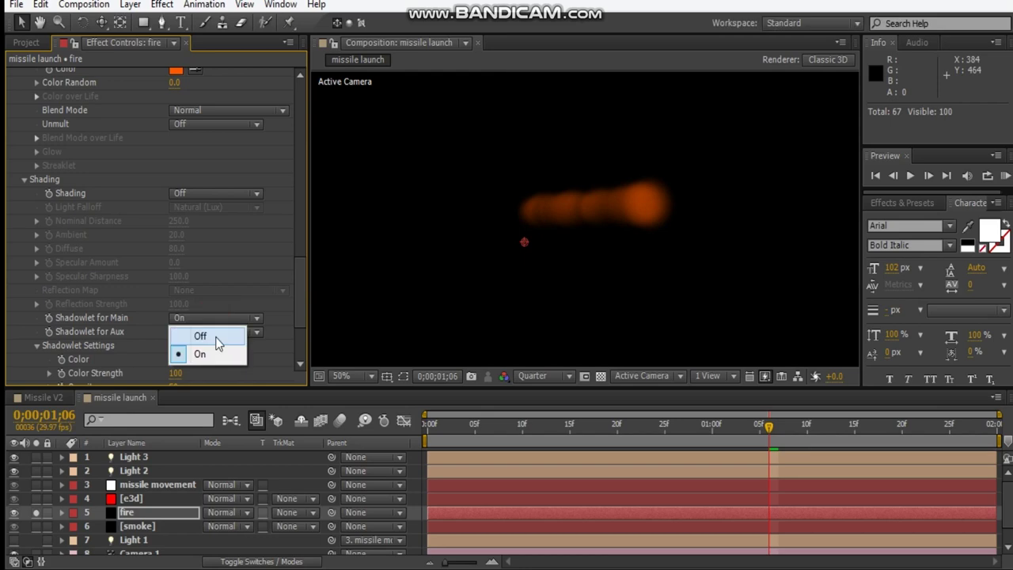
left_click(200, 336)
- Set the particle blend mode to Add, unsolo fire, and put the fire layer in Screen mode
left_click(24, 179)
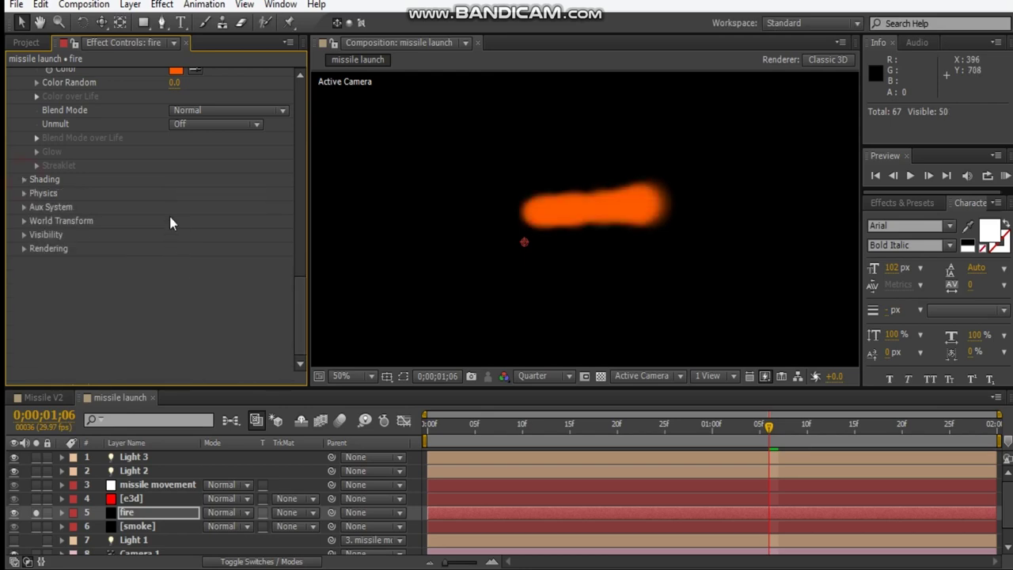
scroll(192, 237, "up", 3)
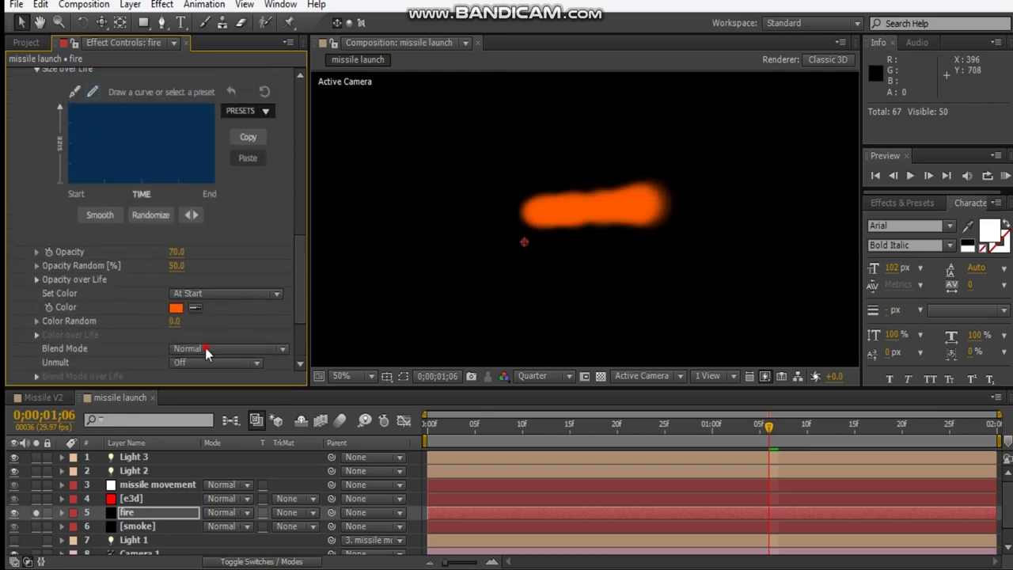
left_click(206, 353)
left_click(253, 386)
left_click(35, 513)
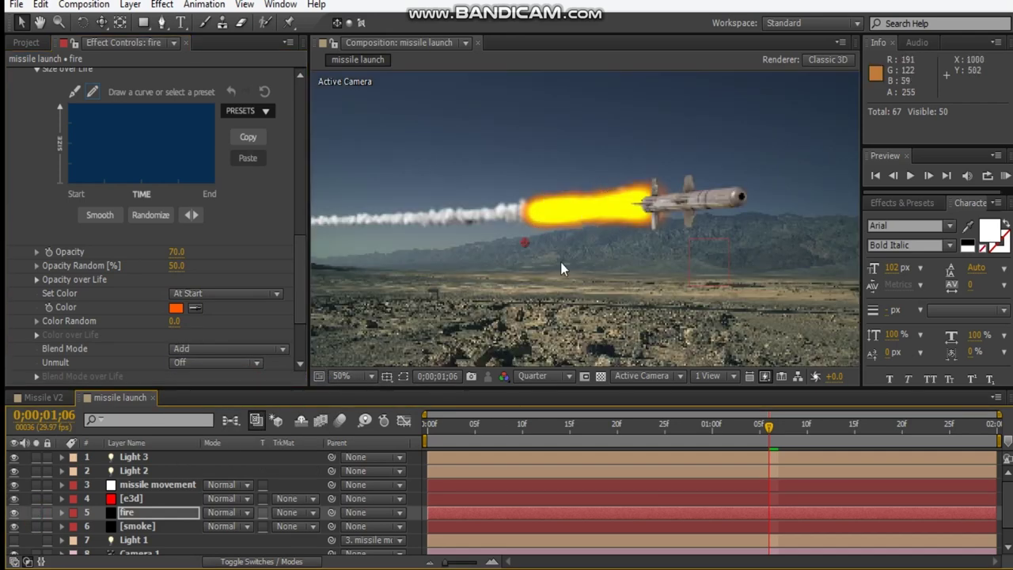
left_click(239, 515)
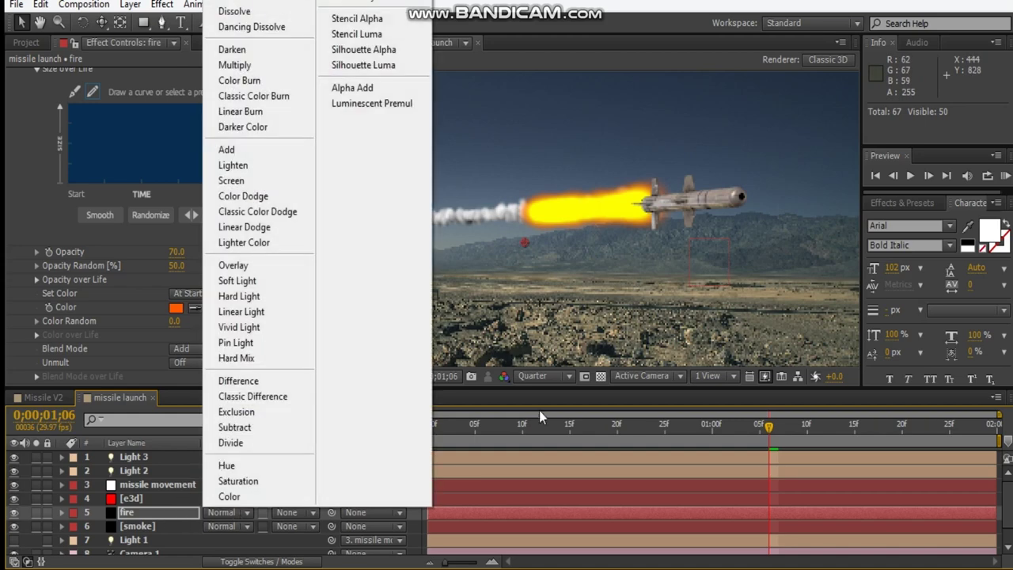
left_click(281, 182)
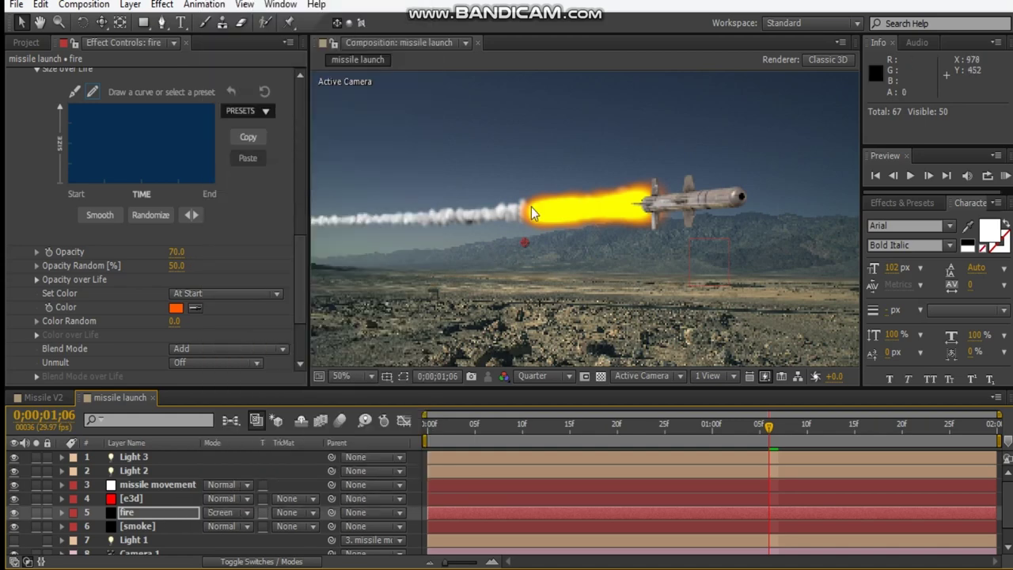
- Give the fire particles a Life of 0.1 seconds and an Opacity of 50
scroll(620, 200, "up", 1)
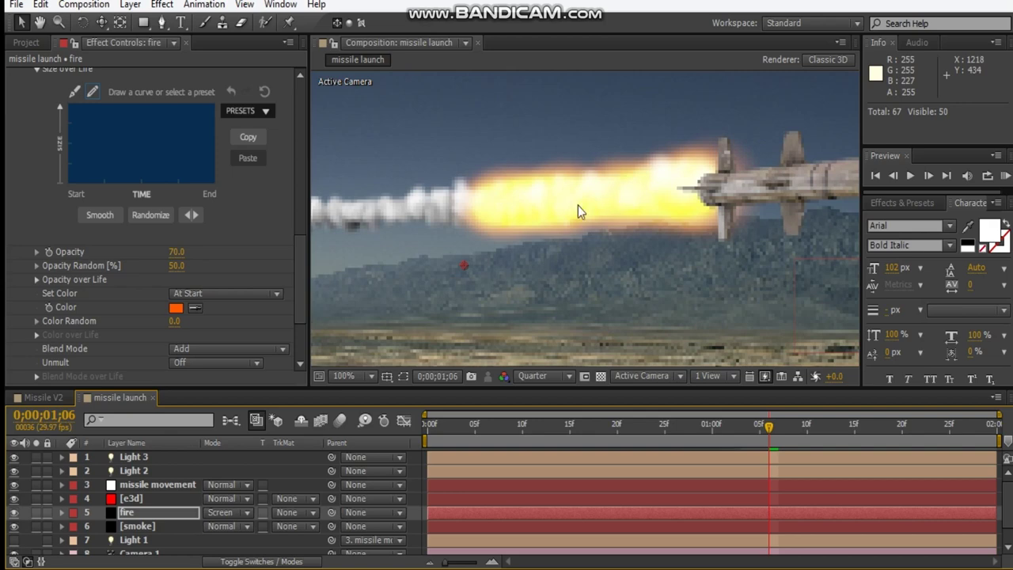
scroll(211, 273, "up", 3)
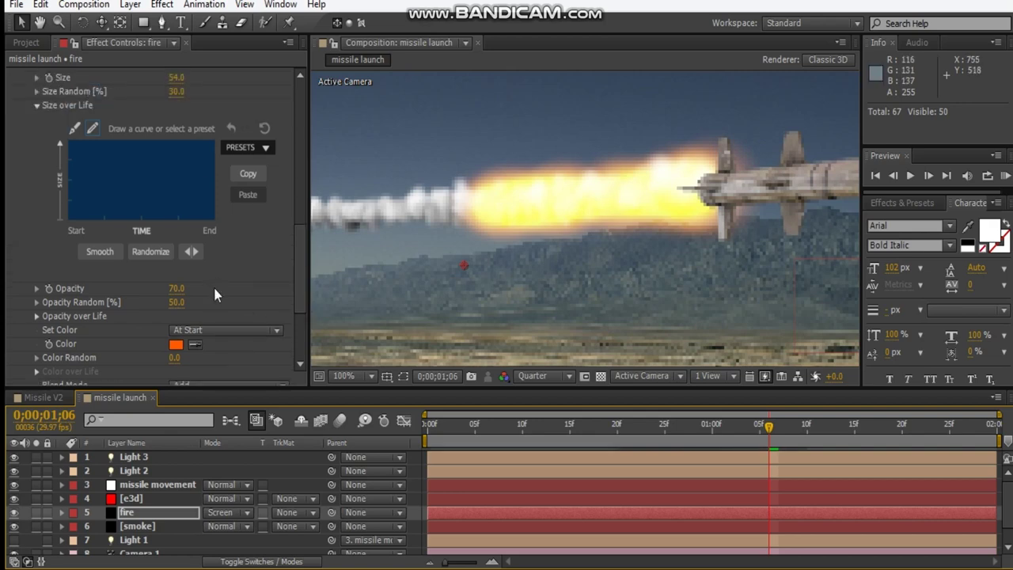
scroll(200, 254, "up", 3)
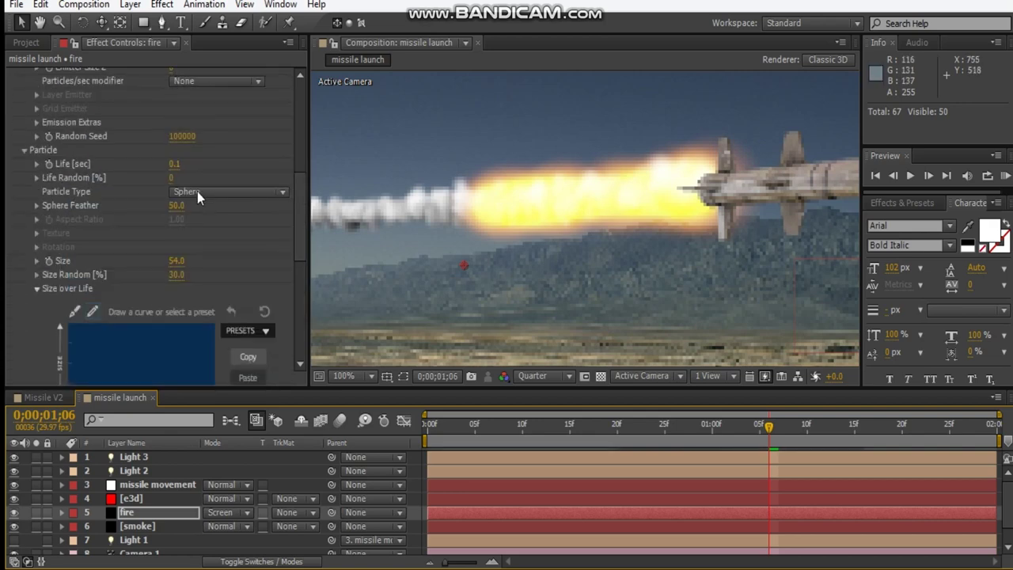
left_click(173, 164)
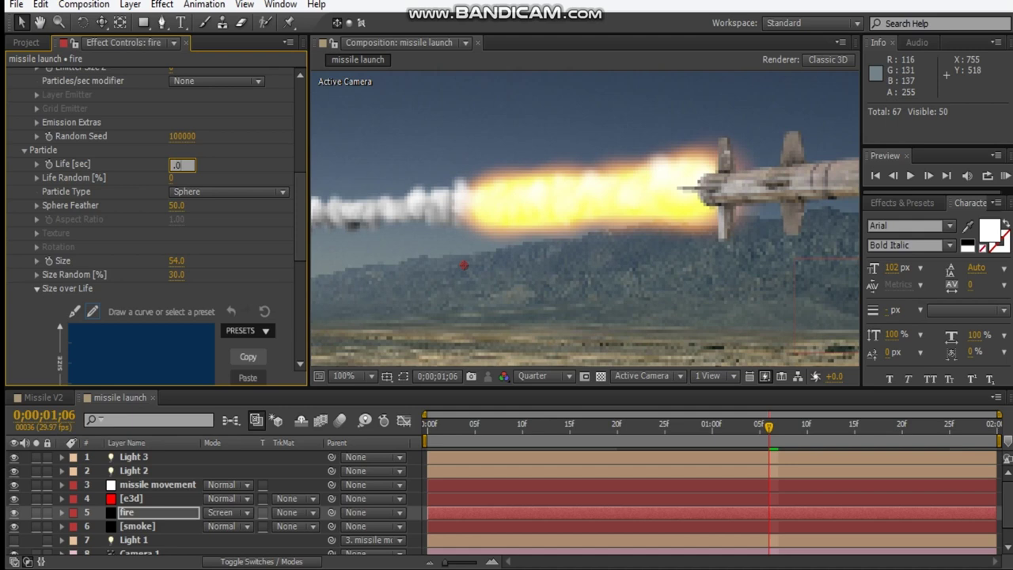
key("Return")
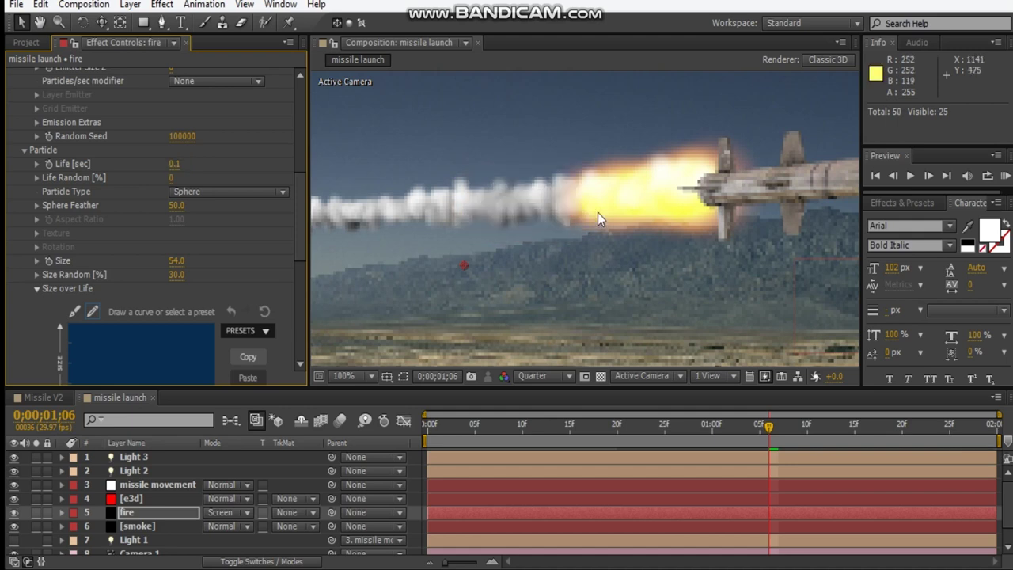
scroll(598, 212, "down", 2)
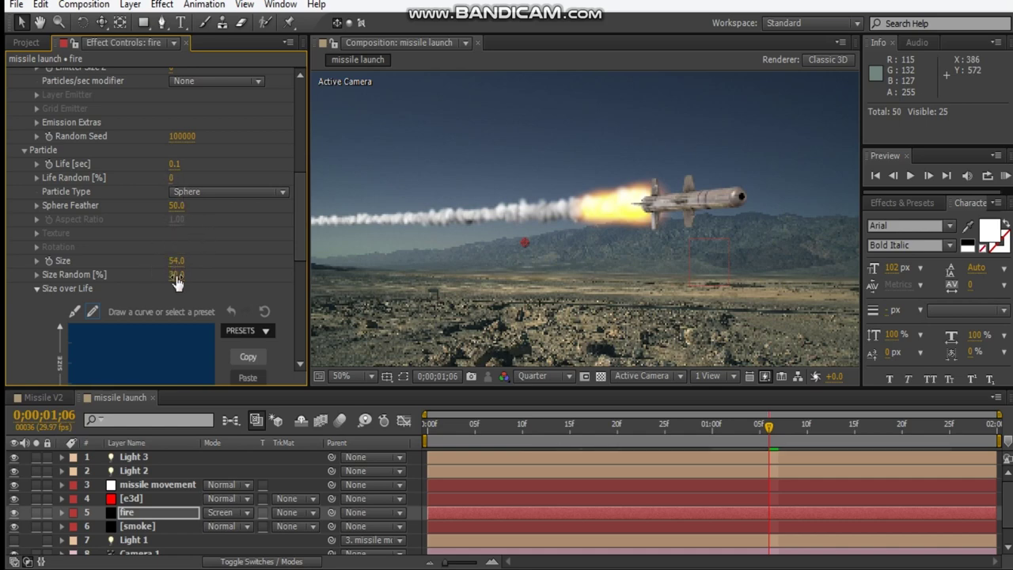
scroll(176, 278, "down", 5)
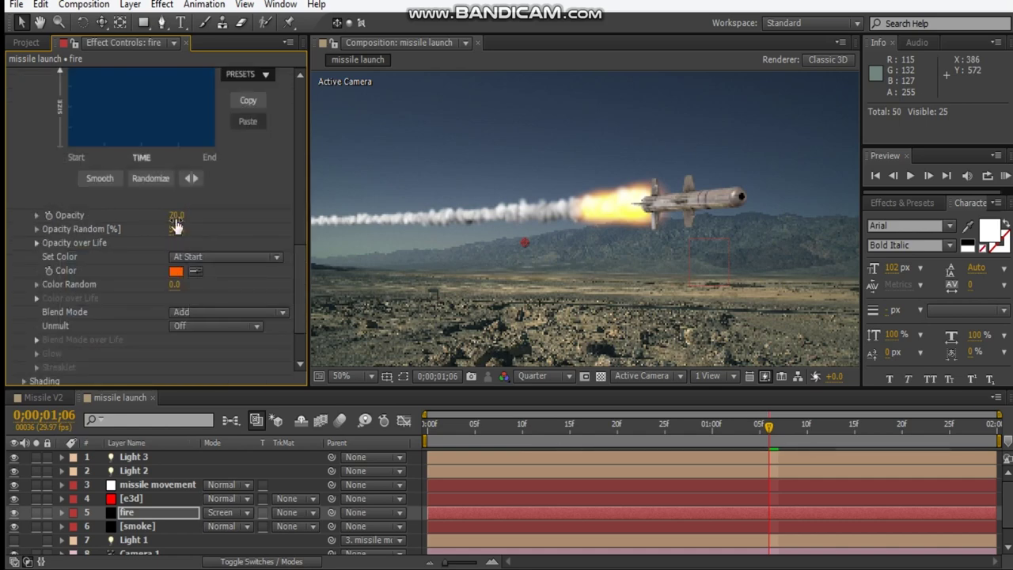
left_click(176, 216)
type("50")
key("Return")
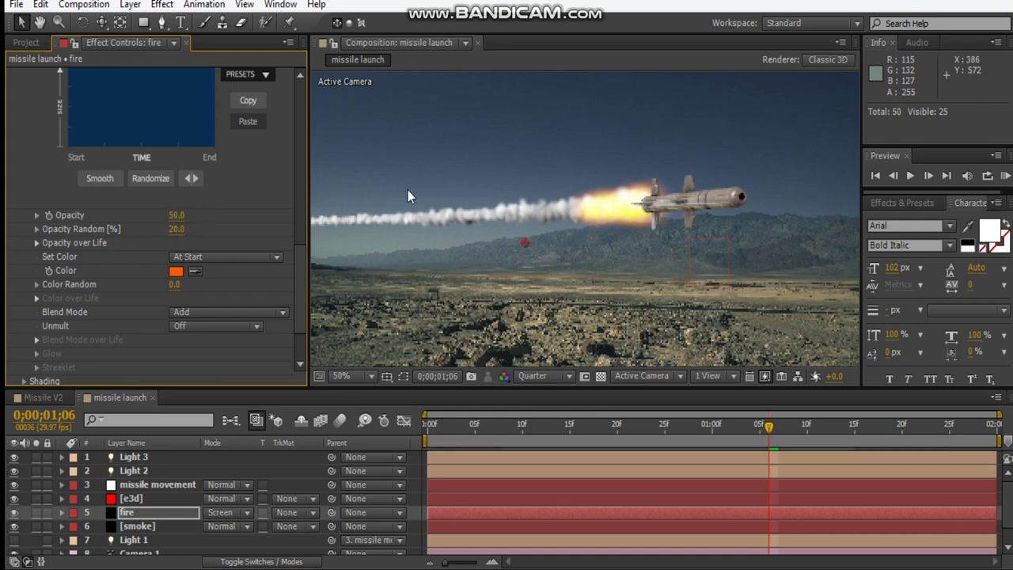
scroll(146, 293, "up", 10)
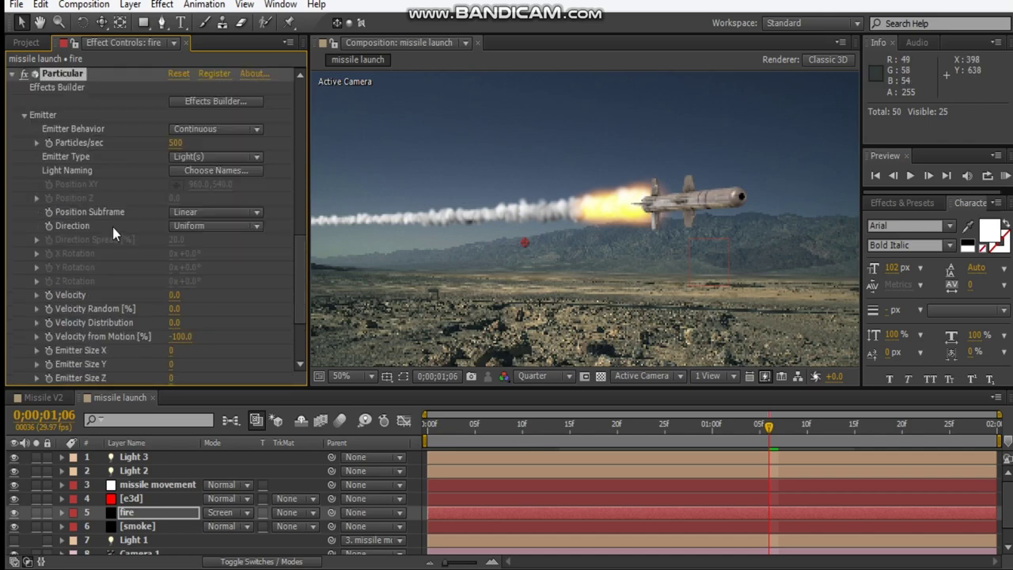
left_click(13, 74)
- Add a Stylize > Glow effect to the fire layer
right_click(82, 166)
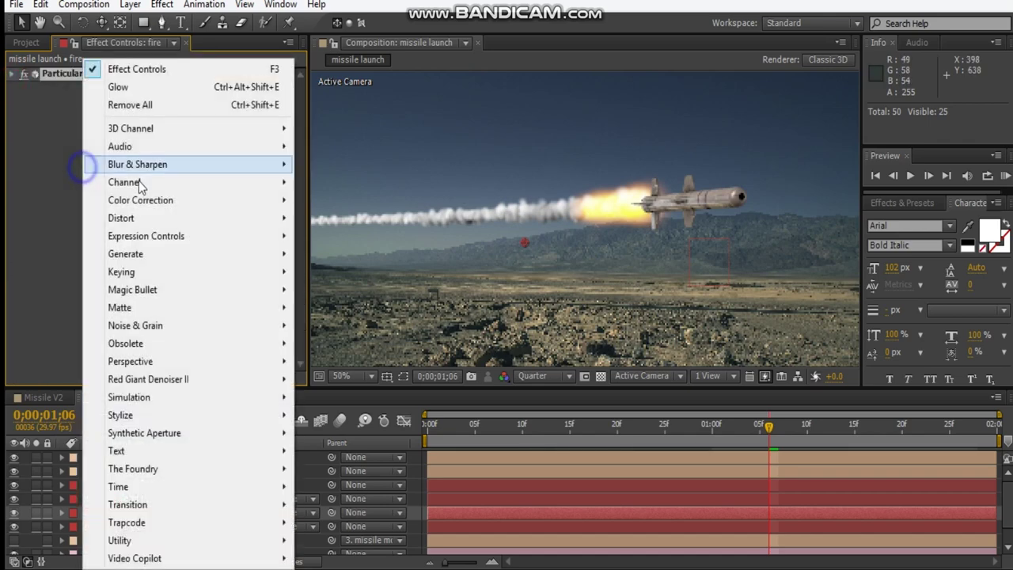
left_click(147, 415)
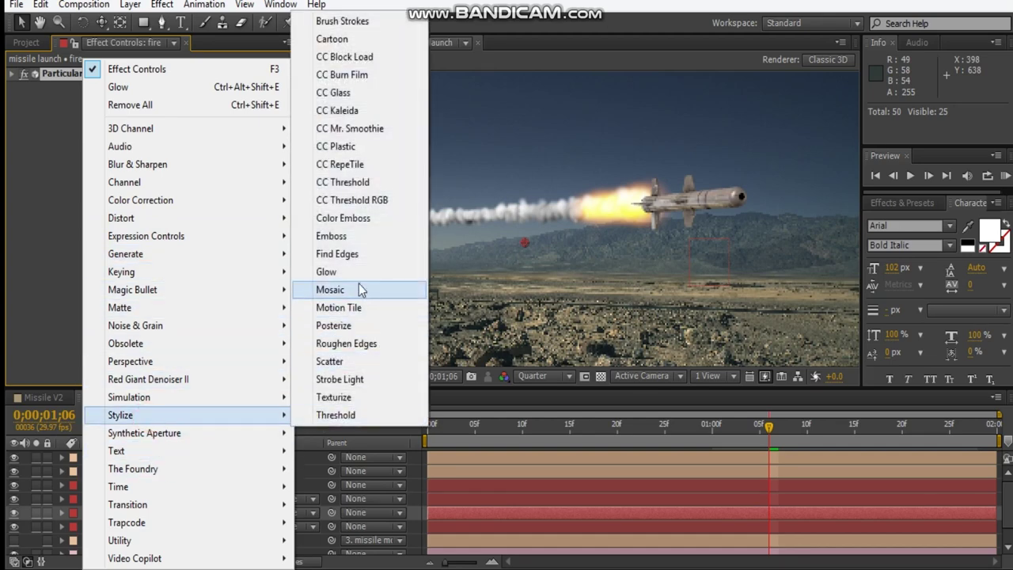
left_click(358, 274)
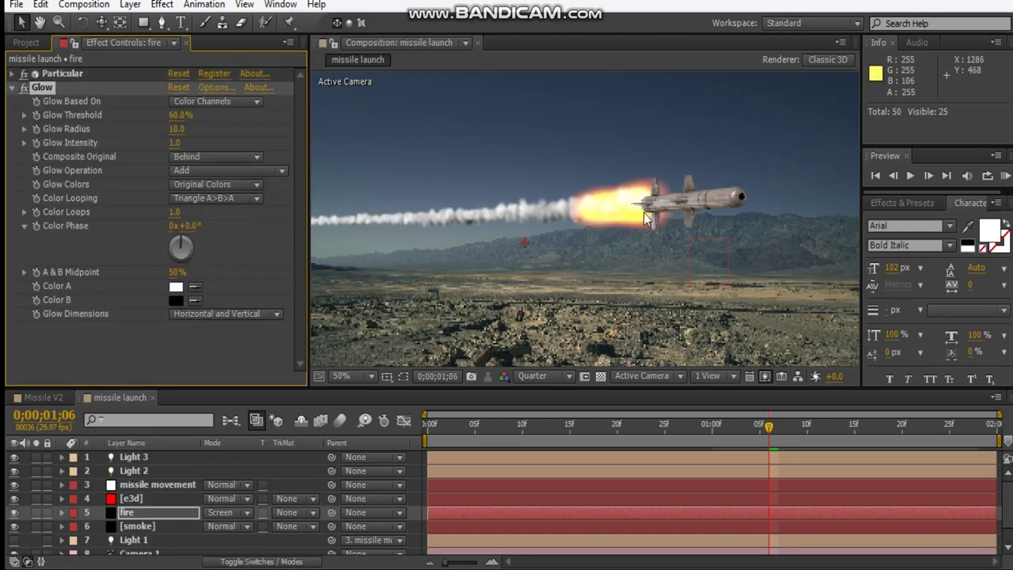
scroll(644, 214, "up", 2)
left_click_drag(500, 245, 351, 271)
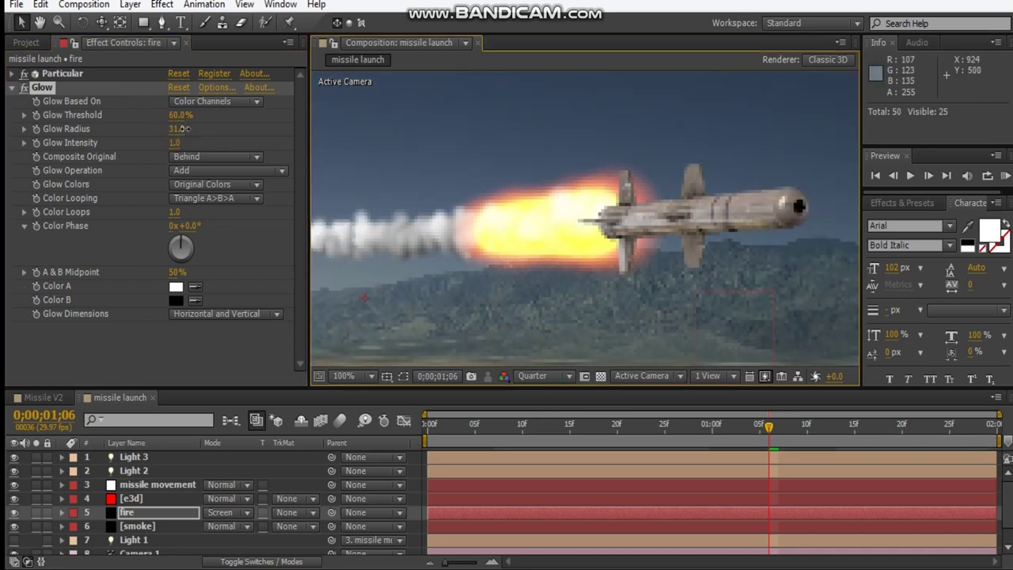
- Set the Glow Radius to 99 and Glow Intensity to 3
left_click_drag(181, 129, 194, 127)
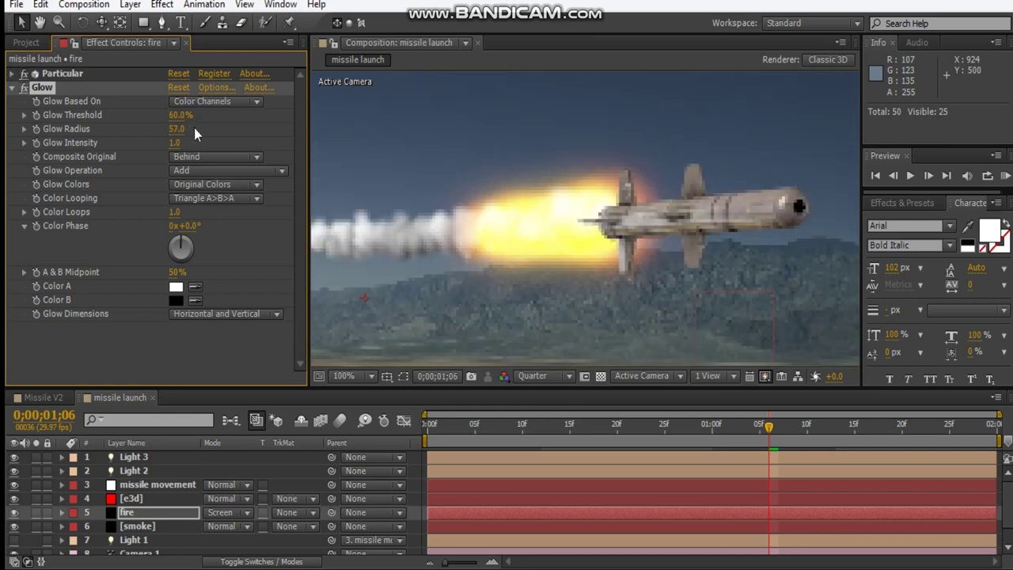
left_click(175, 143)
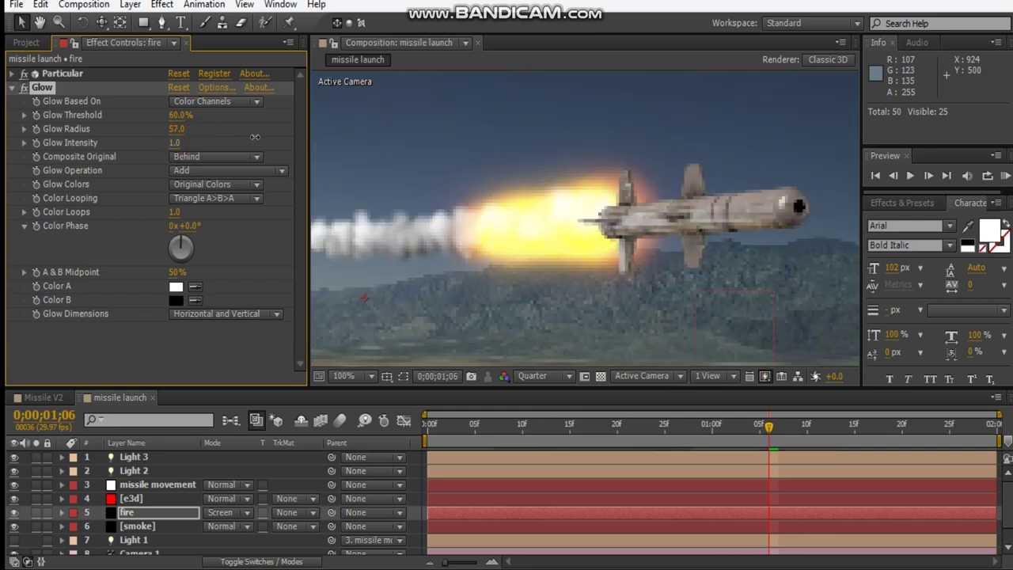
left_click_drag(279, 141, 333, 133)
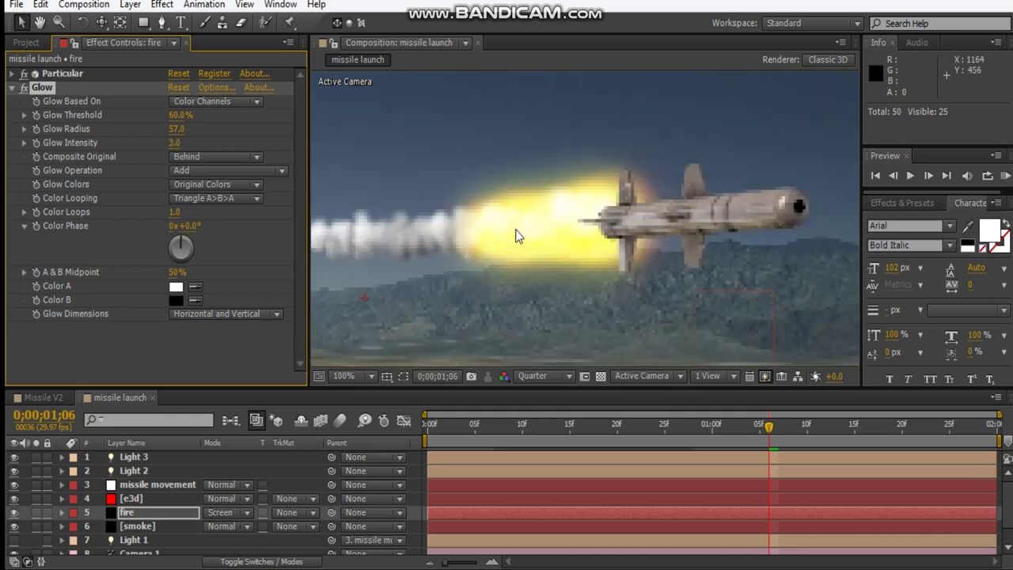
left_click(176, 141)
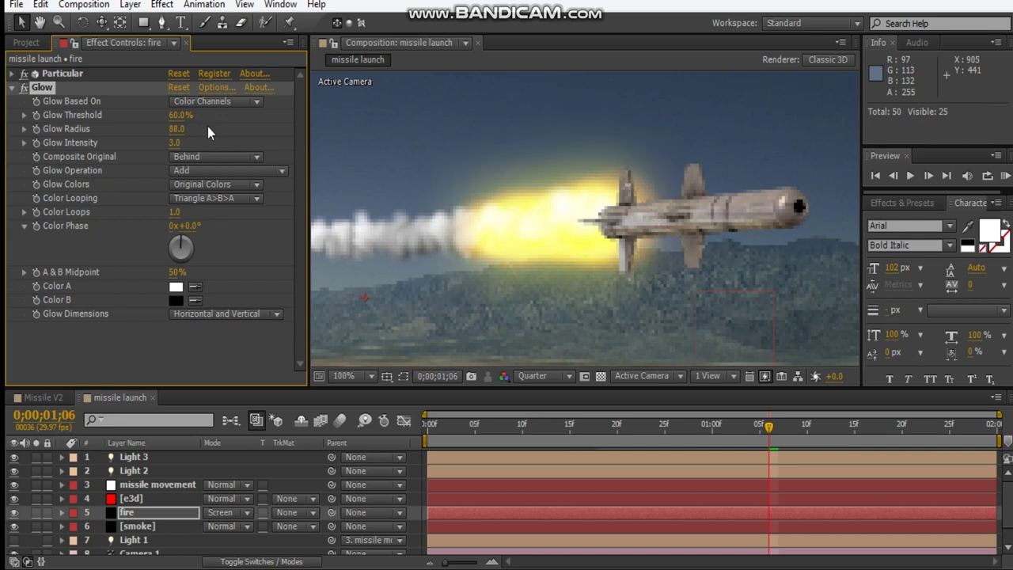
left_click_drag(177, 128, 203, 123)
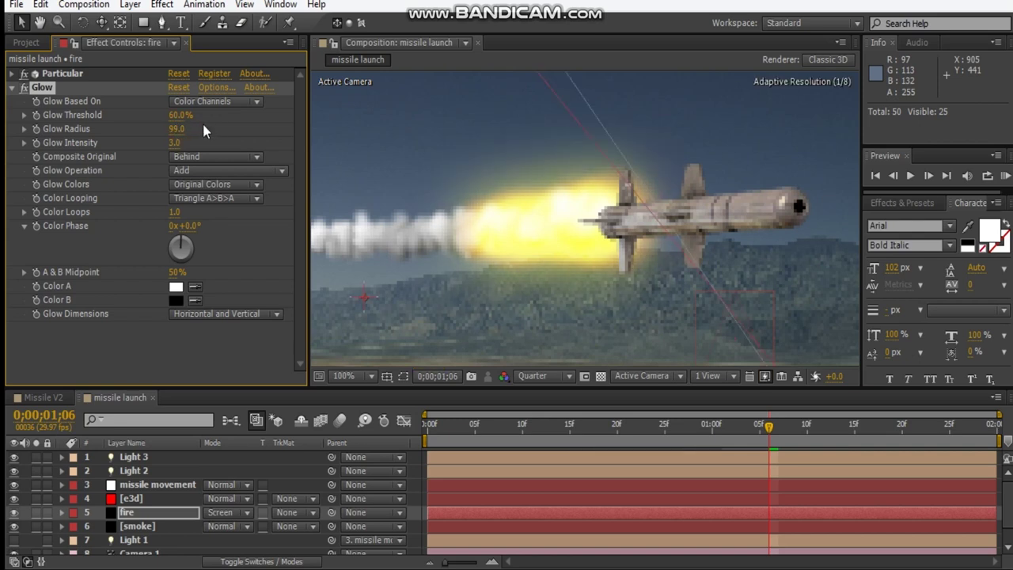
- Set both Glow Color A and Color B to orange
left_click(176, 288)
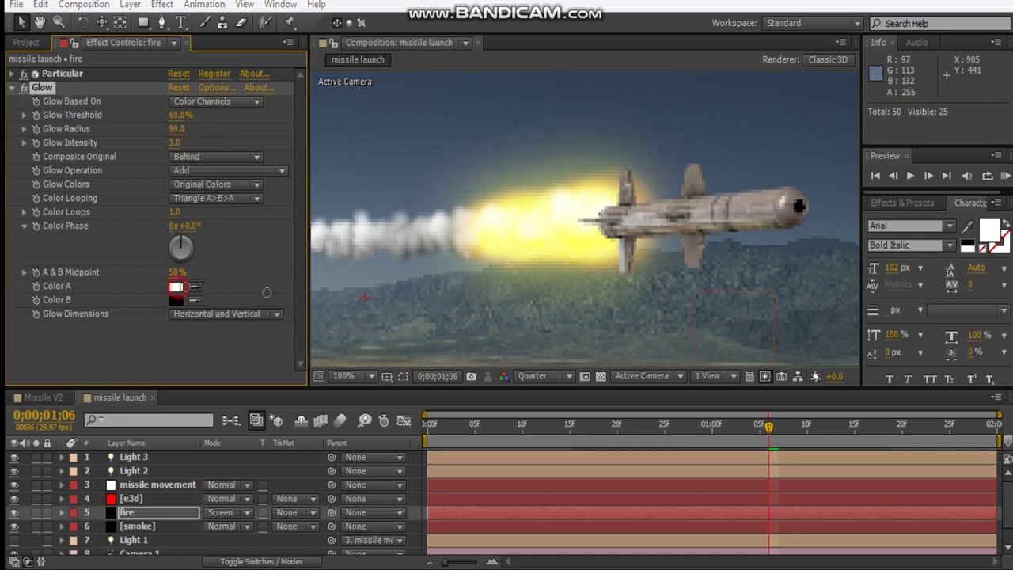
left_click(331, 249)
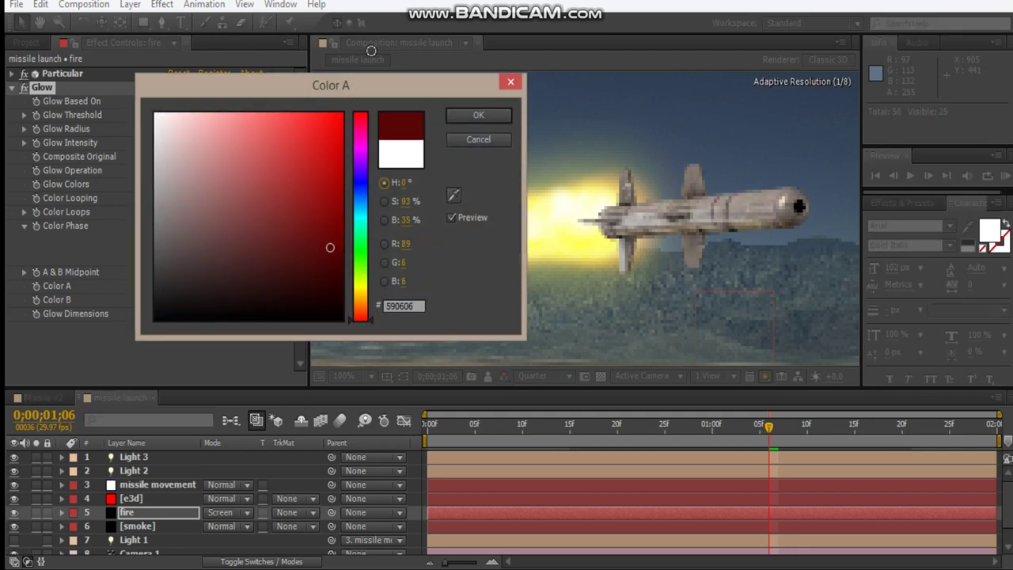
left_click(341, 115)
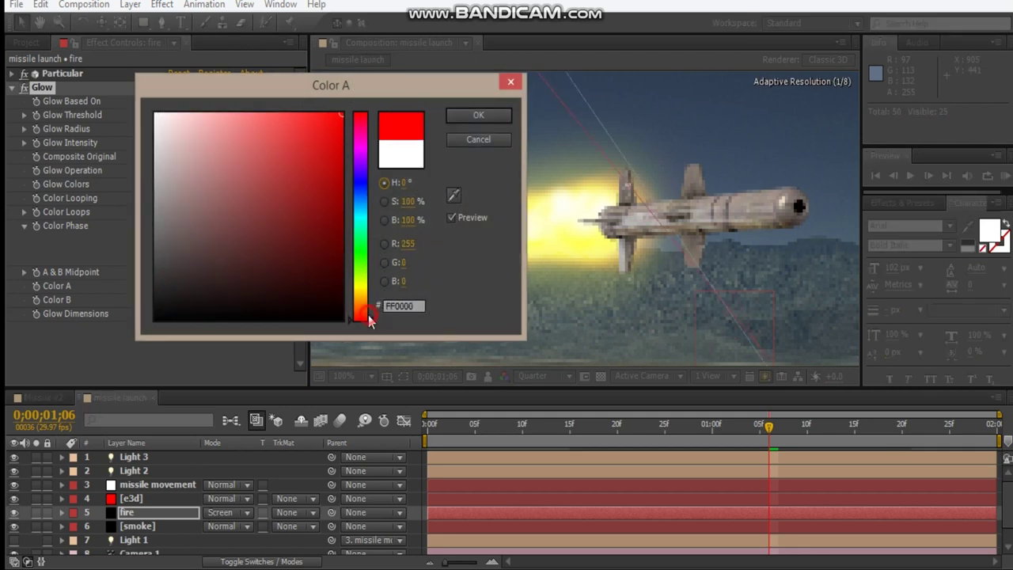
left_click_drag(370, 320, 370, 309)
left_click(478, 115)
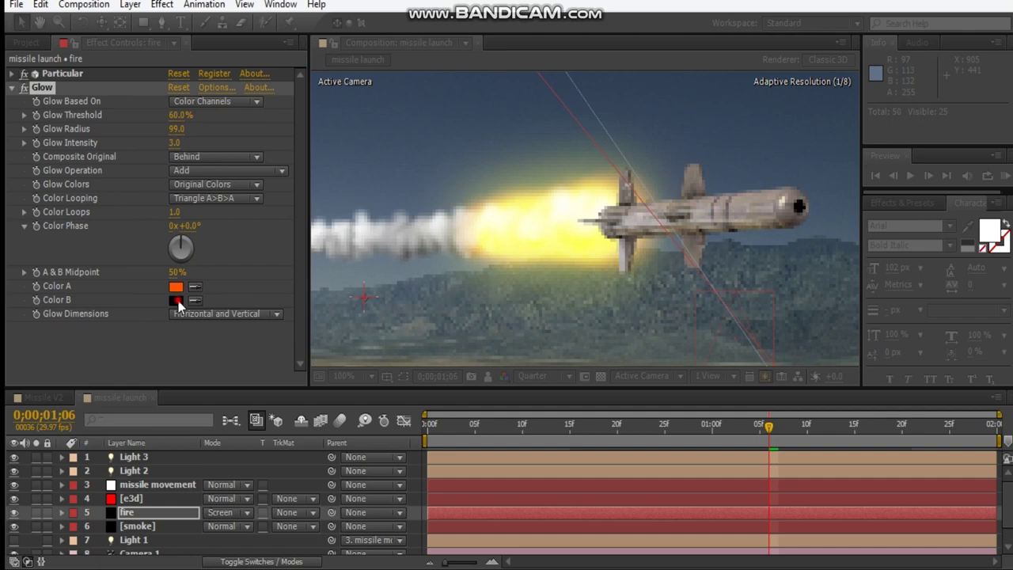
left_click(176, 301)
left_click_drag(370, 319, 371, 305)
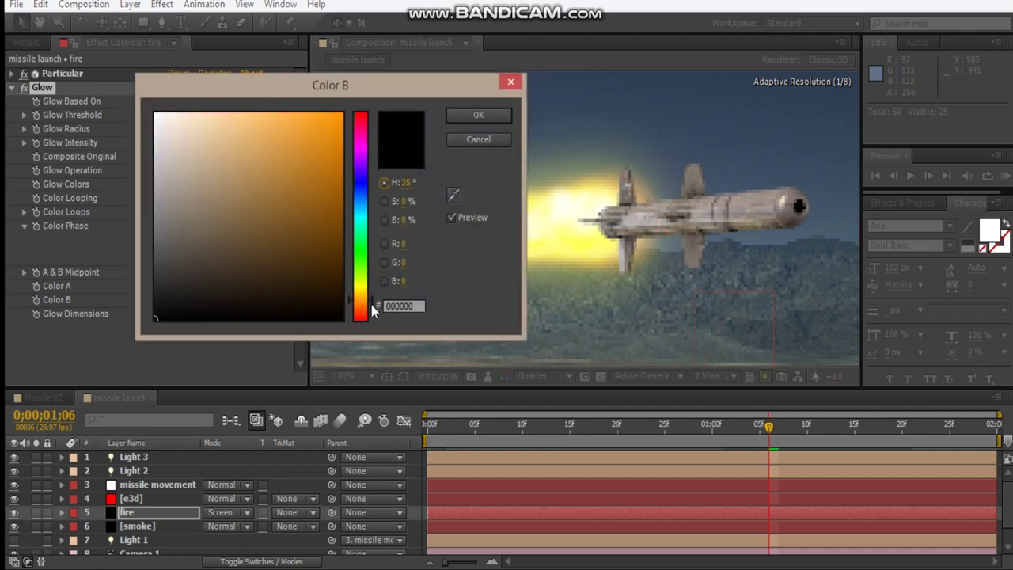
left_click(321, 261)
left_click(279, 157)
left_click(475, 116)
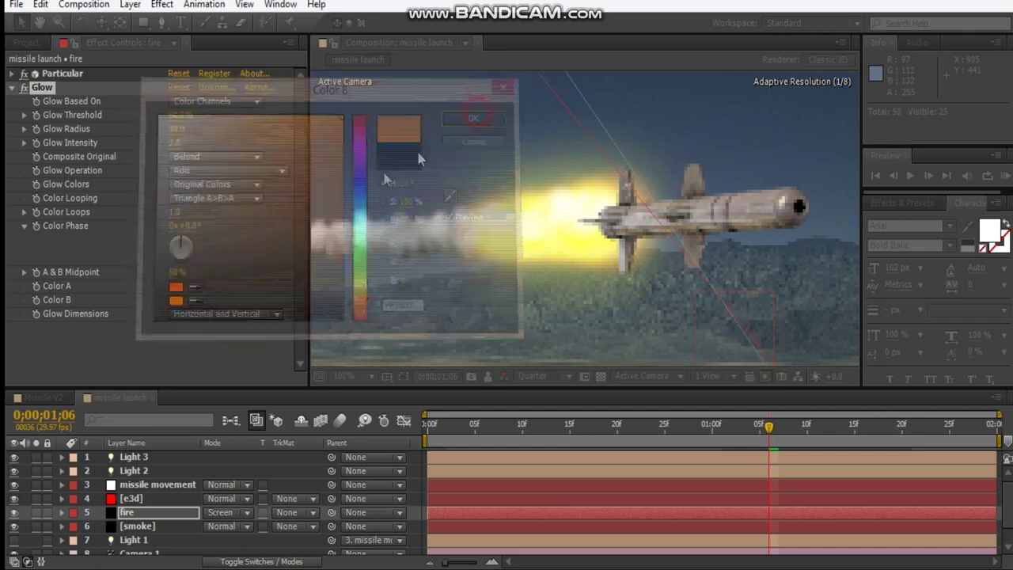
- Keep the Add glow blend mode and set Glow Colors to A & B Colors
left_click(215, 170)
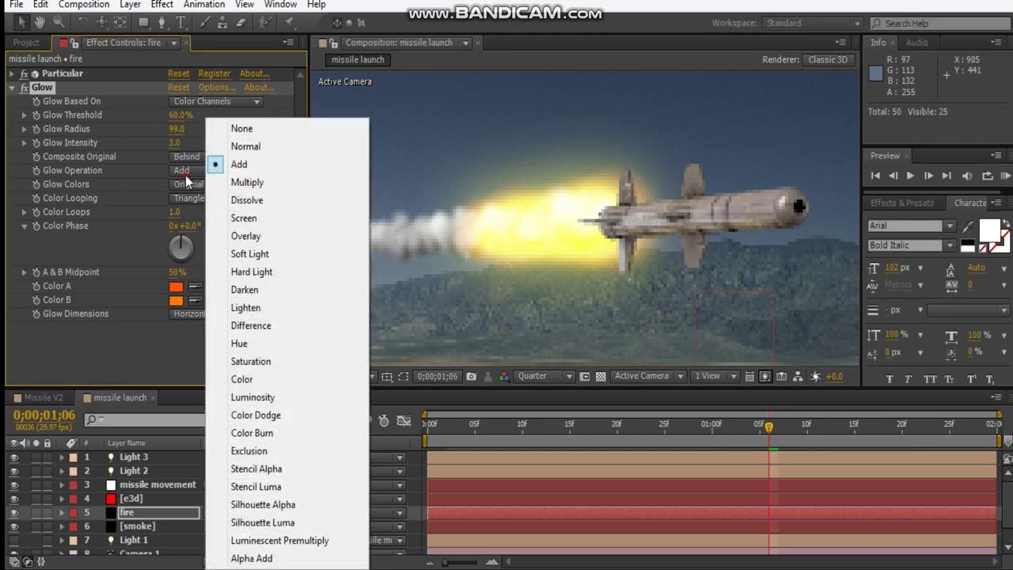
left_click(185, 187)
left_click(185, 184)
left_click(227, 217)
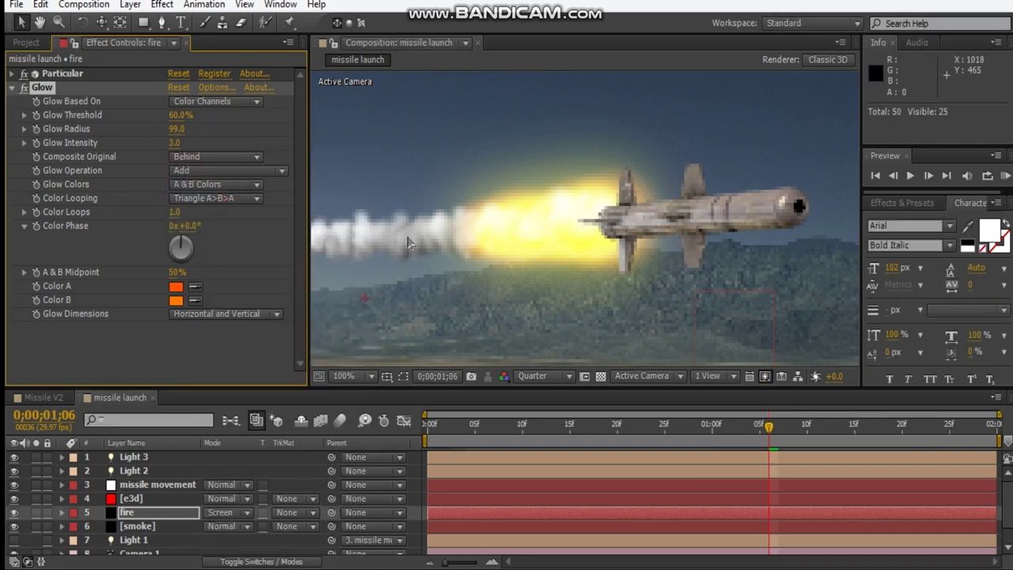
scroll(495, 256, "down", 2)
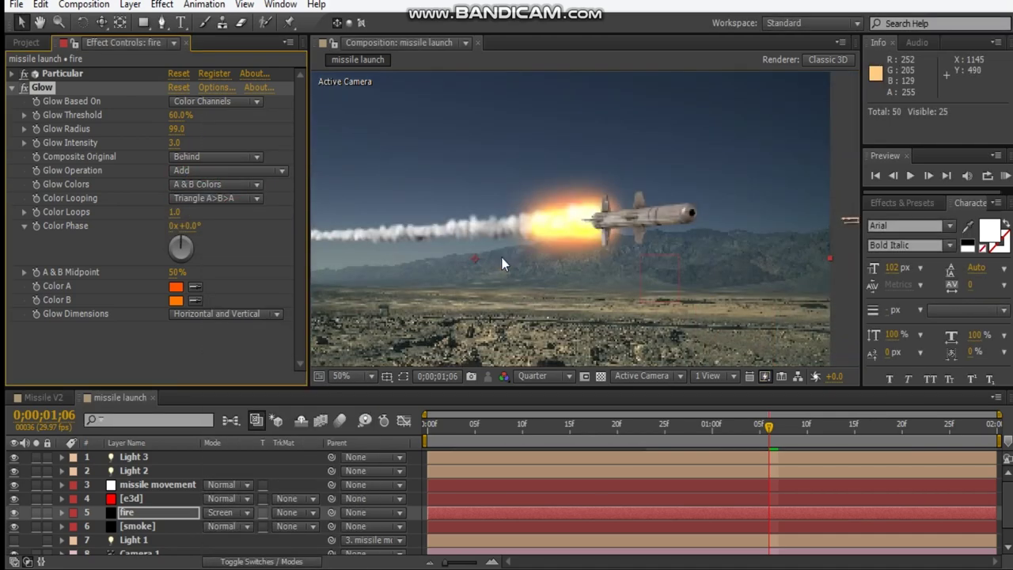
- Change the fire layer's Particular particle Size to 40
left_click_drag(487, 229, 557, 183)
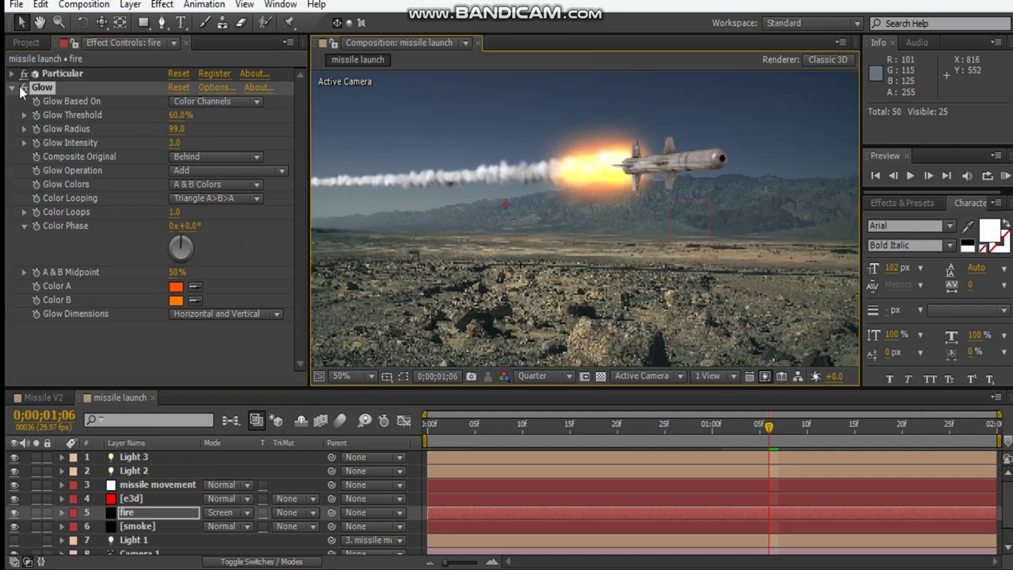
left_click(12, 87)
left_click(12, 74)
scroll(198, 261, "down", 8)
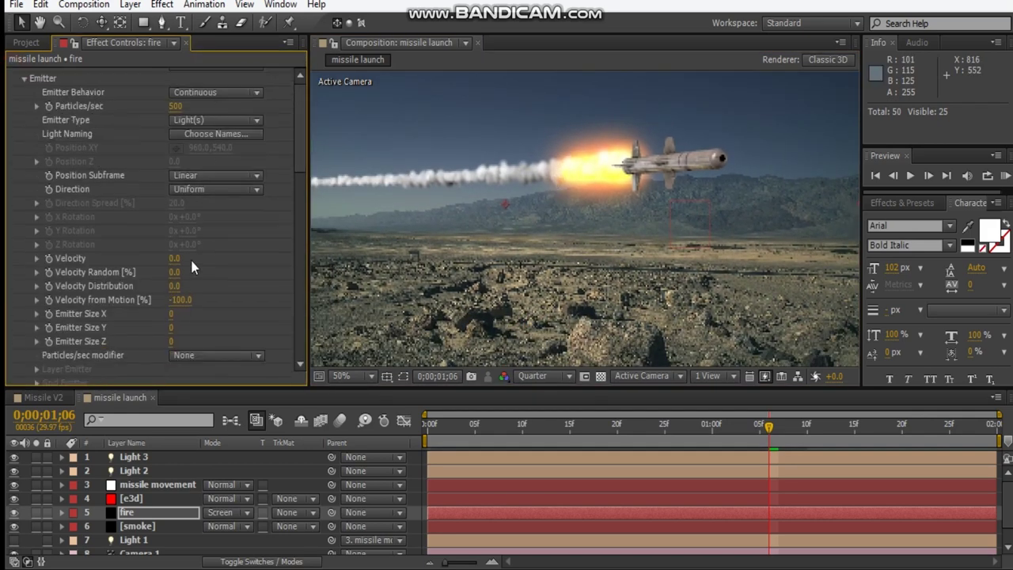
left_click(174, 353)
type("4")
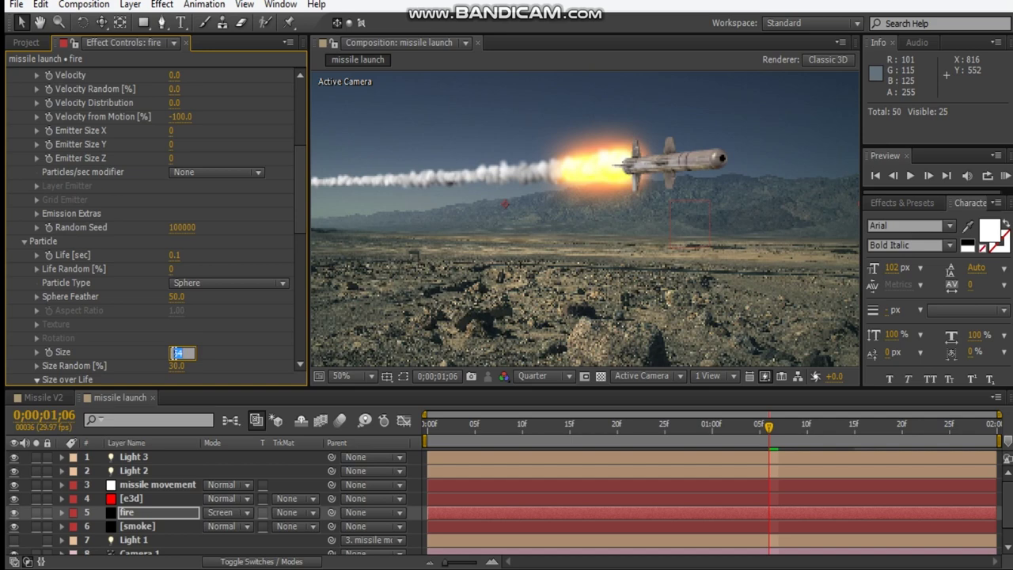
type("0")
key("Return")
- Review the fire Glow Intensity, then bring up the smoke layer's Particular settings
scroll(589, 158, "up", 2)
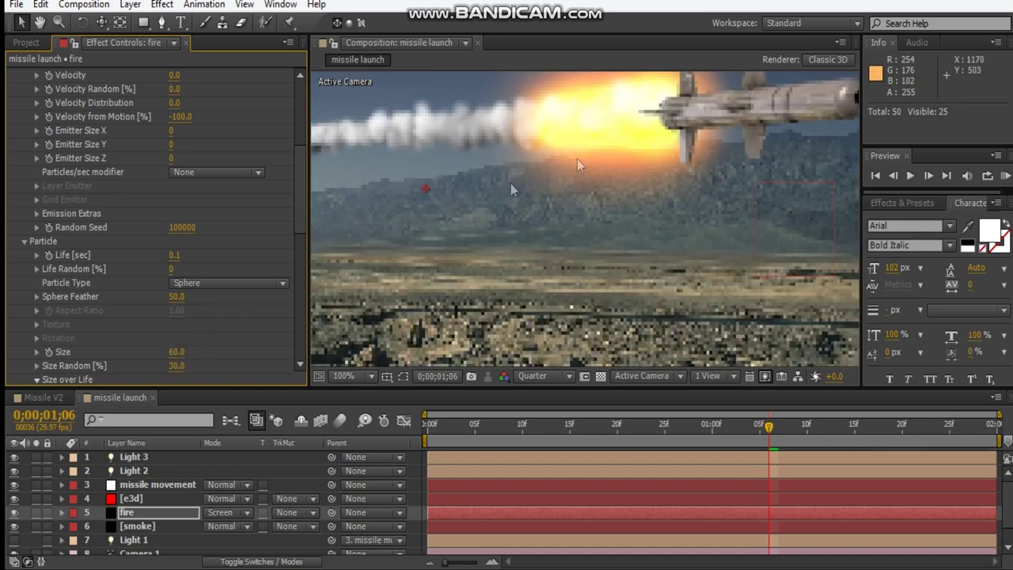
scroll(577, 166, "down", 2)
scroll(141, 267, "up", 5)
left_click(12, 74)
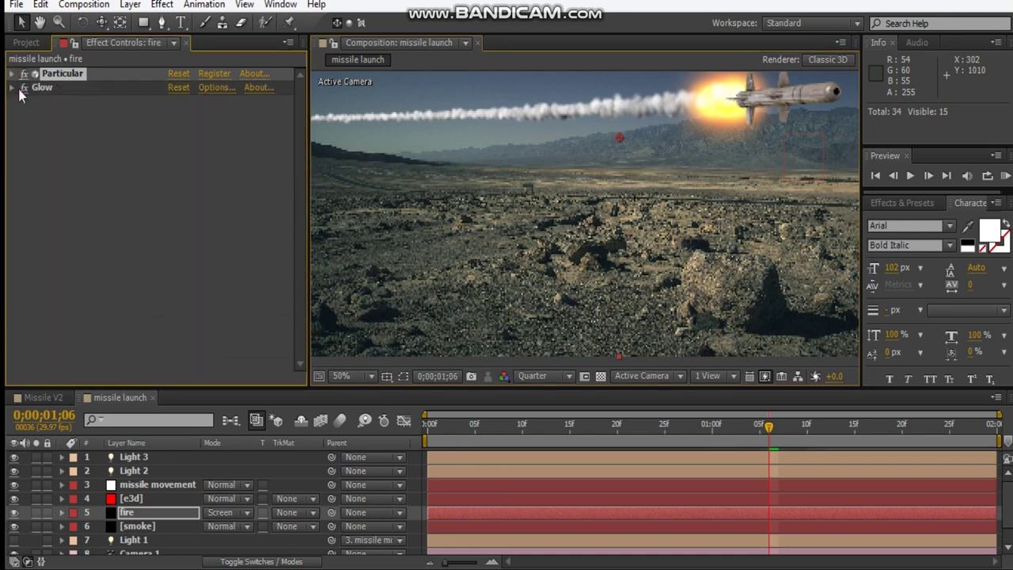
left_click(12, 87)
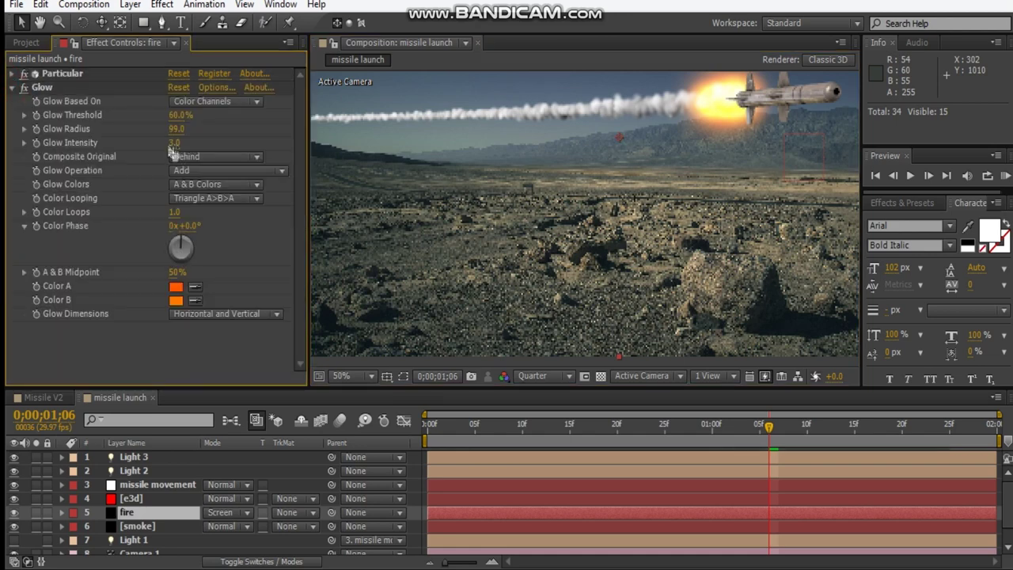
left_click(176, 142)
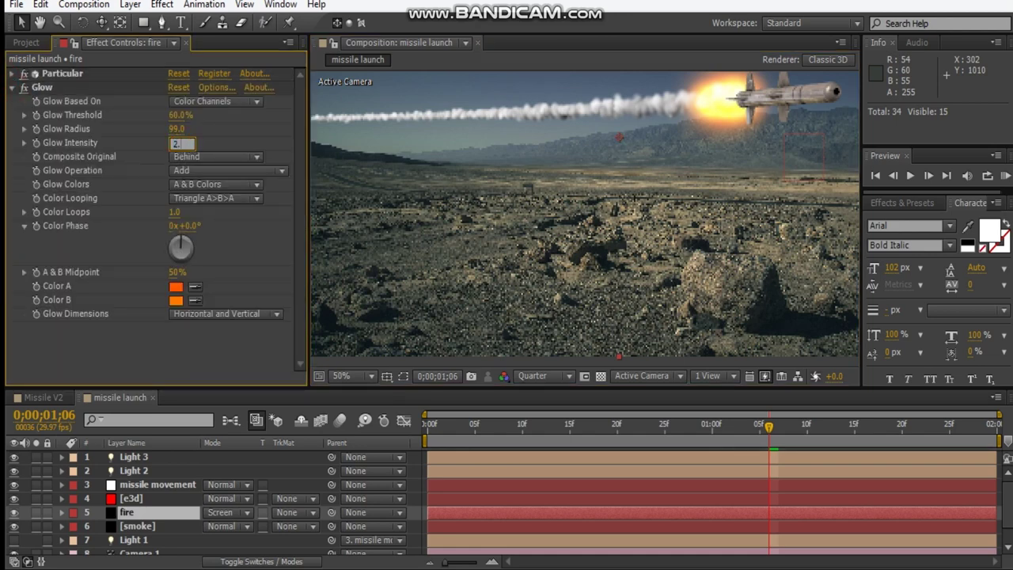
scroll(586, 237, "down", 1)
left_click(137, 525)
scroll(170, 307, "down", 5)
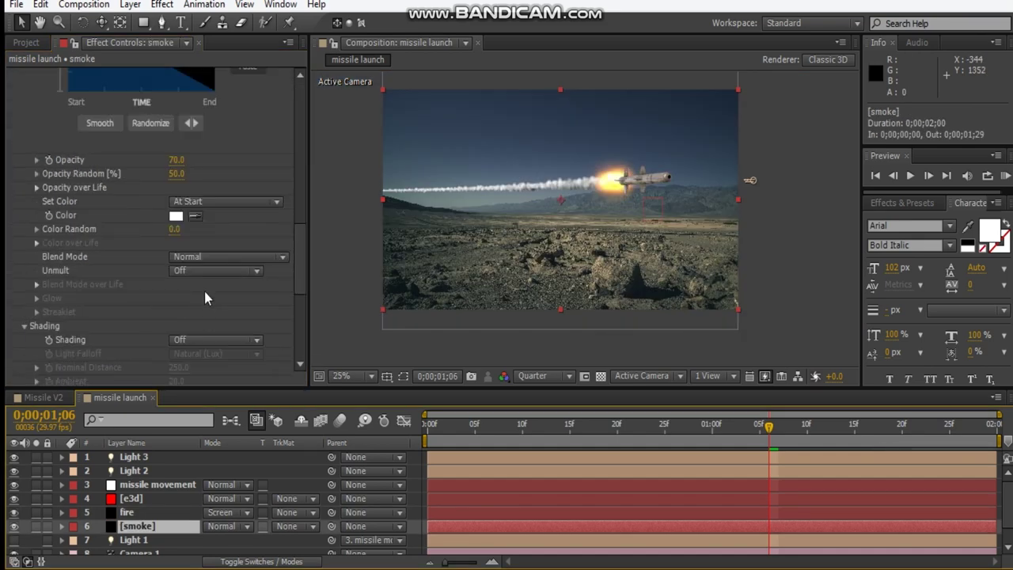
- Set the smoke particles' Opacity to 40 and view the preview at 50%
scroll(205, 291, "up", 3)
left_click(176, 234)
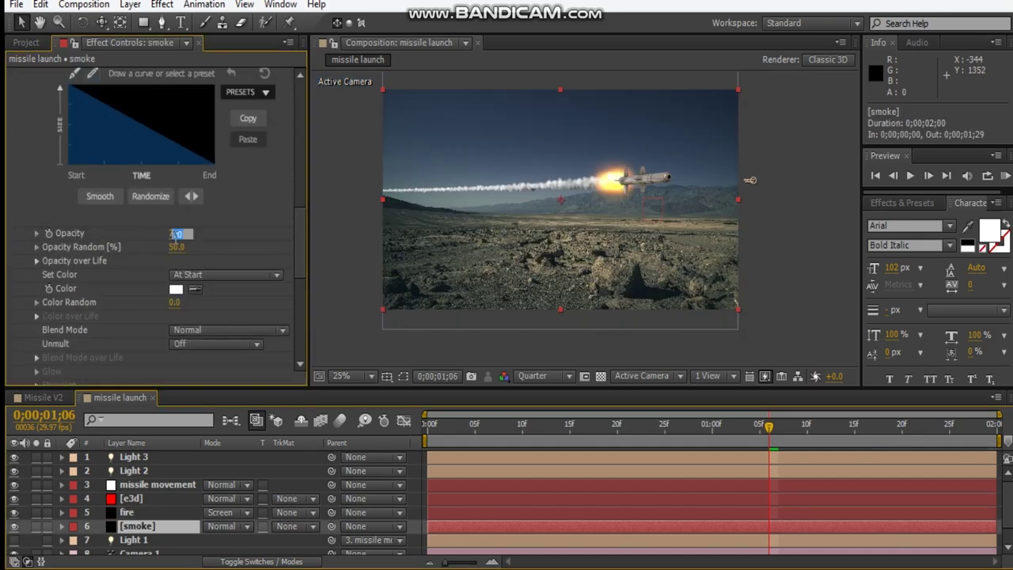
type("40")
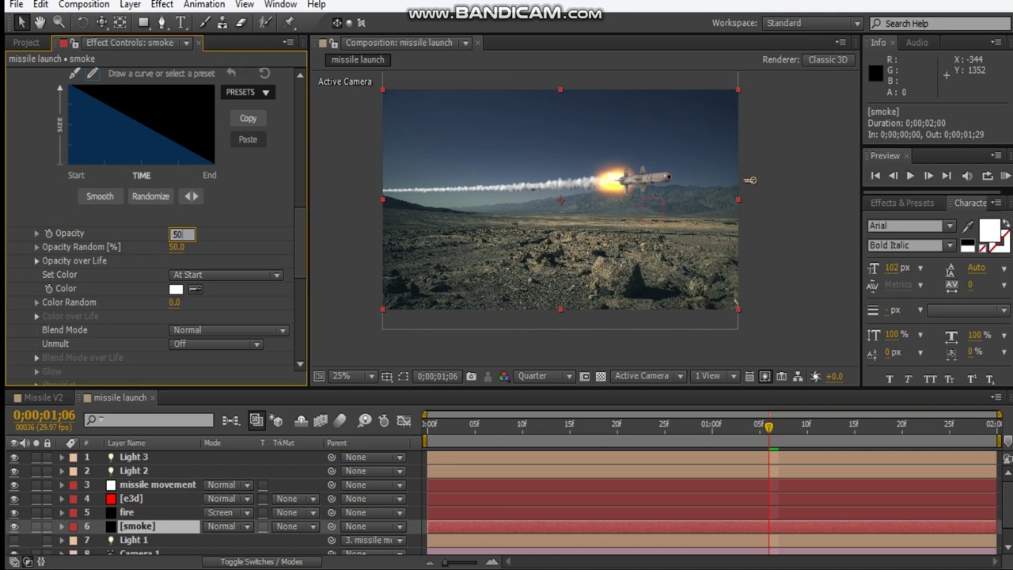
key("Return")
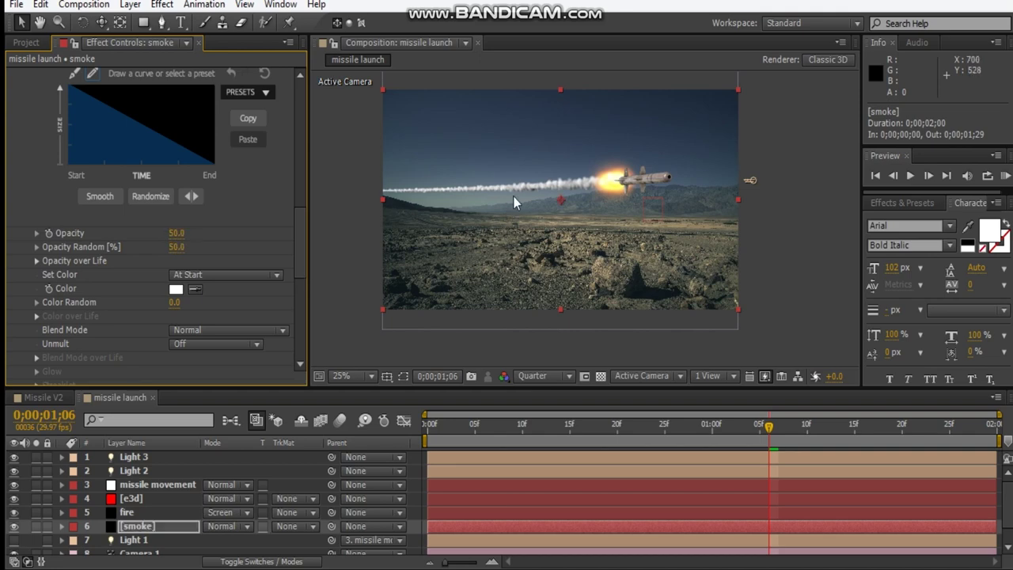
key("period")
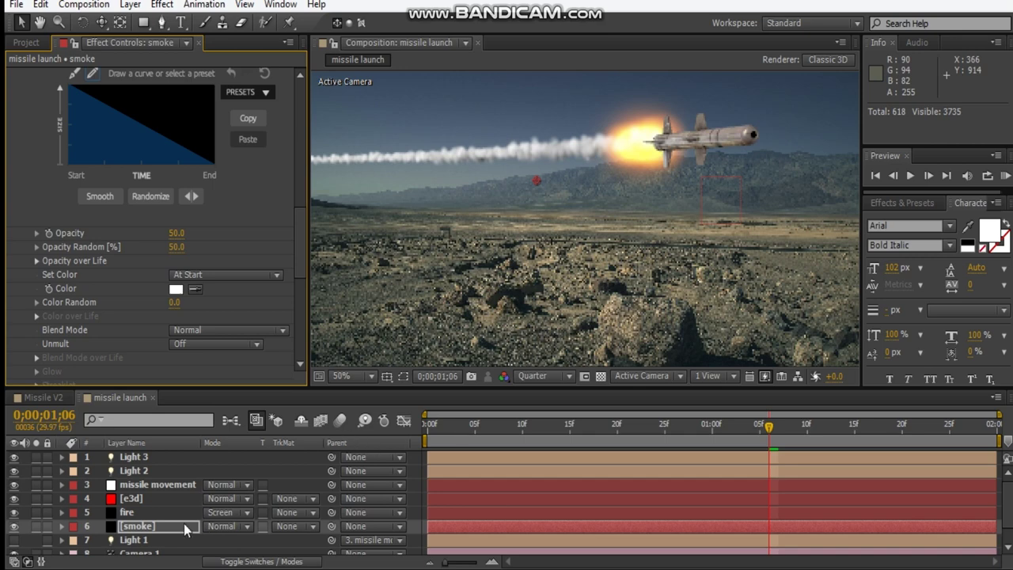
- Enable motion blur on the e3d, fire and smoke layers and the composition
left_click(236, 561)
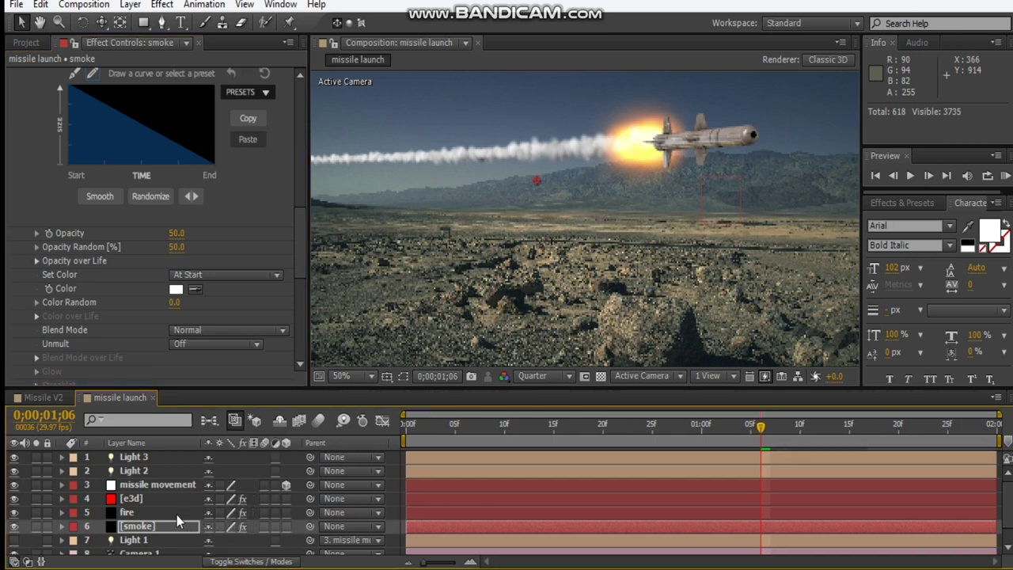
left_click(265, 498)
left_click(264, 512)
left_click(263, 530)
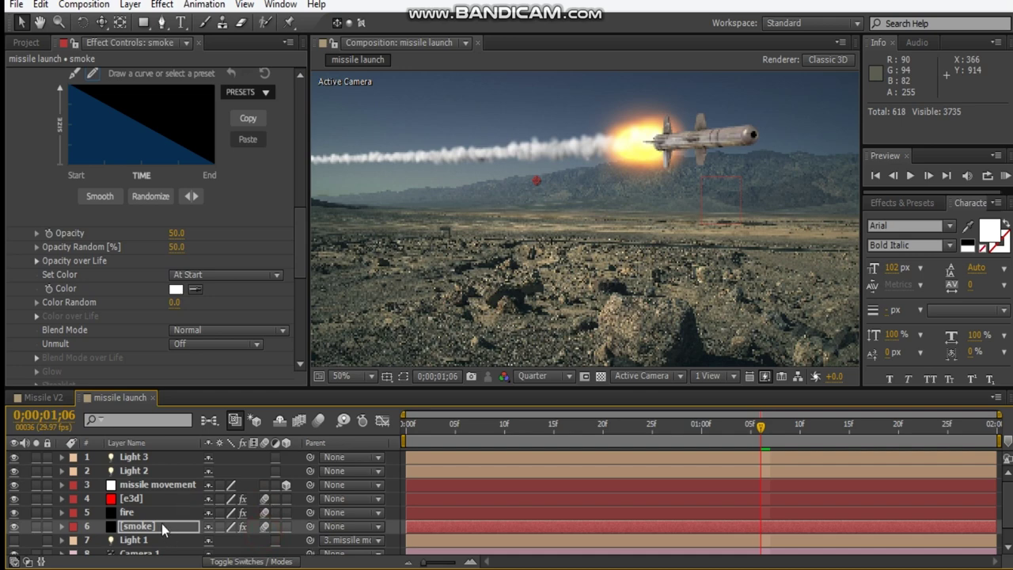
left_click(318, 421)
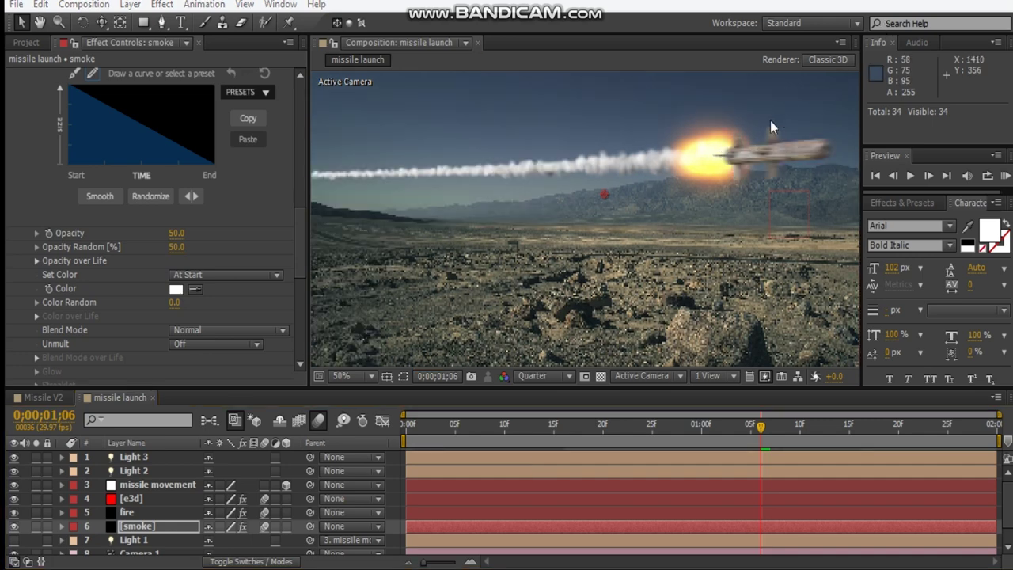
left_click_drag(563, 193, 634, 259)
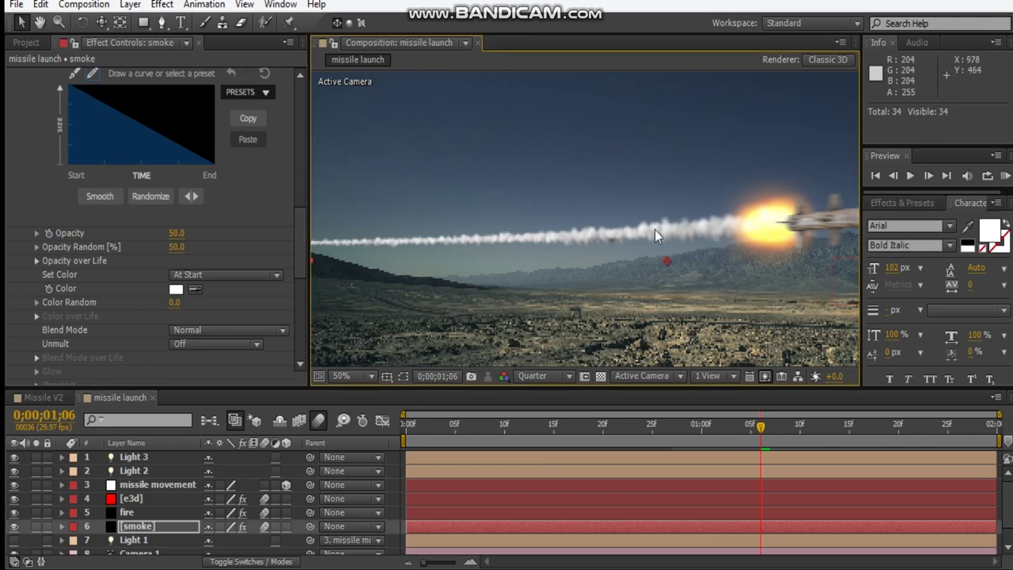
- Set the smoke's Velocity from Motion to -200
scroll(202, 301, "up", 6)
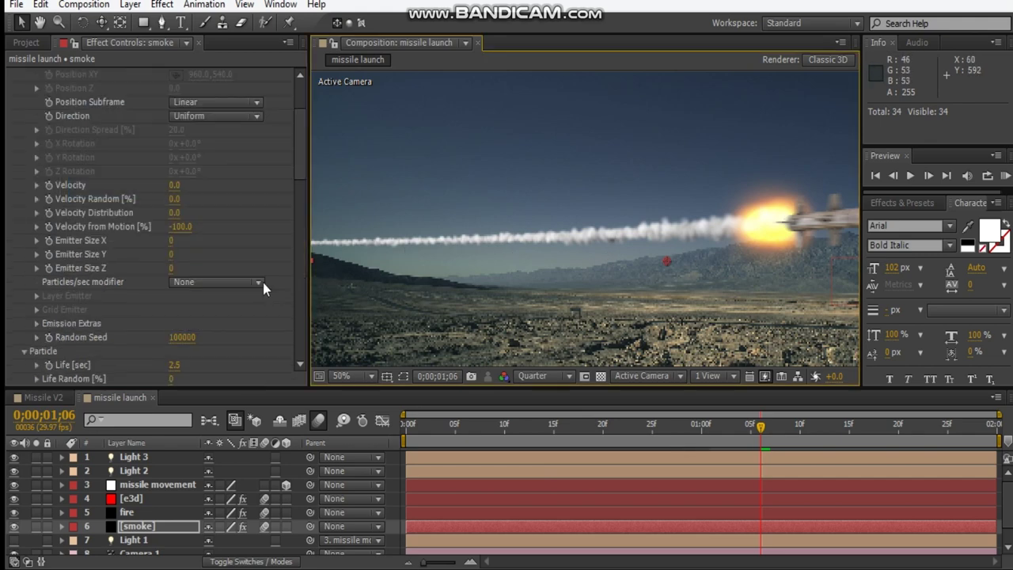
left_click(181, 227)
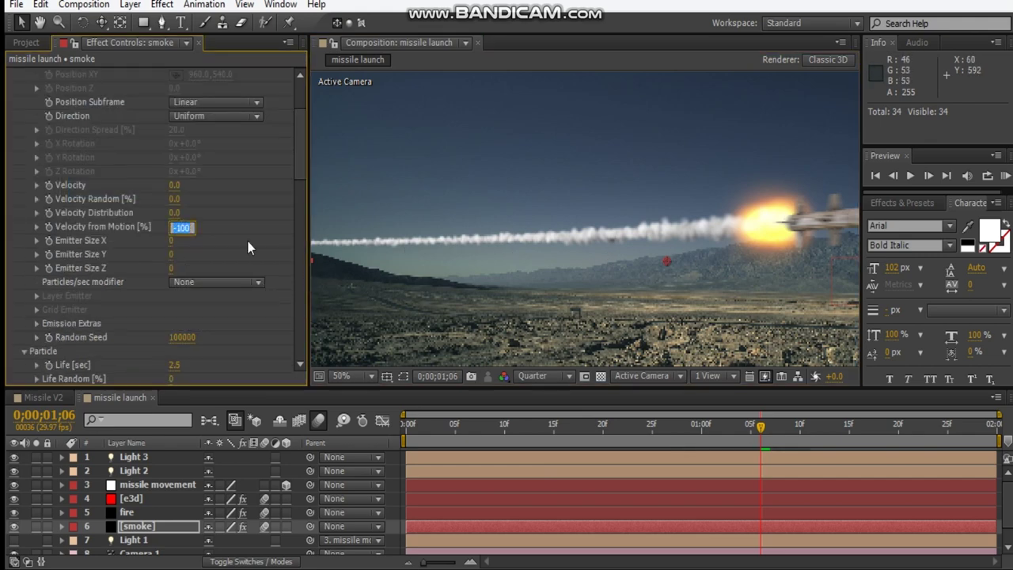
type("-200")
key("Return")
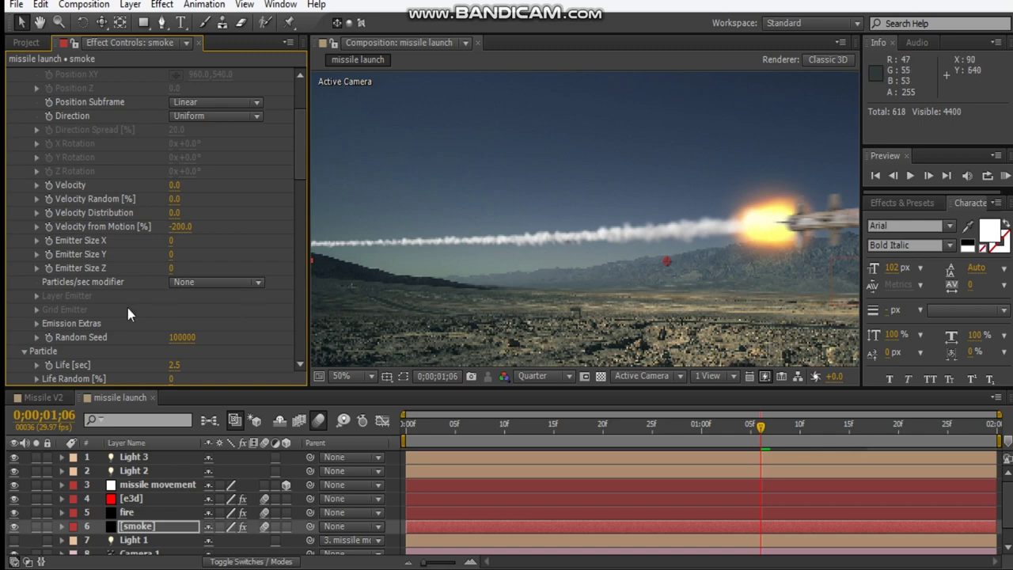
scroll(127, 308, "down", 10)
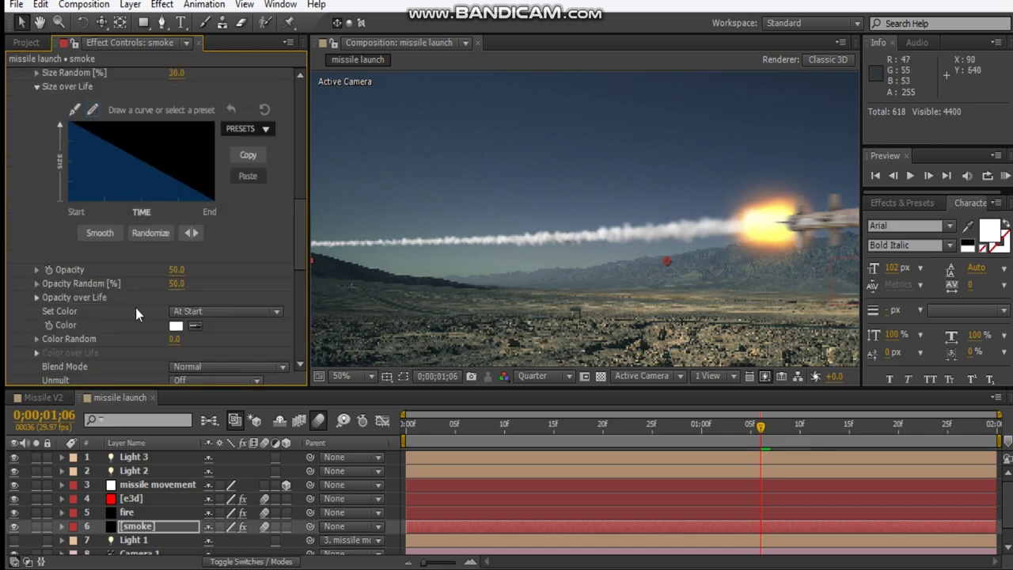
- Set the fire particles' Size to 40 after trying 30
scroll(150, 308, "down", 3)
key("ctrl+Up")
key("comma")
key("comma")
scroll(170, 315, "down", 10)
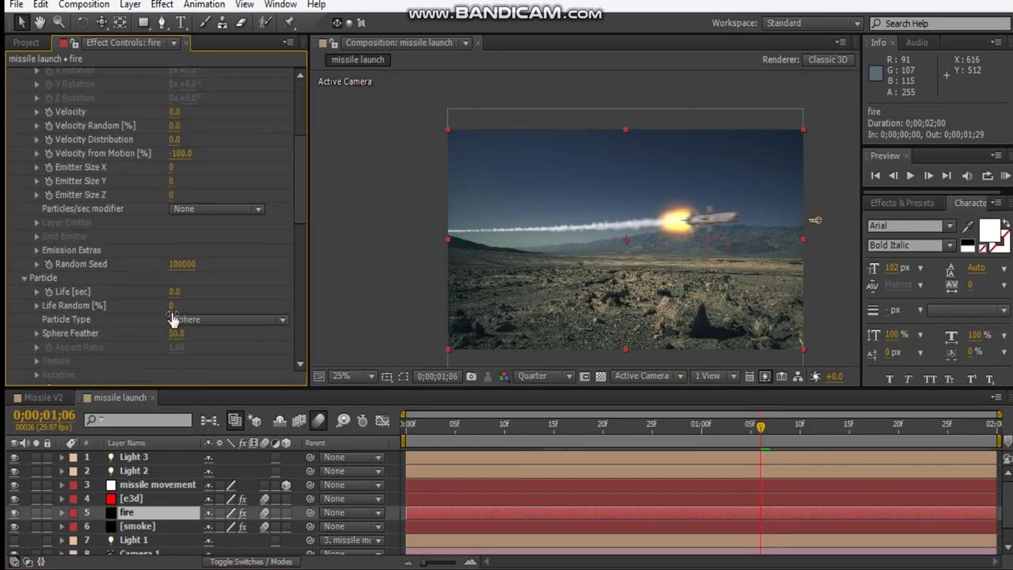
scroll(212, 330, "down", 2)
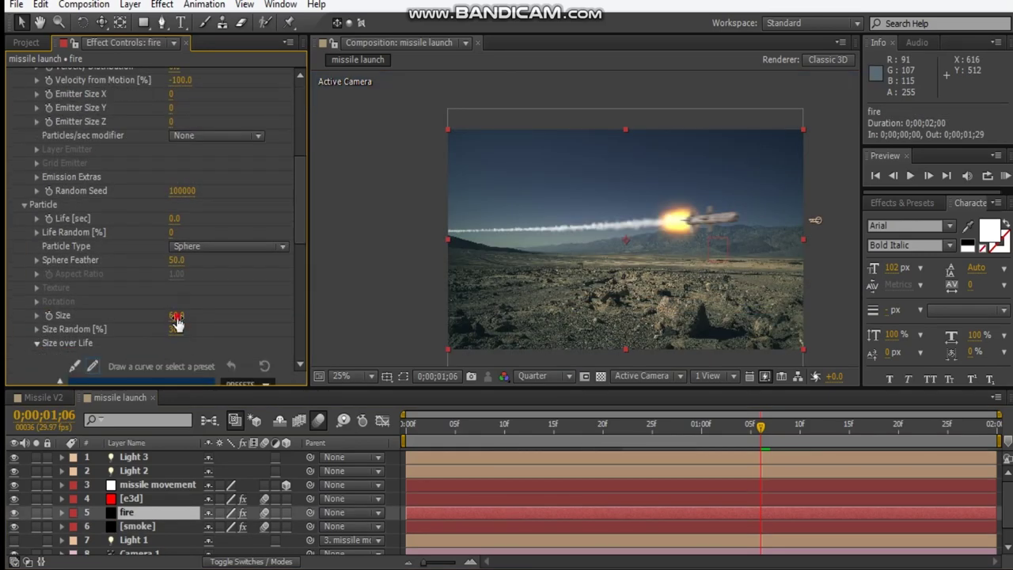
left_click(176, 316)
type("30")
key("Return")
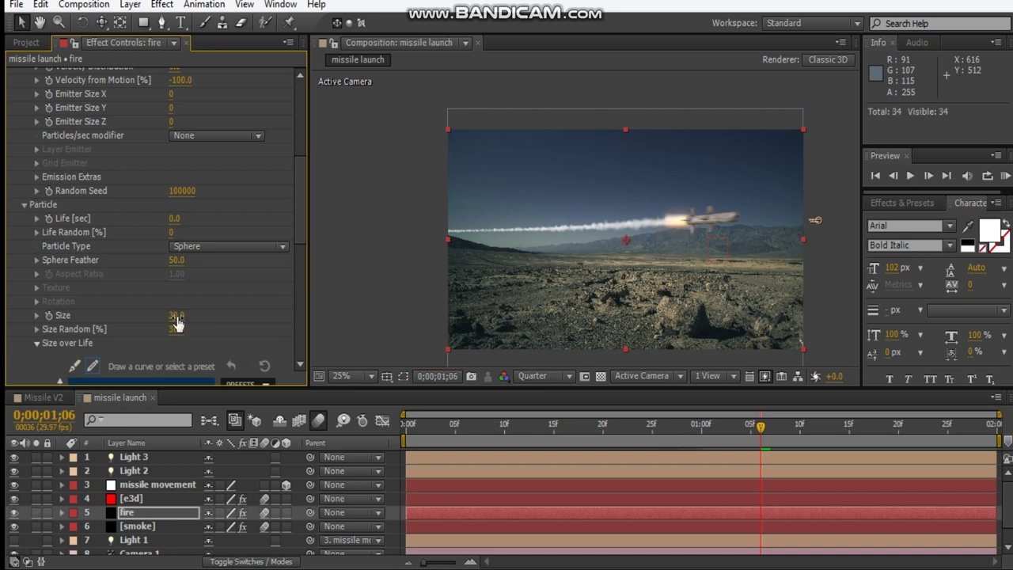
left_click(177, 316)
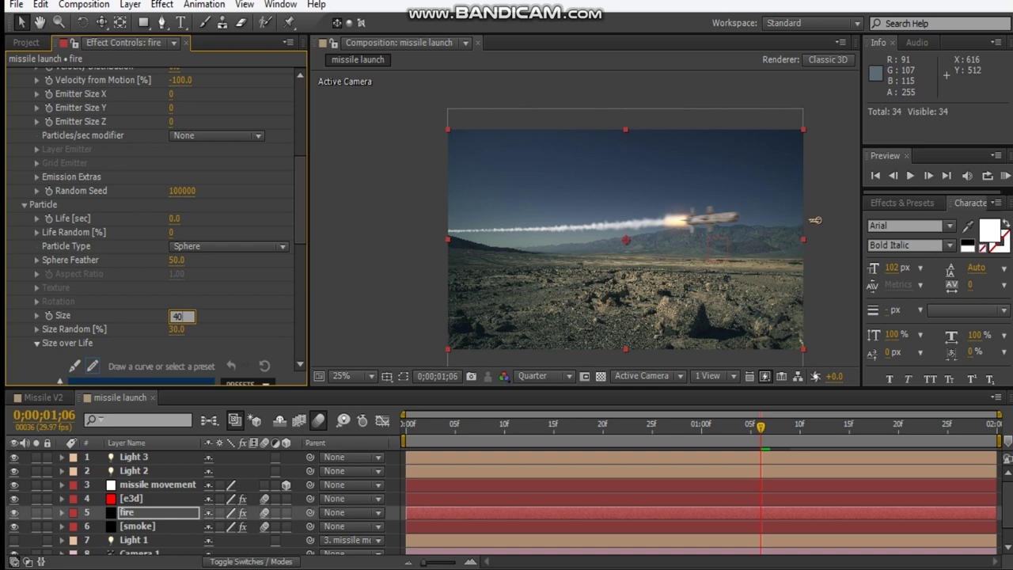
type("40")
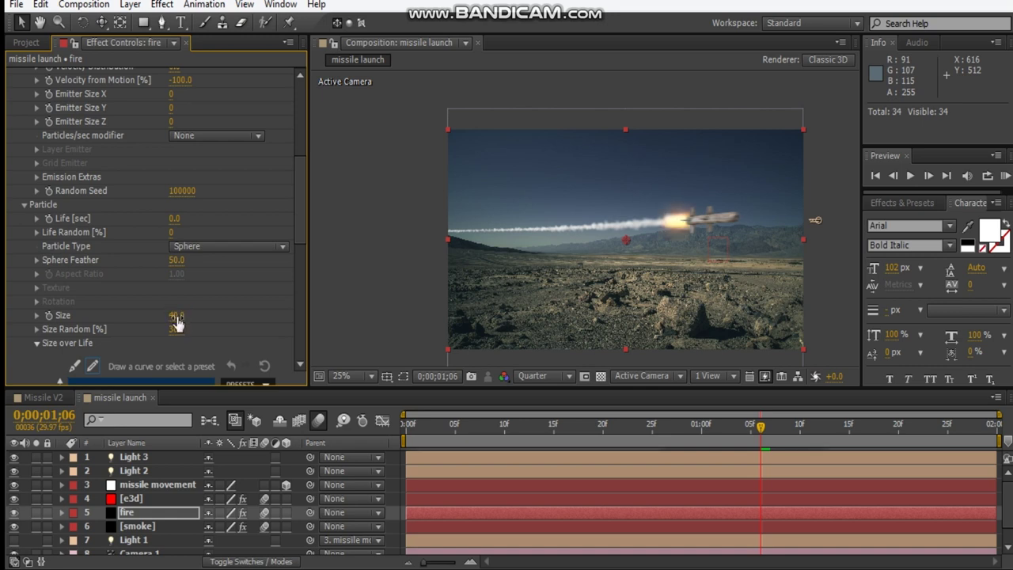
key("Return")
left_click(327, 347)
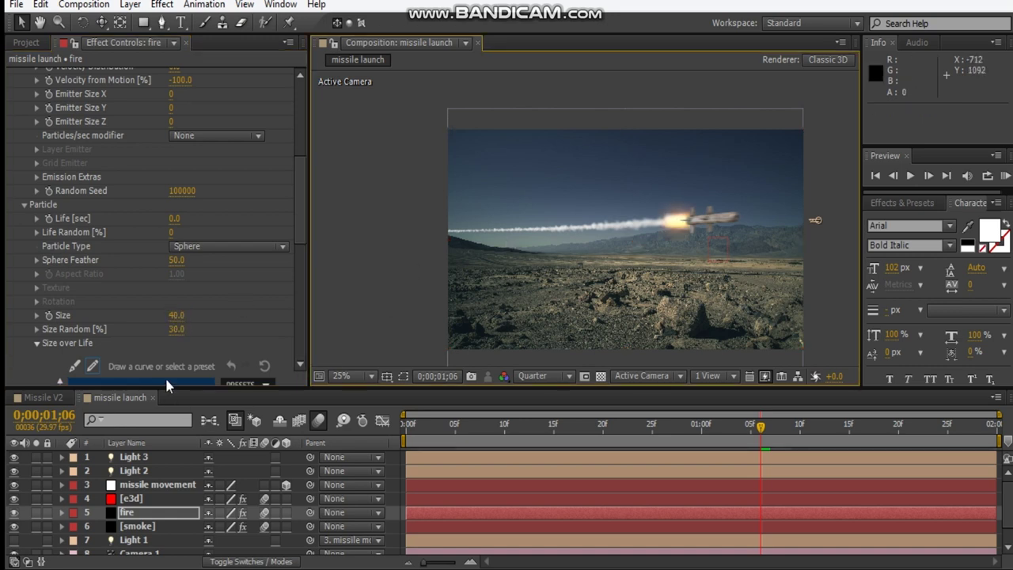
- Set the smoke layer's particle Size to 30 and deselect it
left_click(137, 526)
scroll(183, 341, "down", 6)
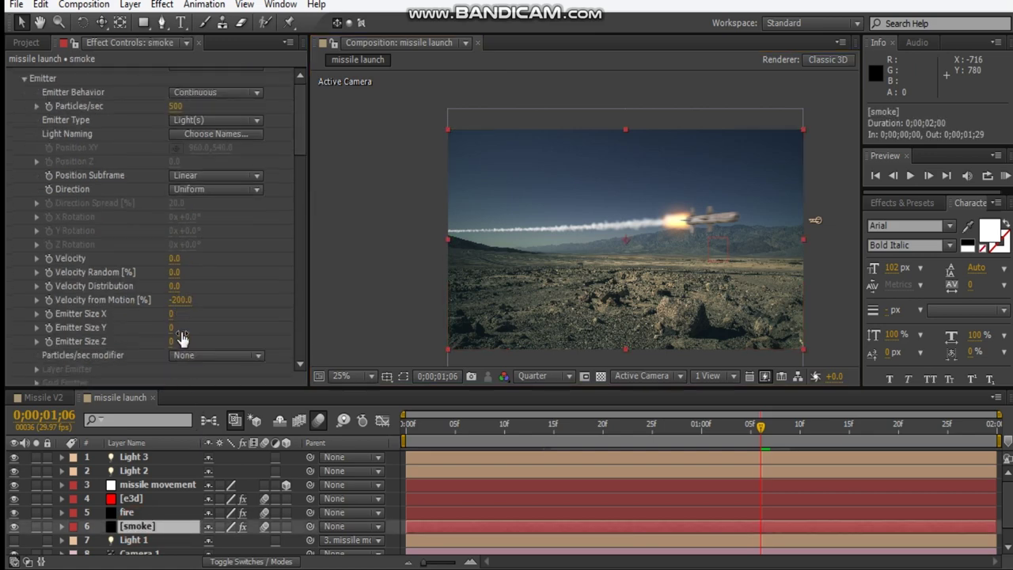
scroll(182, 338, "down", 8)
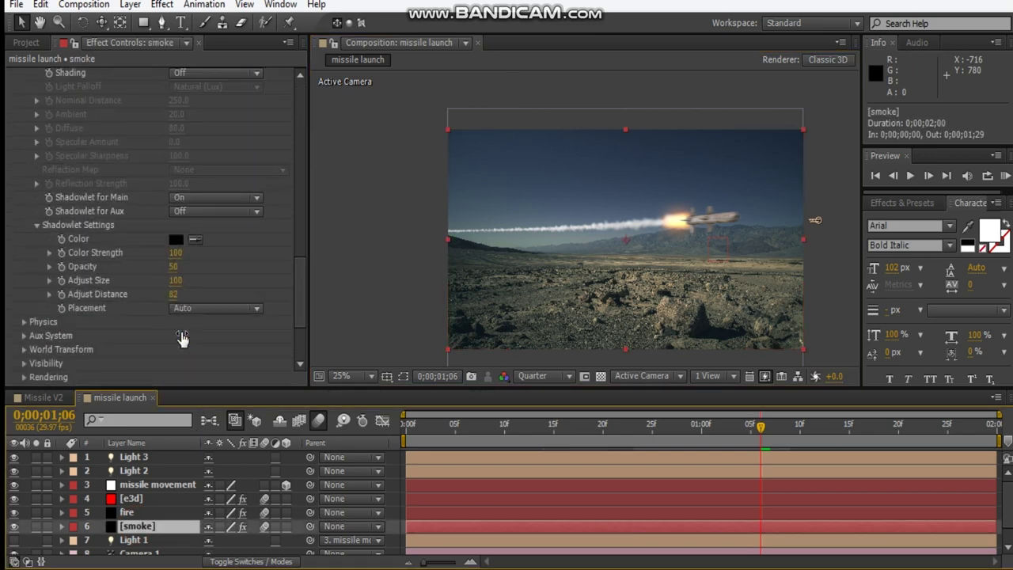
scroll(182, 338, "up", 7)
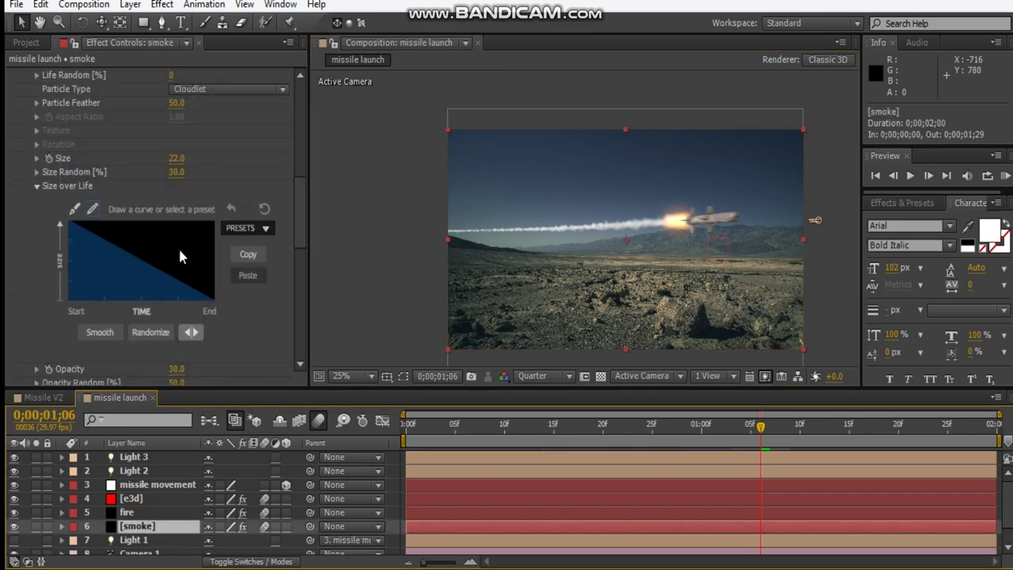
left_click(178, 159)
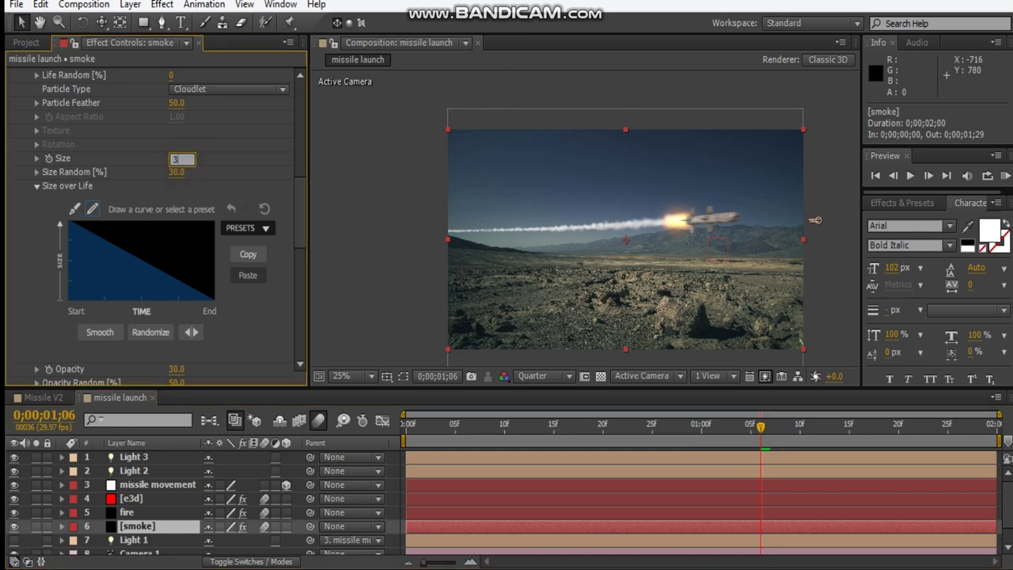
key("Return")
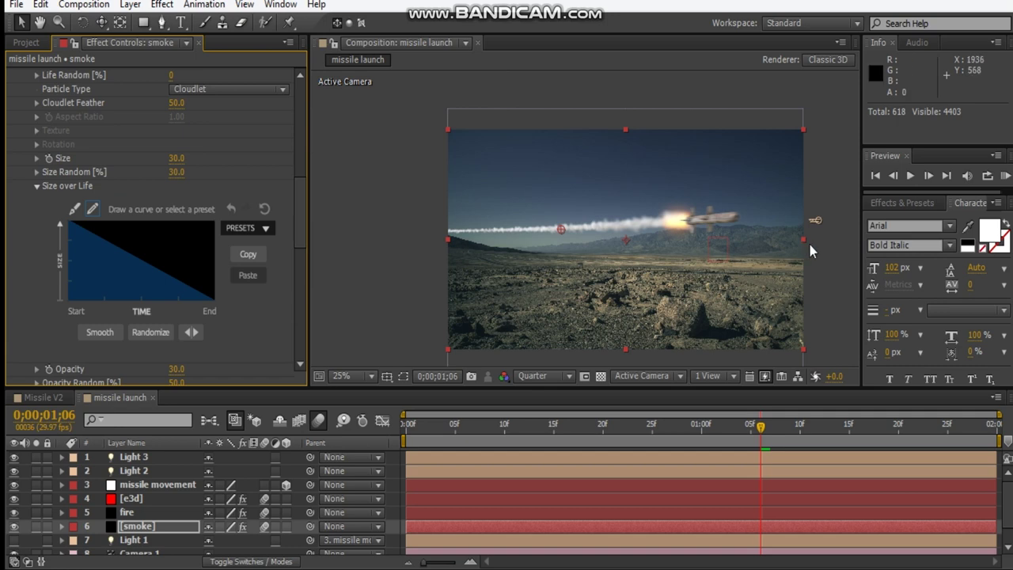
left_click(854, 232)
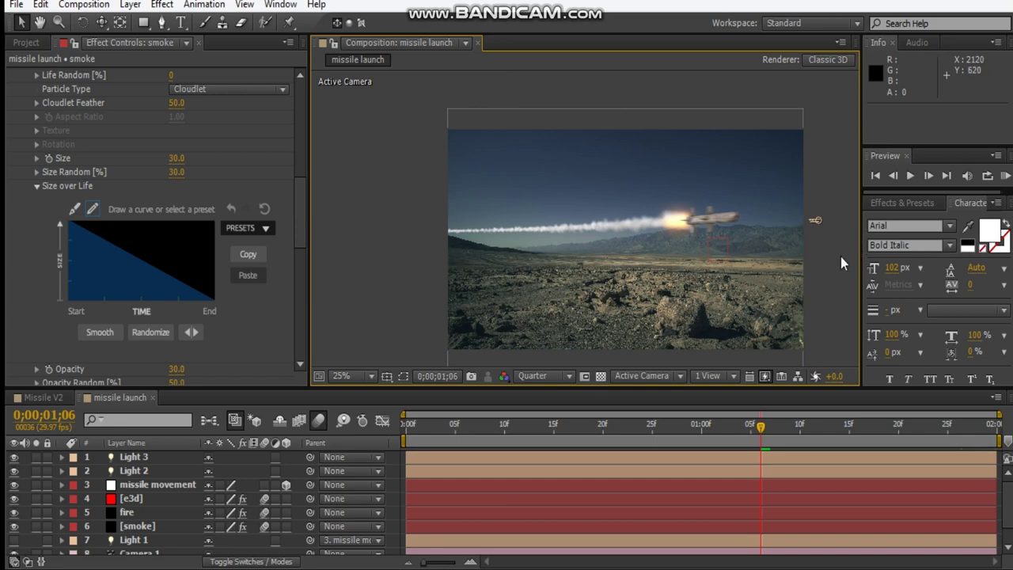
- Place Dust_Wave_04.mov and Dust_Wave_08.mov above the lights in the composition, hidden
left_click(369, 377)
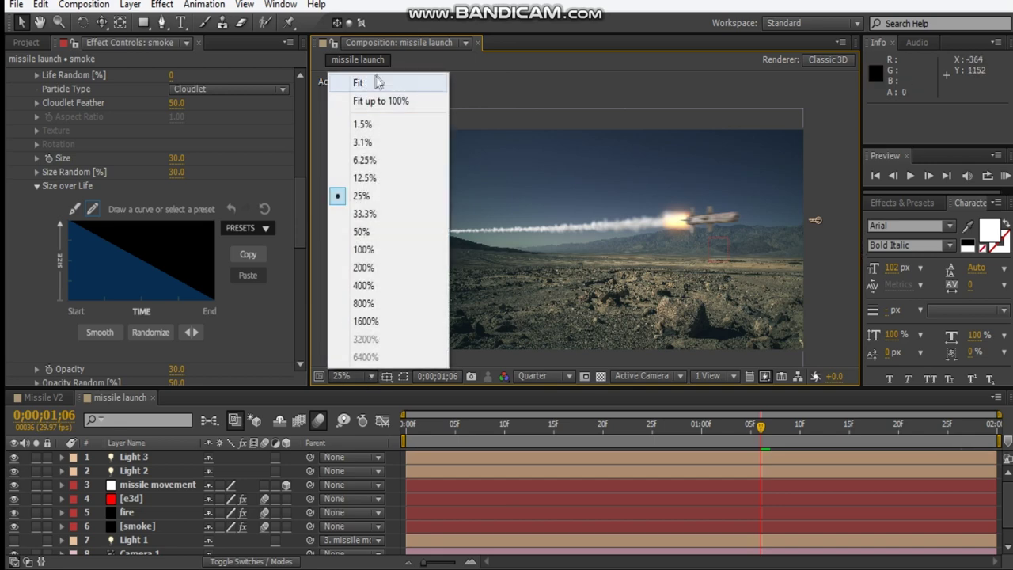
left_click(373, 79)
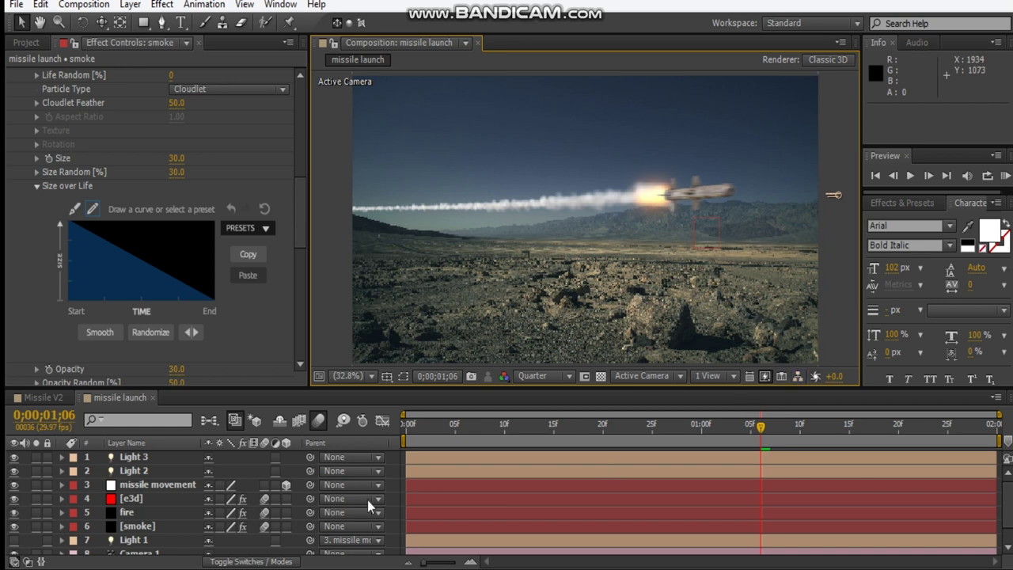
left_click(26, 43)
left_click(80, 234)
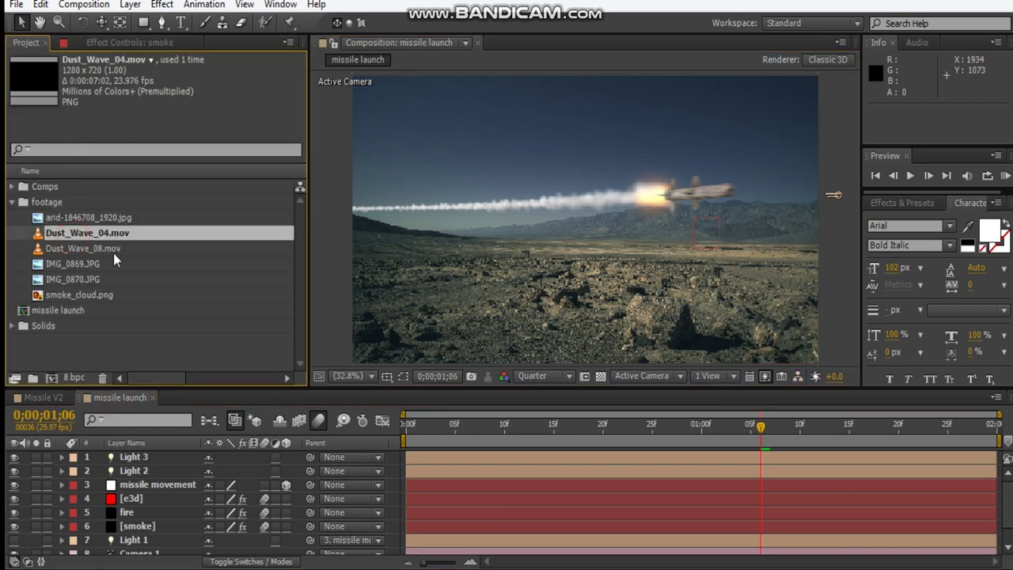
key("shift+Down")
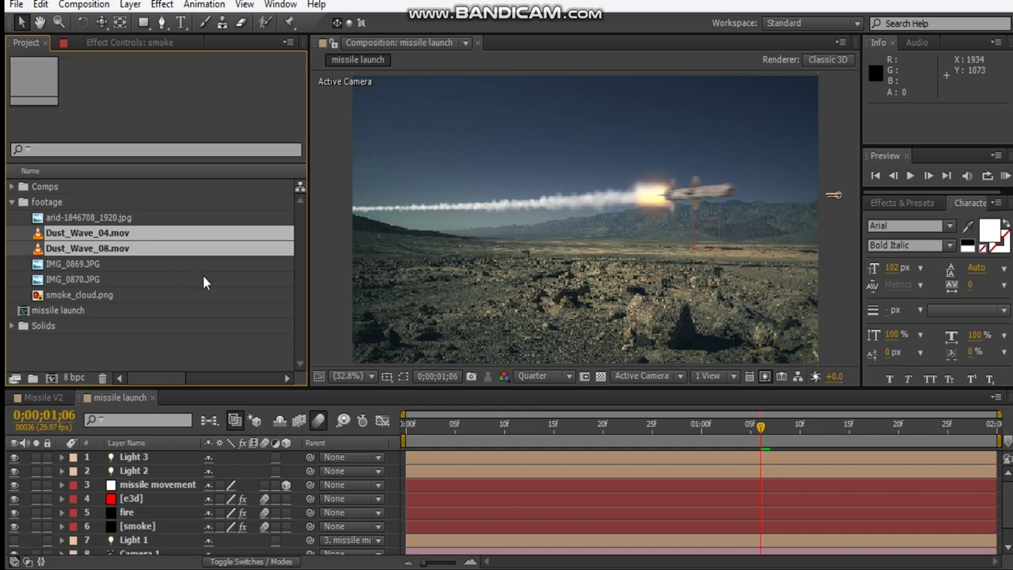
left_click_drag(198, 249, 176, 454)
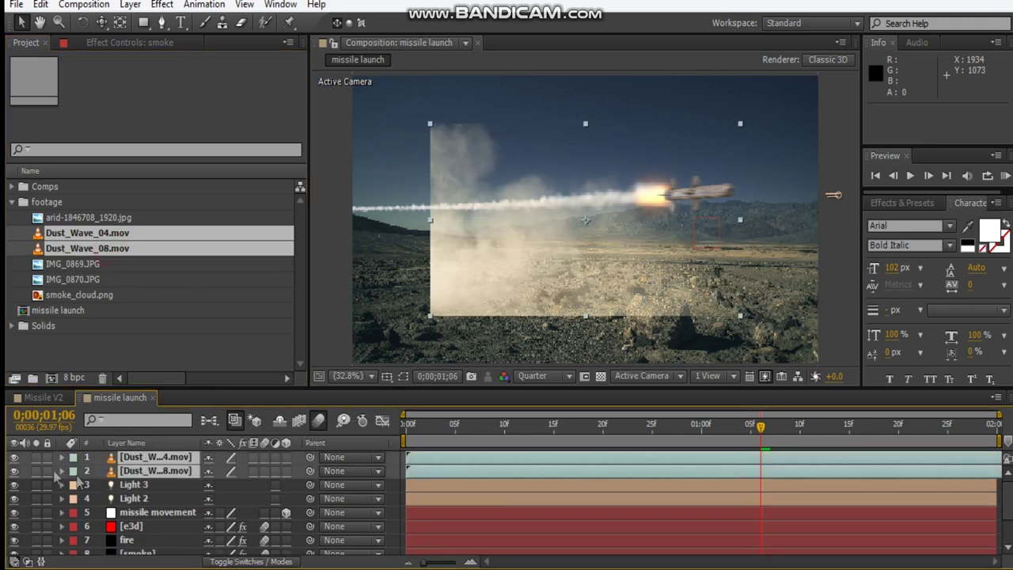
left_click_drag(13, 456, 14, 470)
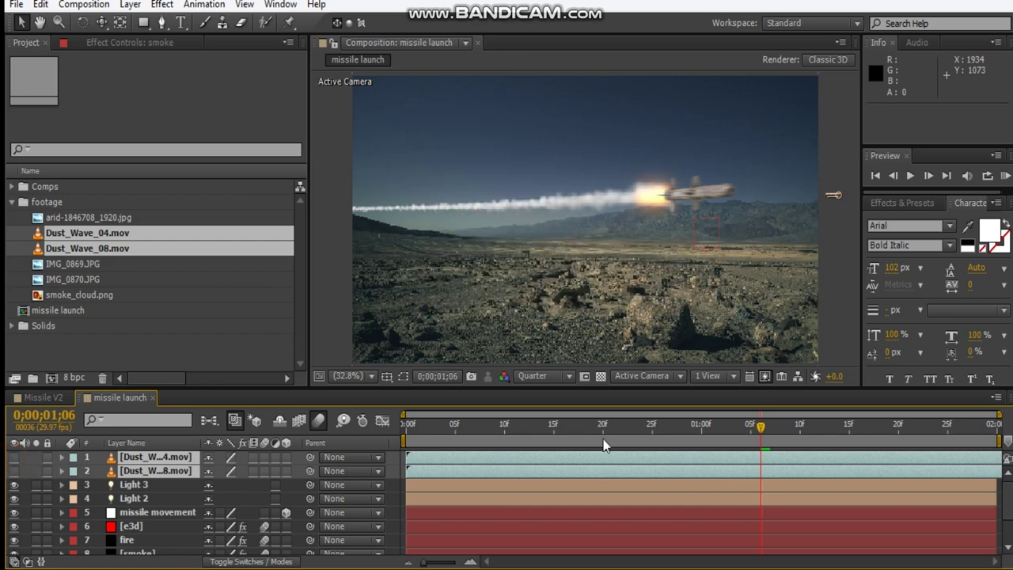
left_click_drag(603, 440, 718, 429)
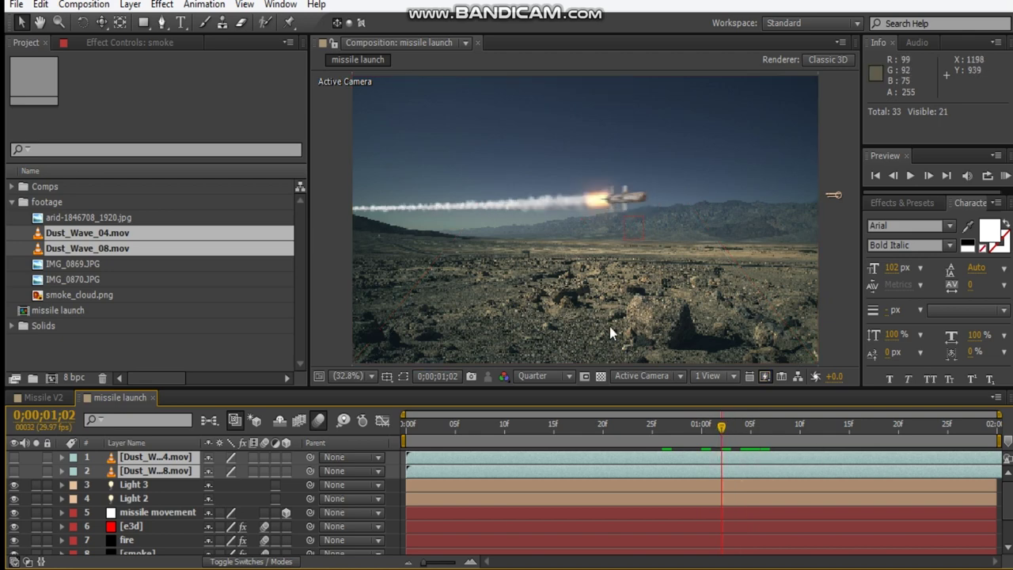
- Time-stretch both dust wave layers with a 25 stretch factor
right_click(127, 472)
mouse_move(181, 135)
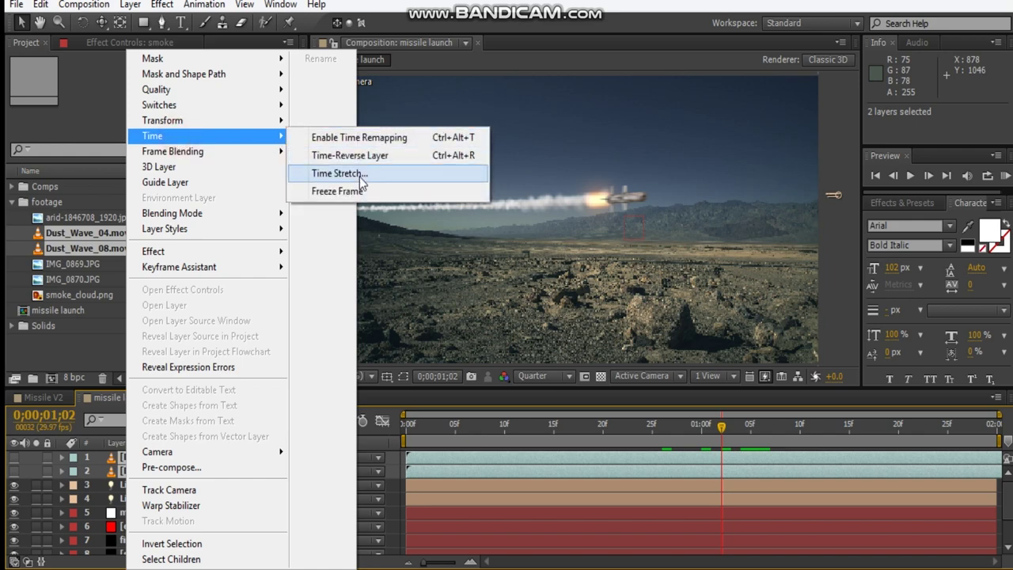
left_click(361, 177)
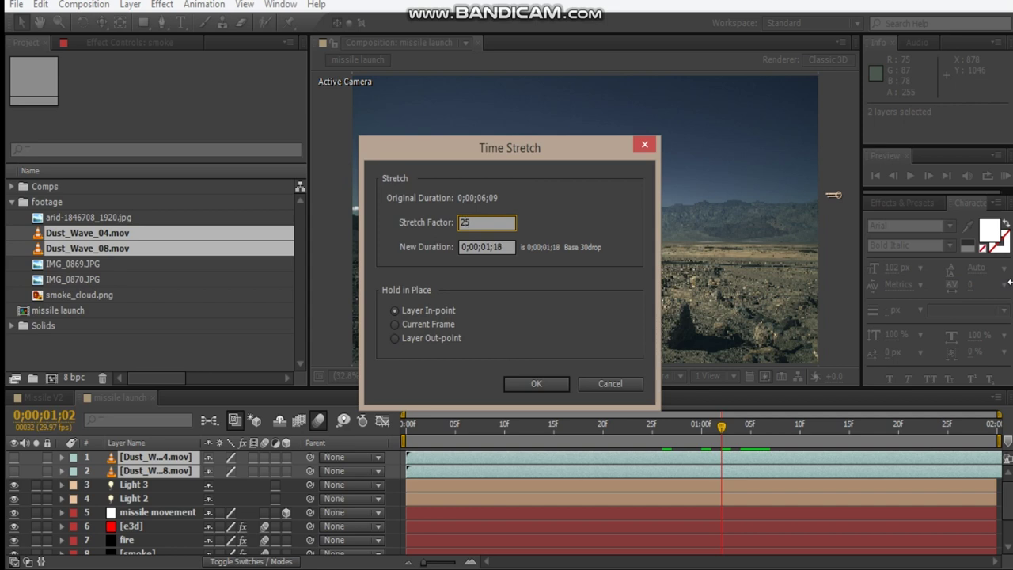
key("Return")
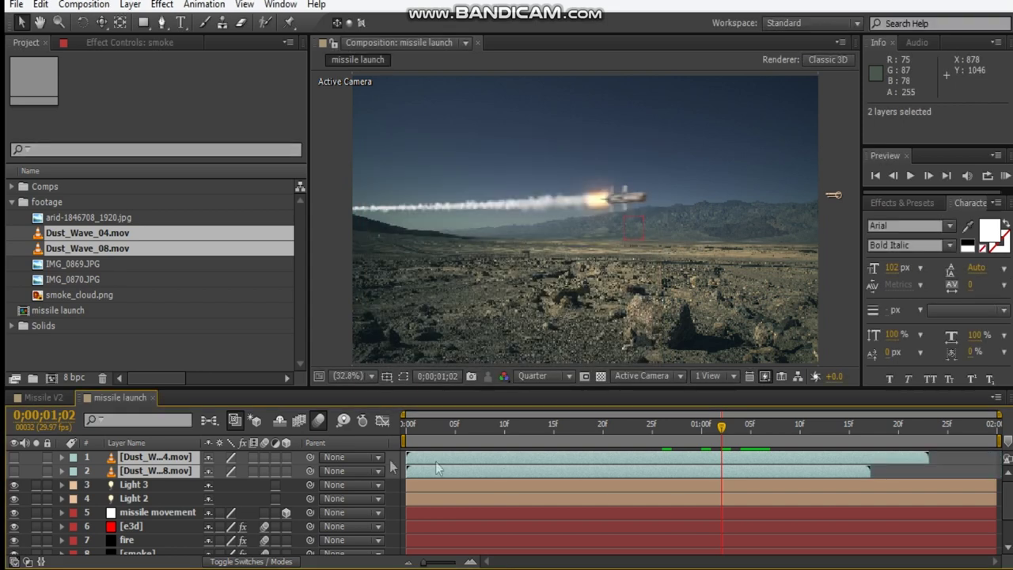
- Start both dust clips at 0;00;01;02 and make them visible again
left_click_drag(479, 463, 780, 468)
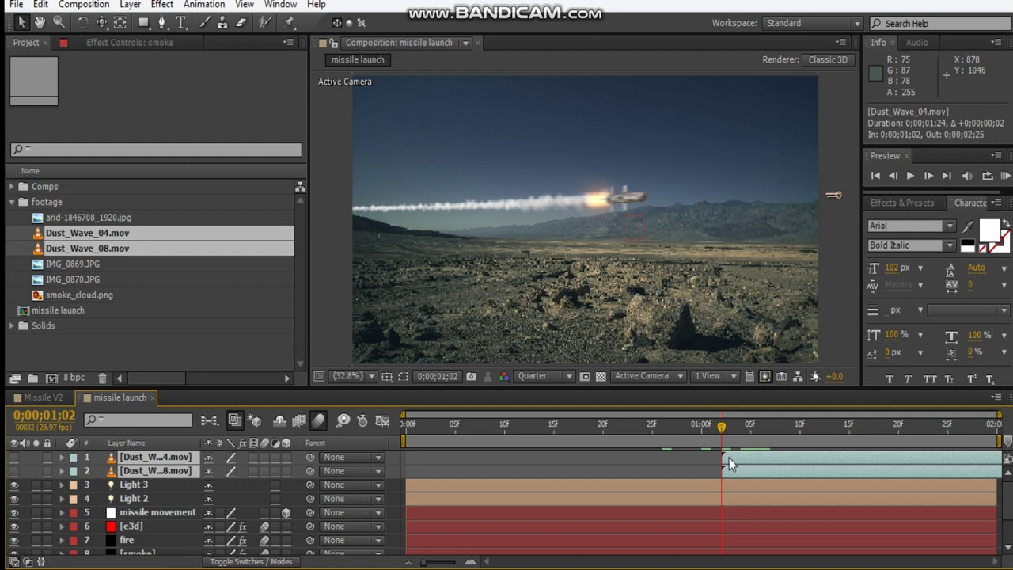
key("bracketleft")
left_click_drag(14, 457, 14, 471)
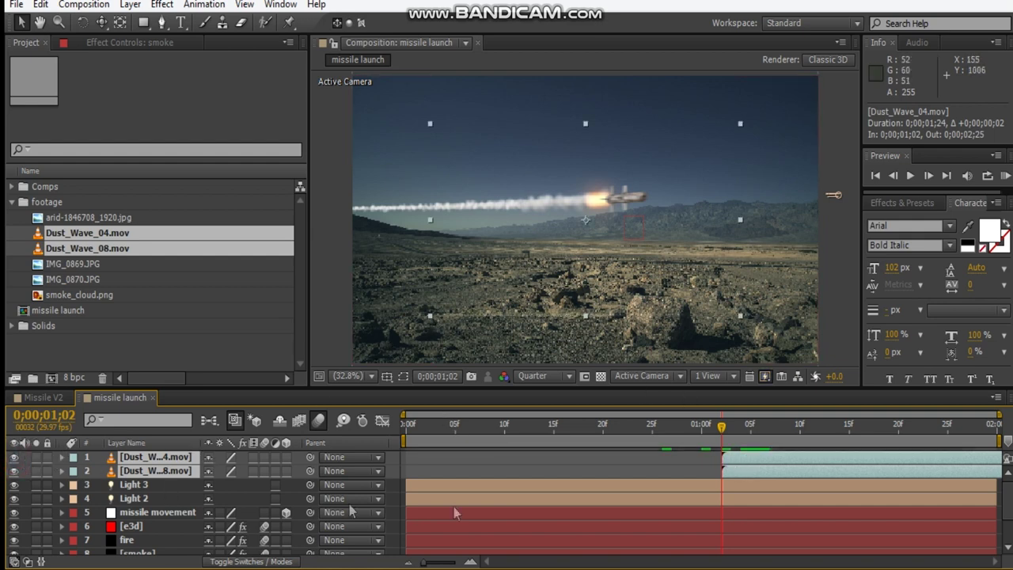
left_click(150, 500)
- Hide Dust_Wave_04, solo Dust_Wave_08 and scale it up to about 154%
left_click(151, 461)
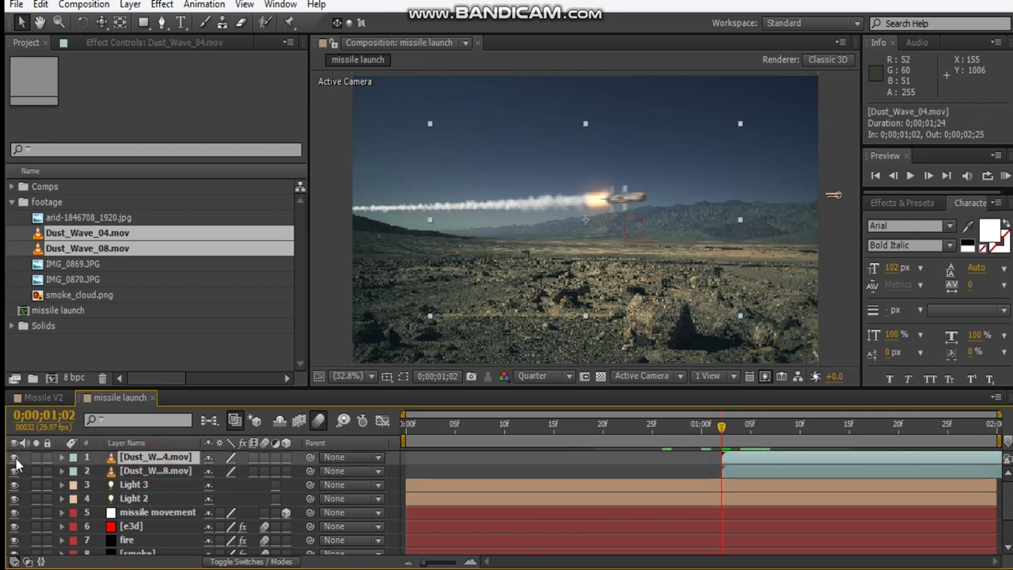
left_click(14, 458)
left_click(36, 473)
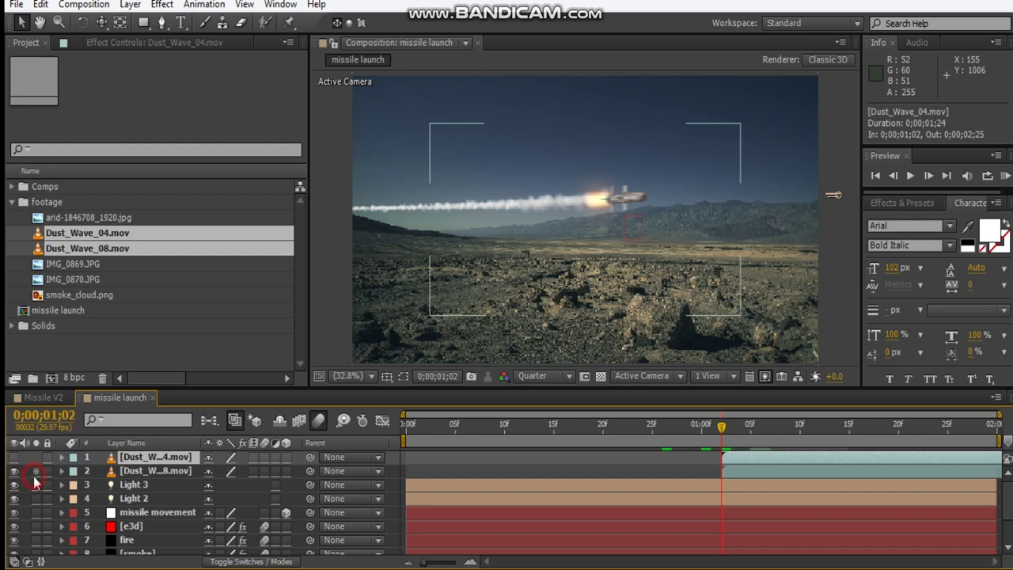
left_click(750, 427)
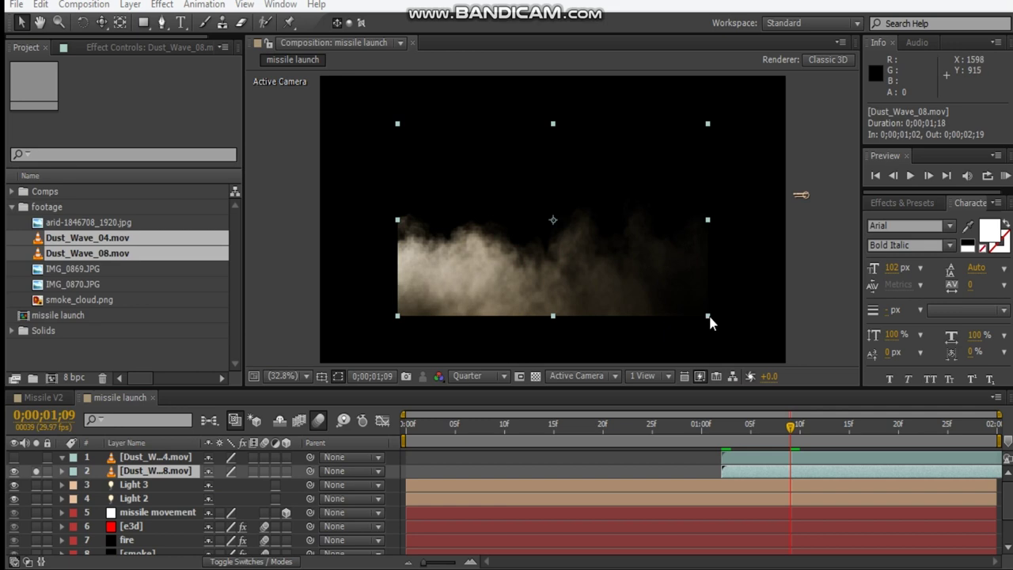
left_click_drag(708, 317, 793, 364)
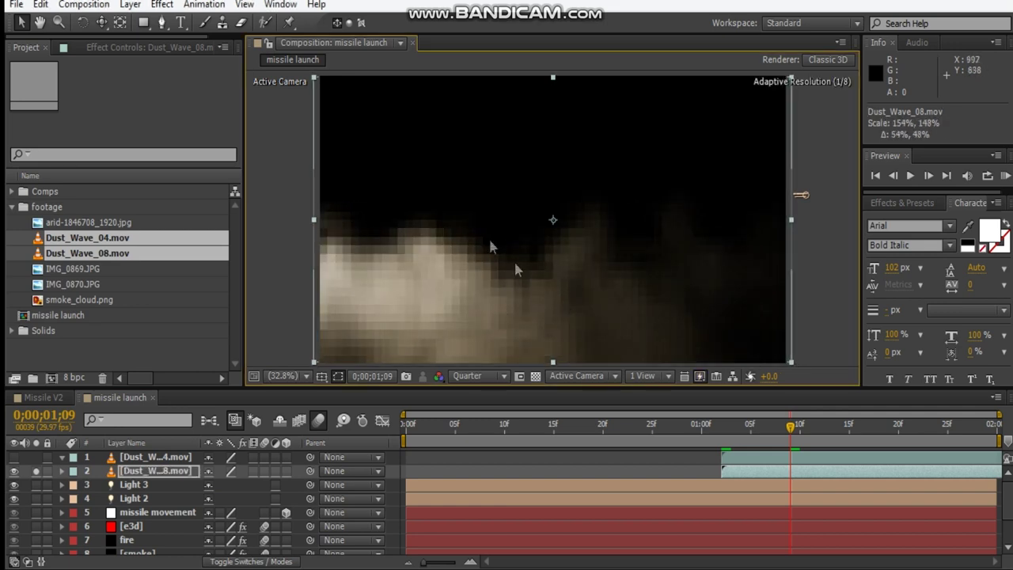
left_click_drag(506, 233, 507, 204)
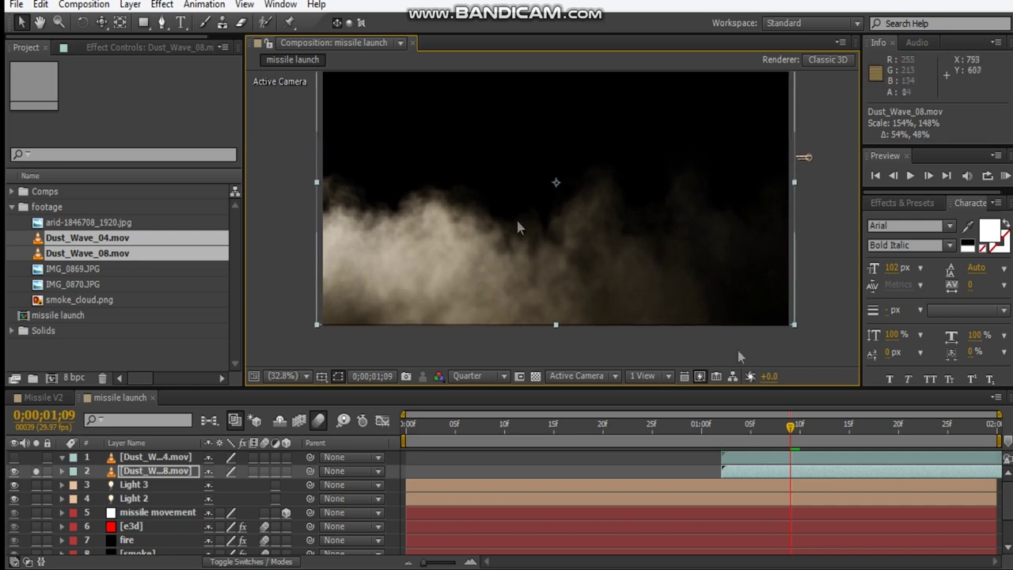
left_click_drag(794, 329, 795, 331)
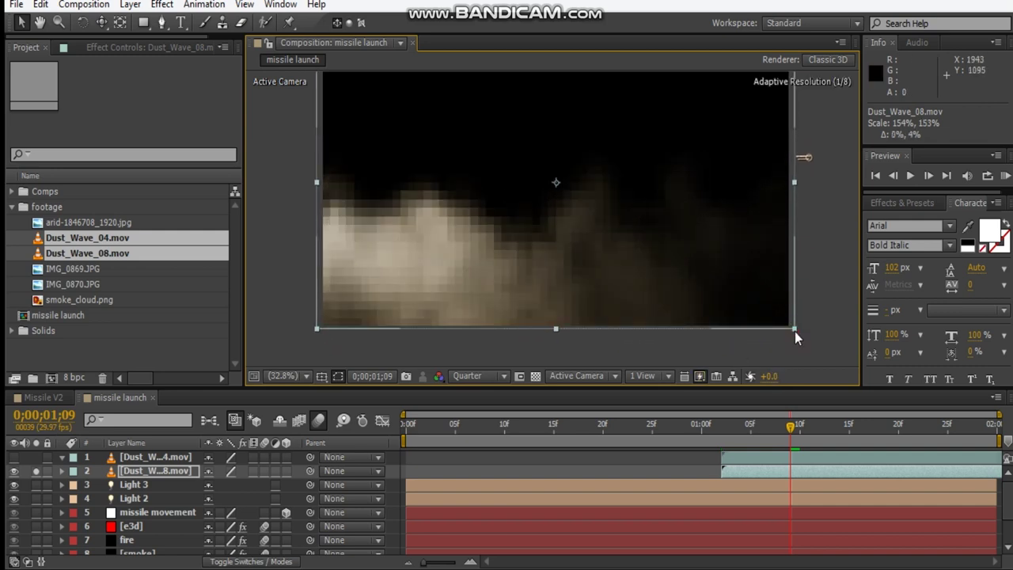
- Mask off Dust_Wave_08's bottom edge with a rectangular Subtract mask feathered 202 pixels
left_click(144, 22)
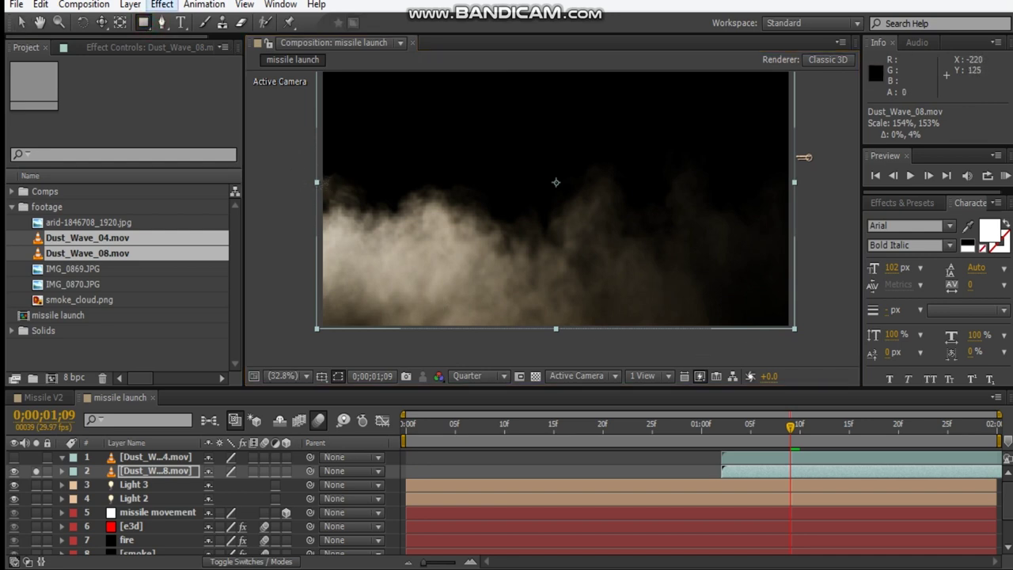
left_click(162, 22)
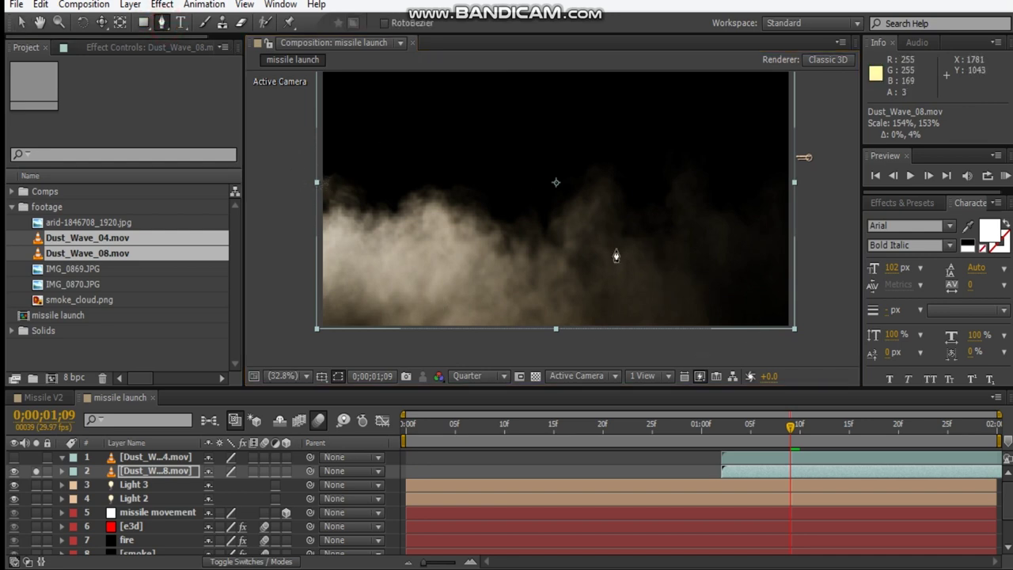
left_click(143, 23)
left_click_drag(842, 358, 272, 304)
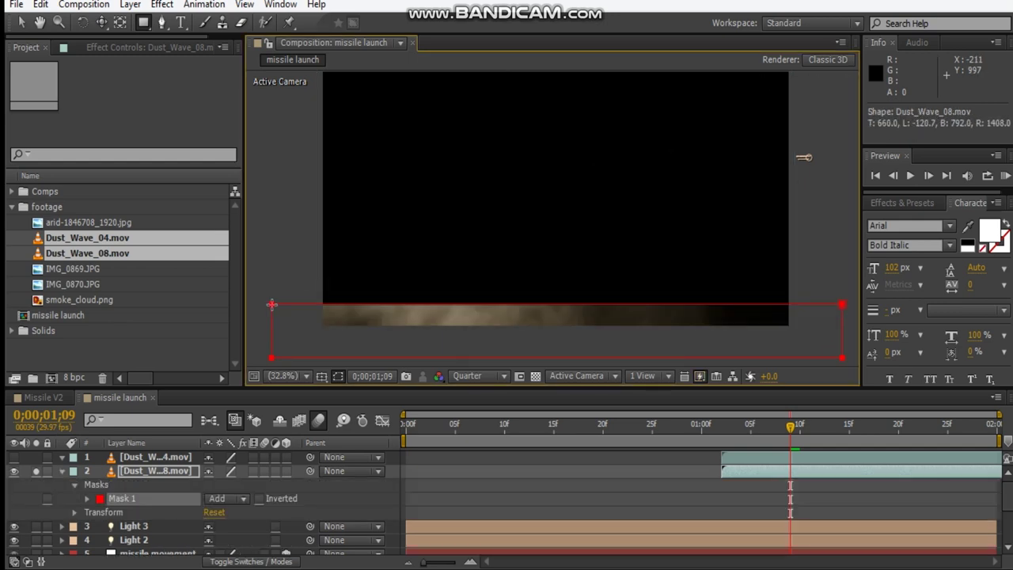
left_click(235, 501)
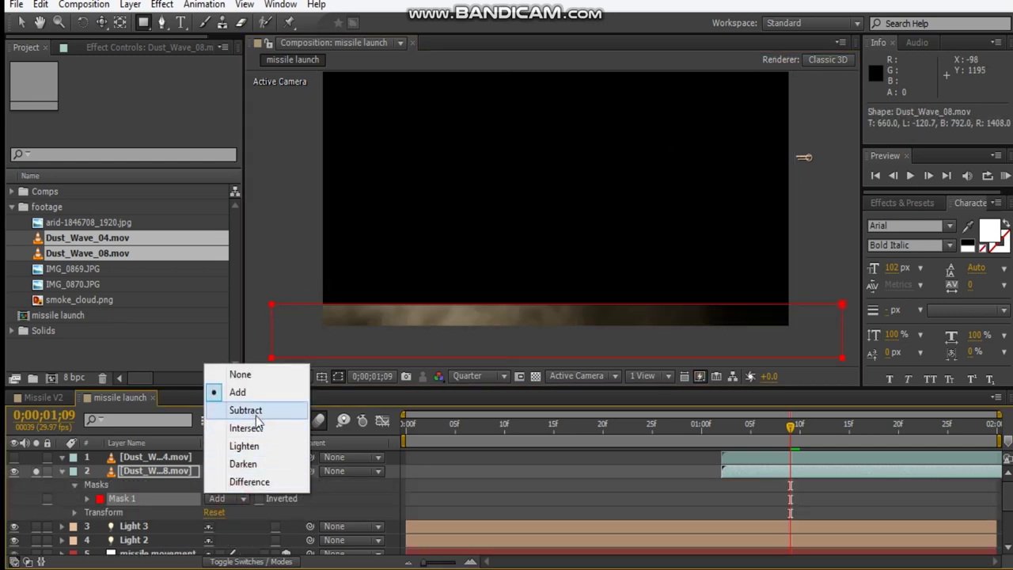
left_click(238, 409)
key("f")
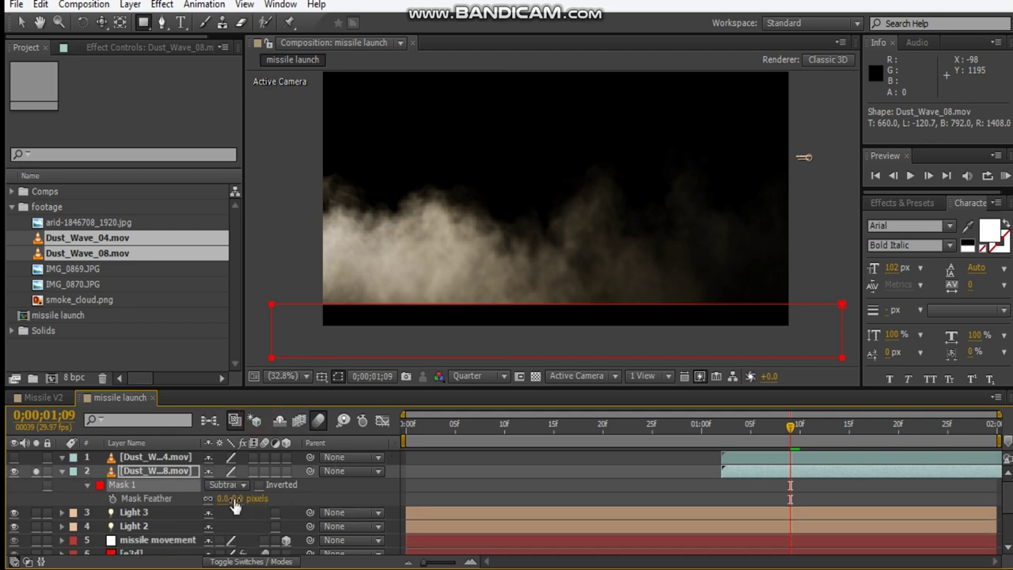
left_click_drag(237, 499, 372, 487)
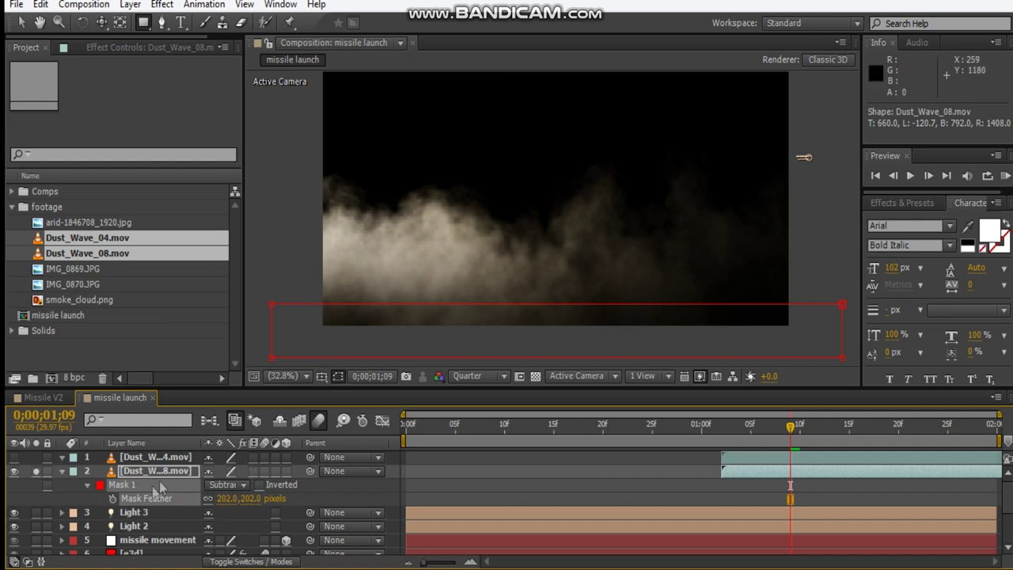
left_click(151, 486)
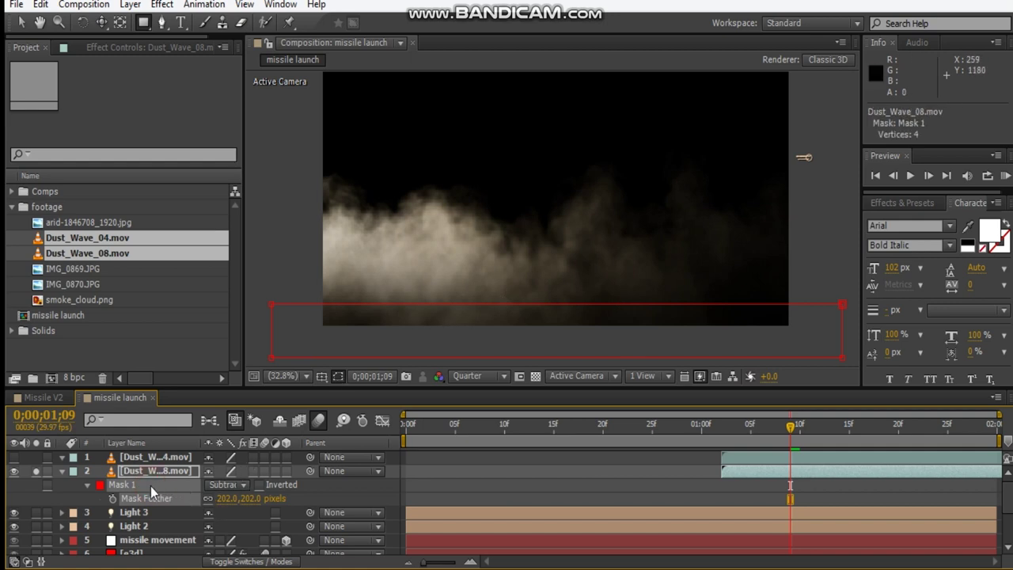
- Bring Dust_Wave_04 back into the soloed view, zoom out and select it
left_click(36, 457)
left_click(21, 22)
left_click(679, 263)
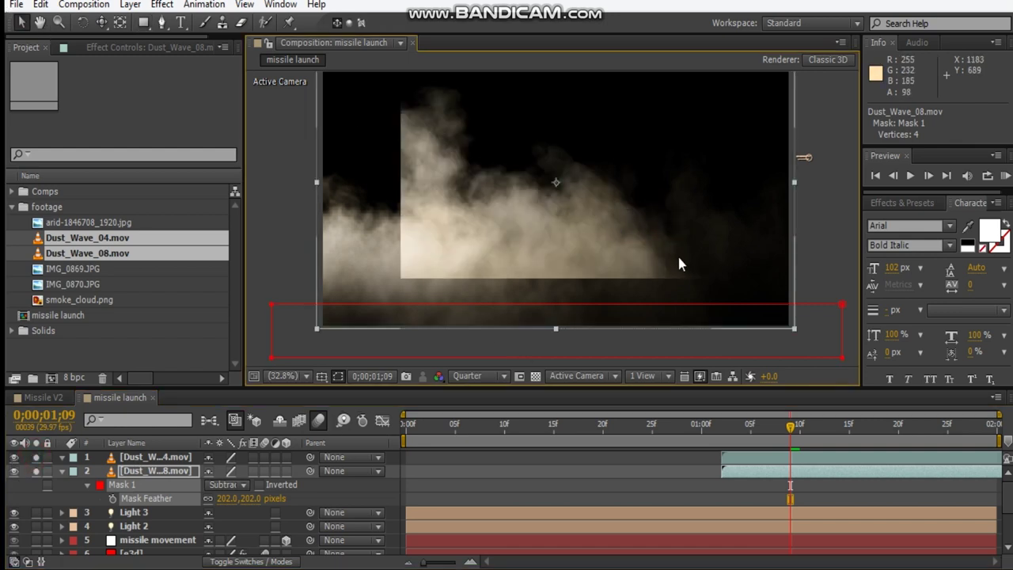
key("comma")
key("comma")
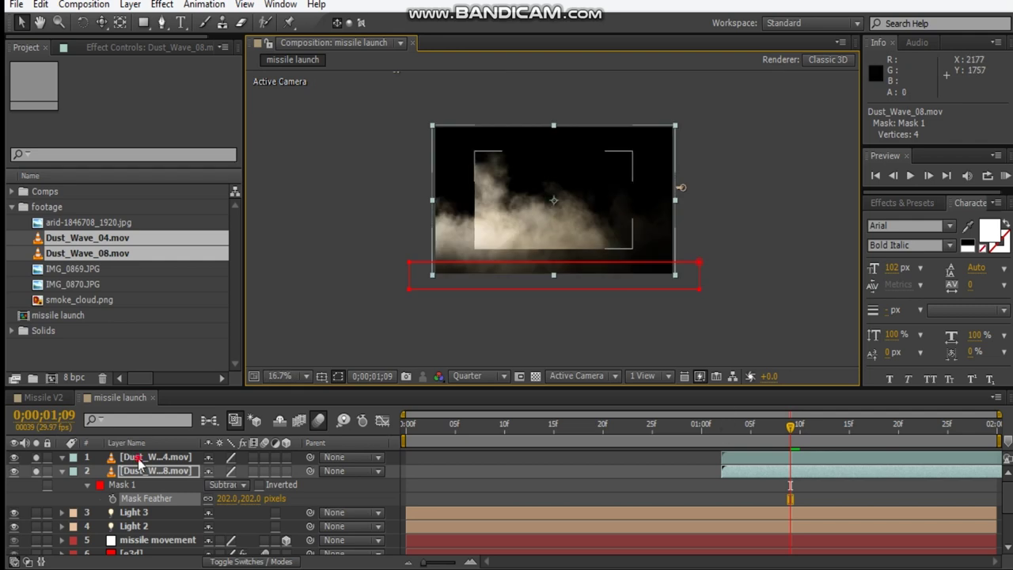
left_click(138, 458)
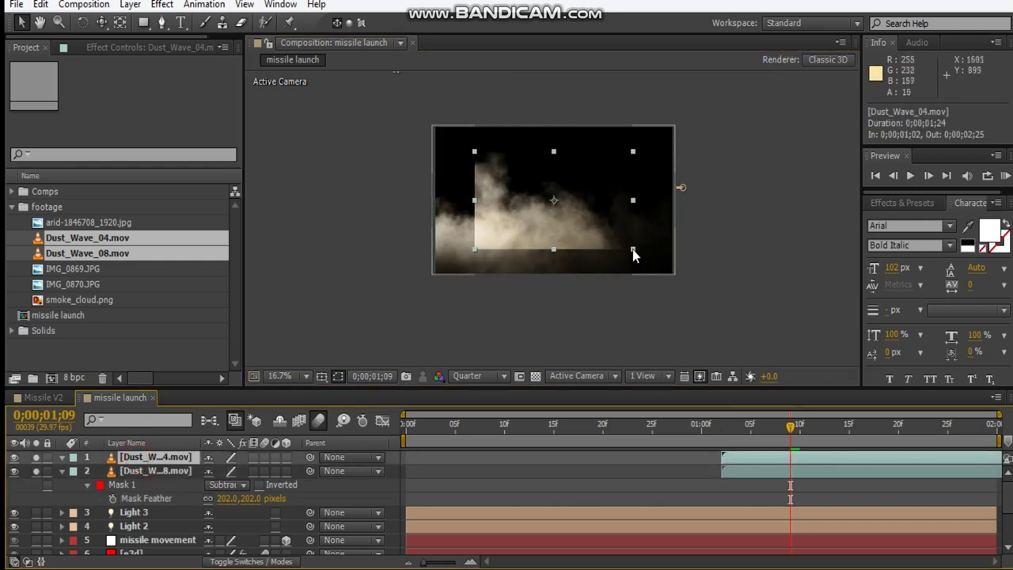
- Enlarge Dust_Wave_04 and flip it horizontally
left_click_drag(634, 253, 675, 279)
key("shift+slash")
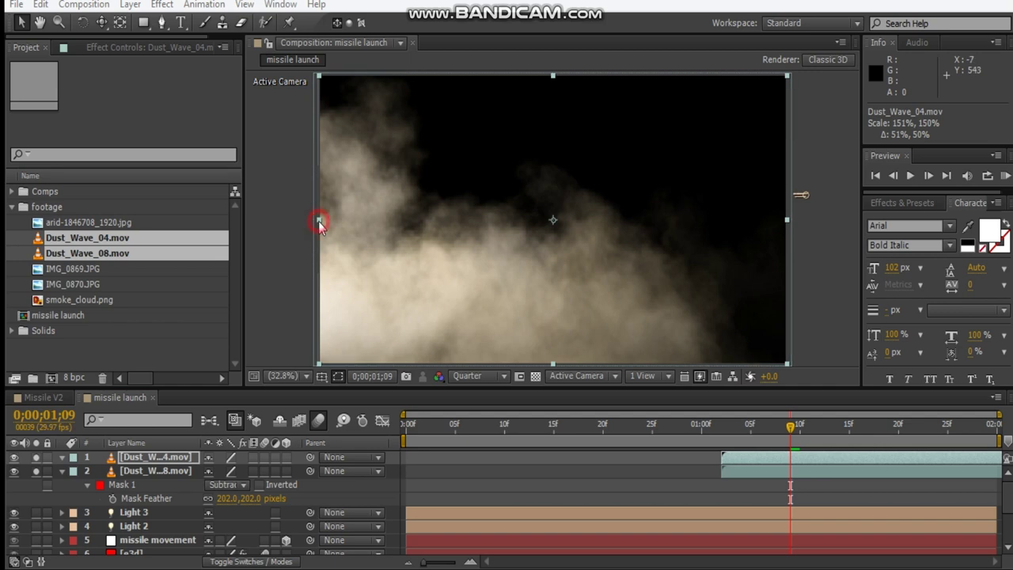
left_click_drag(319, 222, 793, 223)
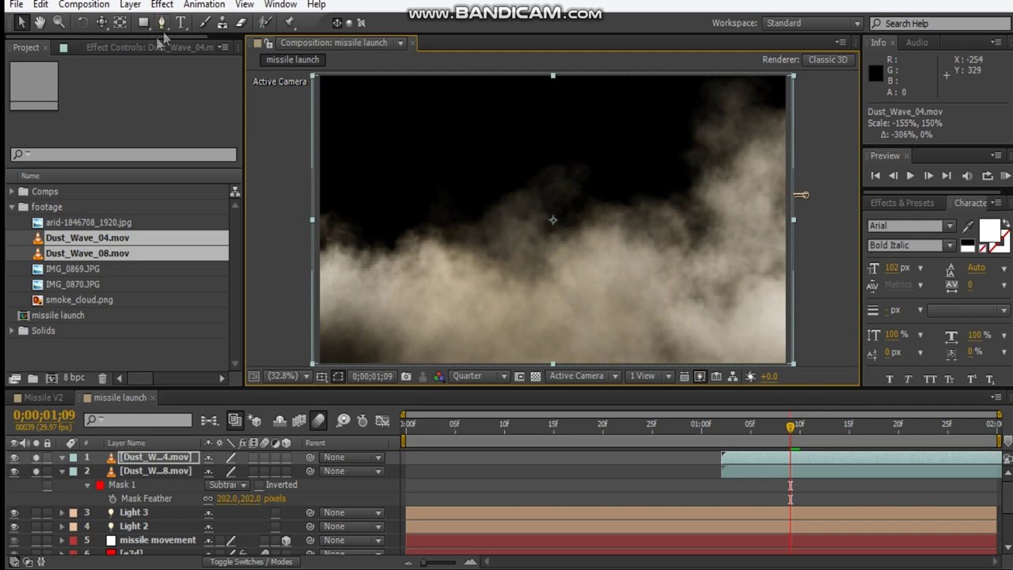
- Add a rectangular Subtract mask along Dust_Wave_04's bottom with a large feather
left_click(143, 22)
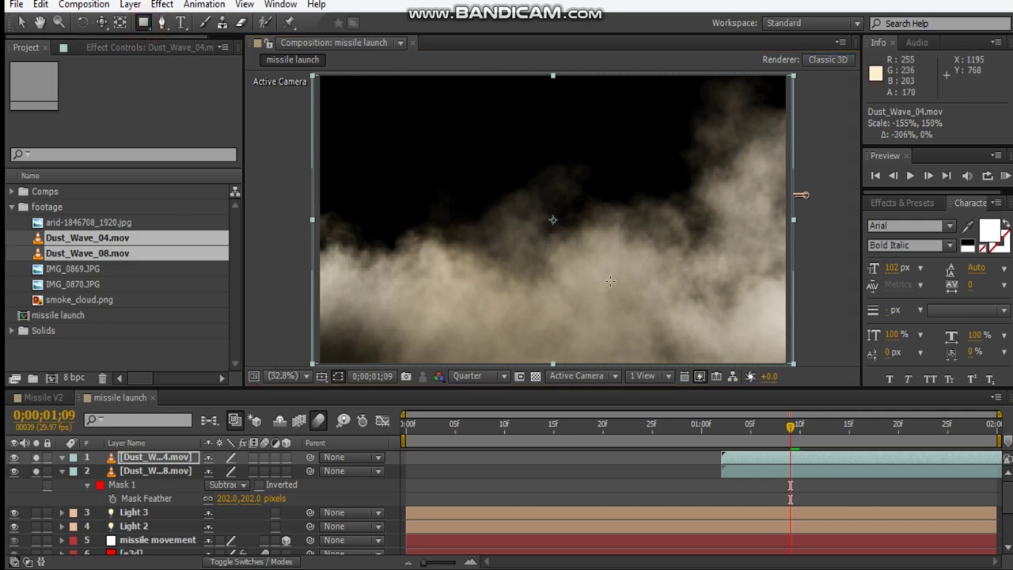
scroll(610, 281, "down", 2)
left_click_drag(700, 318, 376, 278)
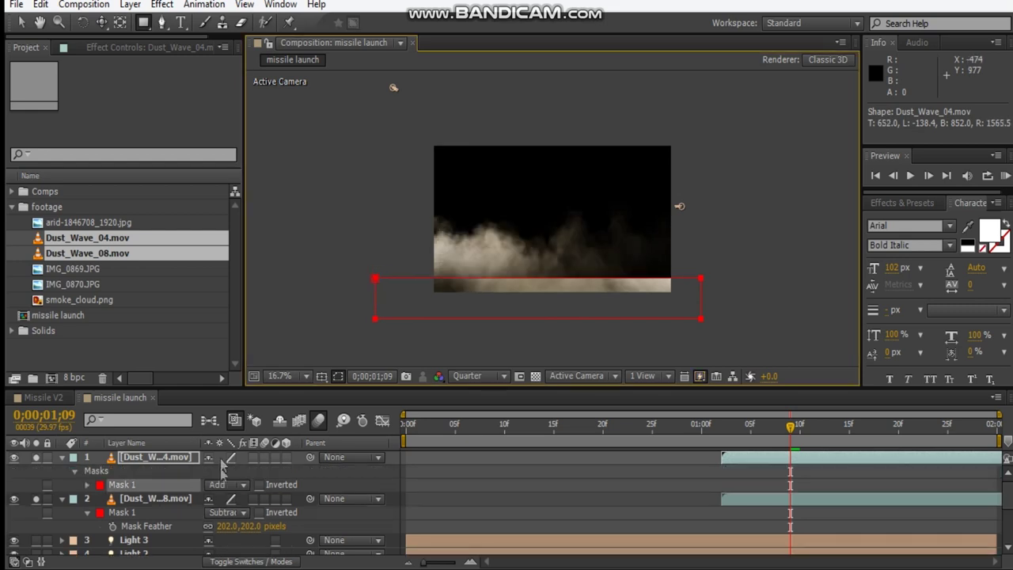
left_click(226, 485)
left_click(245, 397)
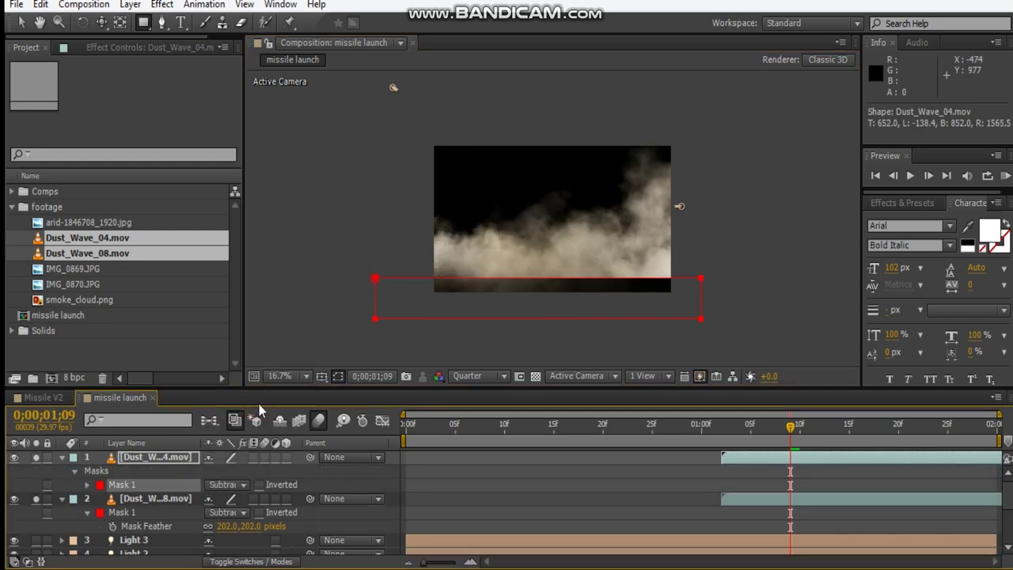
key("f")
left_click_drag(230, 486, 339, 475)
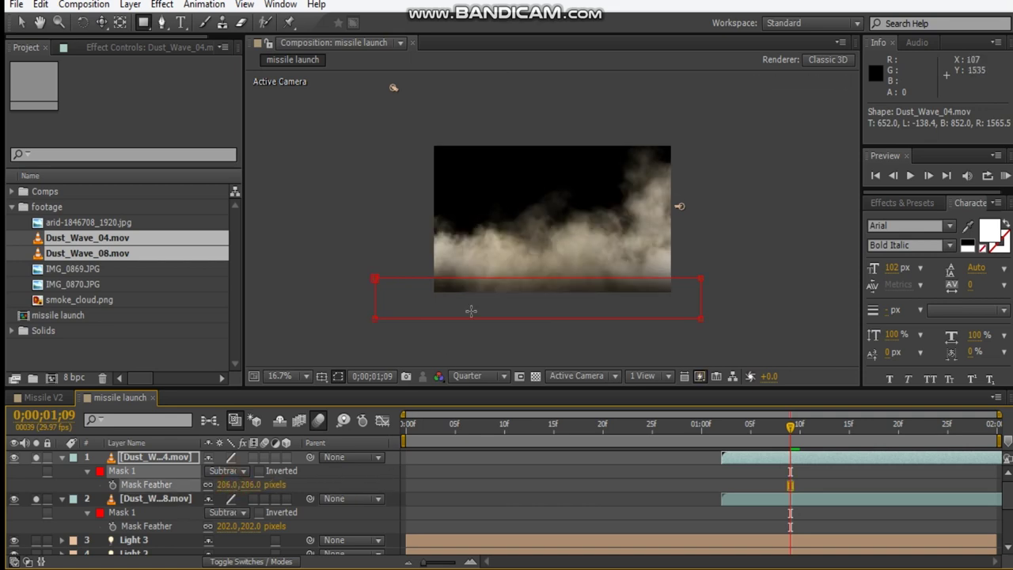
scroll(511, 246, "up", 2)
left_click_drag(511, 246, 507, 244)
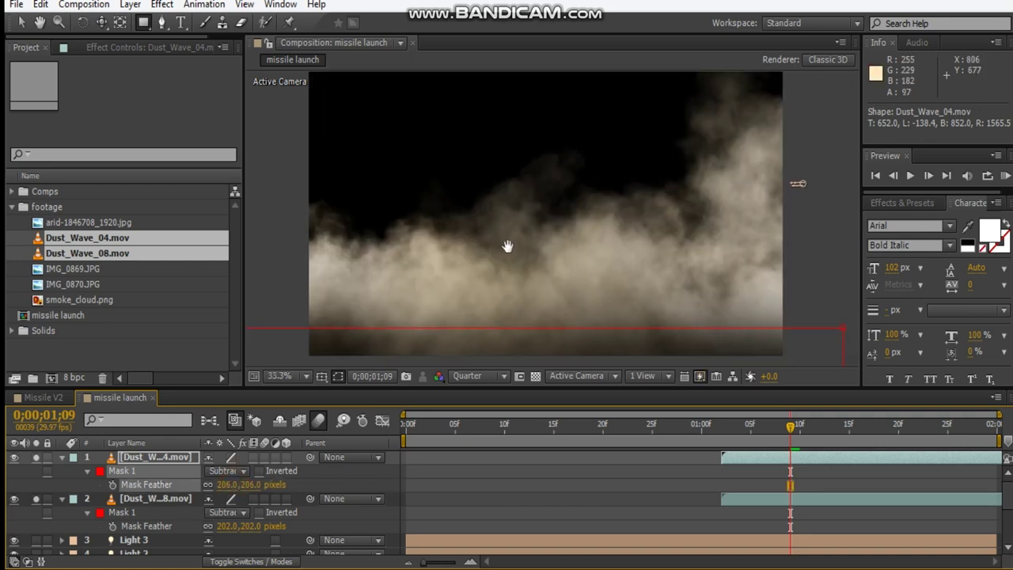
- Set the top dust layer to Screen blending and unsolo to show the full scene
left_click(62, 456)
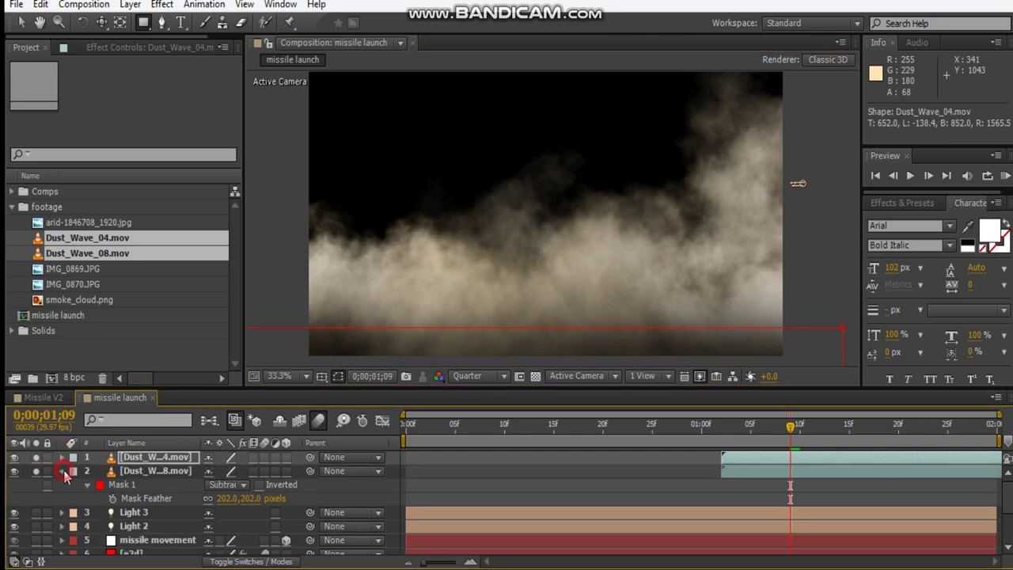
left_click(61, 470)
key("F4")
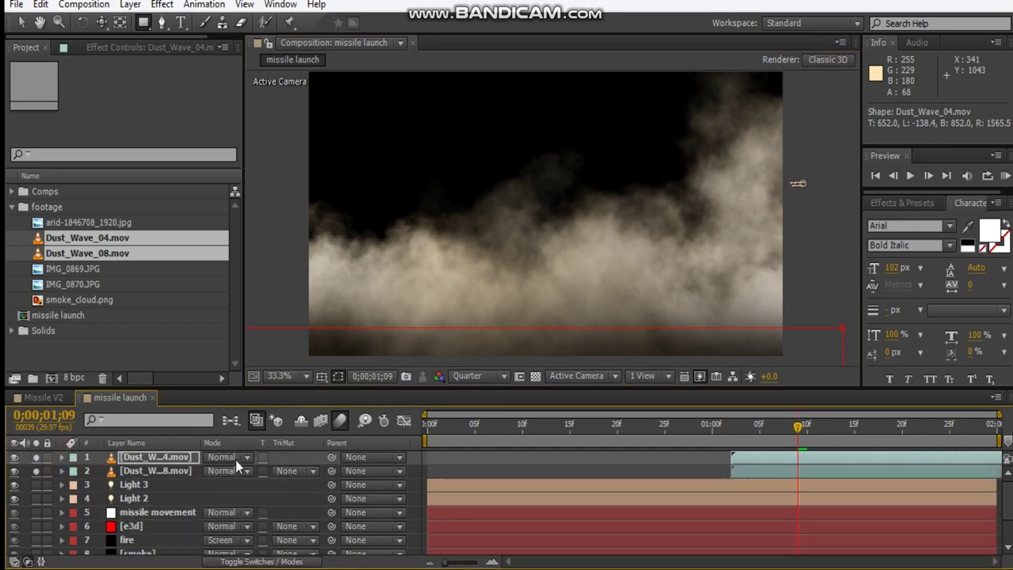
left_click(226, 457)
left_click(294, 242)
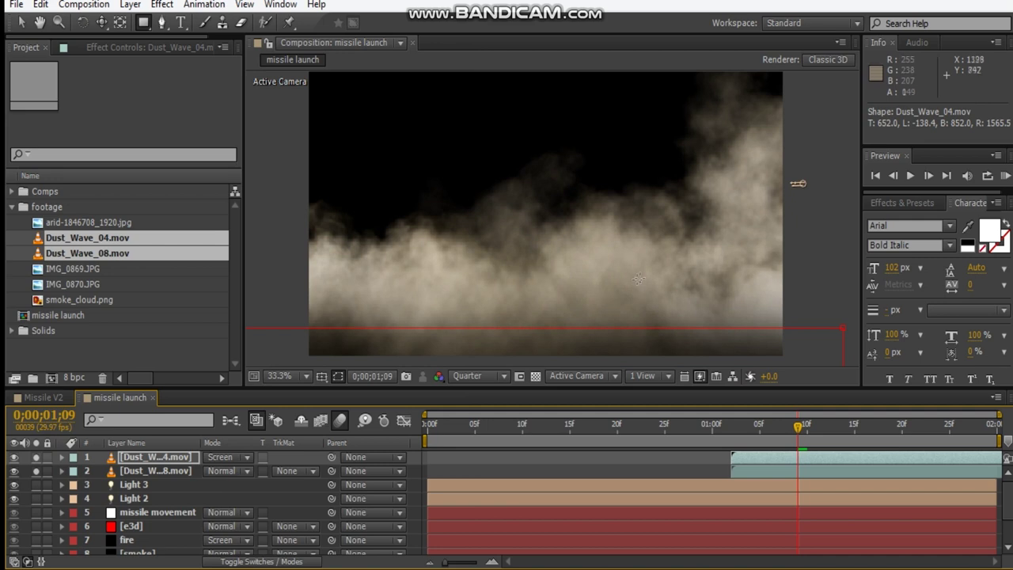
left_click(36, 470)
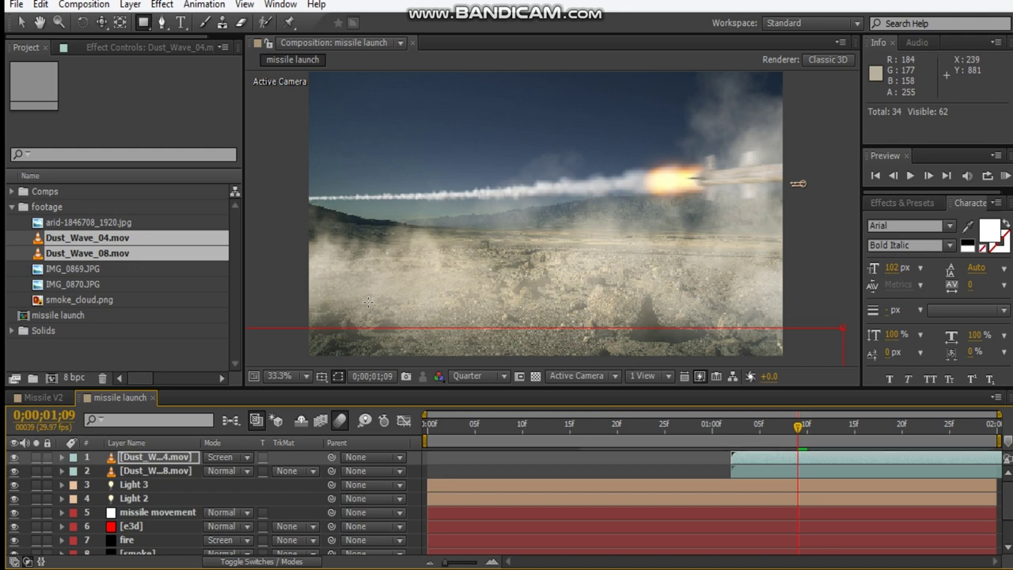
left_click(127, 47)
left_click(104, 234)
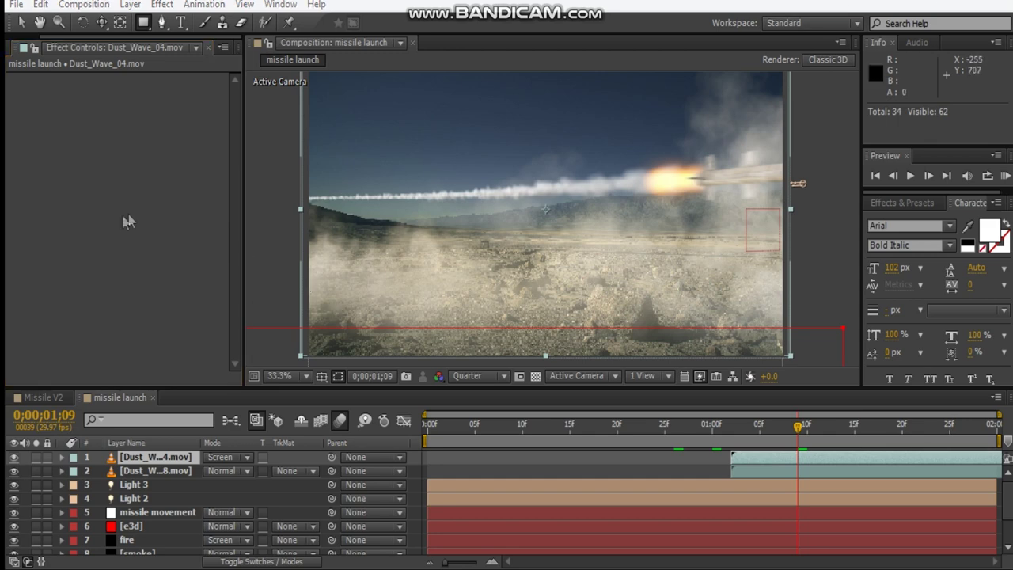
- Add a Tint effect to Dust_Wave_04 with Amount to Tint at 50%
right_click(146, 227)
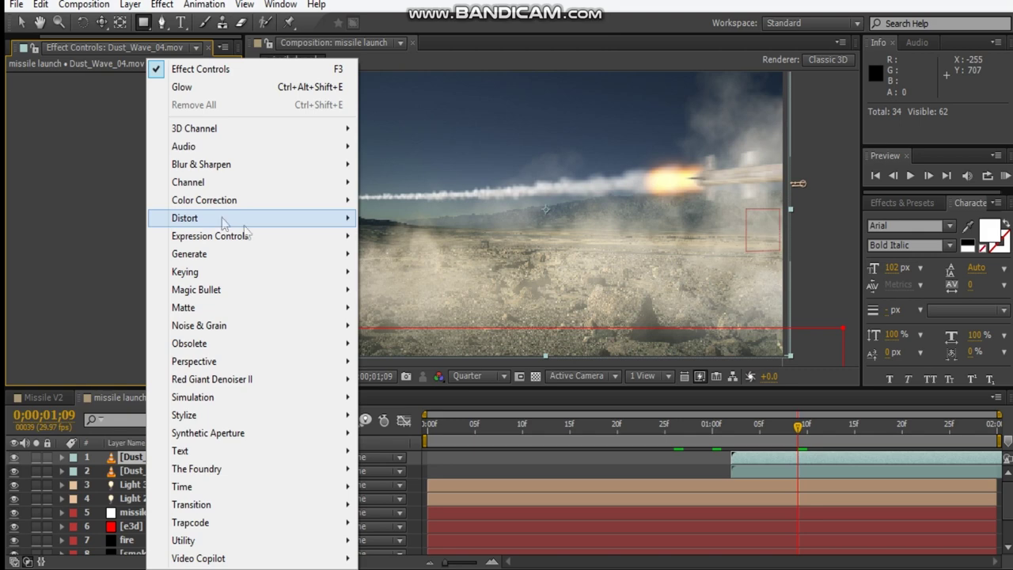
mouse_move(216, 201)
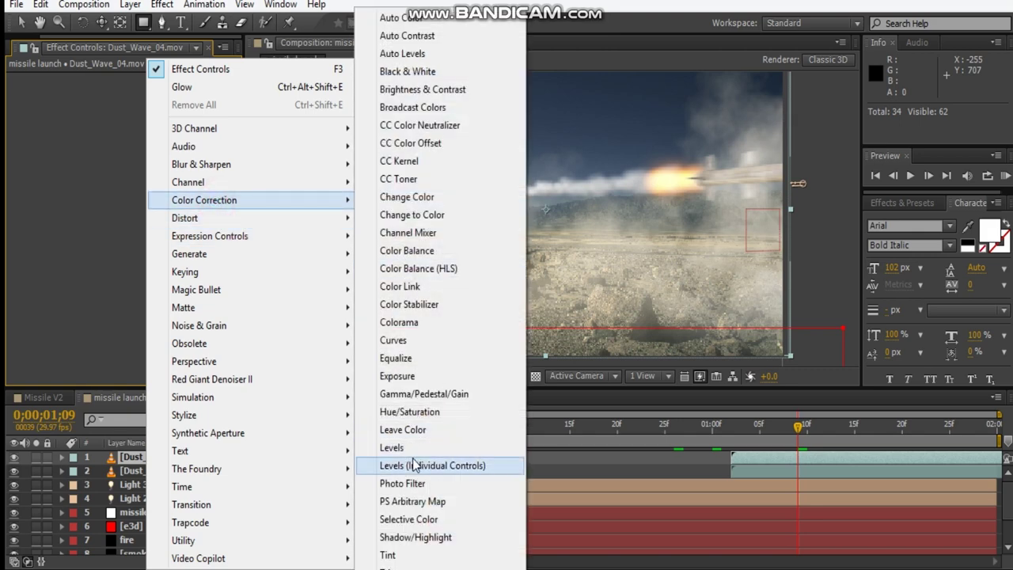
left_click(400, 553)
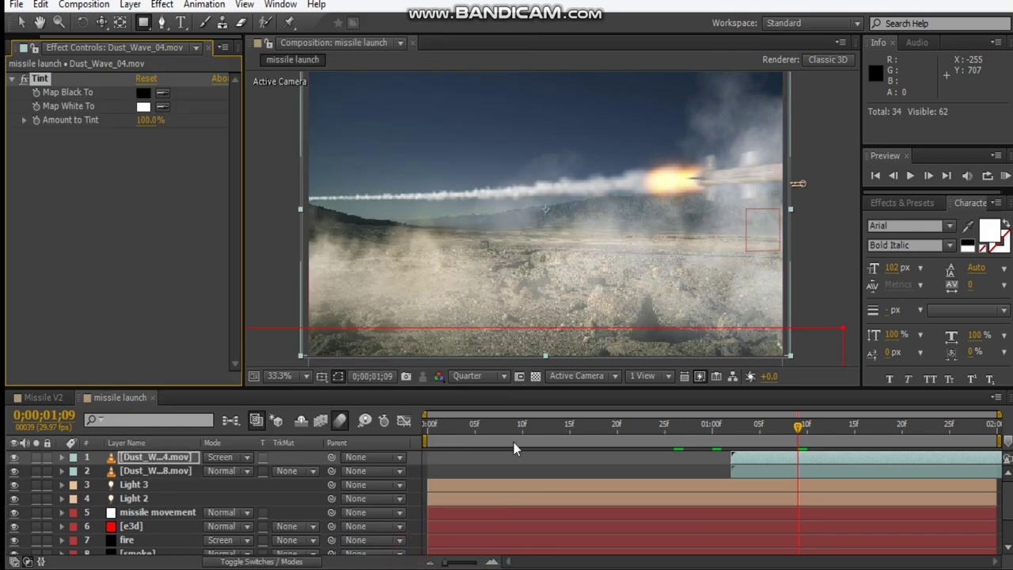
key("v")
left_click(150, 121)
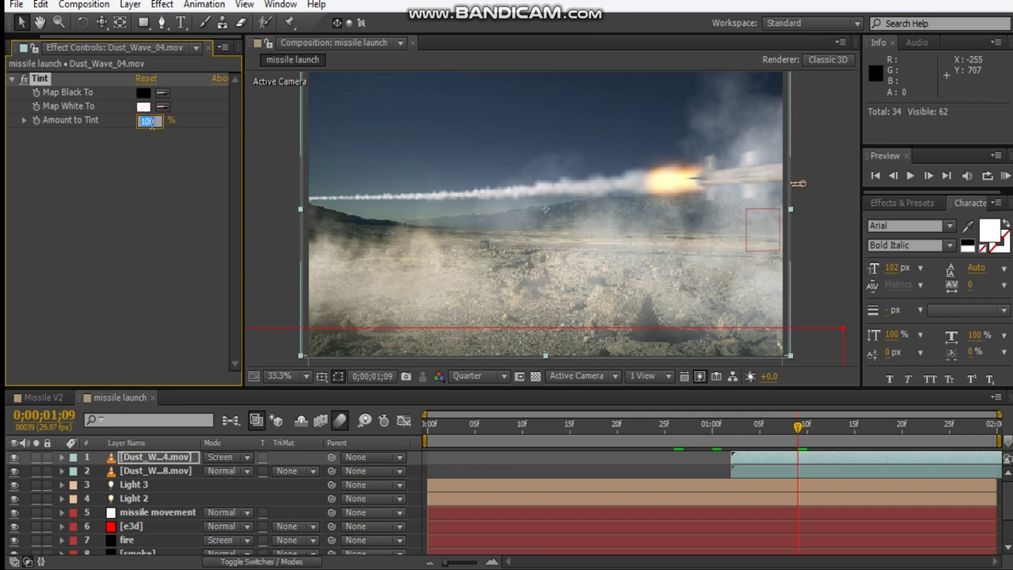
type("50")
key("Return")
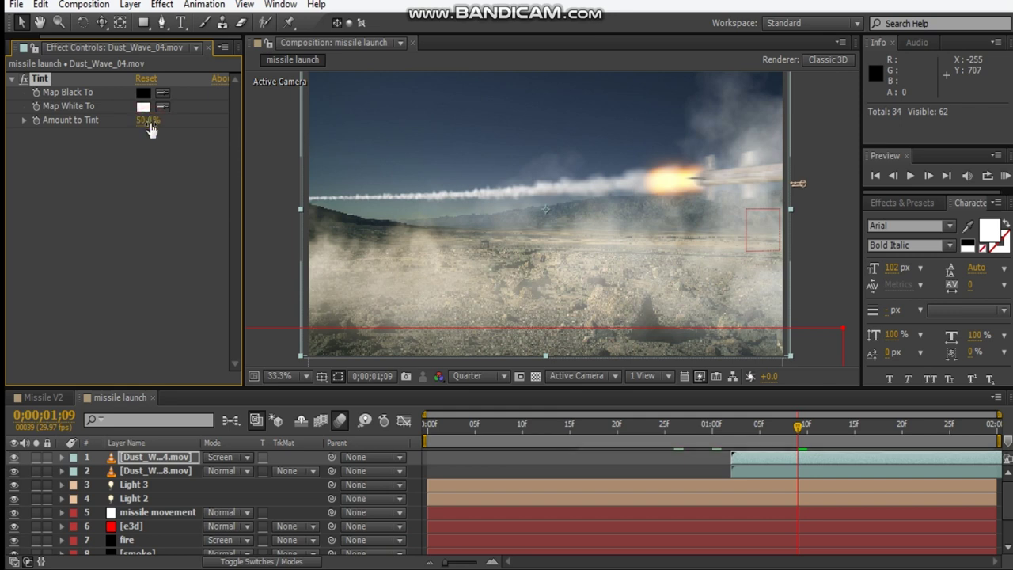
- Paste the same 50% Tint effect onto Dust_Wave_08
left_click(185, 475)
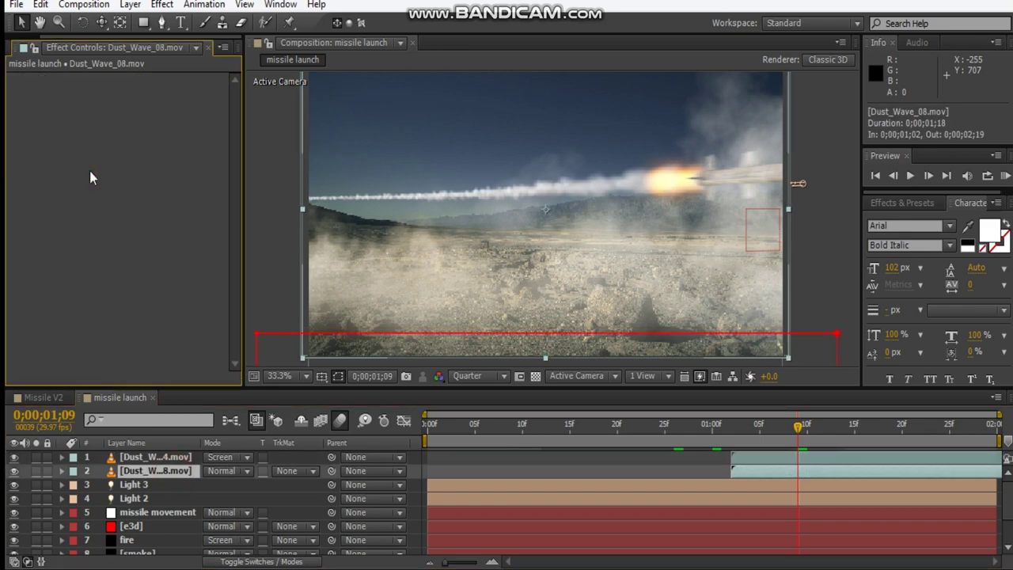
key("ctrl+v")
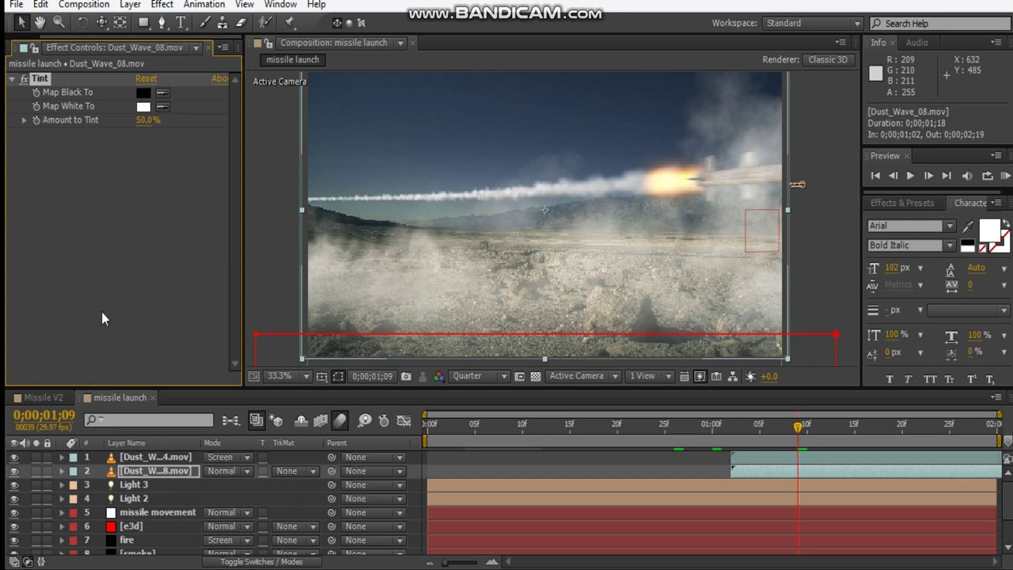
left_click(12, 78)
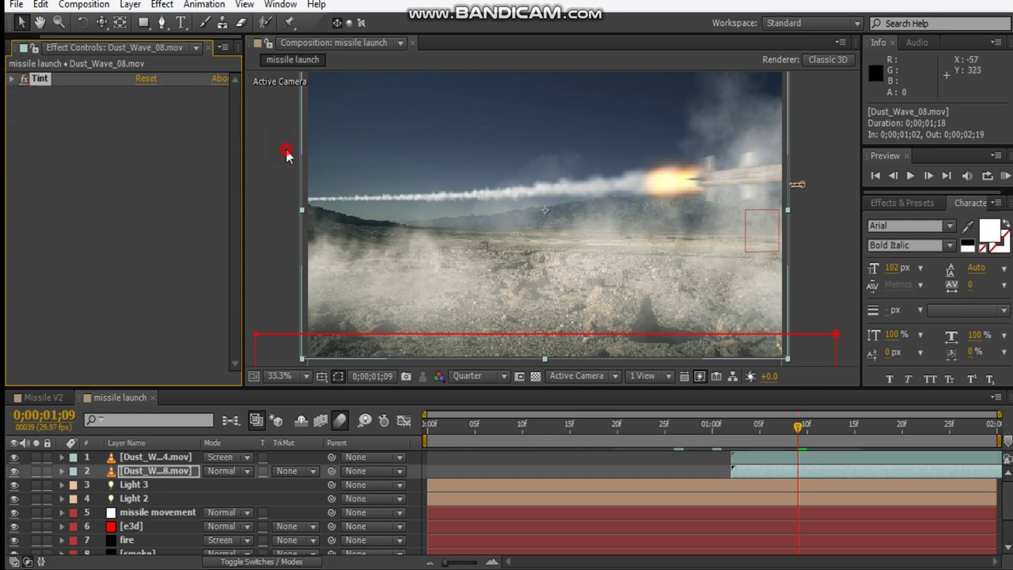
key("ctrl+shift+a")
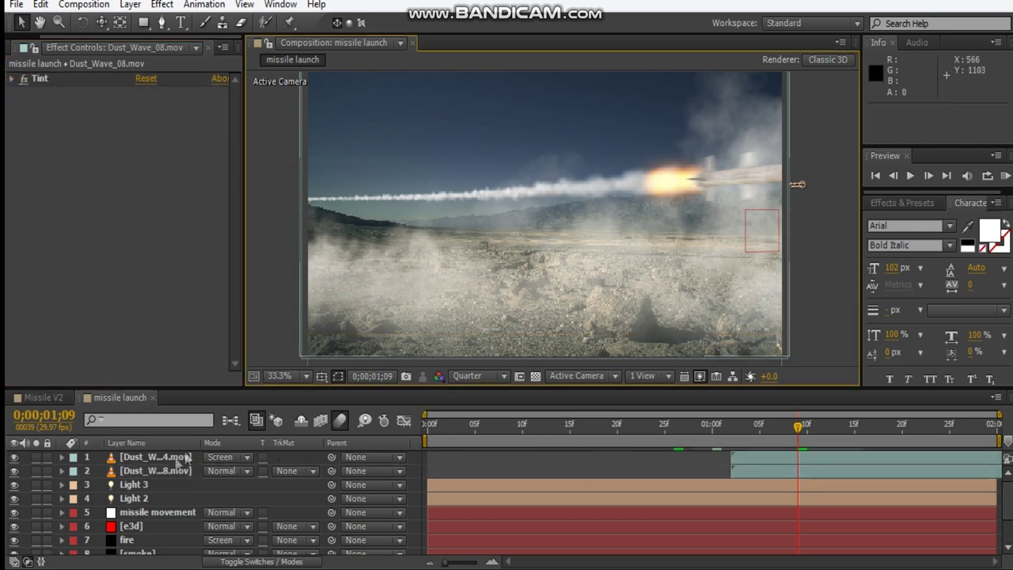
- Add an adjustment layer and rename Adjustment Layer 4 to cc
left_click(126, 401)
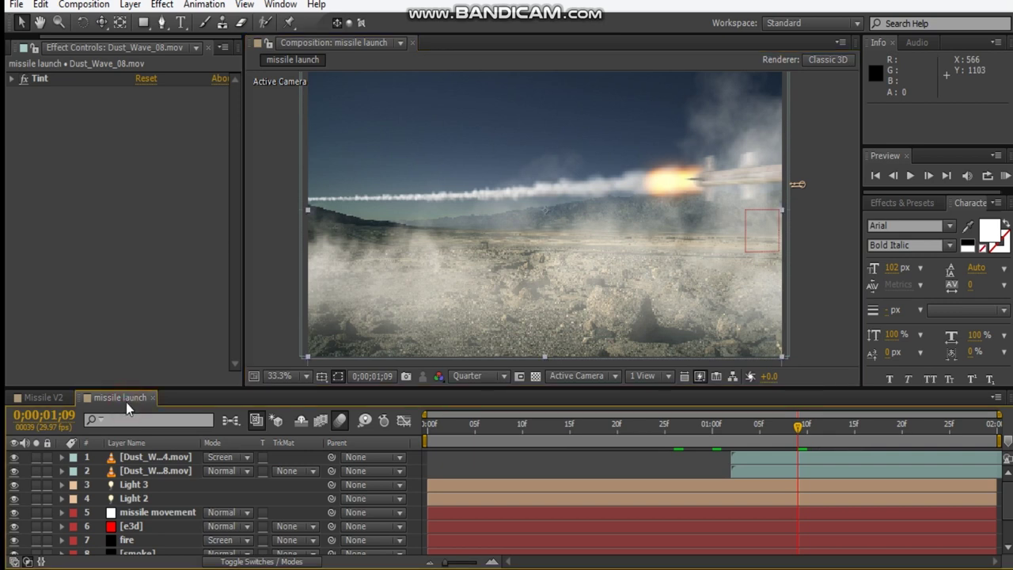
key("ctrl+alt+y")
key("ctrl+alt+y")
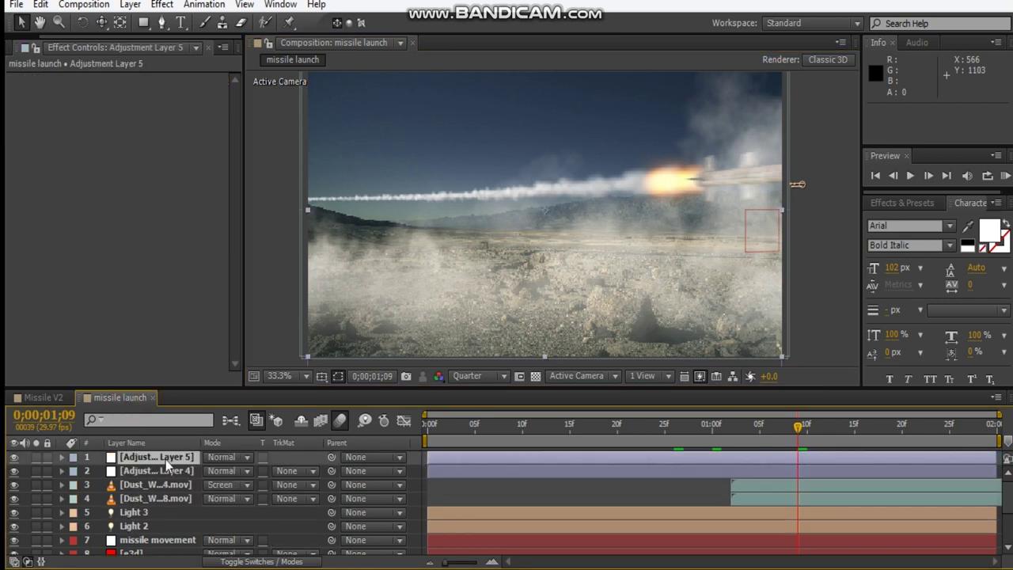
left_click(168, 471)
key("Return")
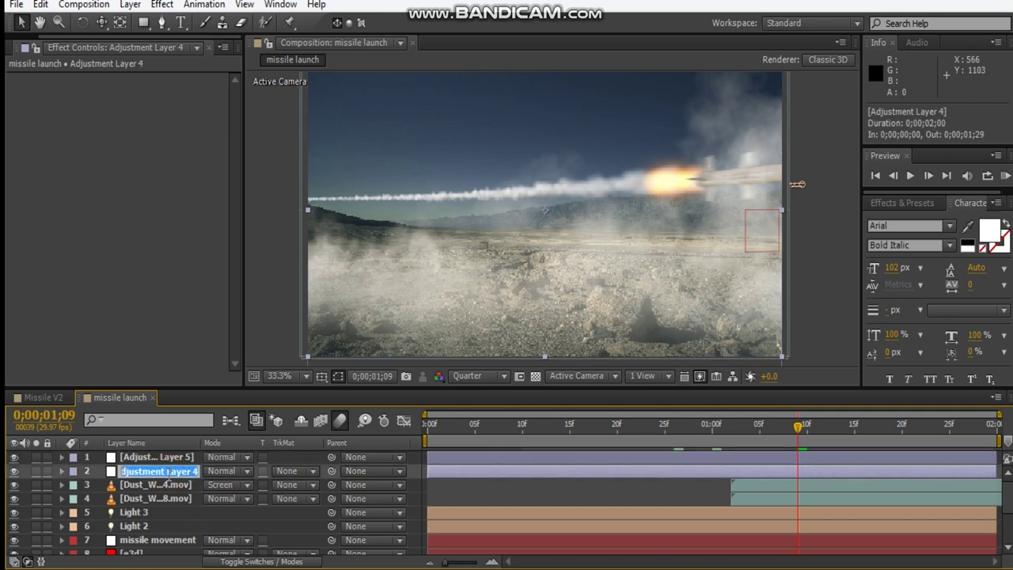
type("cc")
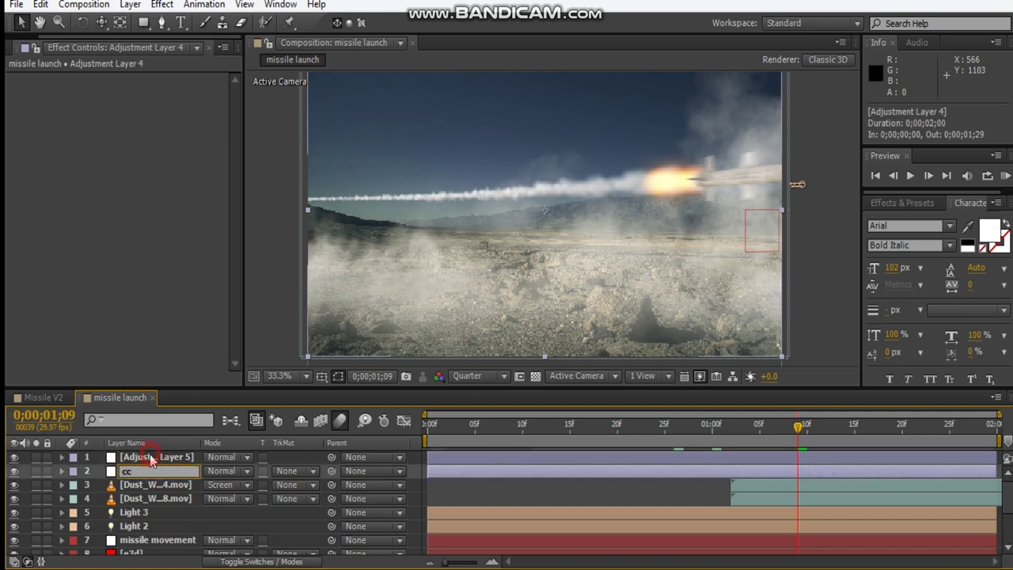
left_click(150, 459)
- Rename Adjustment Layer 5 to vignette and select it
key("Return")
type("vi")
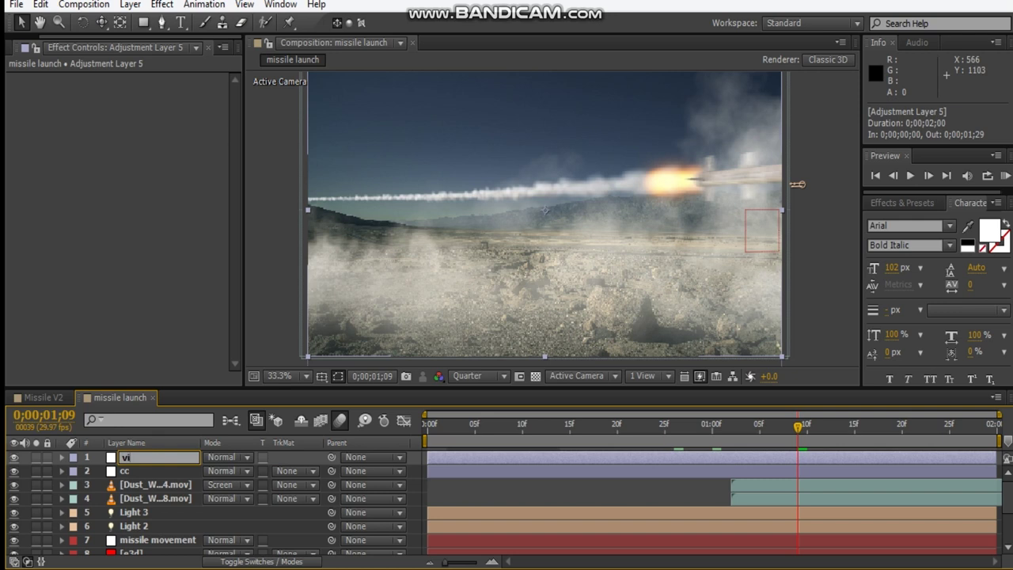
type("gnette")
key("Return")
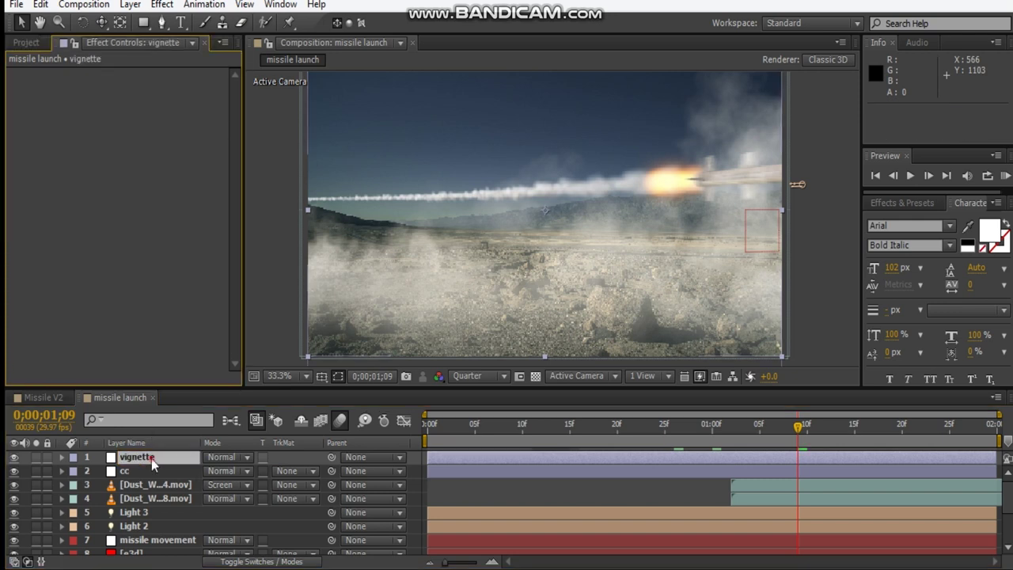
left_click(177, 455)
left_click(122, 264)
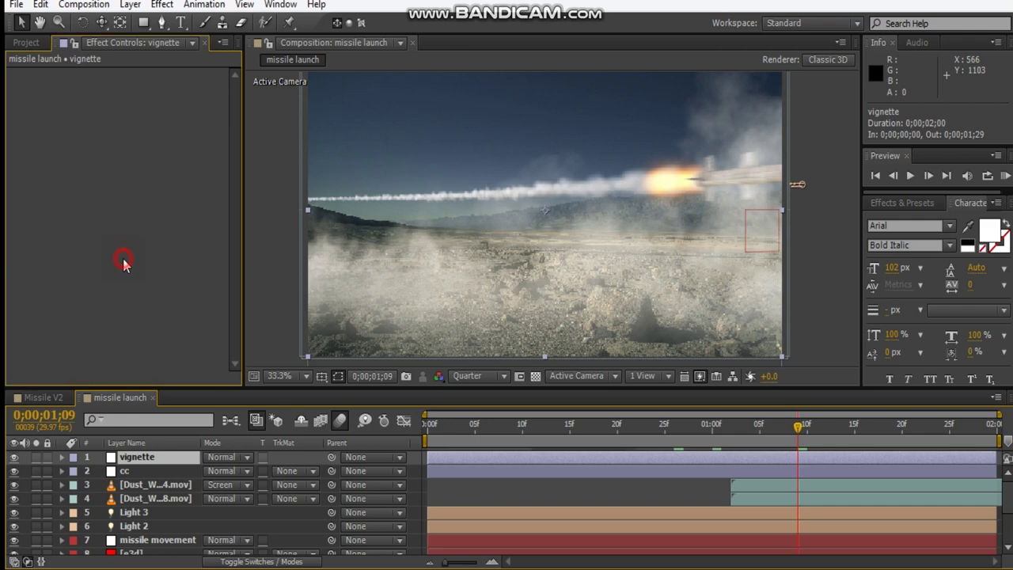
right_click(147, 185)
- Add a Curves effect to the vignette layer and pull the curve down to darken
left_click(198, 201)
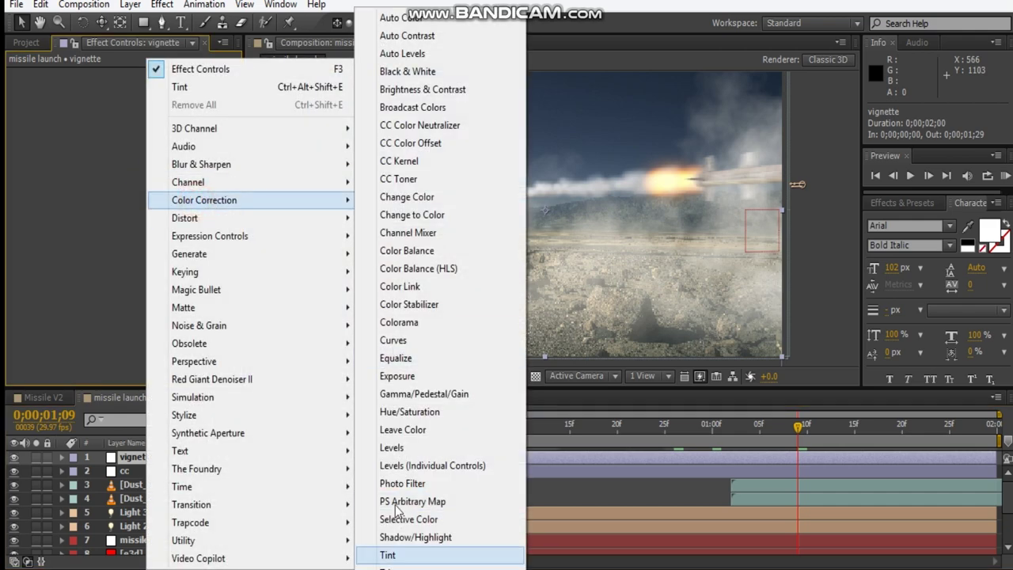
left_click(401, 341)
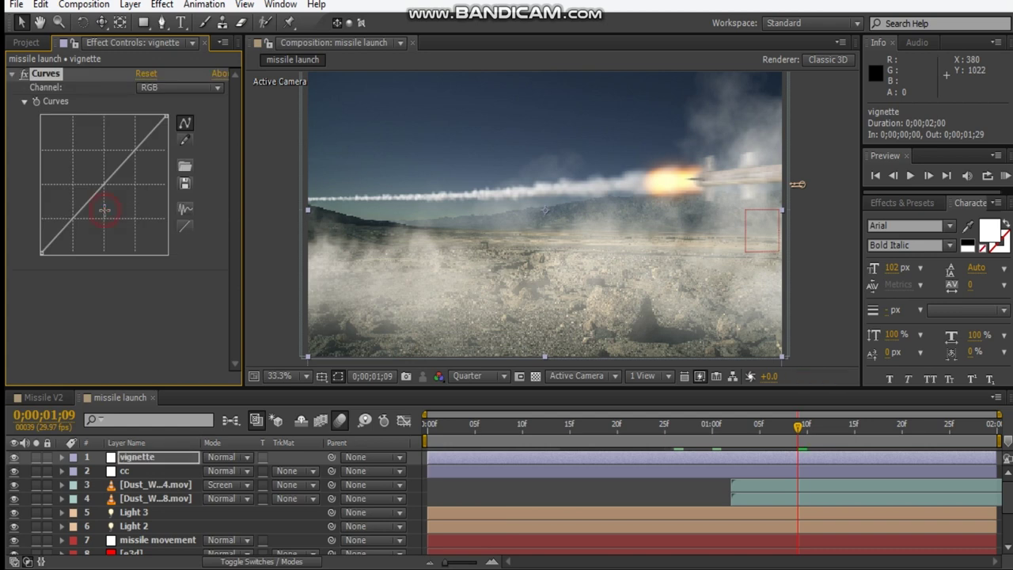
left_click(104, 209)
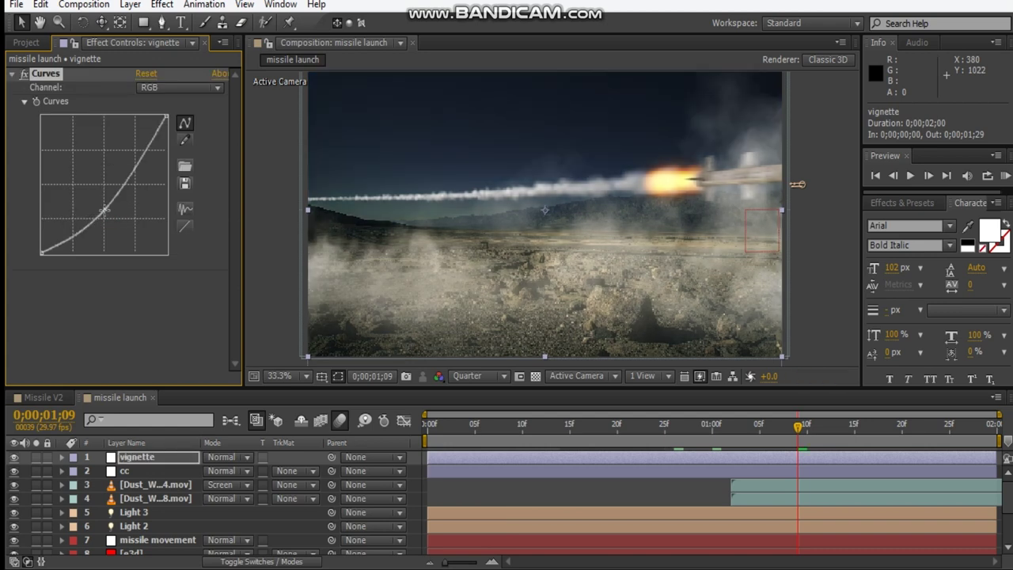
left_click_drag(104, 209, 109, 217)
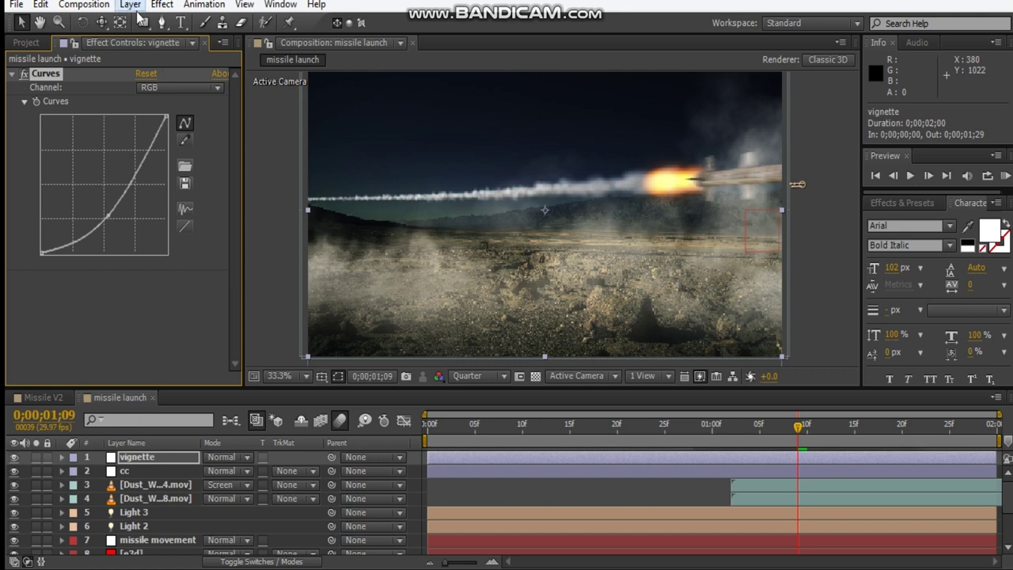
- Add a full-frame ellipse mask set to Subtract with a 500-pixel feather
left_click_drag(144, 22, 177, 51)
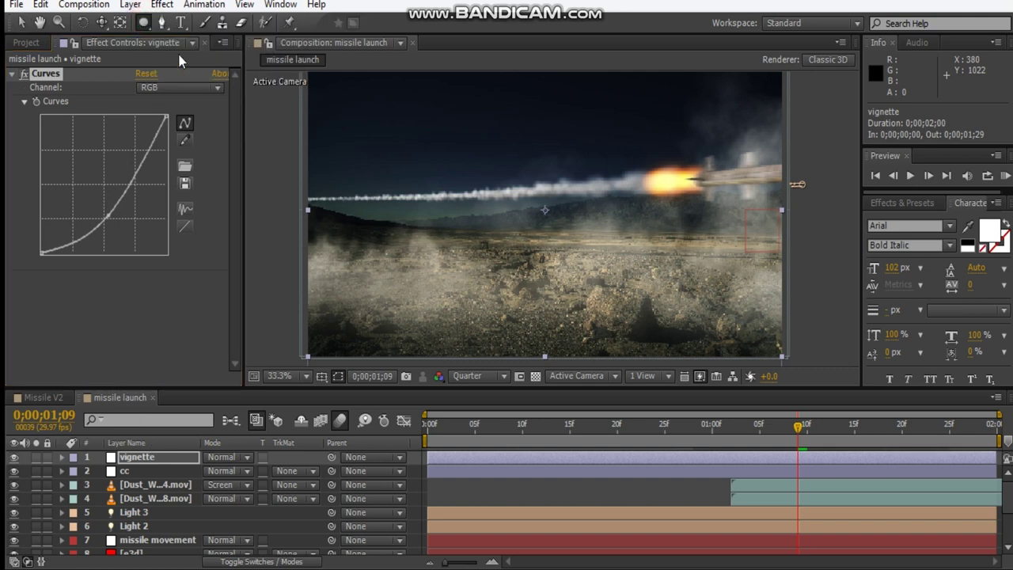
double_click(143, 22)
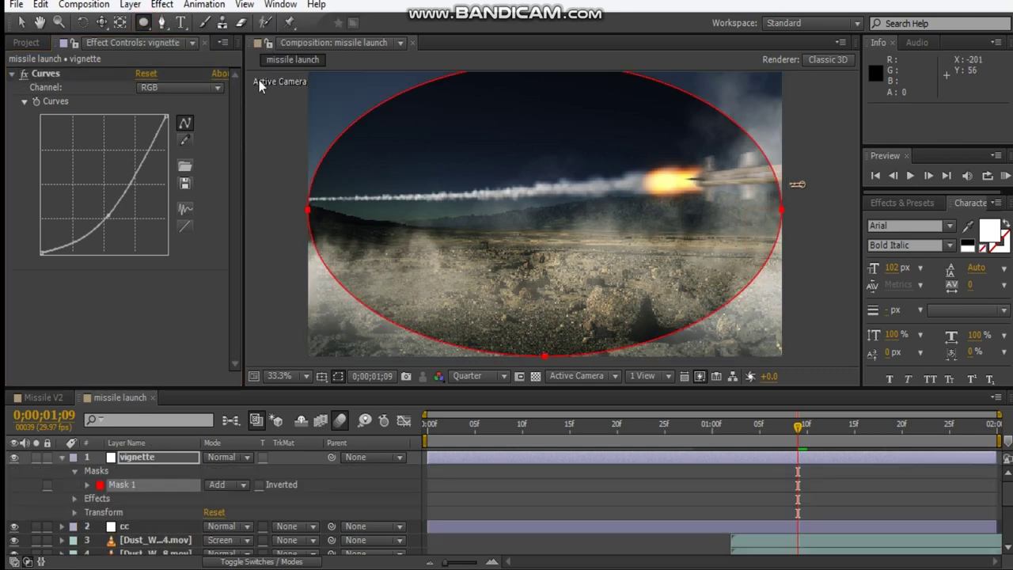
key("v")
left_click(227, 484)
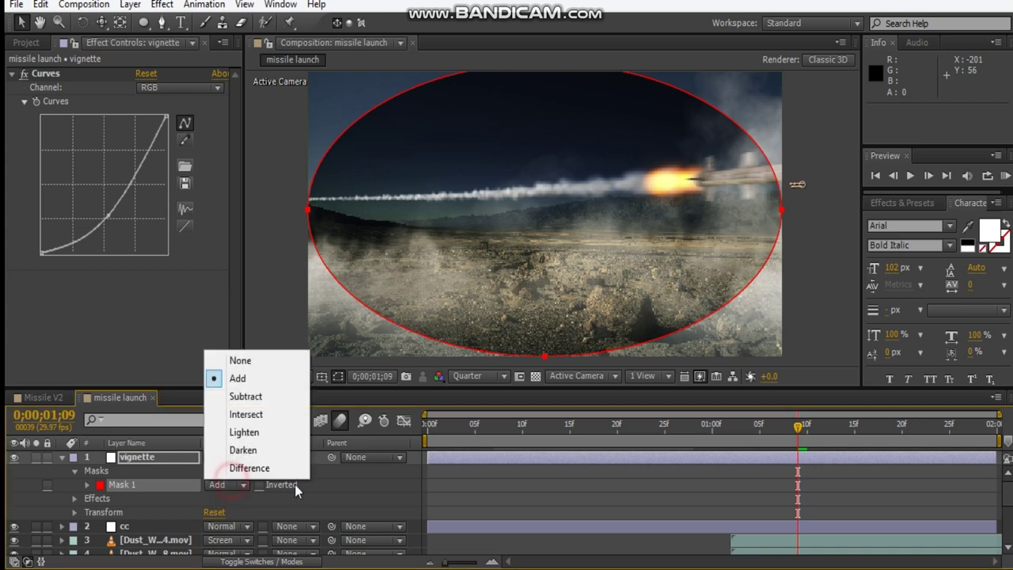
left_click(255, 395)
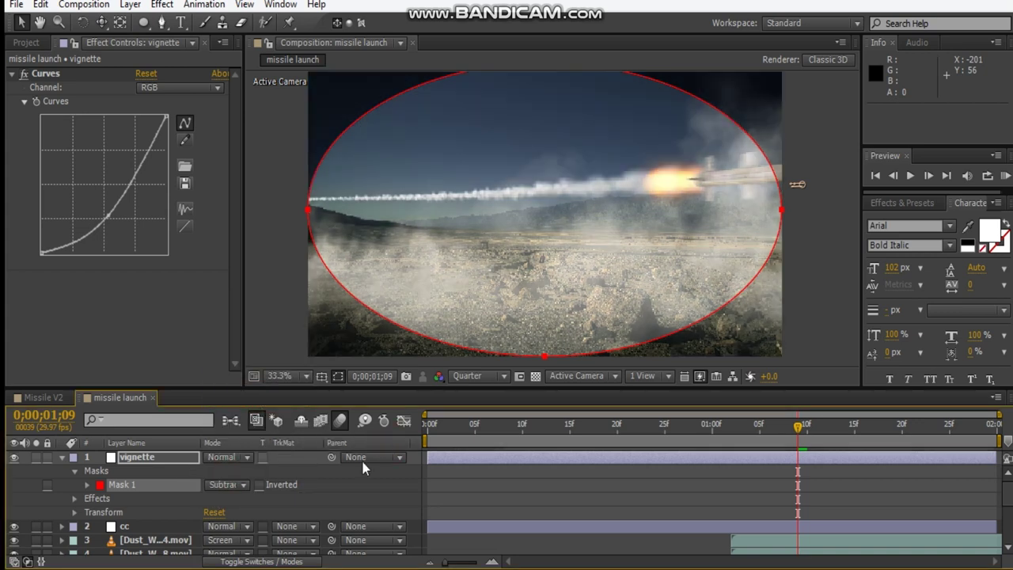
key("f")
left_click_drag(238, 484, 353, 485)
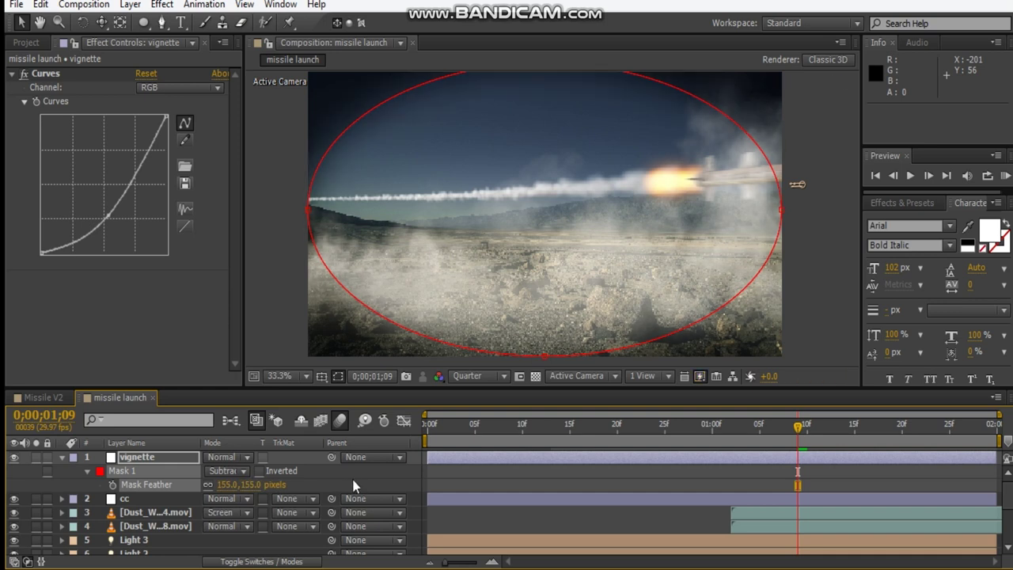
left_click(226, 486)
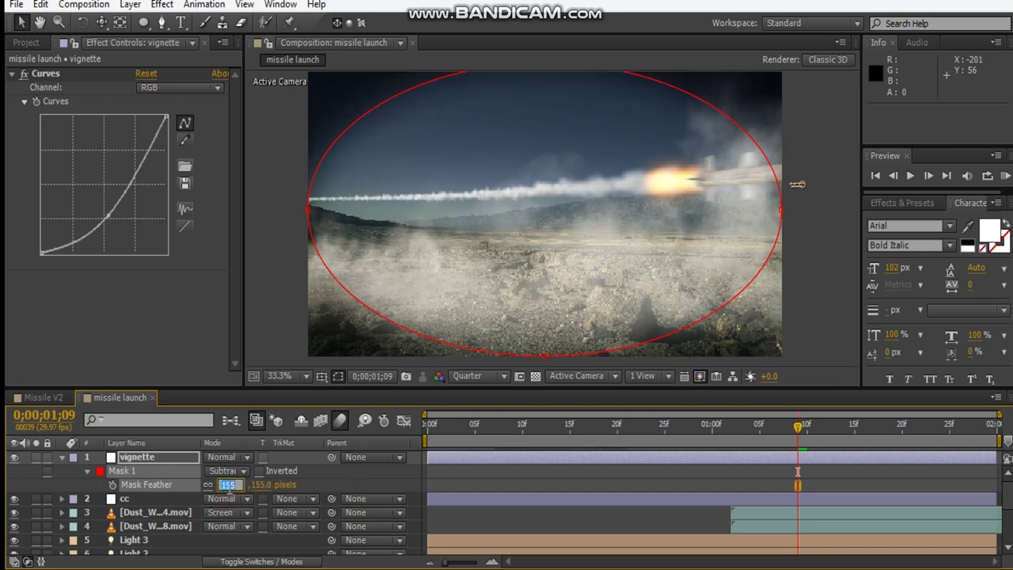
key("Return")
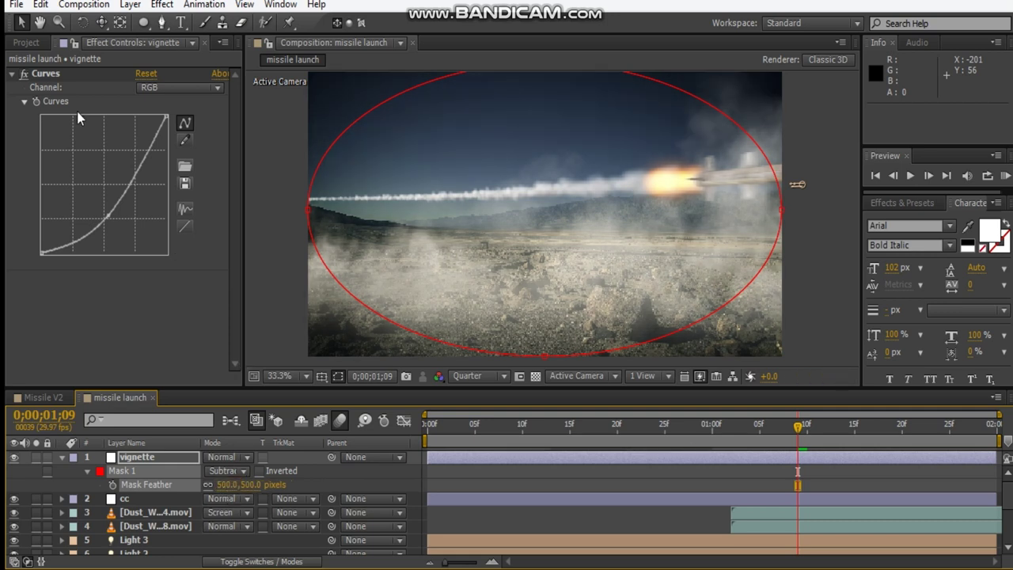
- Apply Tint and Curves to cc, with Curves below Tint and Amount to Tint 20%
left_click(12, 74)
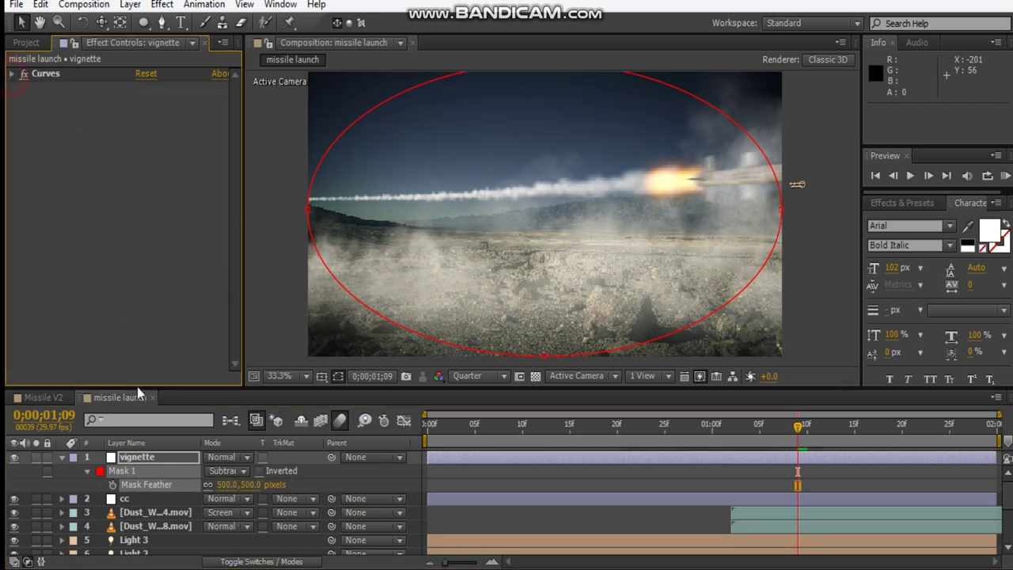
right_click(99, 209)
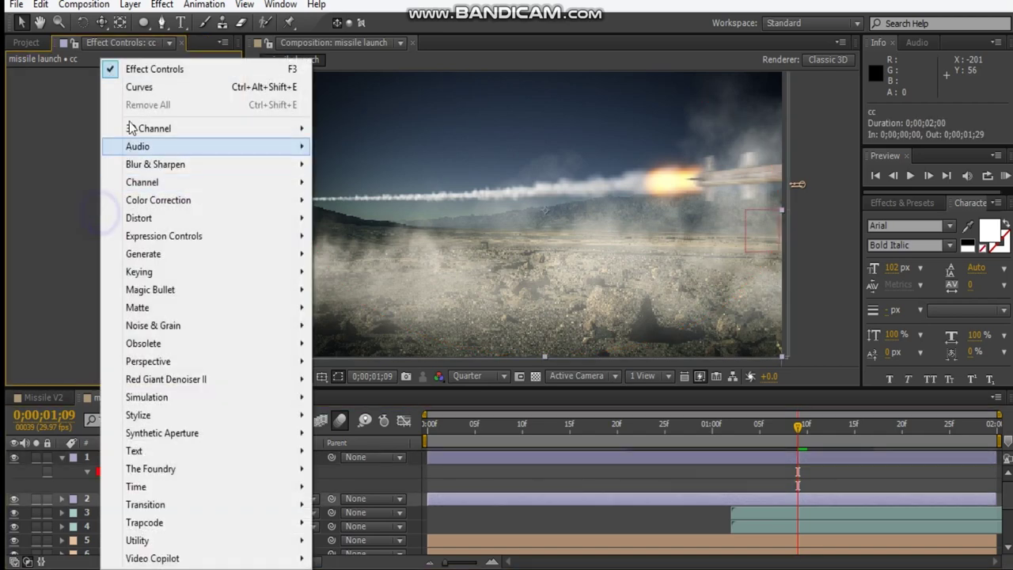
left_click(135, 84)
right_click(86, 317)
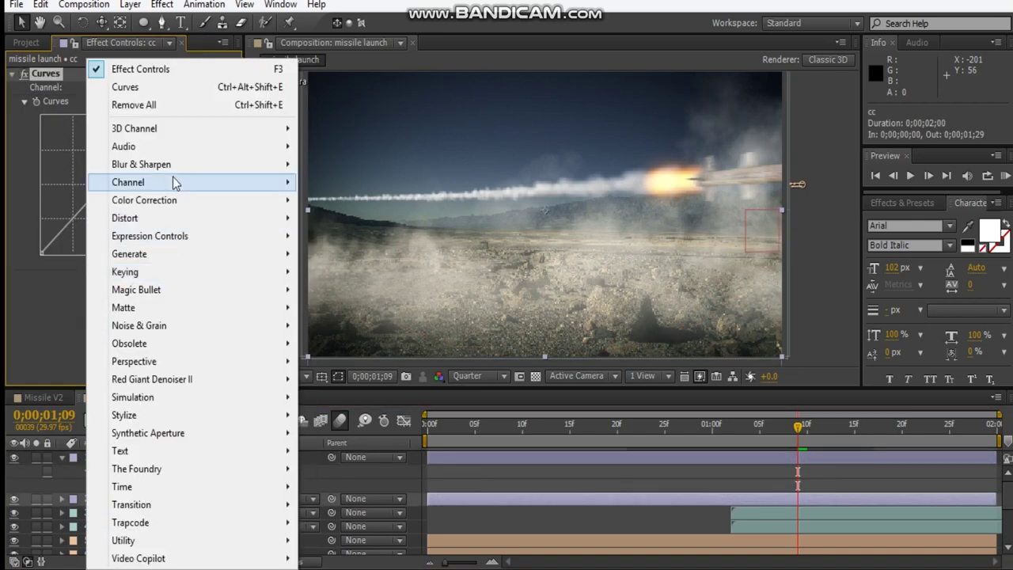
left_click(193, 200)
left_click(332, 555)
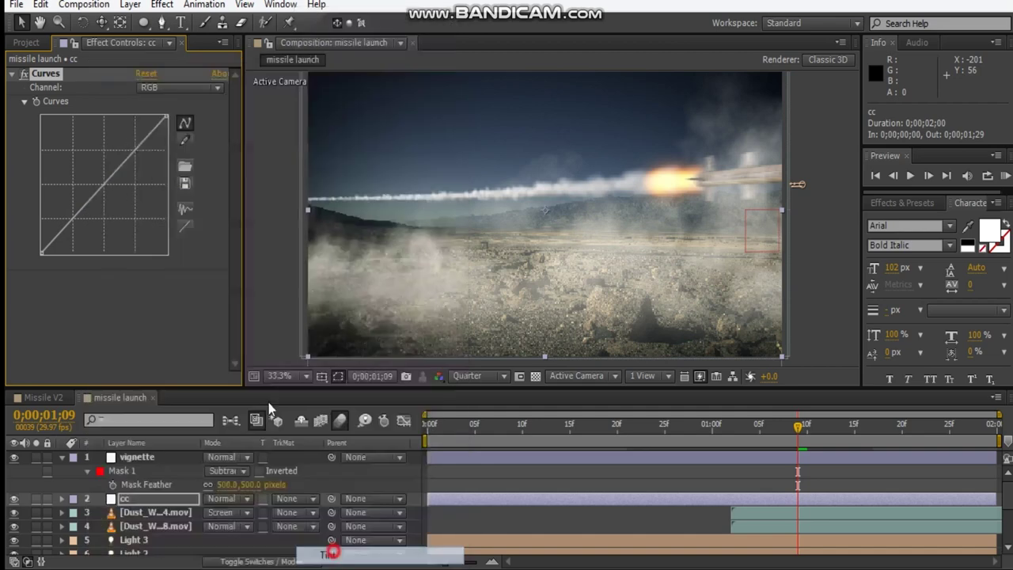
left_click_drag(55, 75, 56, 353)
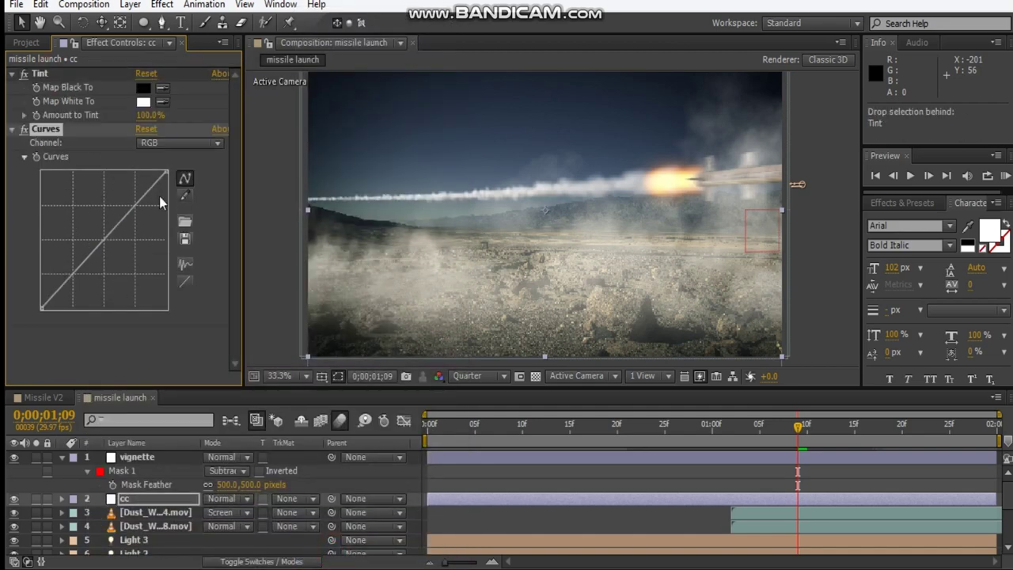
left_click(150, 115)
type("20")
key("Return")
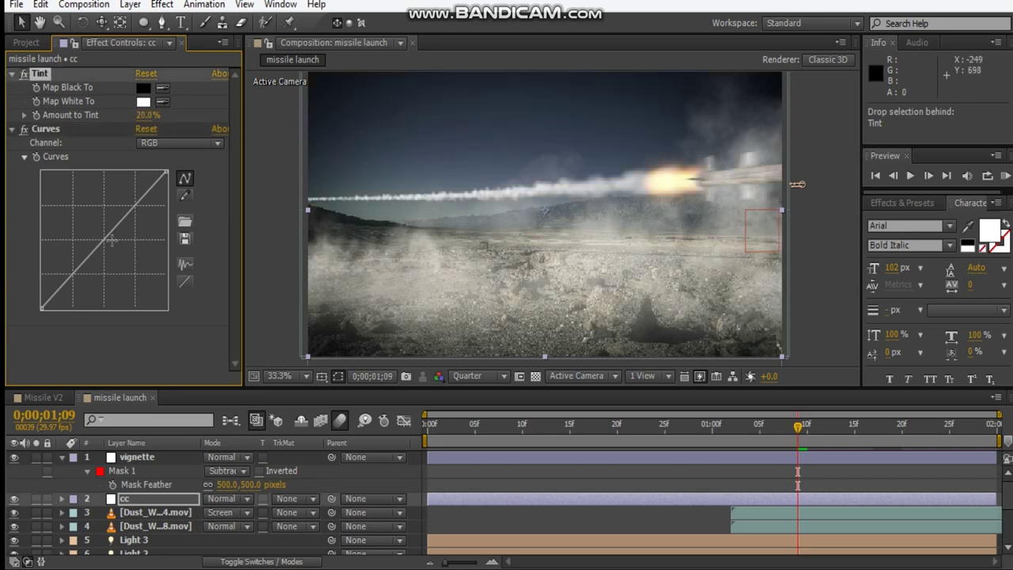
- Bend the cc Curves to add contrast and lift the highlights
left_click_drag(72, 286, 96, 246)
left_click_drag(128, 198, 143, 191)
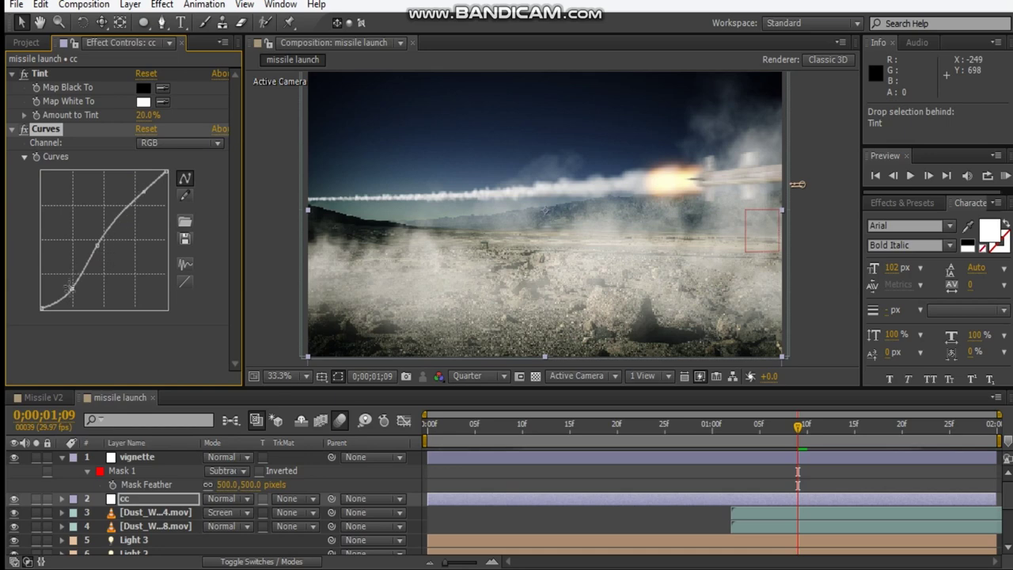
left_click_drag(65, 292, 68, 292)
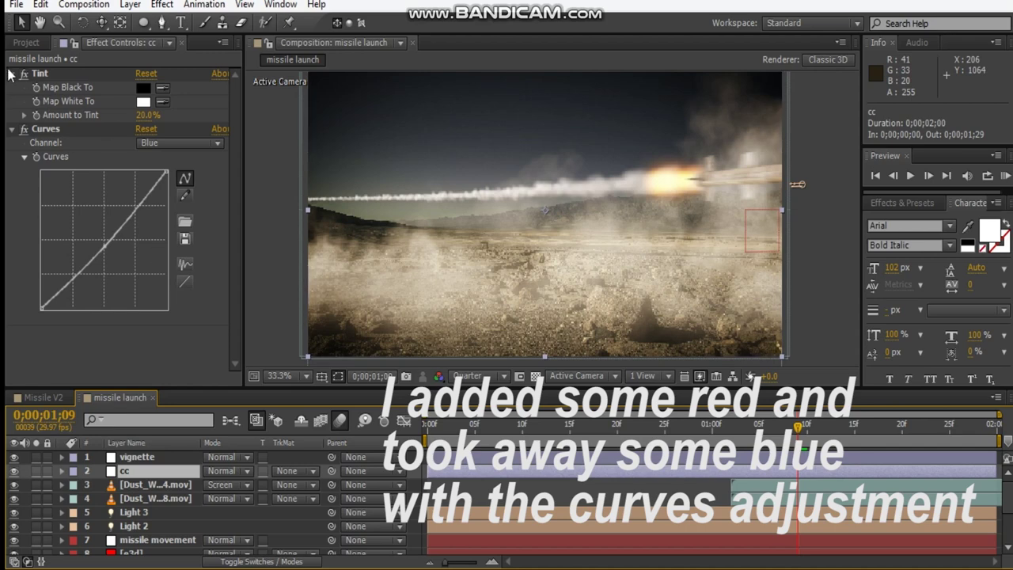
left_click(11, 73)
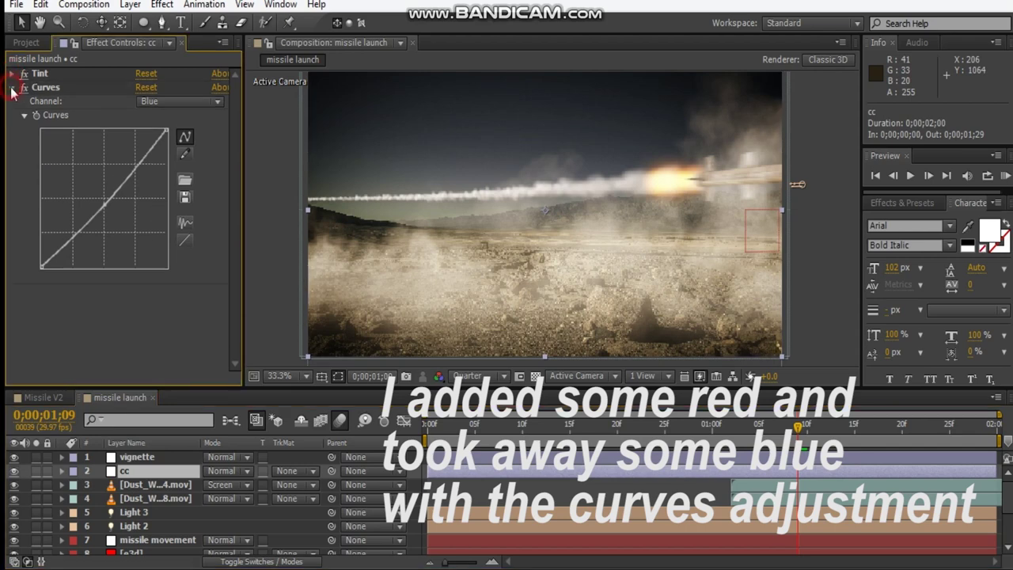
left_click(11, 88)
right_click(80, 209)
mouse_move(126, 209)
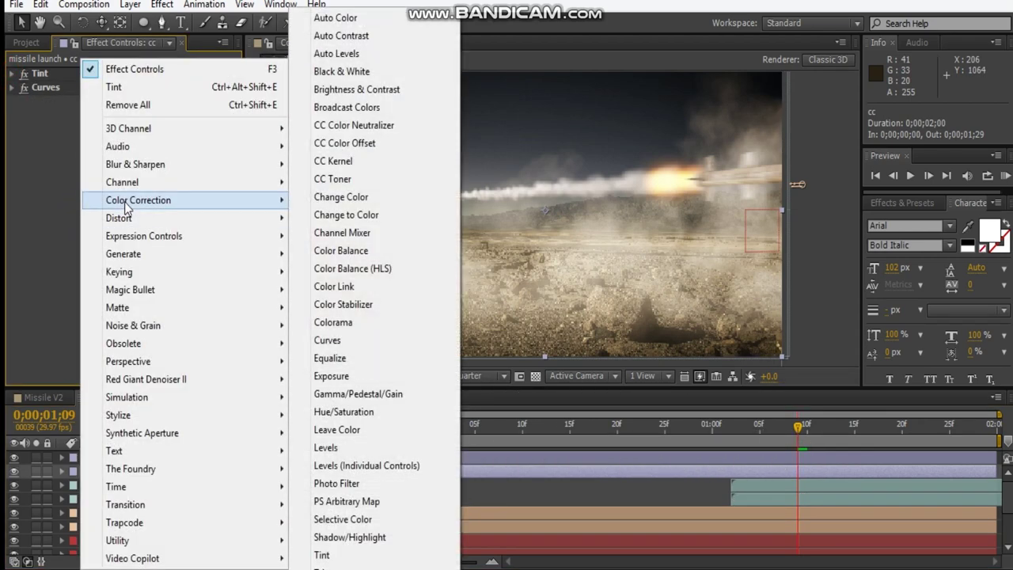
- Add a Glow effect to cc and set Glow Threshold to 89.8%
left_click(146, 415)
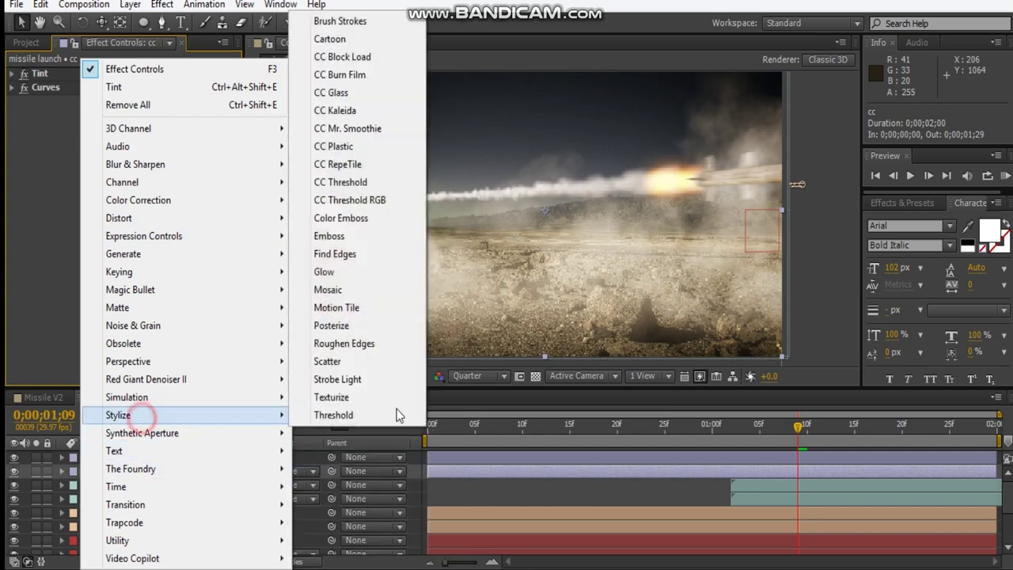
left_click(350, 274)
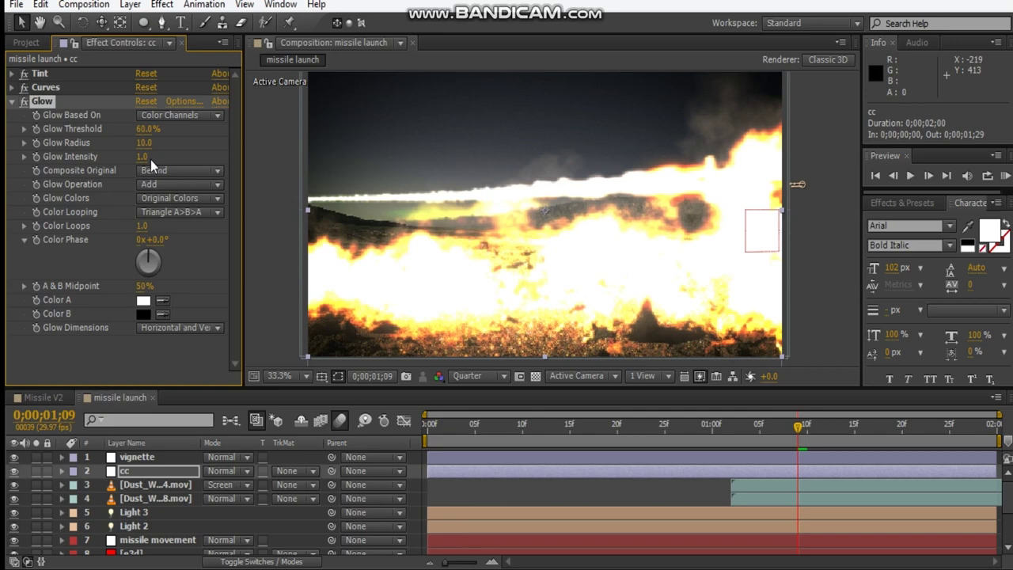
left_click(140, 157)
left_click_drag(103, 162, 83, 160)
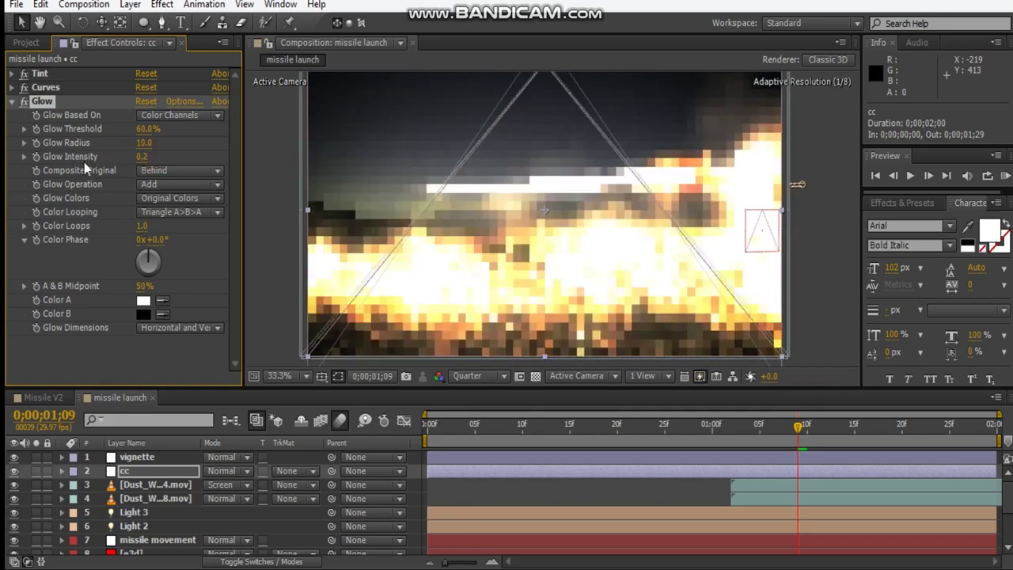
left_click(146, 131)
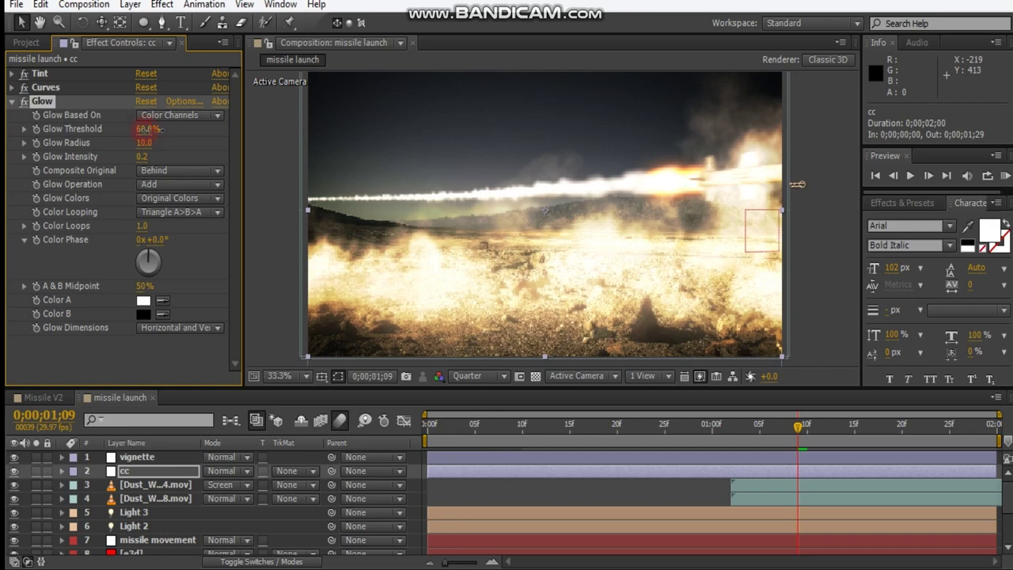
left_click_drag(203, 124, 207, 124)
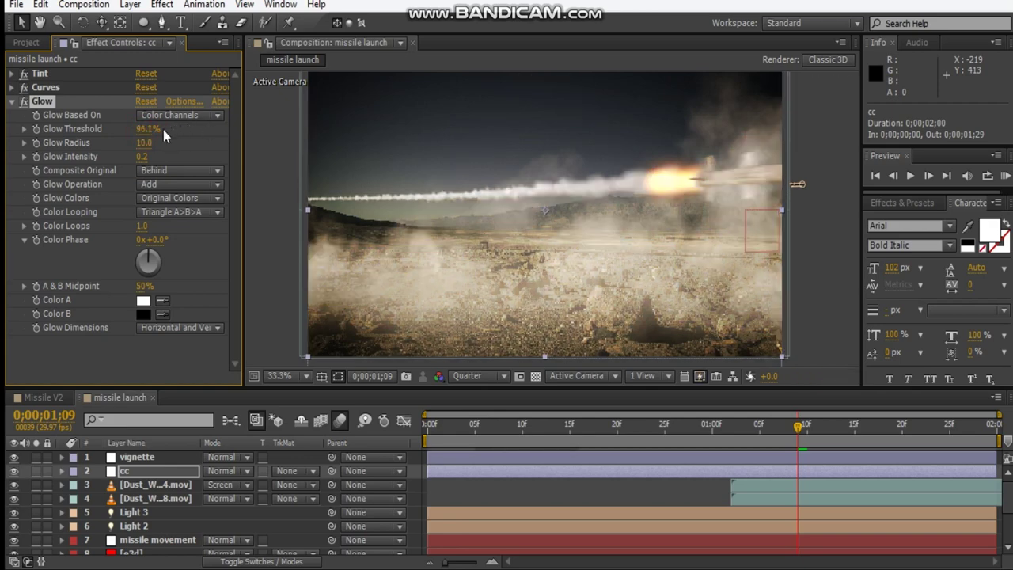
left_click_drag(145, 130, 125, 132)
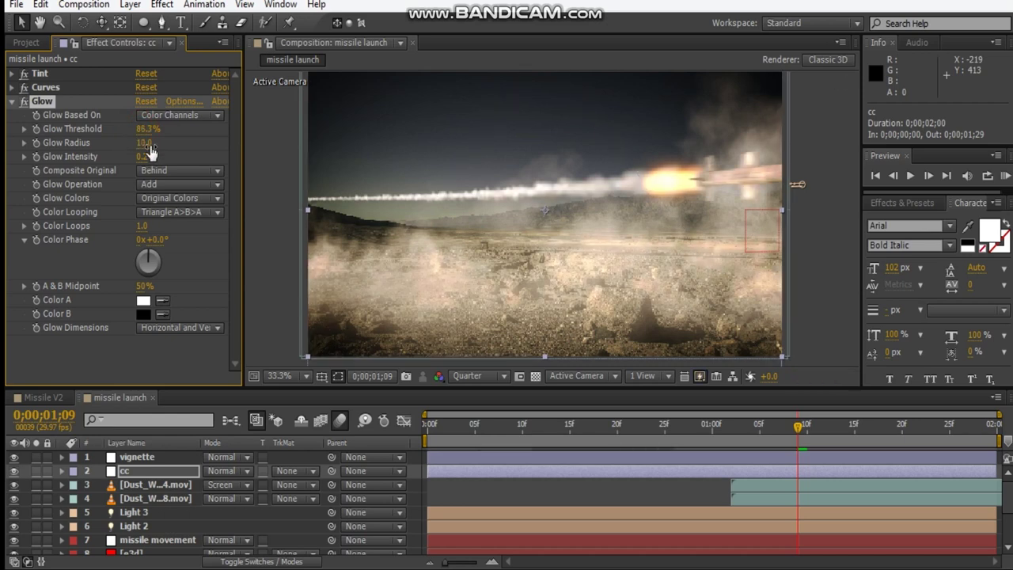
- Set Glow Radius to 100 and Glow Intensity to 0.3, comparing with the glow toggled
left_click(136, 143)
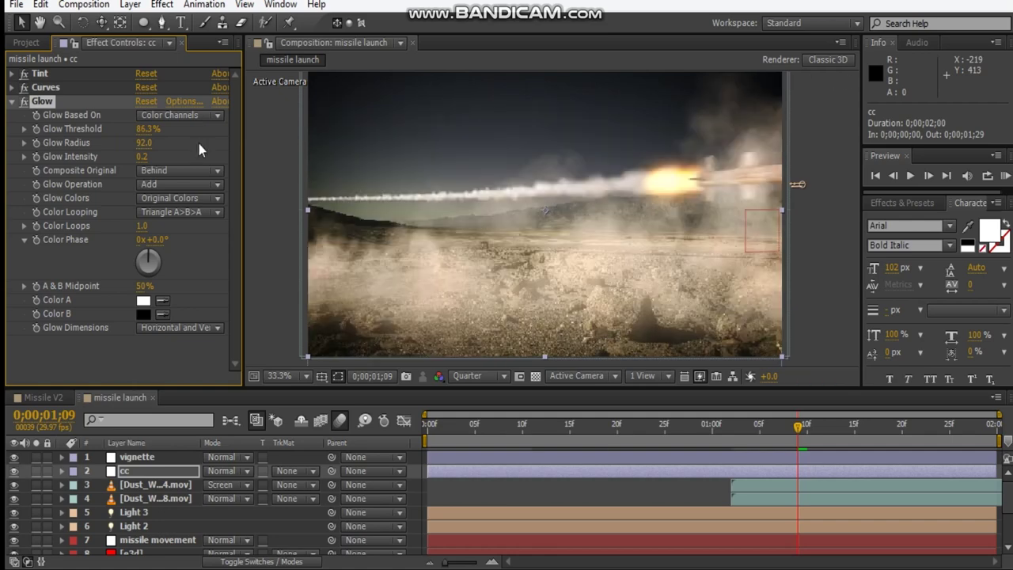
left_click(24, 102)
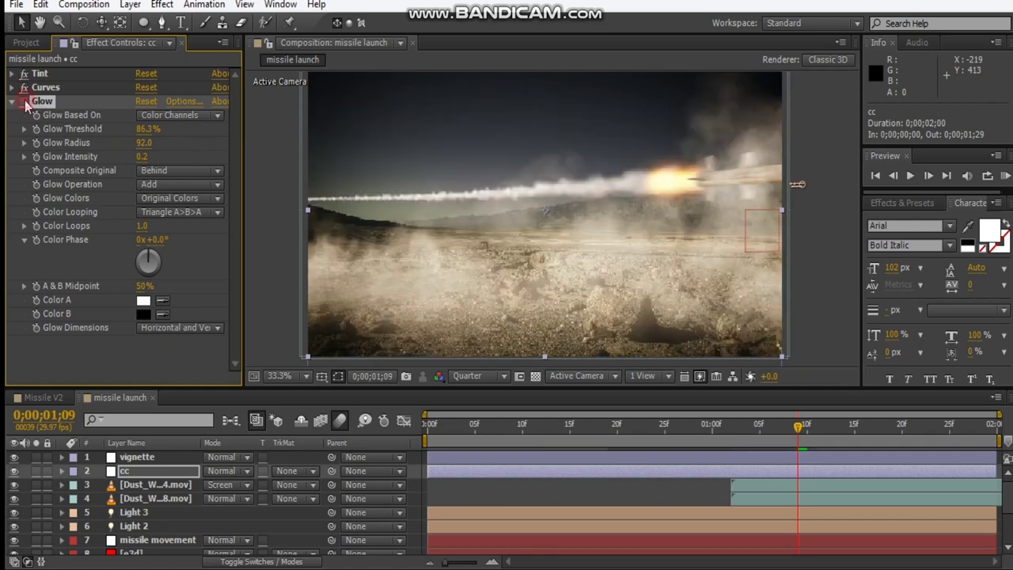
left_click(24, 101)
left_click(24, 101)
left_click(24, 101)
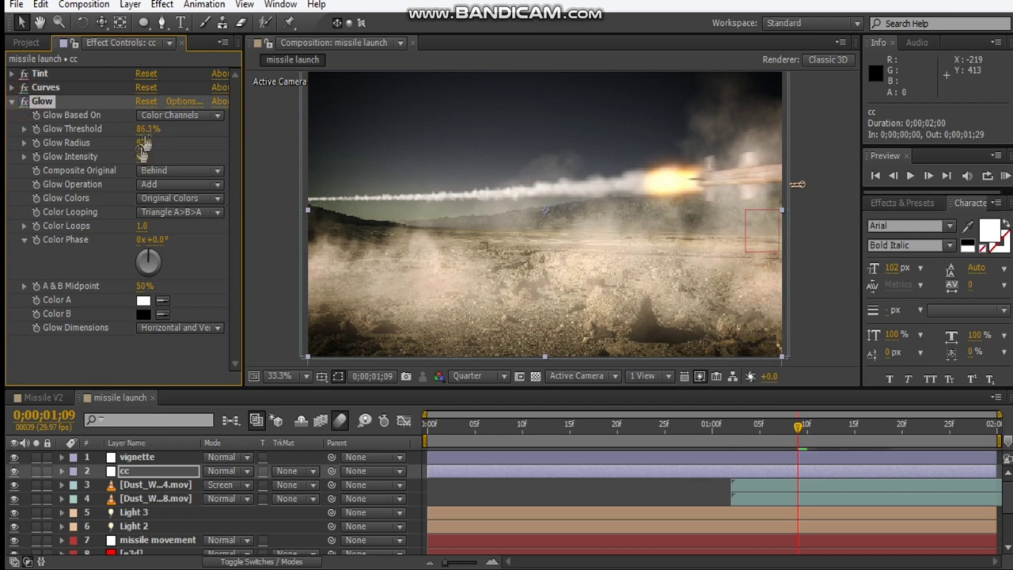
mouse_move(143, 143)
left_mouse_down()
mouse_move(147, 132)
mouse_move(143, 145)
left_mouse_up()
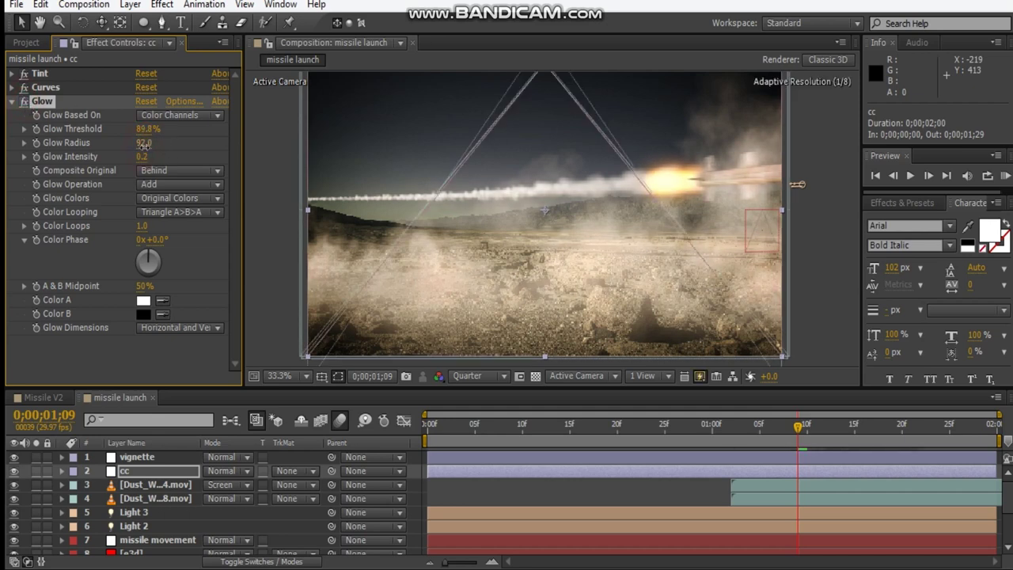
left_click(142, 157)
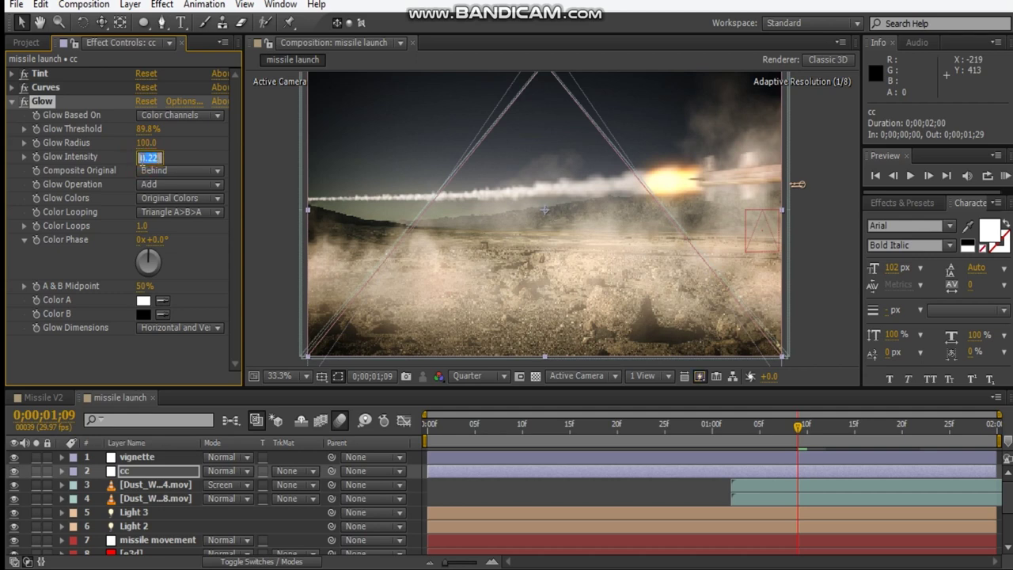
type("2")
key("Return")
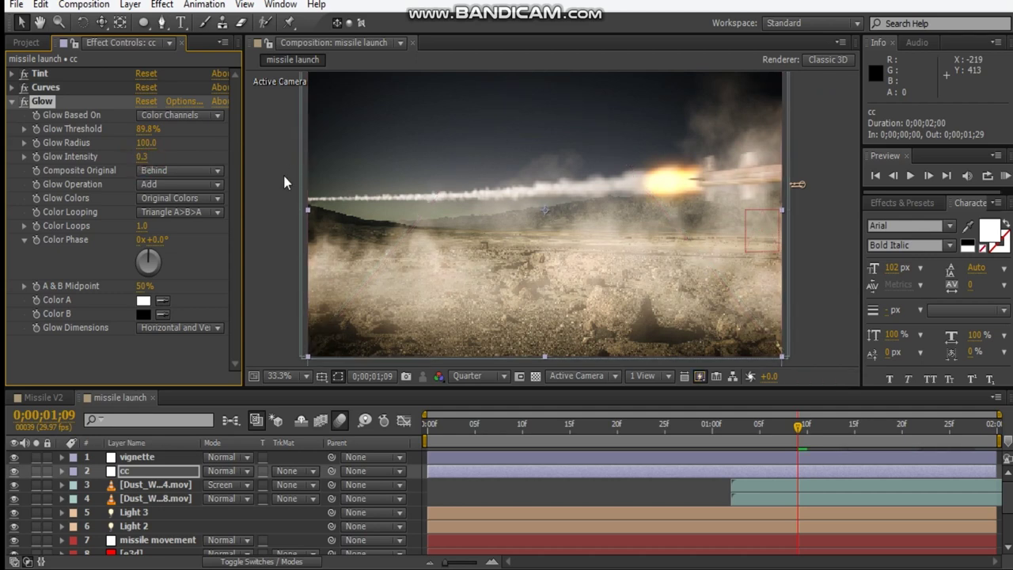
left_click(11, 101)
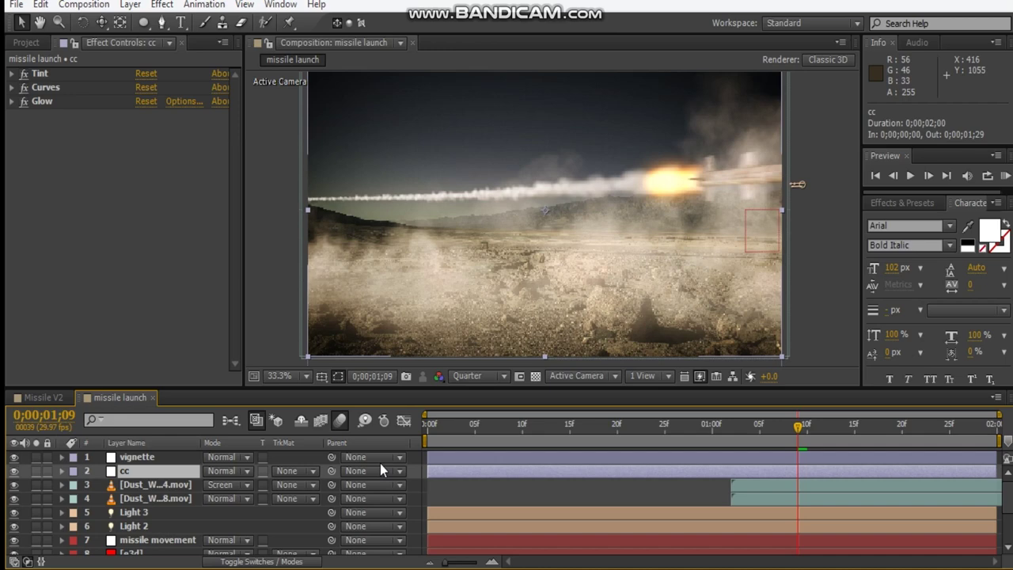
key("ctrl+y")
- Add the black solid, rename it flare and set it to Screen mode
left_click(552, 425)
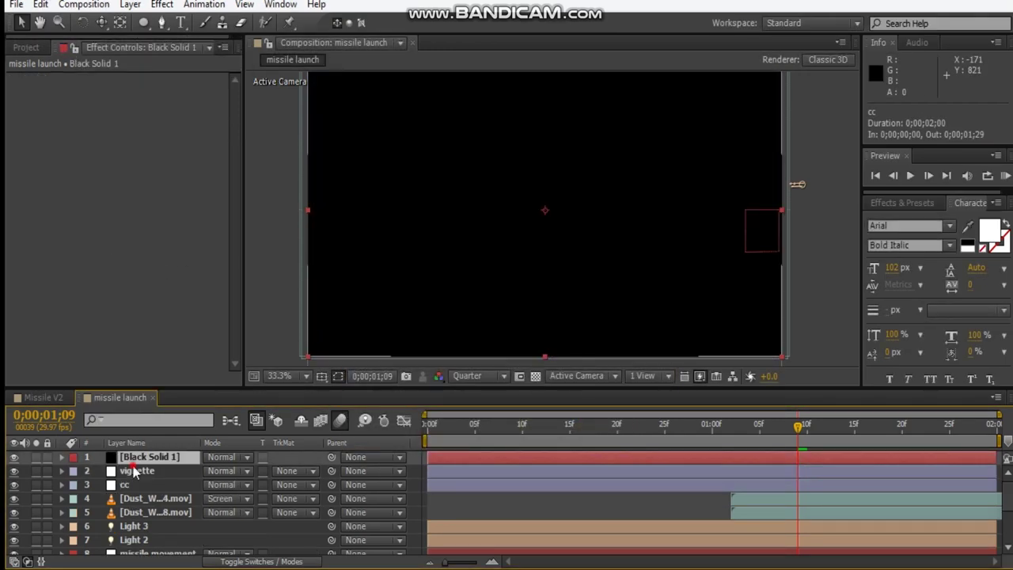
left_click(136, 471)
left_click(137, 459)
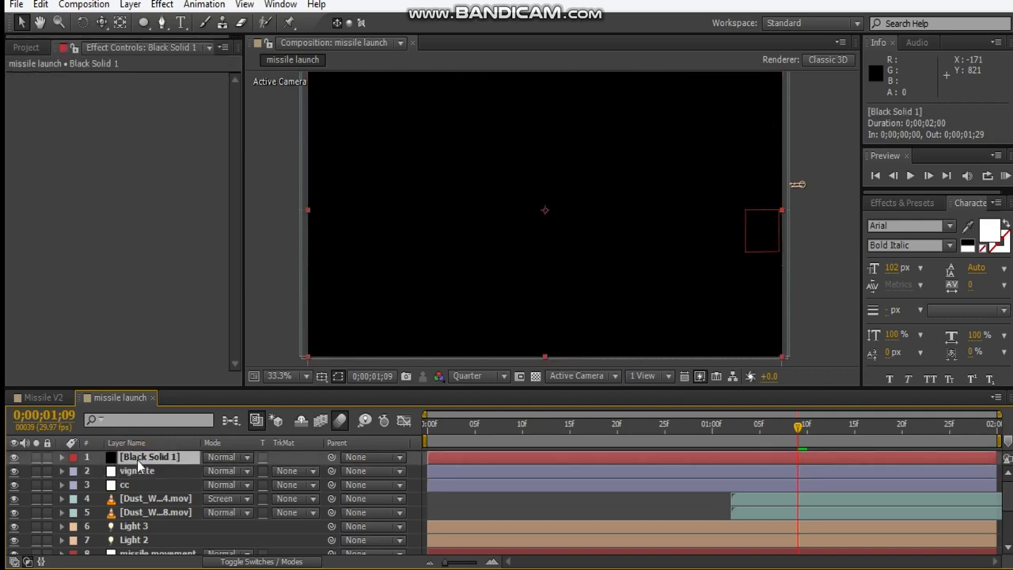
key("Return")
type("f")
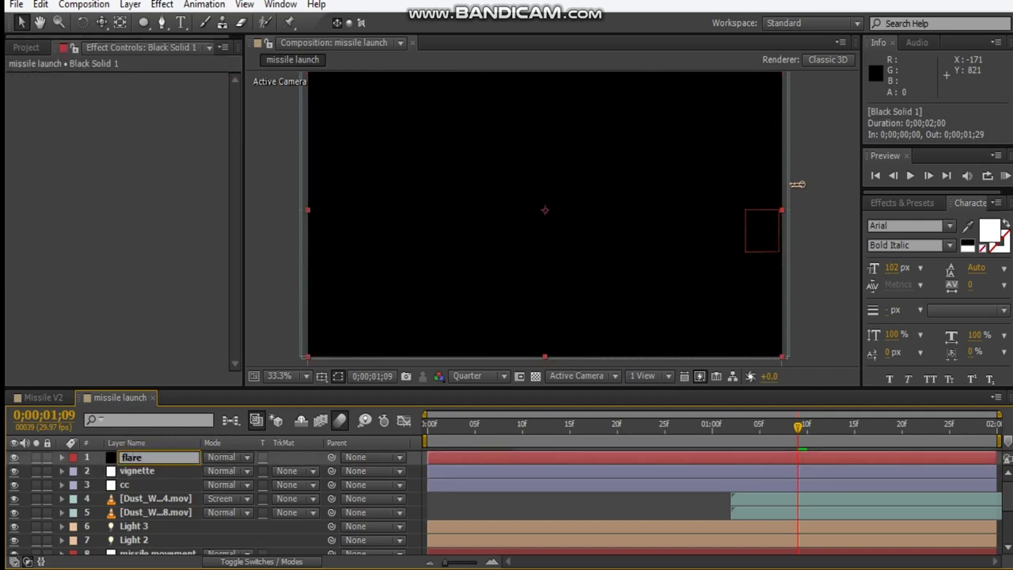
type("lare")
key("Return")
key("shift+equal")
key("shift+equal")
key("shift+equal")
key("shift+equal")
key("shift+equal")
key("shift+equal")
key("shift+equal")
key("shift+equal")
key("shift+equal")
key("shift+equal")
key("shift+equal")
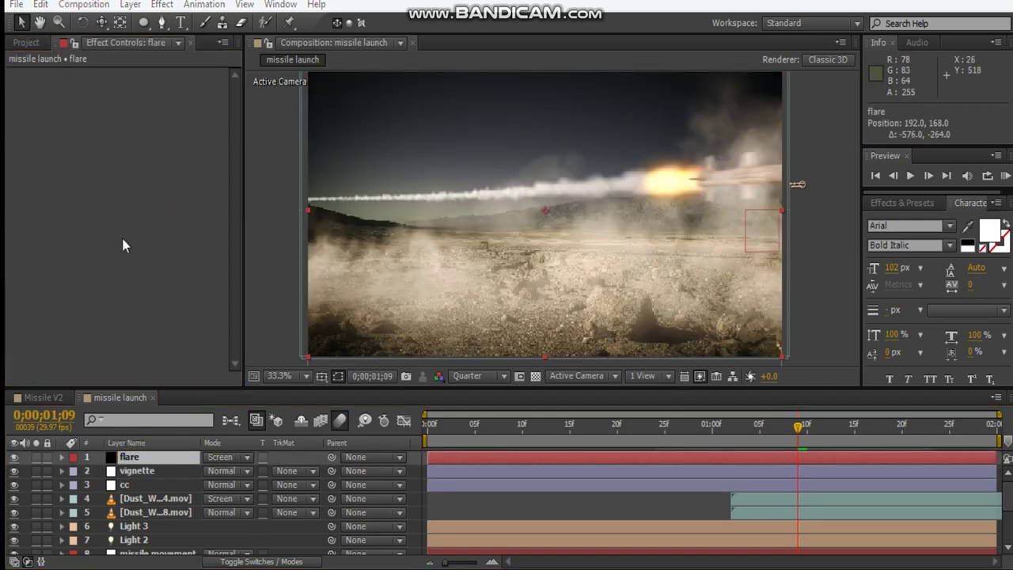
- Apply Optical Flares to the flare layer and open the Light presets in its editor
left_click(121, 236)
right_click(145, 229)
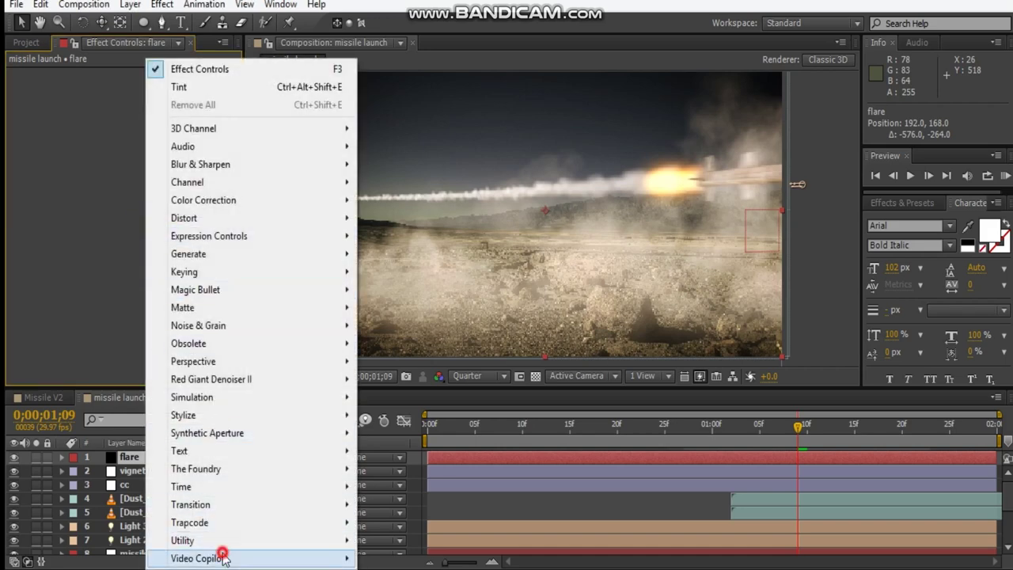
mouse_move(222, 558)
left_click(426, 490)
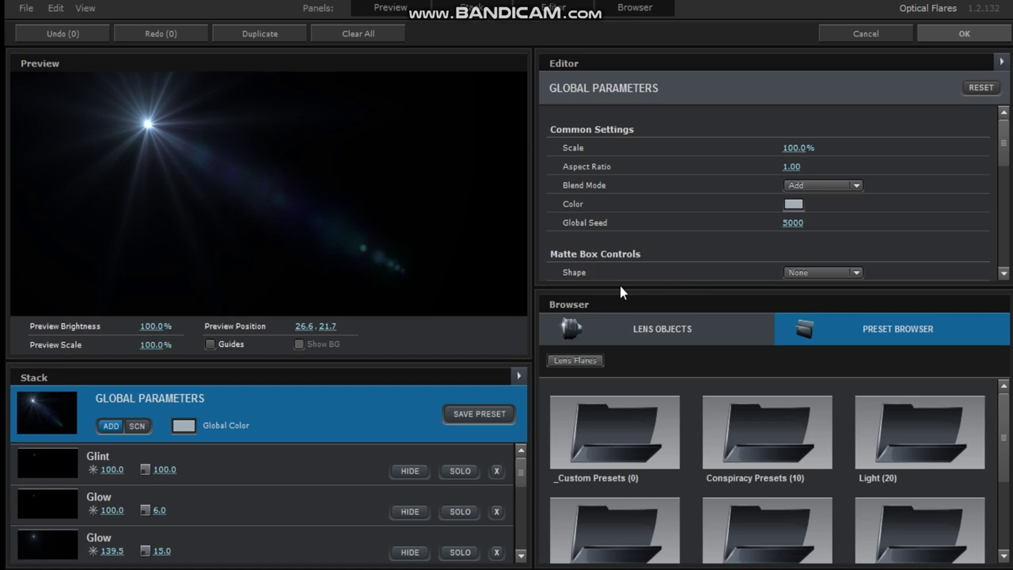
left_click(877, 442)
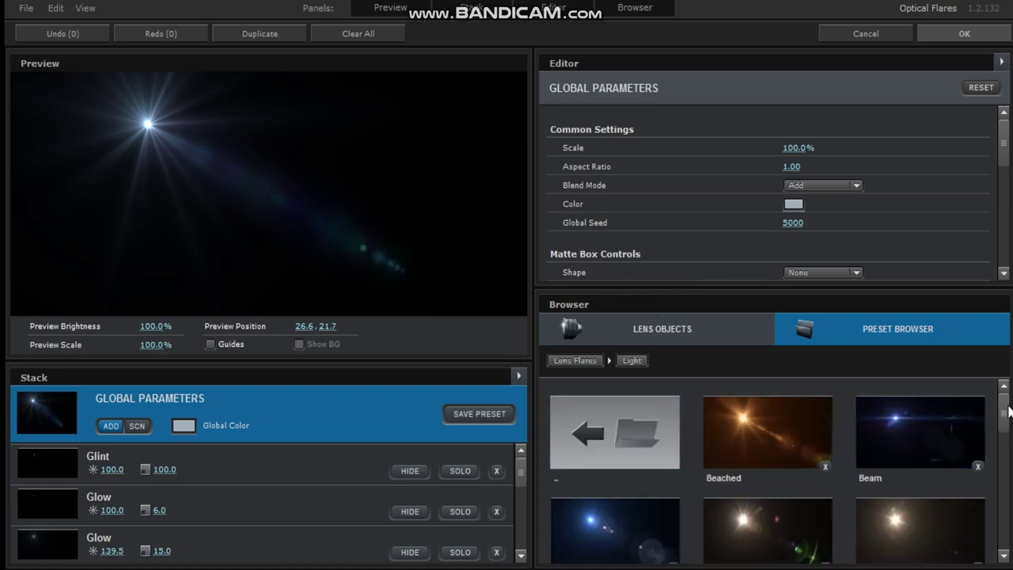
- Load the Evening Sun flare preset from the Light category of the Preset Browser
scroll(1004, 408, "down", 2)
scroll(1004, 423, "down", 2)
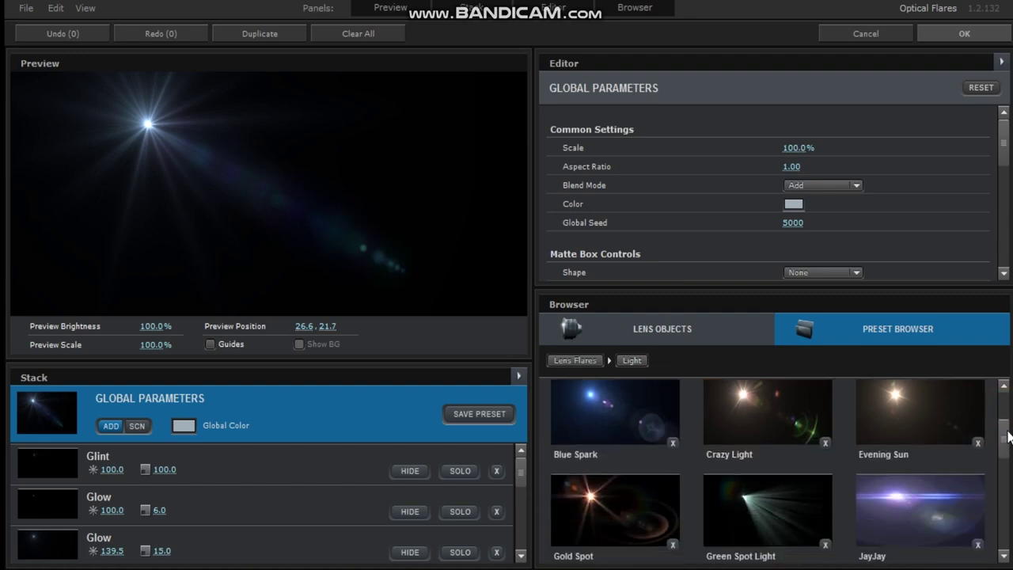
scroll(1007, 427, "up", 1)
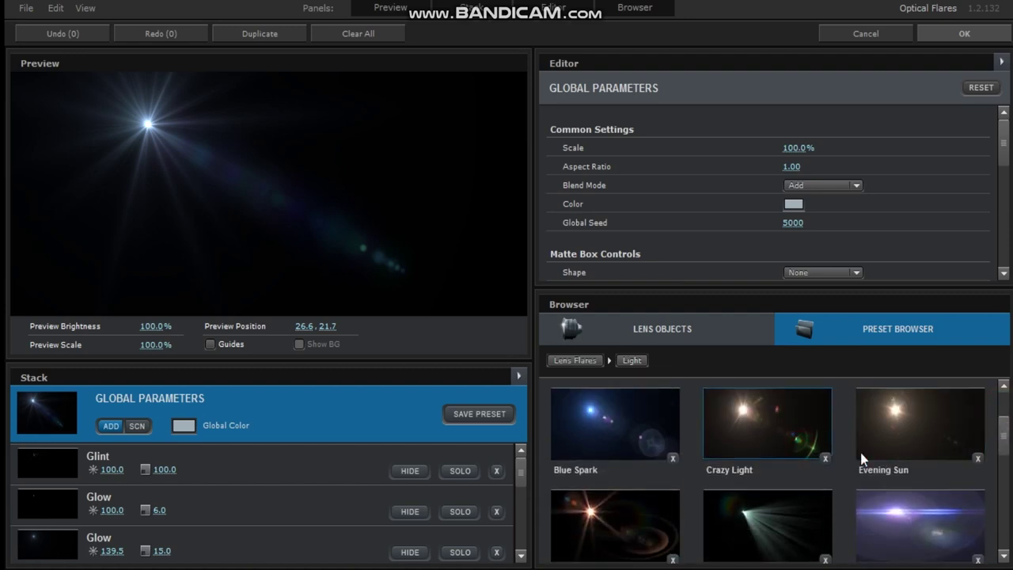
left_click(862, 457)
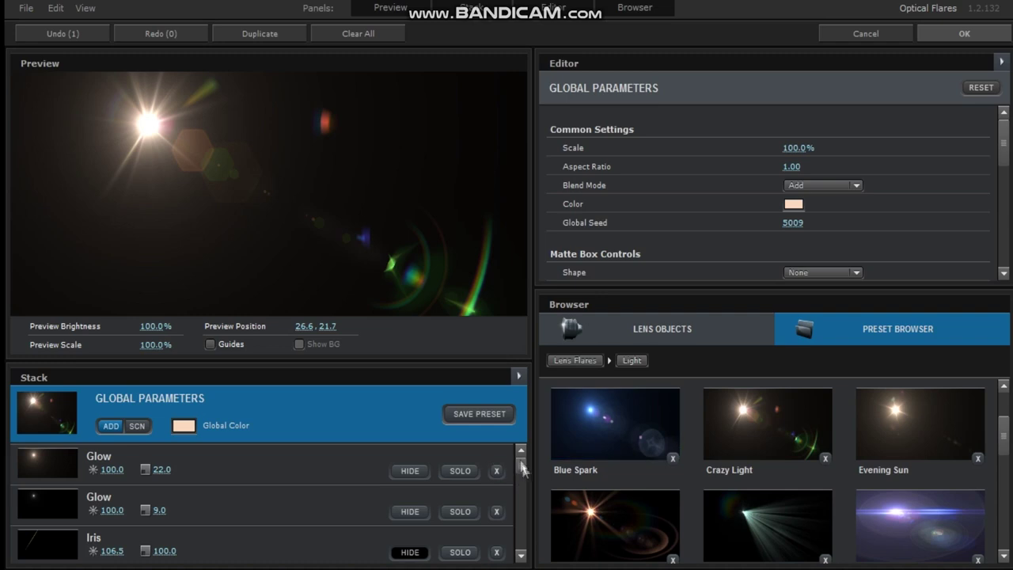
left_click_drag(522, 469, 519, 546)
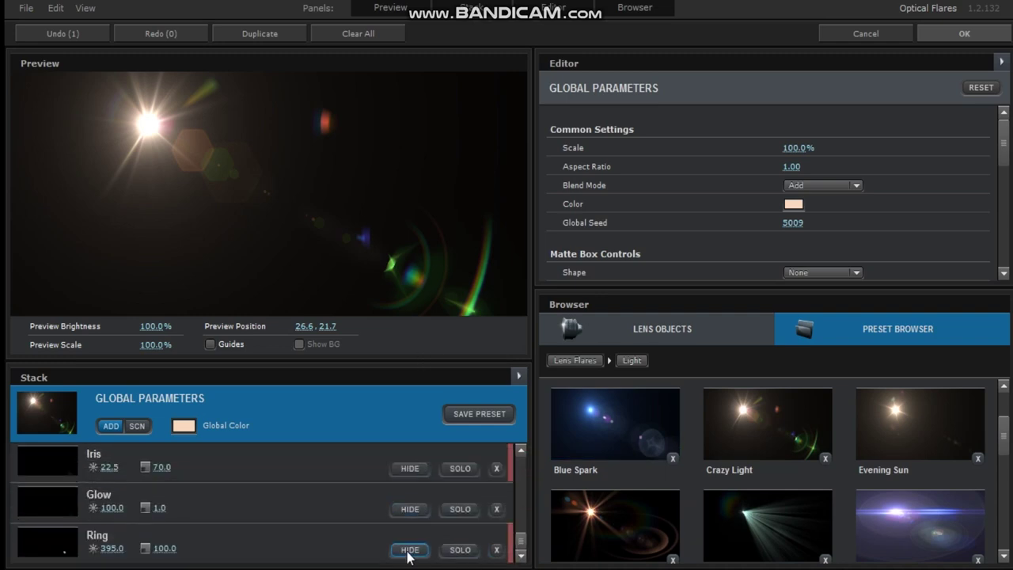
- Hide one Glow element and two Iris elements, including the Iris with brightness 277
left_click(412, 509)
scroll(415, 519, "up", 1)
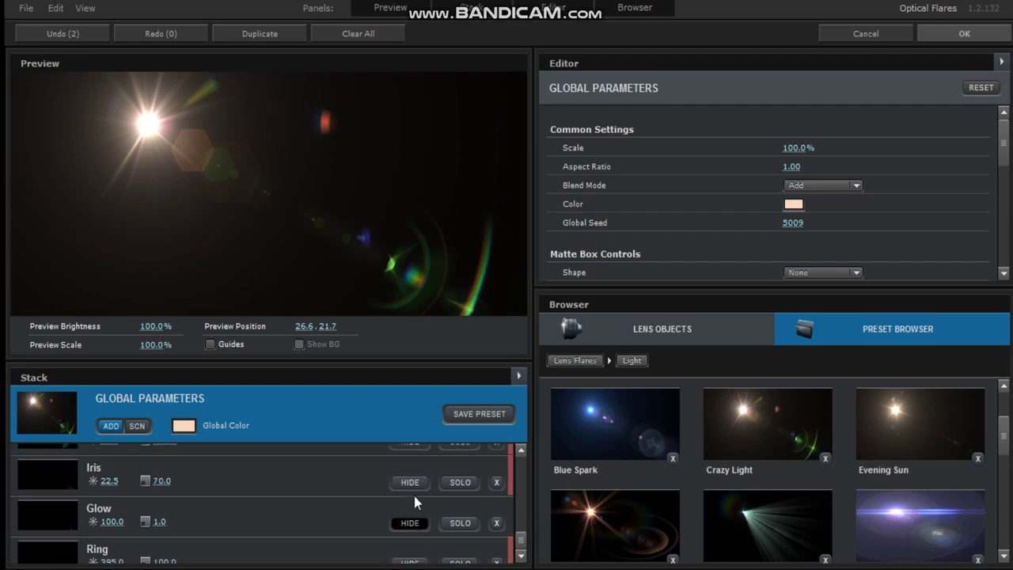
scroll(410, 505, "up", 1)
scroll(402, 509, "up", 2)
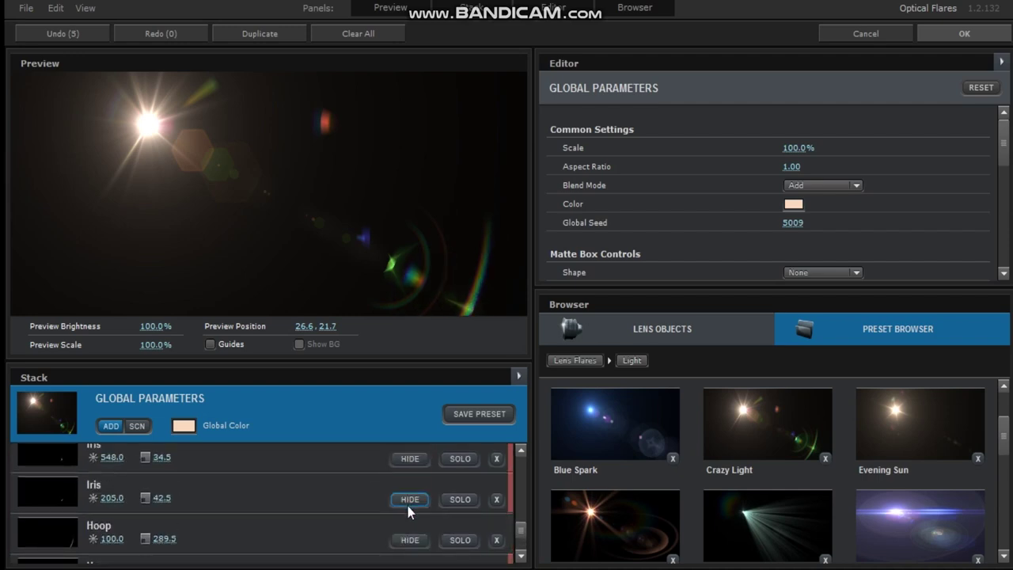
left_click(410, 500)
scroll(414, 497, "up", 1)
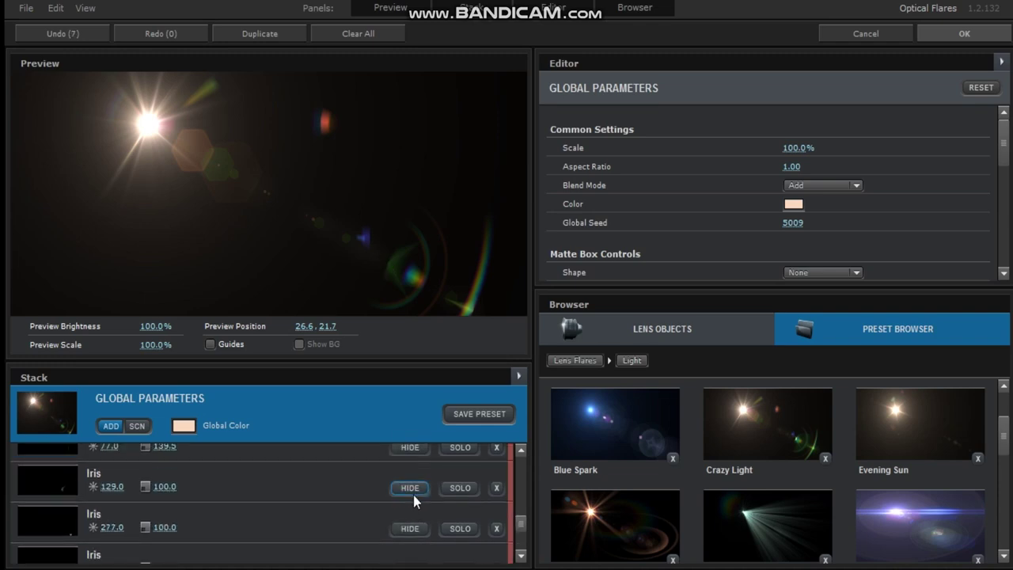
left_click(414, 538)
left_click(409, 528)
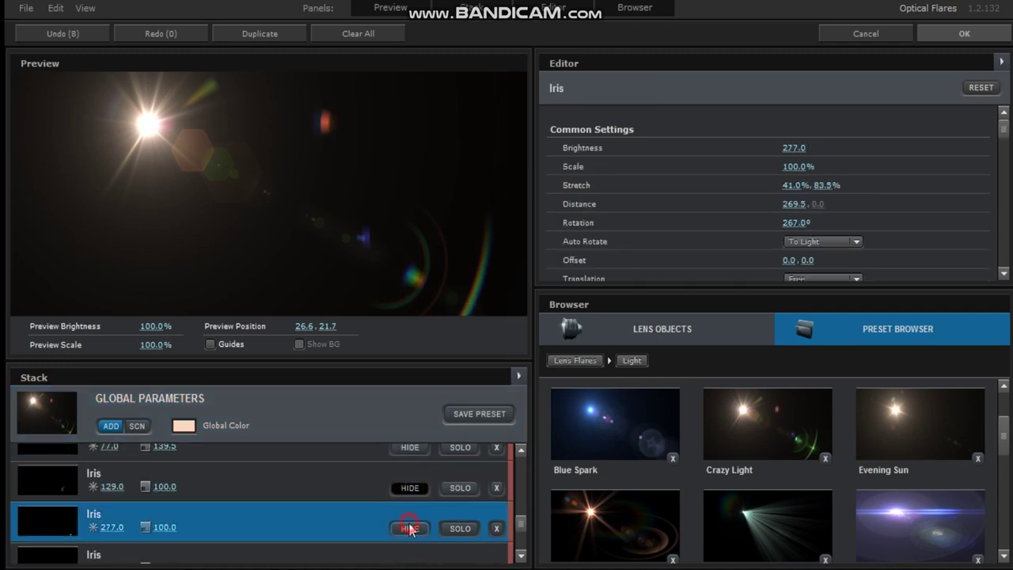
- Hide the Ring elements with brightness 139.5, 80.5 and 77, and center the preview light
scroll(408, 524, "up", 2)
left_click(410, 516)
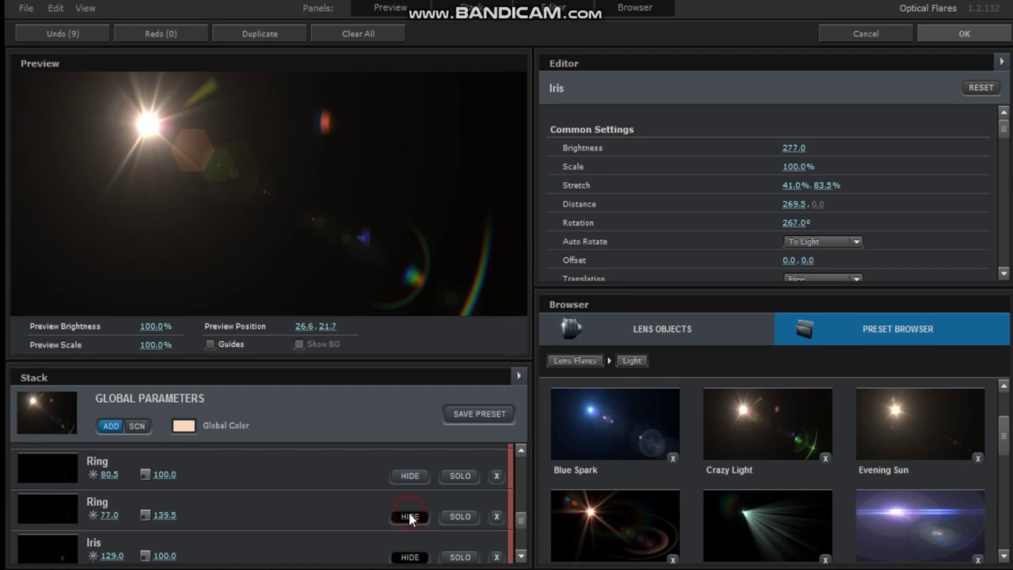
scroll(411, 515, "up", 1)
left_click(411, 504)
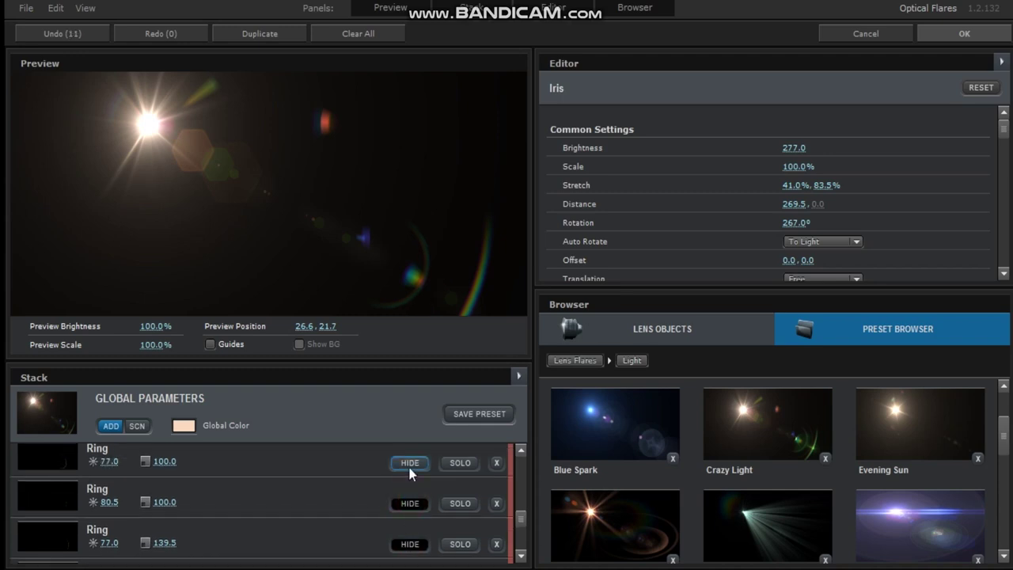
left_click(409, 464)
scroll(404, 504, "up", 1)
scroll(283, 534, "up", 1)
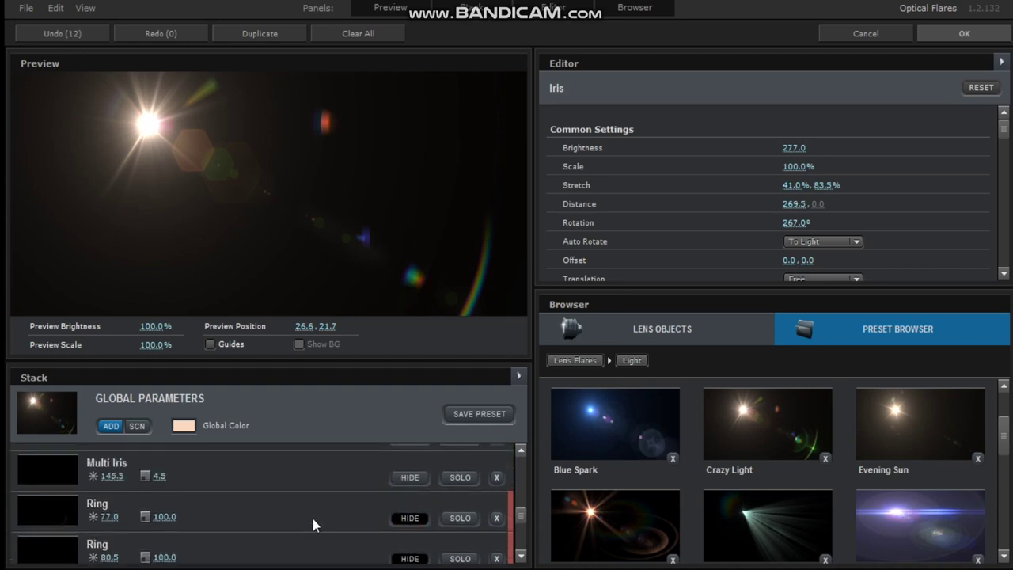
left_click_drag(157, 127, 213, 161)
- Apply the flare and place its light in the upper-left sky at 255, 180
left_click(955, 36)
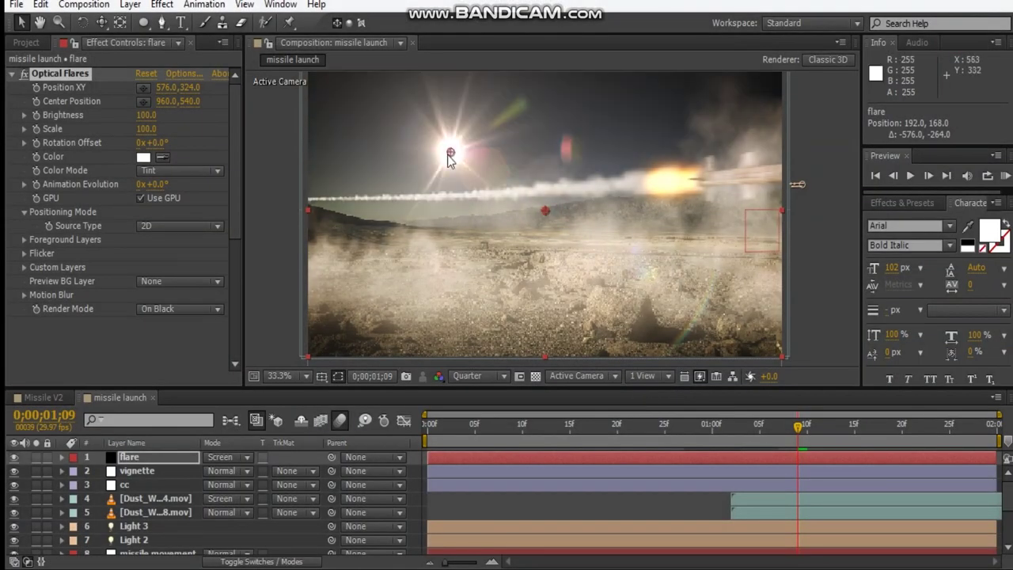
left_click_drag(451, 152, 448, 150)
left_click(370, 116)
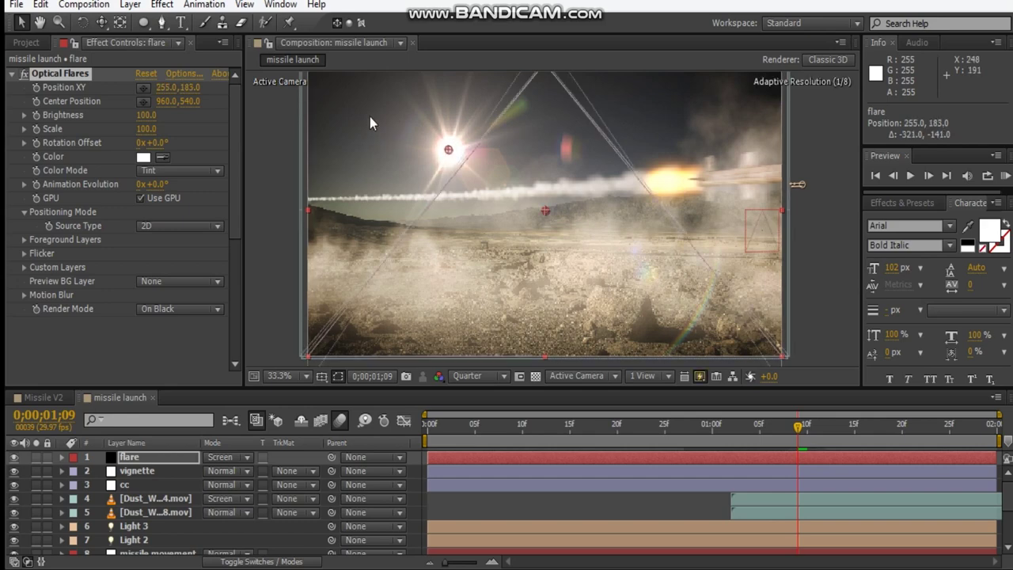
left_click_drag(369, 116, 369, 114)
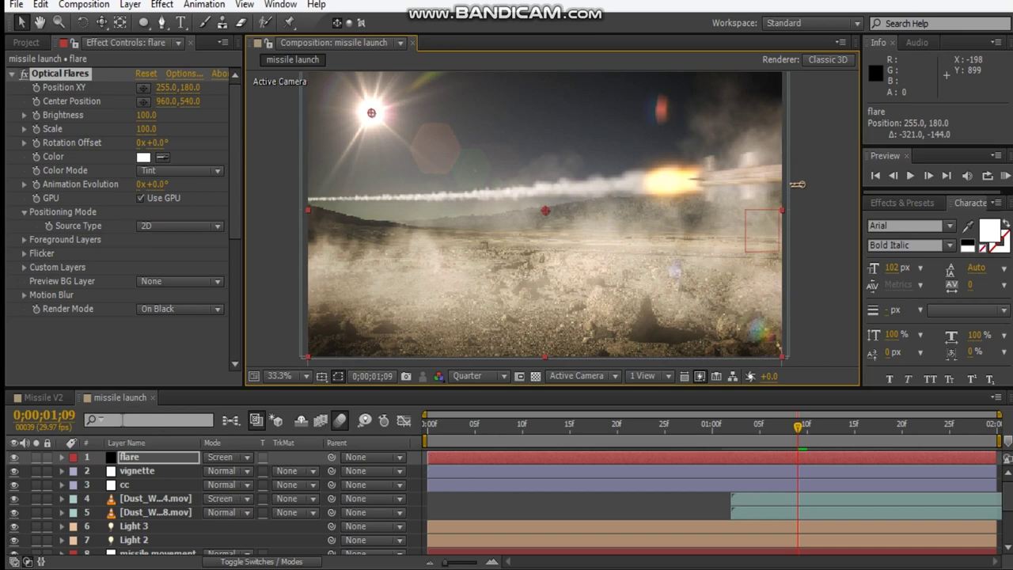
left_click(99, 402)
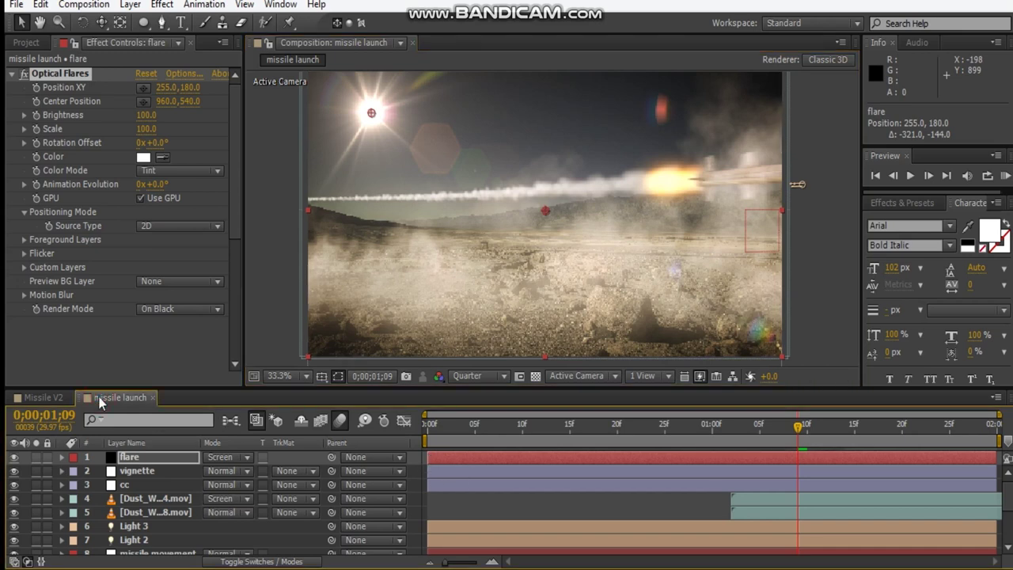
- Review the Advanced tab of the composition settings without changing anything
key("ctrl+k")
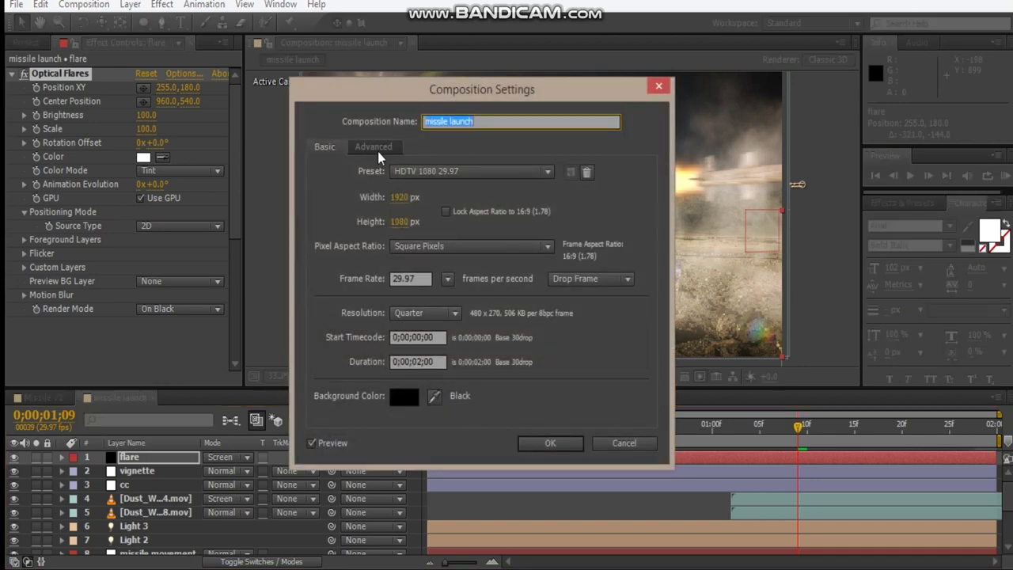
left_click(378, 153)
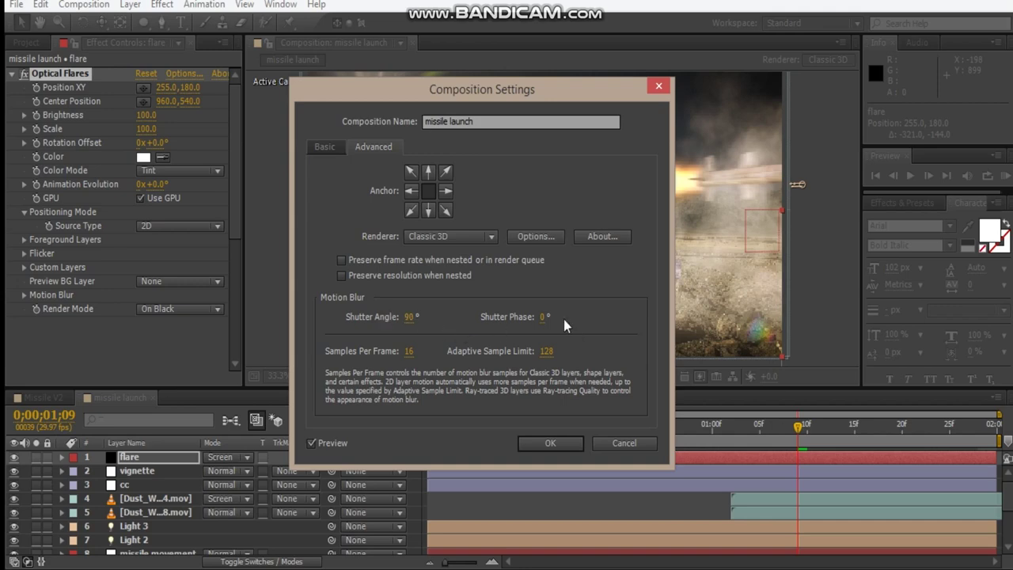
left_click(551, 444)
- Inspect the smoke layer's Particular Rendering > Motion Blur mode, leaving it unchanged
scroll(151, 523, "down", 3)
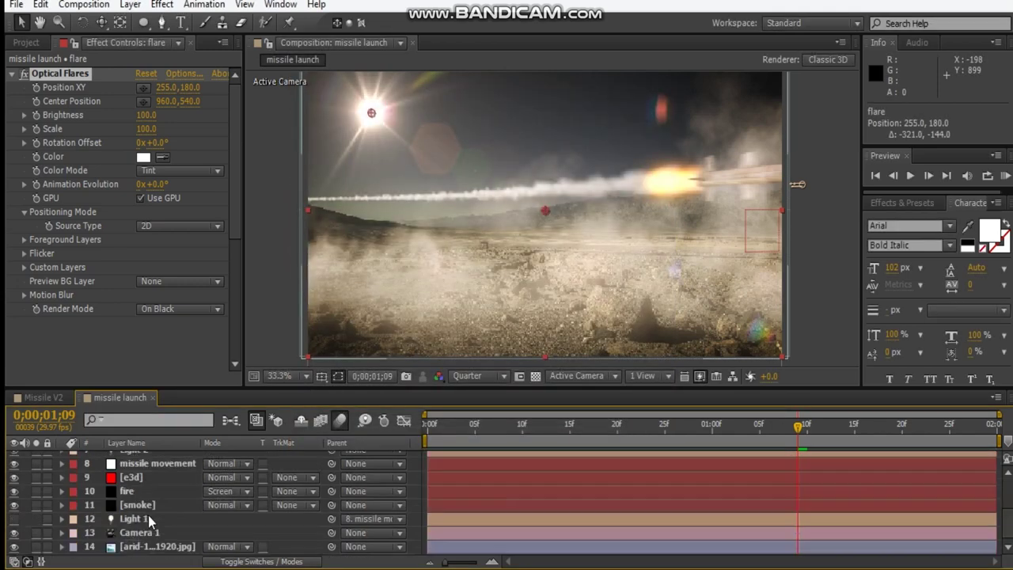
left_click(178, 505)
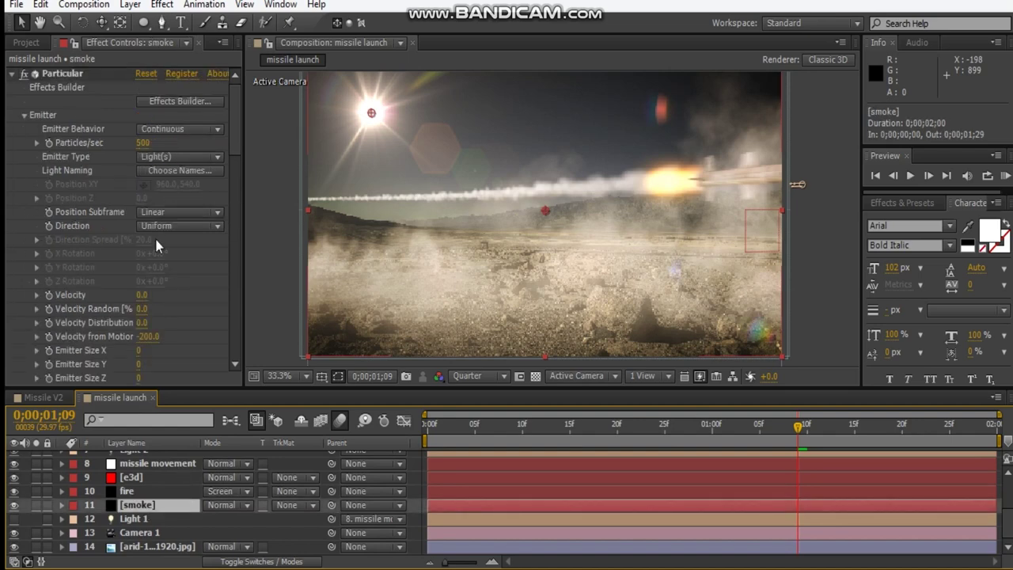
scroll(156, 245, "down", 10)
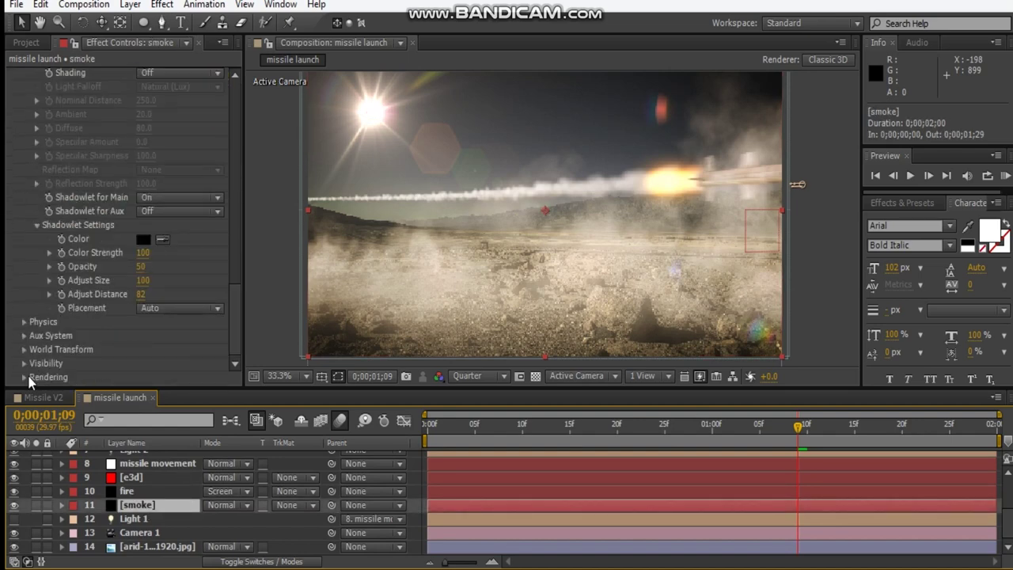
left_click(25, 377)
scroll(47, 352, "down", 3)
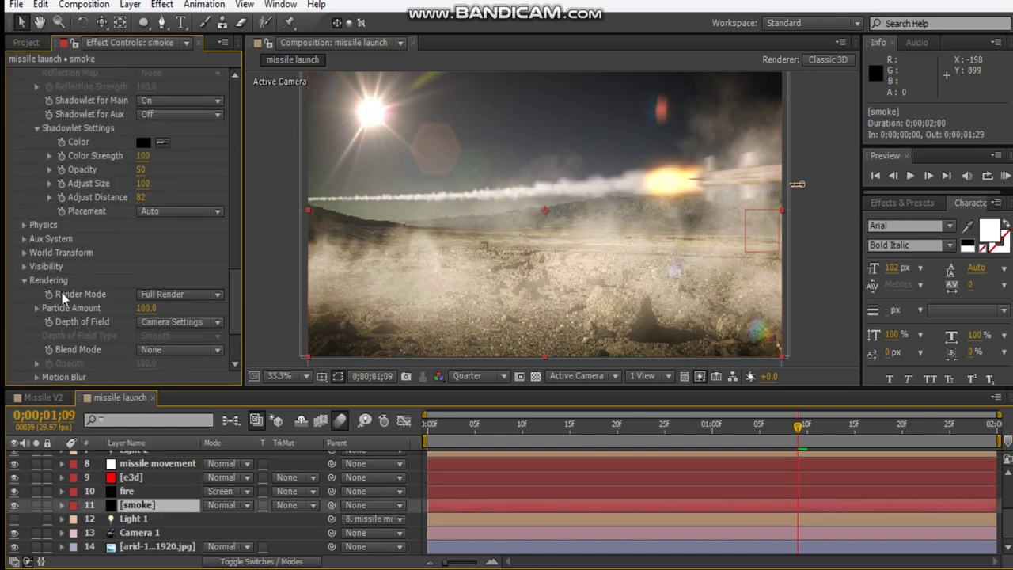
left_click(36, 377)
scroll(69, 375, "down", 3)
left_click(166, 281)
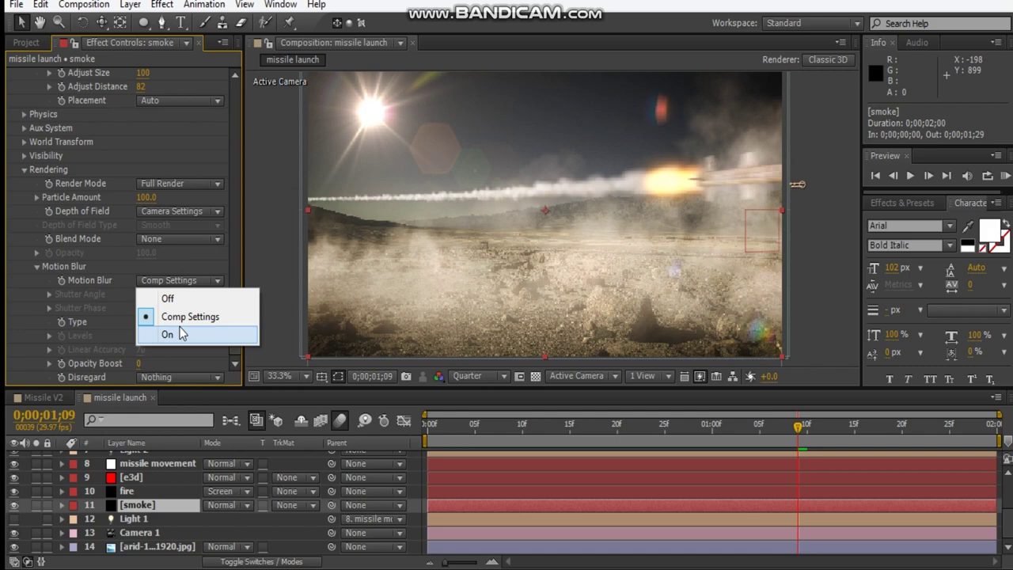
left_click(62, 281)
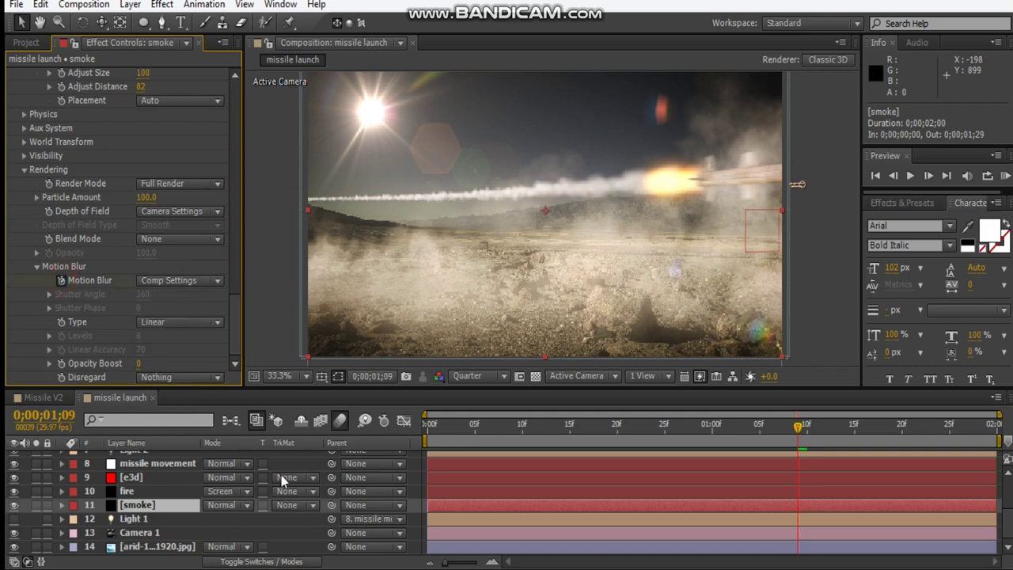
key("Return")
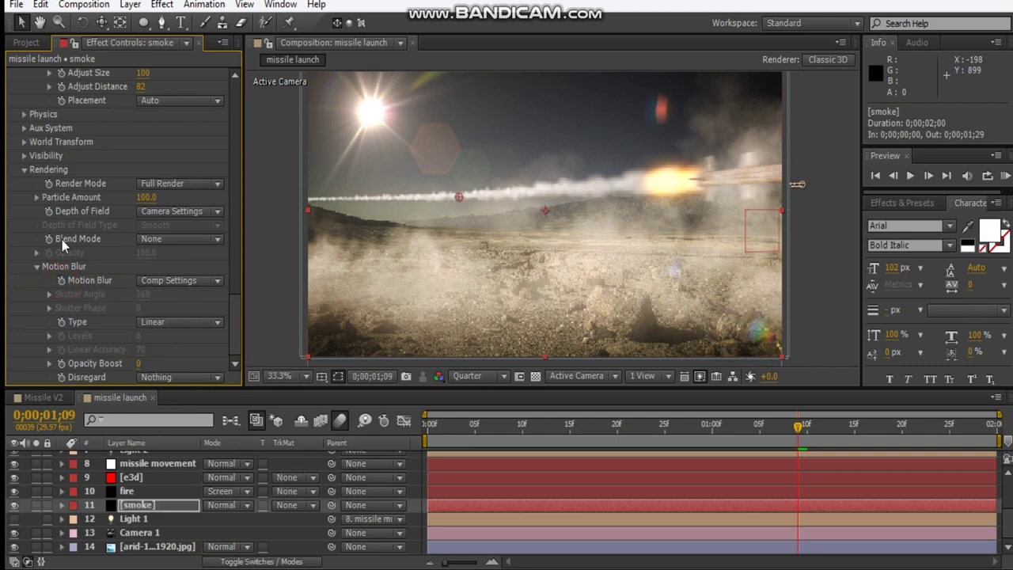
left_click(23, 170)
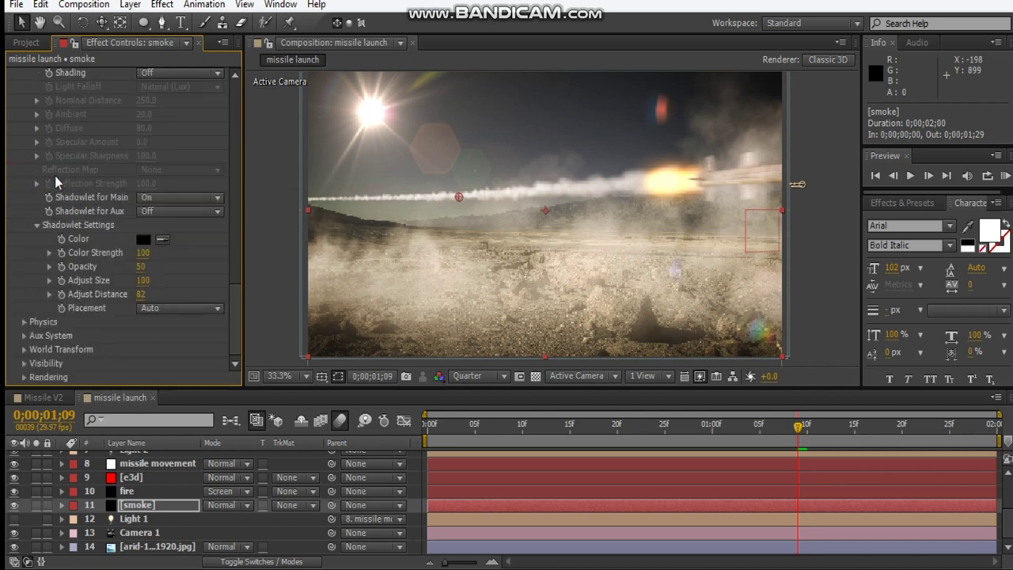